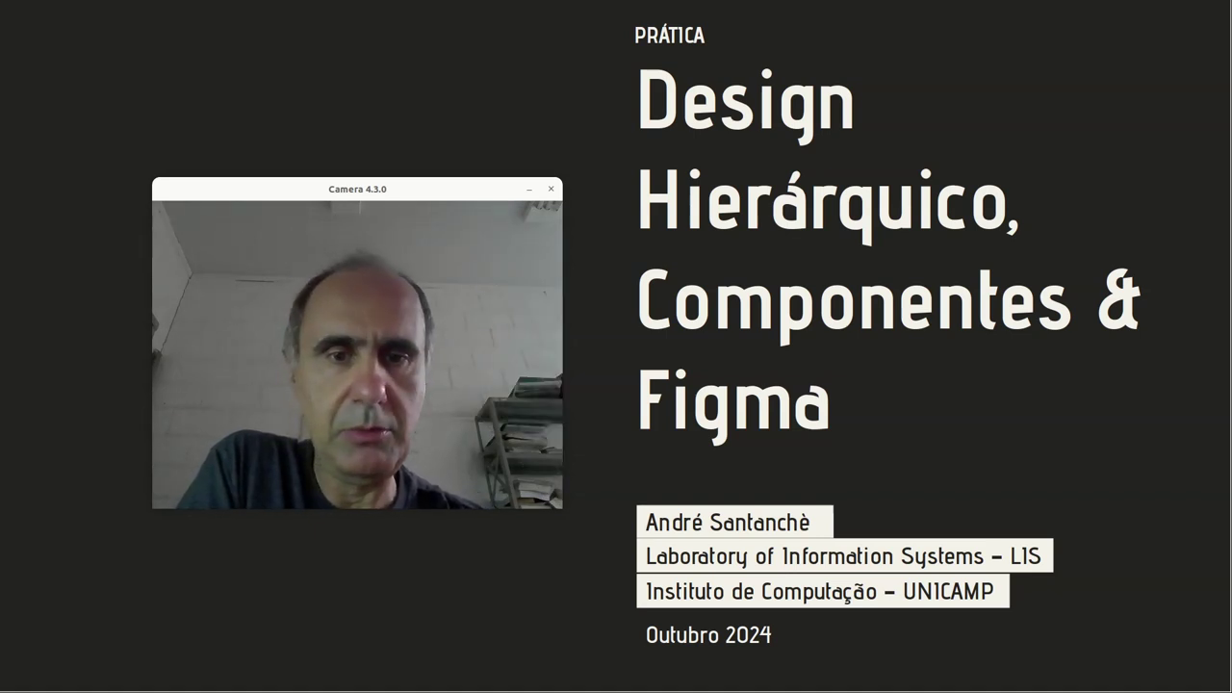
# Advance from the title slide to the 'Design Hierárquico' section slide and point across it
pyautogui.press('Right')
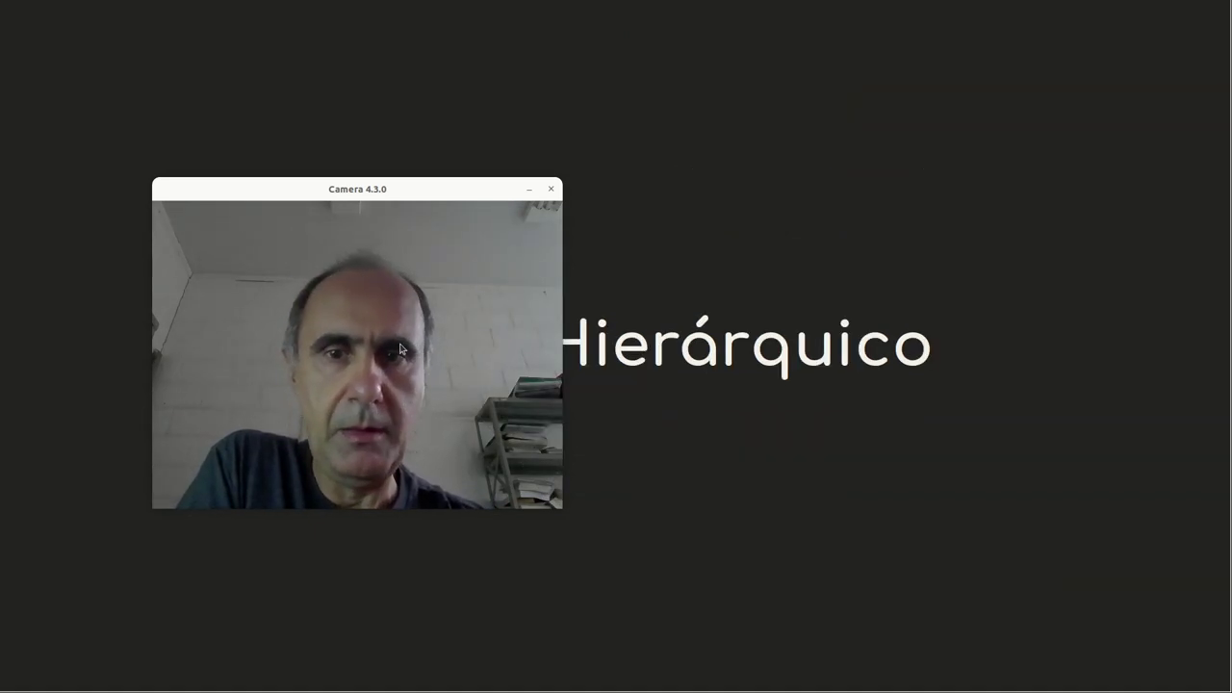
pyautogui.moveTo(373, 189); pyautogui.dragTo(615, 81)
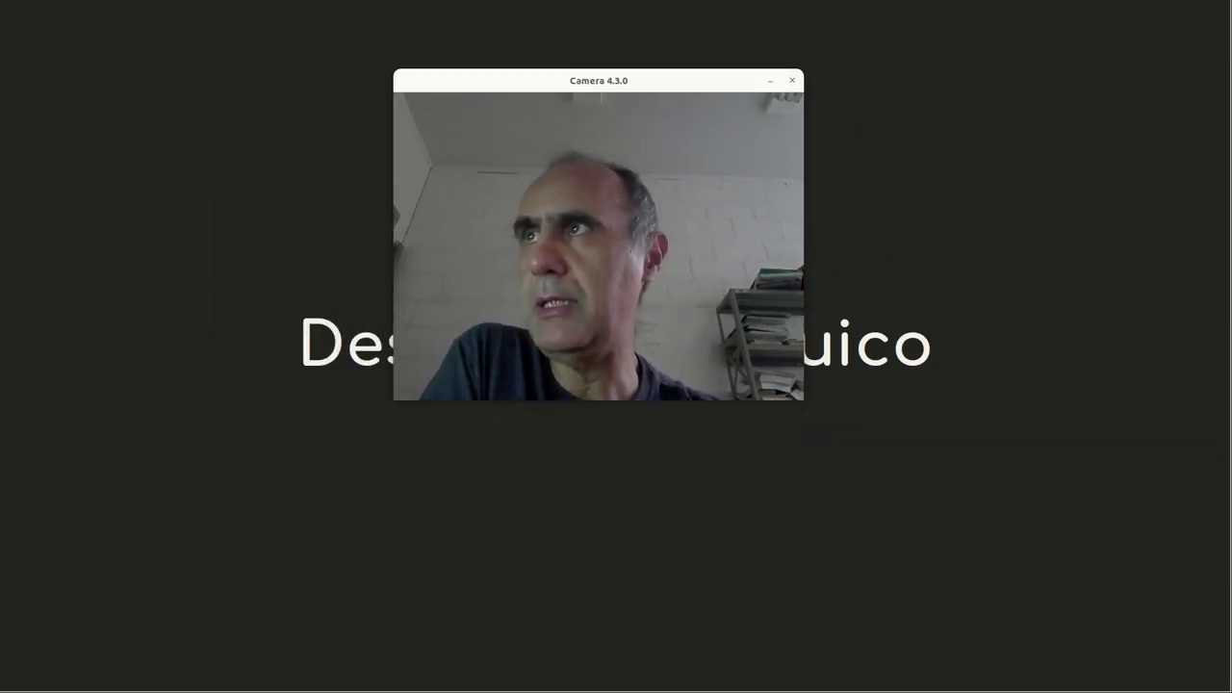
pyautogui.press('-')
pyautogui.press('-')
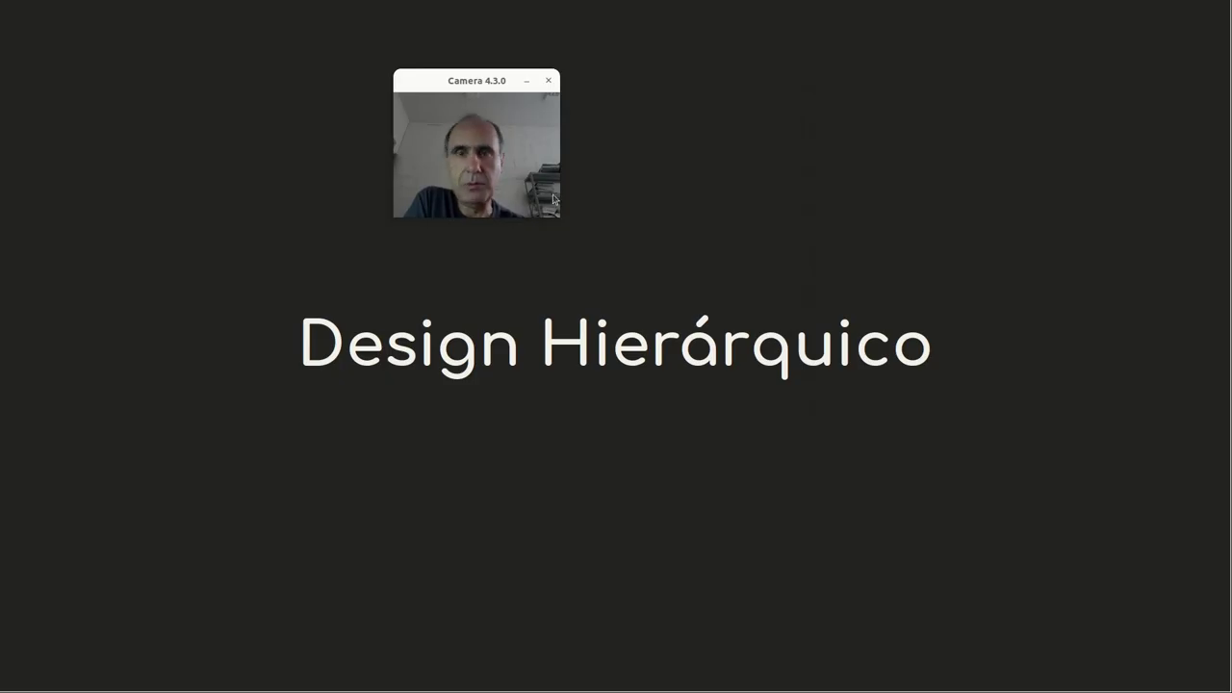
pyautogui.moveTo(485, 89); pyautogui.dragTo(592, 141)
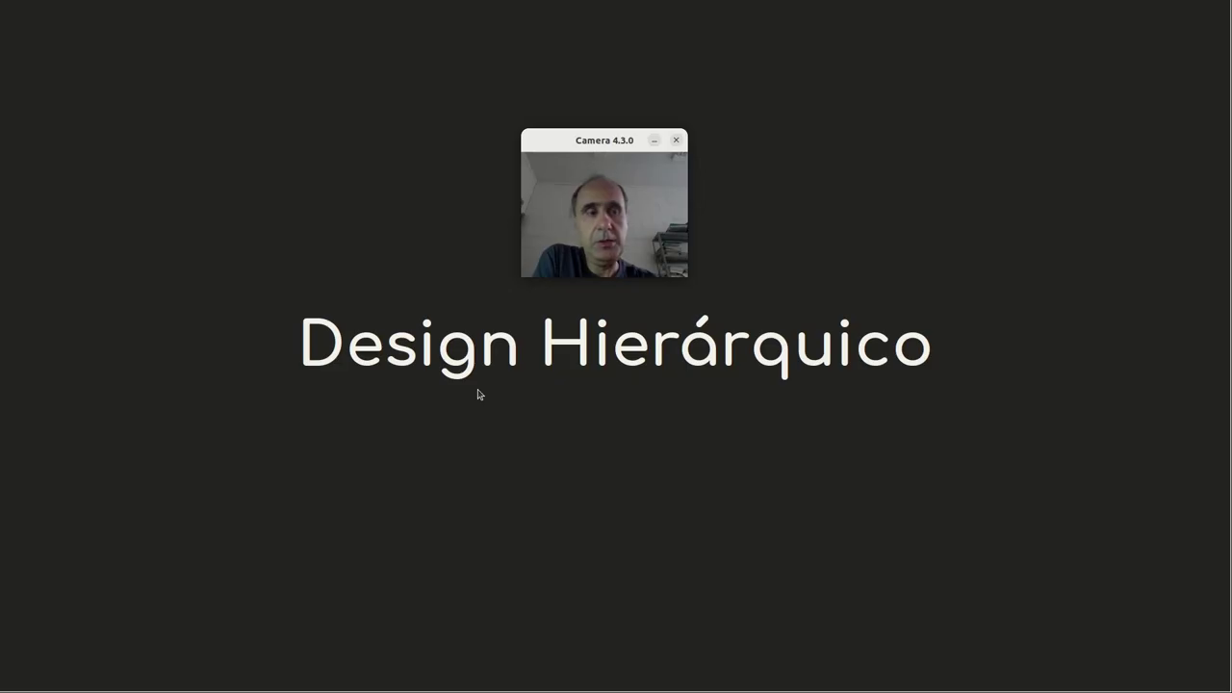
# Advance to the patient and medication slide, then to the enlarged Medicamento 1 card alone
pyautogui.press('Right')
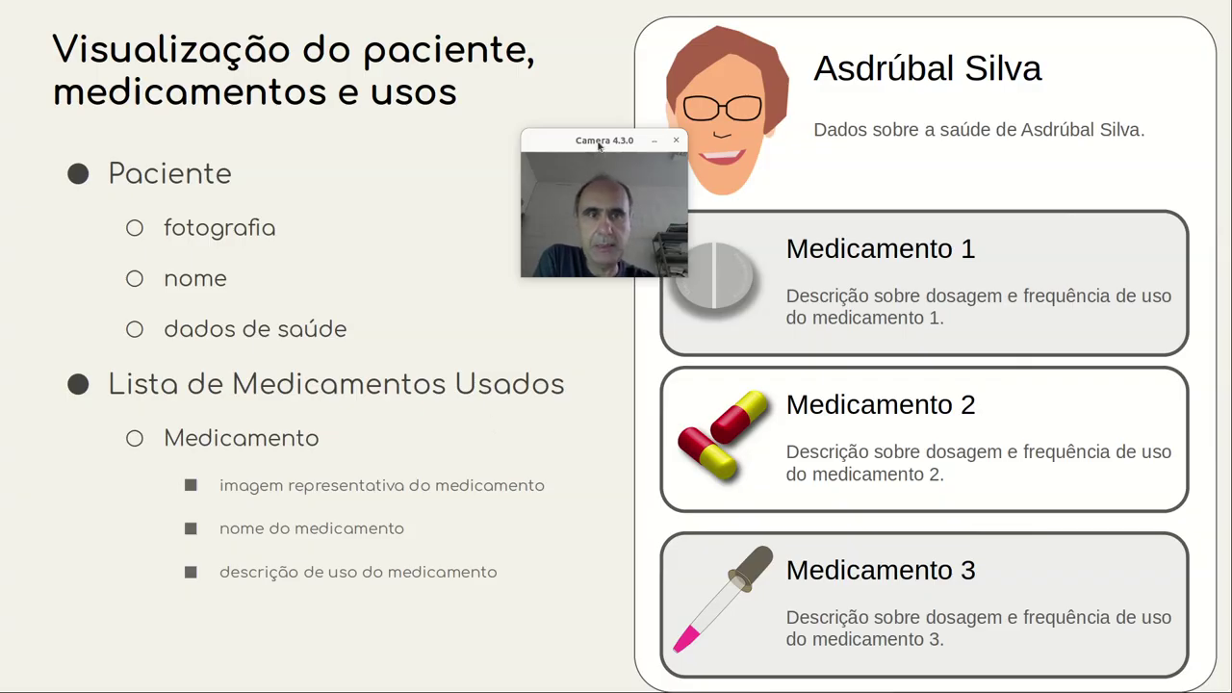
pyautogui.moveTo(598, 144); pyautogui.dragTo(524, 156)
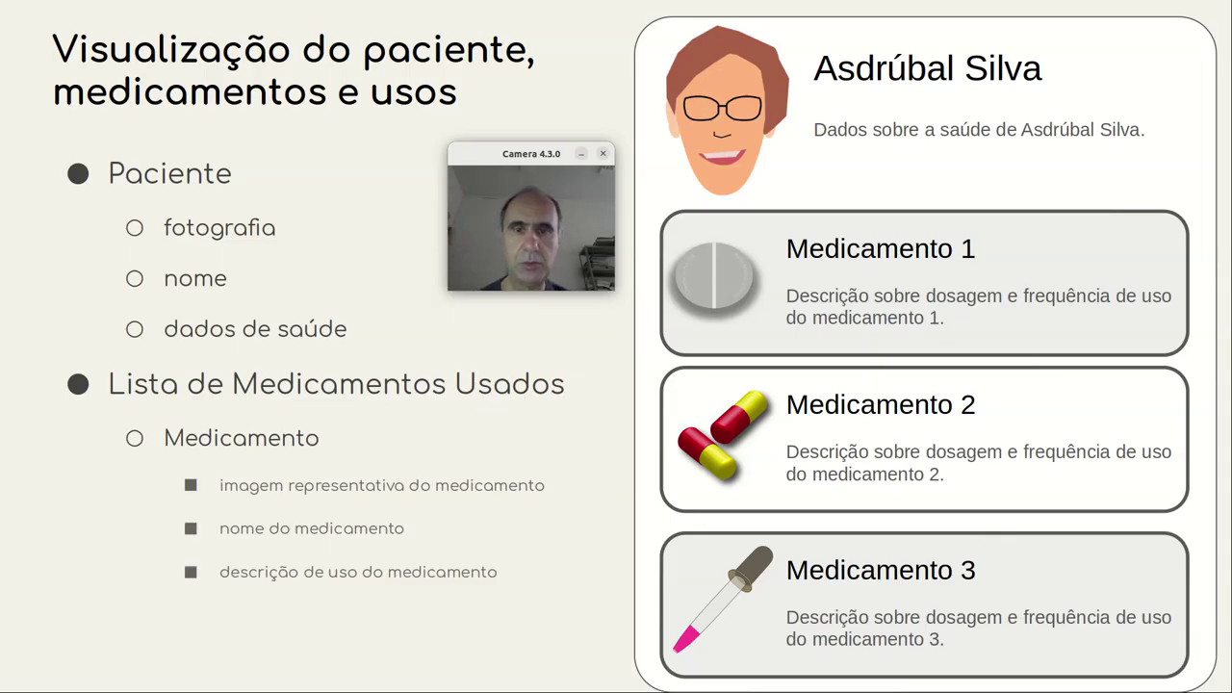
pyautogui.click(937, 404)
pyautogui.moveTo(535, 161); pyautogui.dragTo(950, 167)
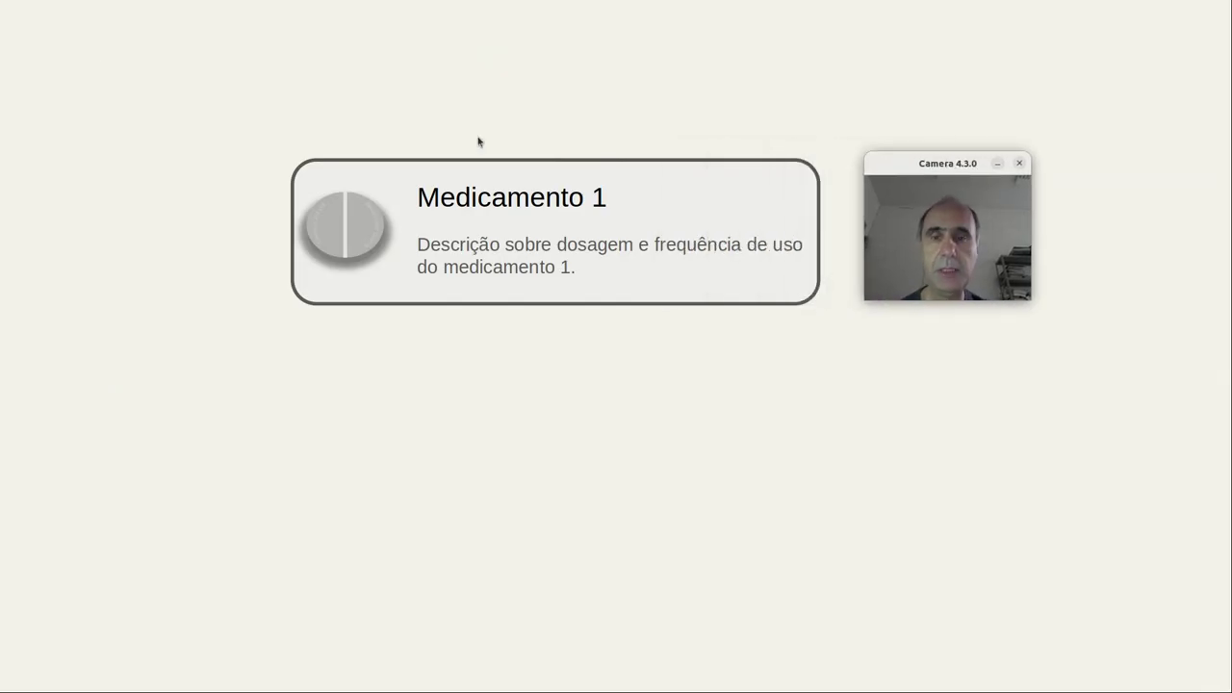
# Reveal Medicamento 1's pill image, title and description tree, then shrink it to the bottom-left
pyautogui.click(514, 266)
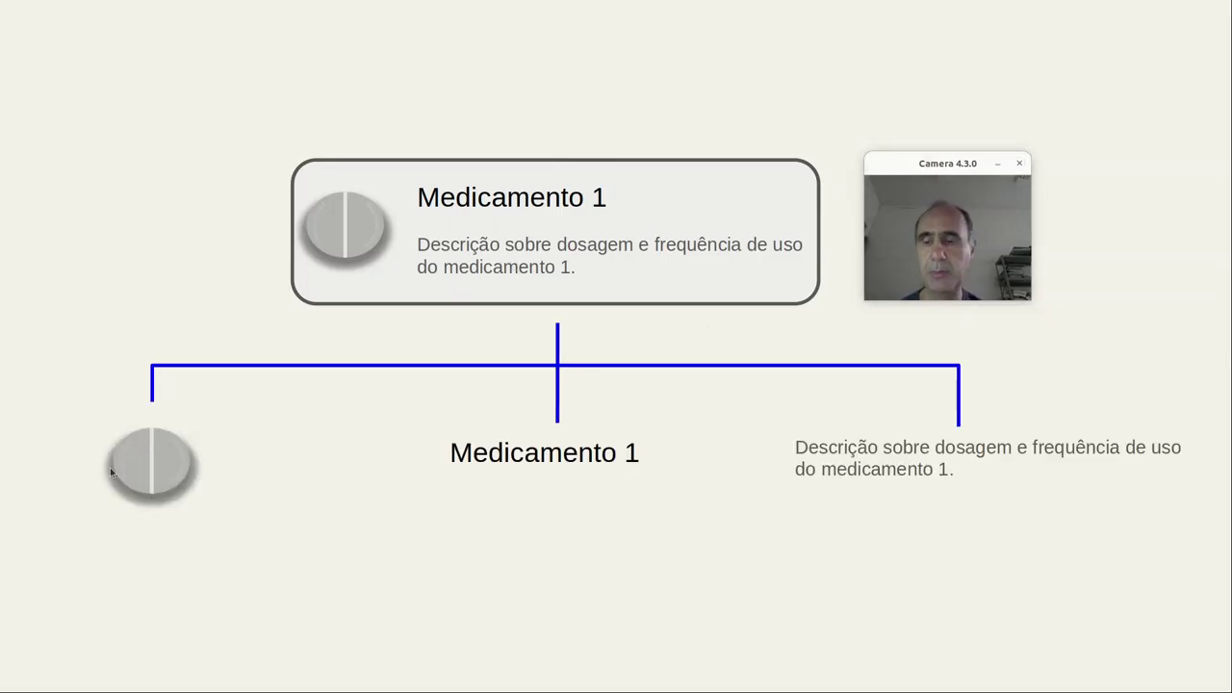
pyautogui.moveTo(921, 166)
pyautogui.mouseDown()
pyautogui.moveTo(129, 251)
pyautogui.moveTo(588, 501)
pyautogui.mouseUp()
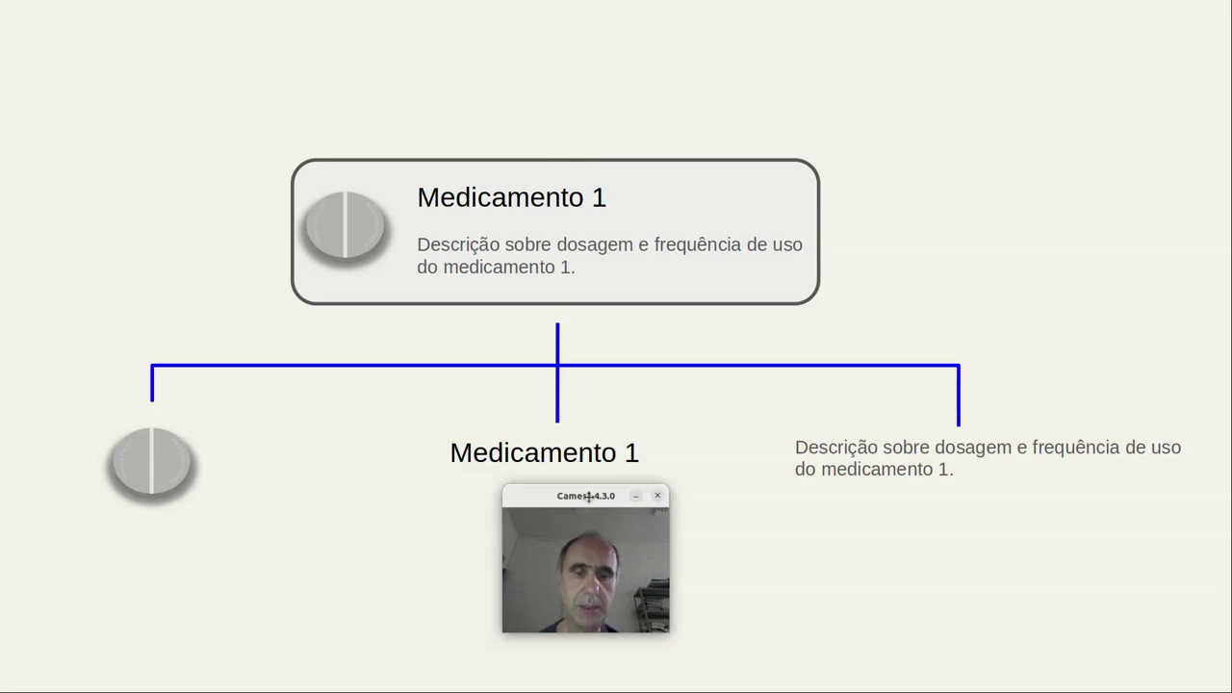
pyautogui.moveTo(591, 496); pyautogui.dragTo(881, 495)
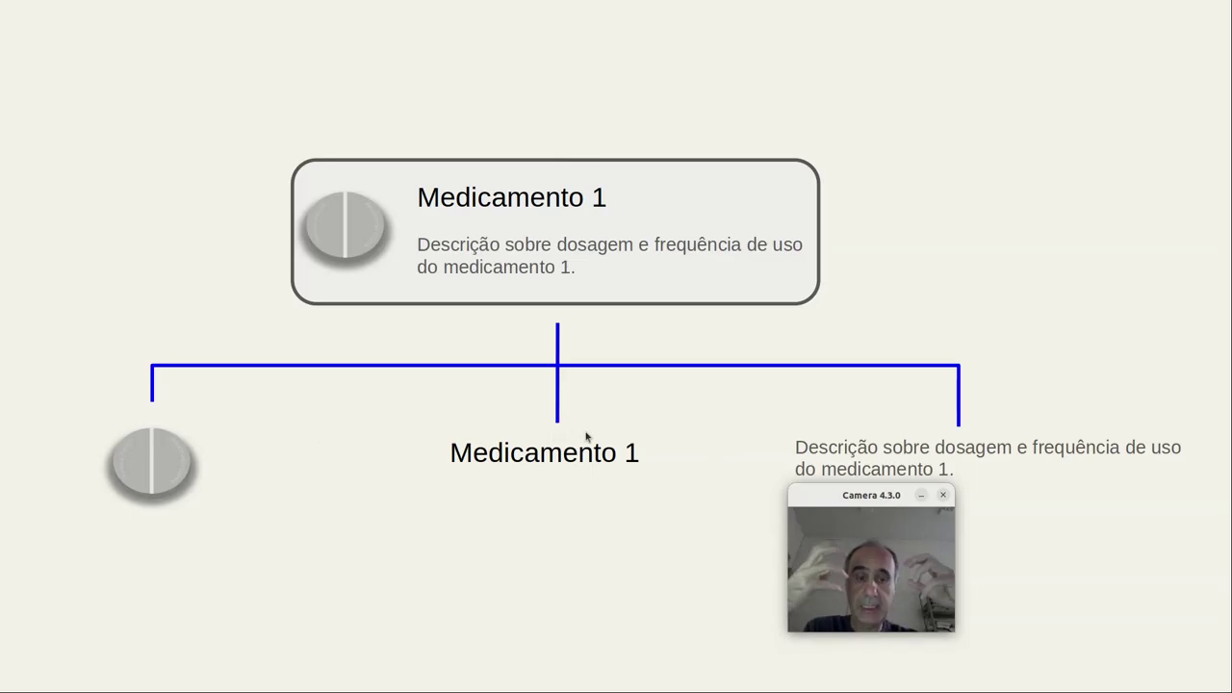
pyautogui.click(597, 200)
pyautogui.moveTo(861, 490); pyautogui.dragTo(419, 362)
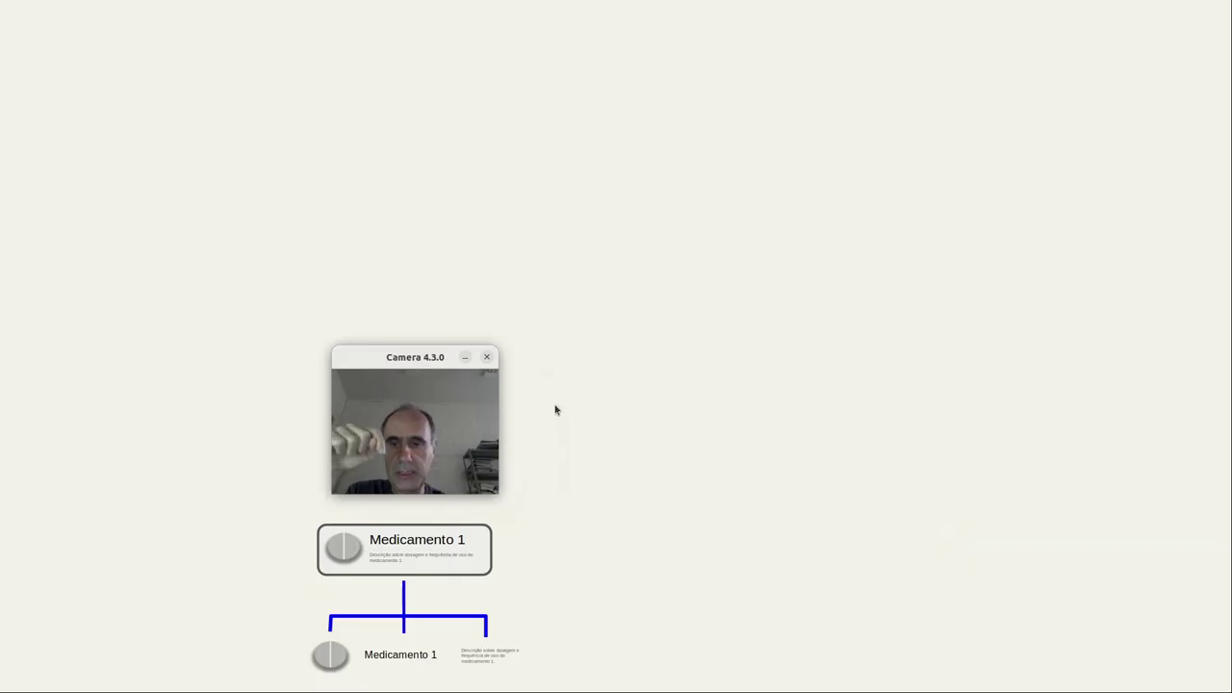
# Build the Medicamento 2 and 3 breakdowns and the stacked list of three medications
pyautogui.click(555, 410)
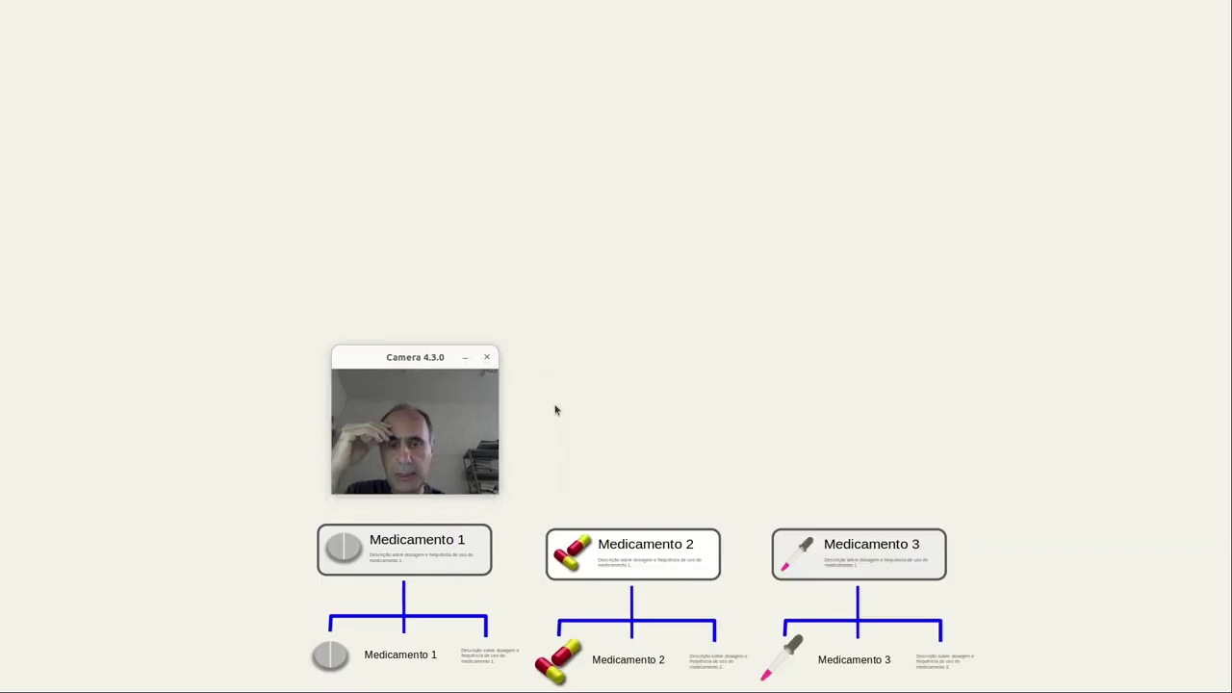
pyautogui.moveTo(394, 375); pyautogui.dragTo(623, 365)
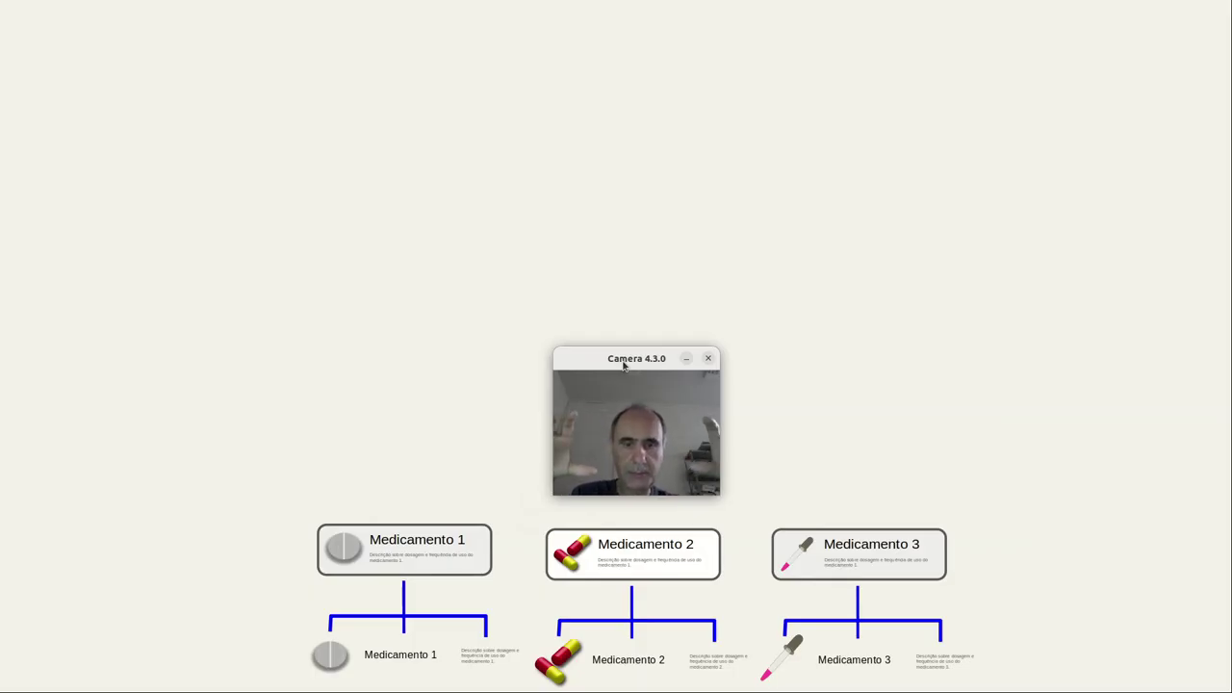
pyautogui.moveTo(624, 365); pyautogui.dragTo(929, 337)
pyautogui.click(787, 334)
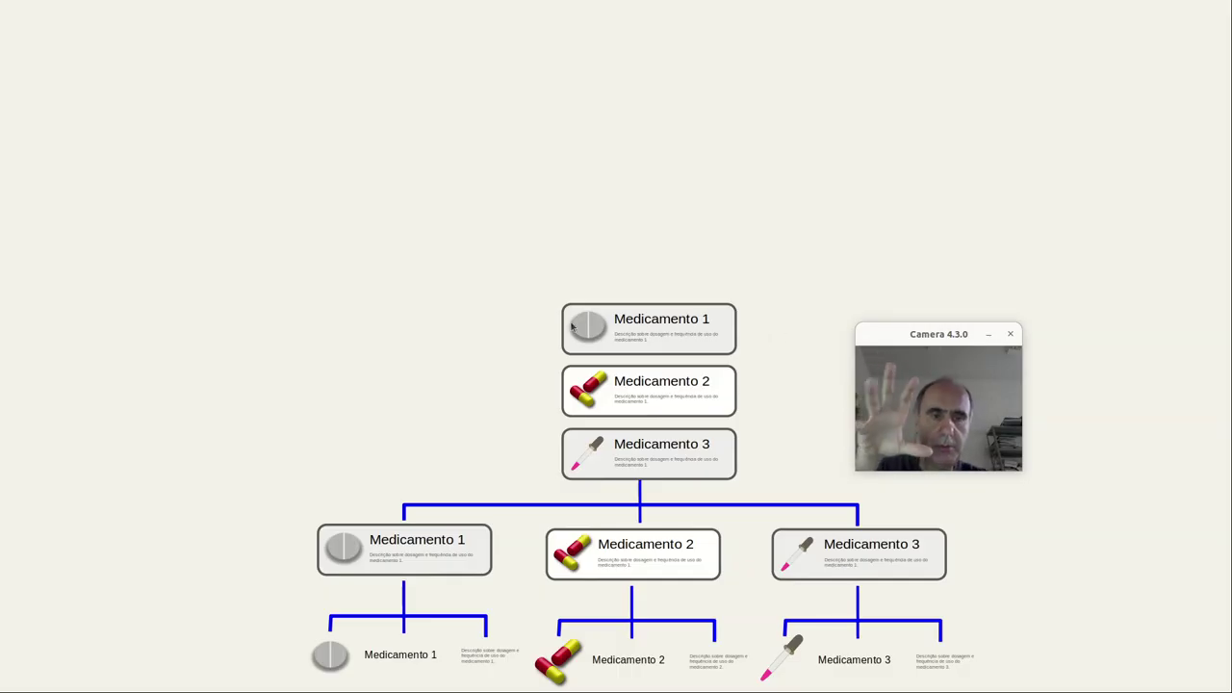
pyautogui.moveTo(893, 334); pyautogui.dragTo(786, 307)
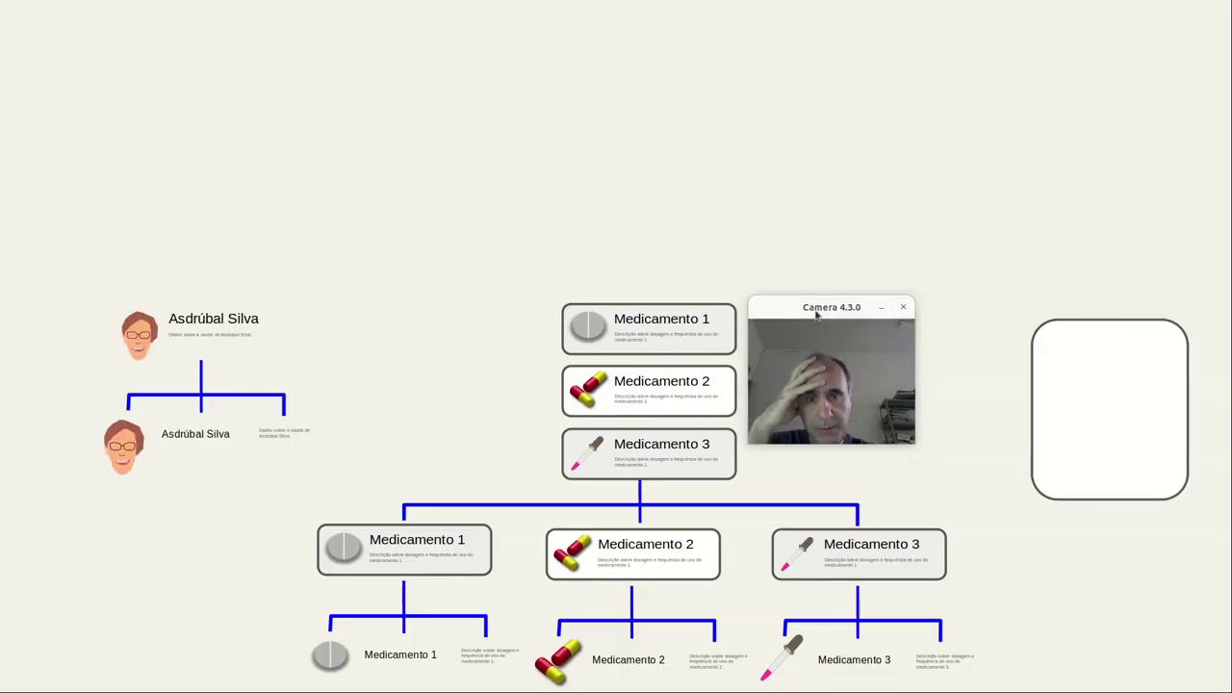
pyautogui.moveTo(816, 315); pyautogui.dragTo(434, 327)
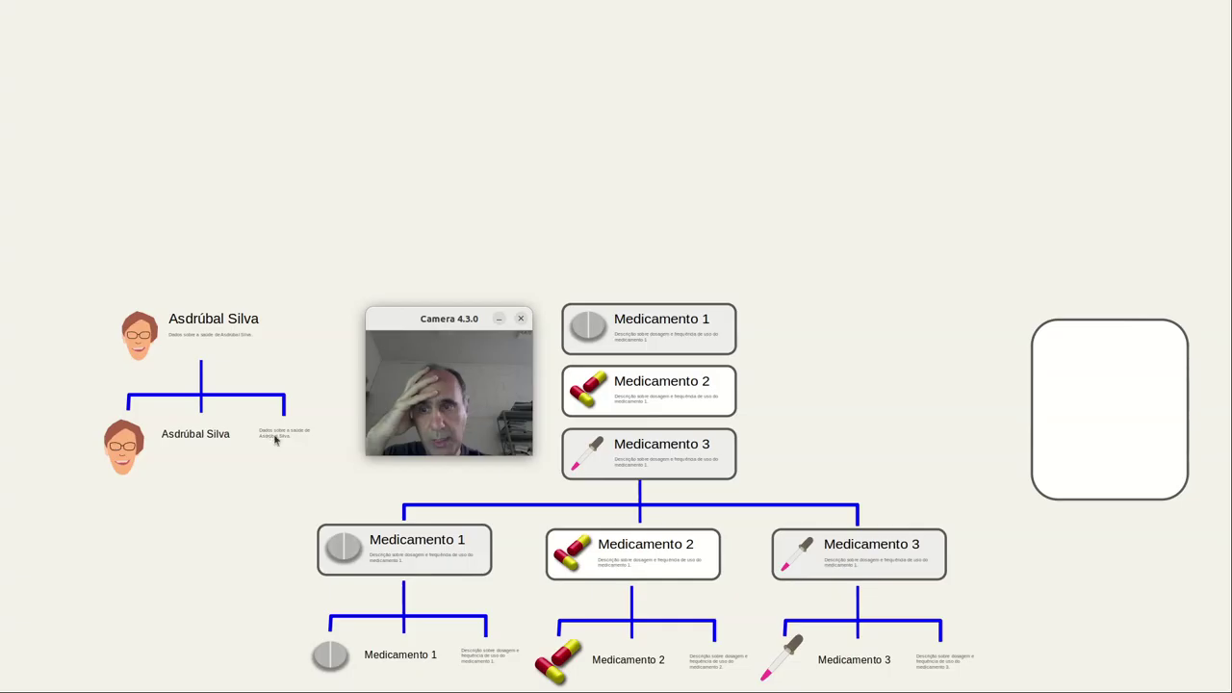
pyautogui.moveTo(449, 320); pyautogui.dragTo(908, 347)
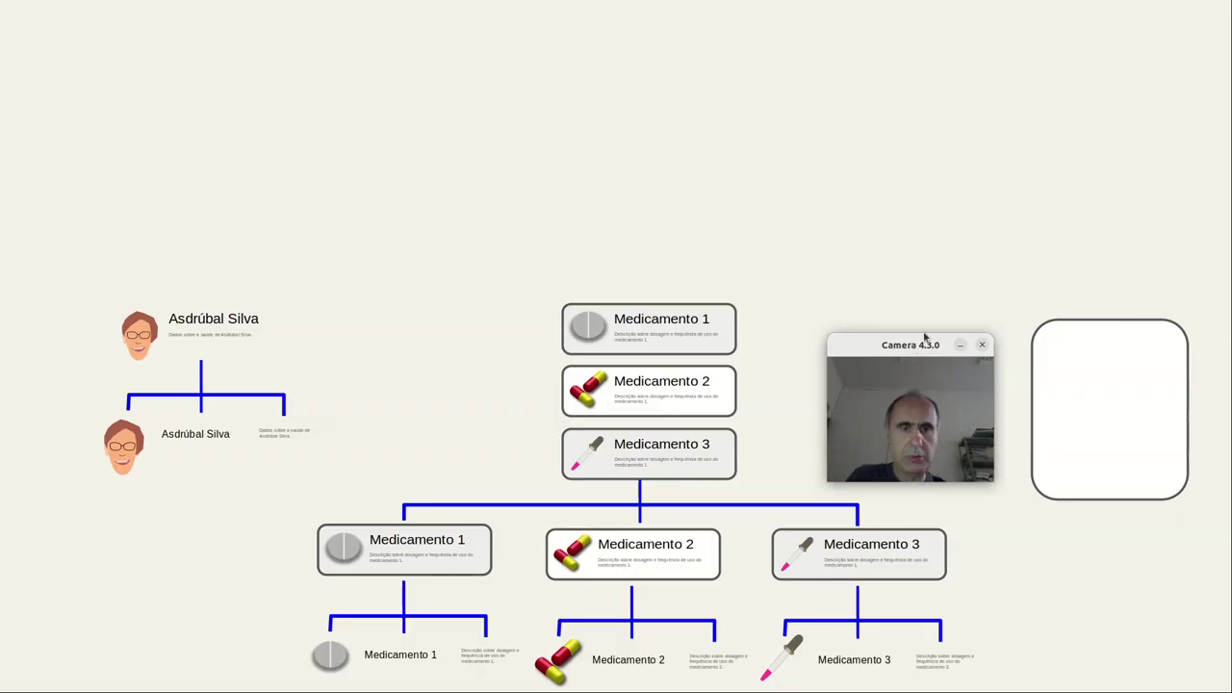
pyautogui.click(753, 335)
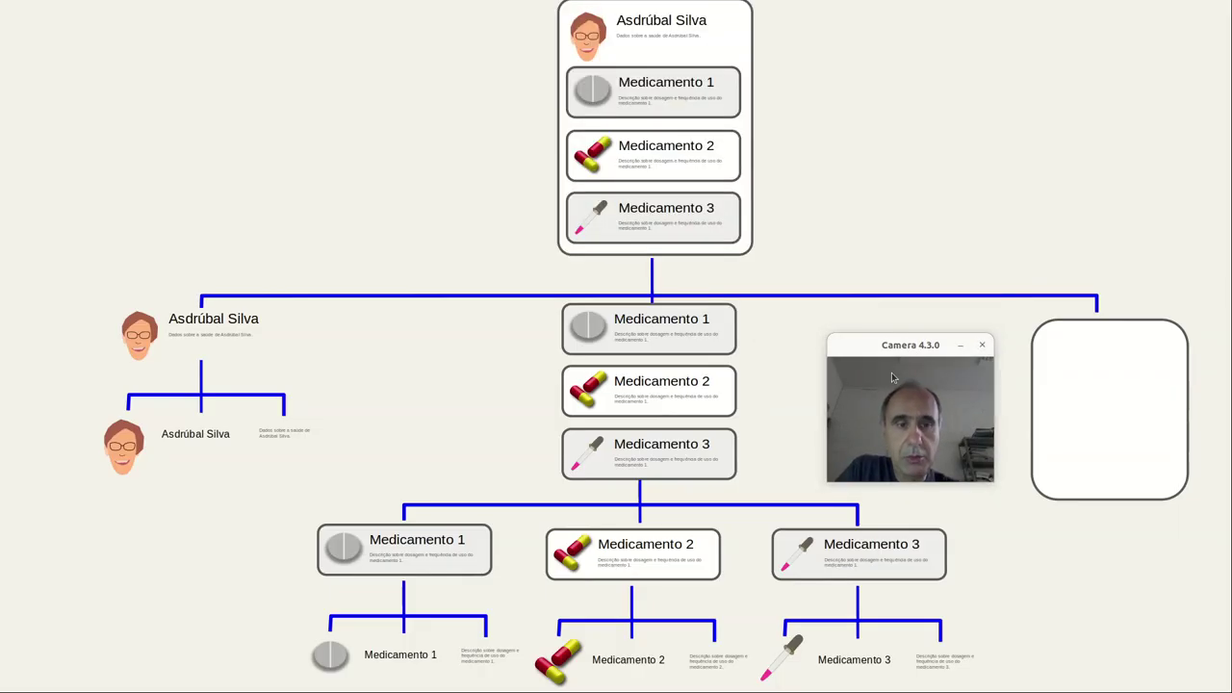
pyautogui.moveTo(900, 351); pyautogui.dragTo(852, 56)
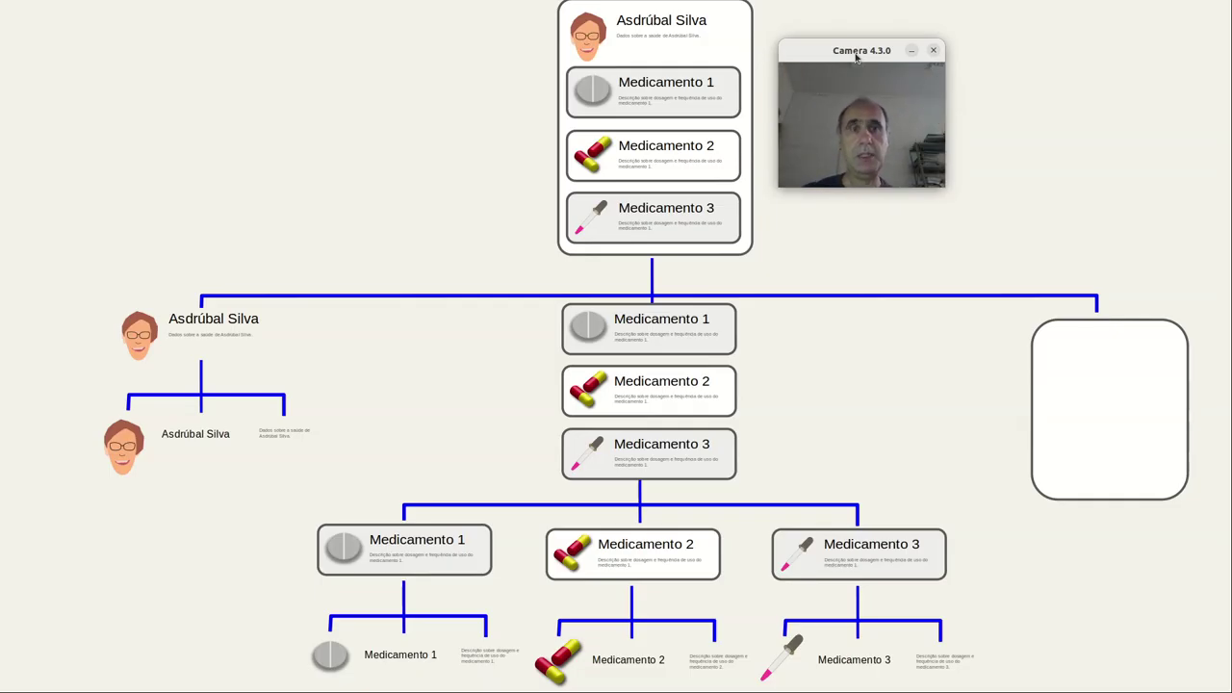
pyautogui.press('Right')
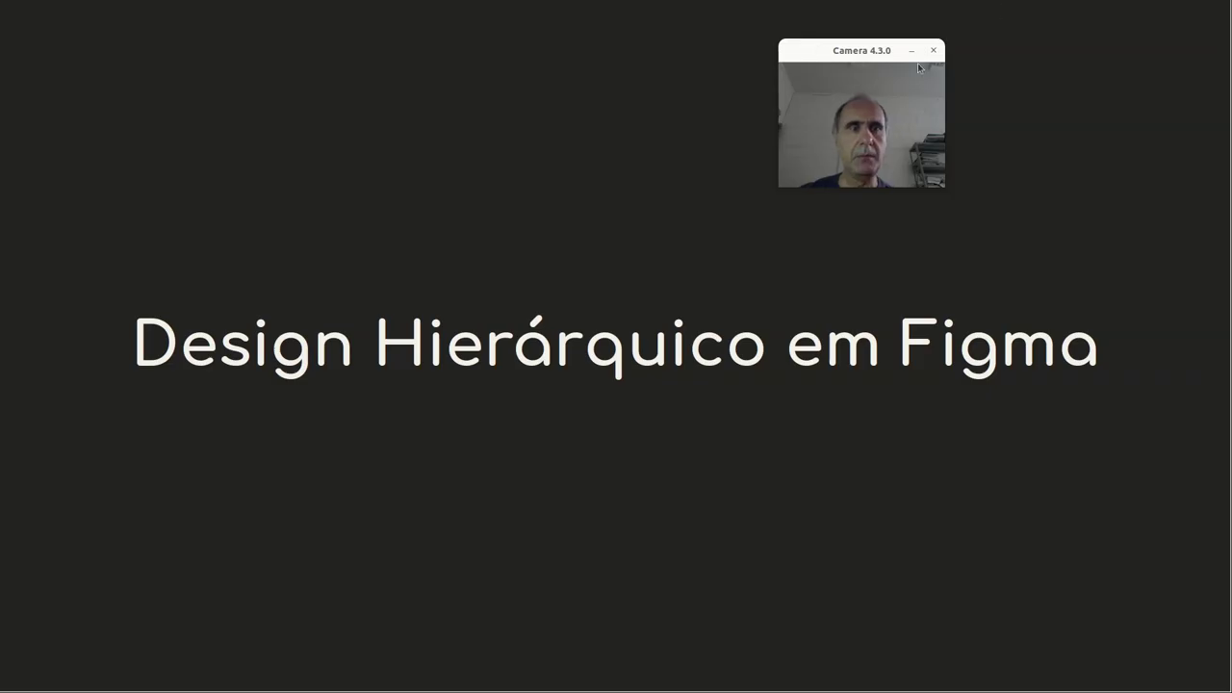
# Move from the 'Design Hierárquico em Figma' title to the Figma logo and figma.com slide
pyautogui.moveTo(864, 53)
pyautogui.mouseDown()
pyautogui.moveTo(805, 86)
pyautogui.moveTo(656, 130)
pyautogui.mouseUp()
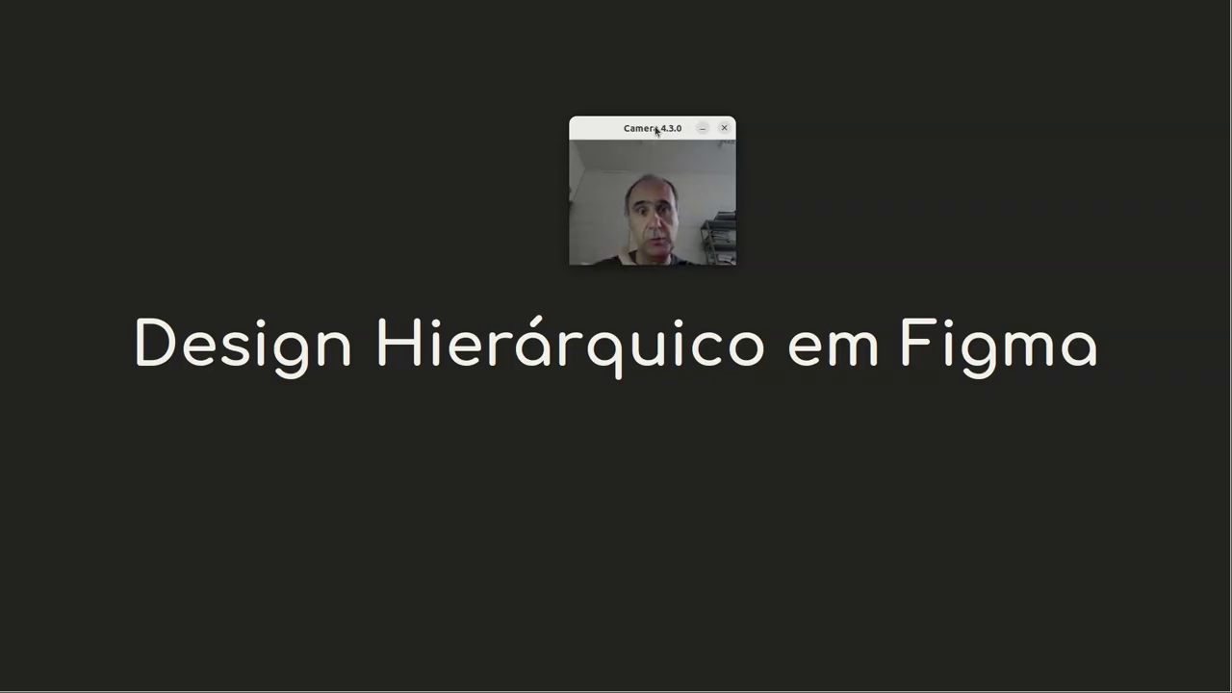
pyautogui.click(613, 297)
pyautogui.moveTo(641, 129); pyautogui.dragTo(768, 122)
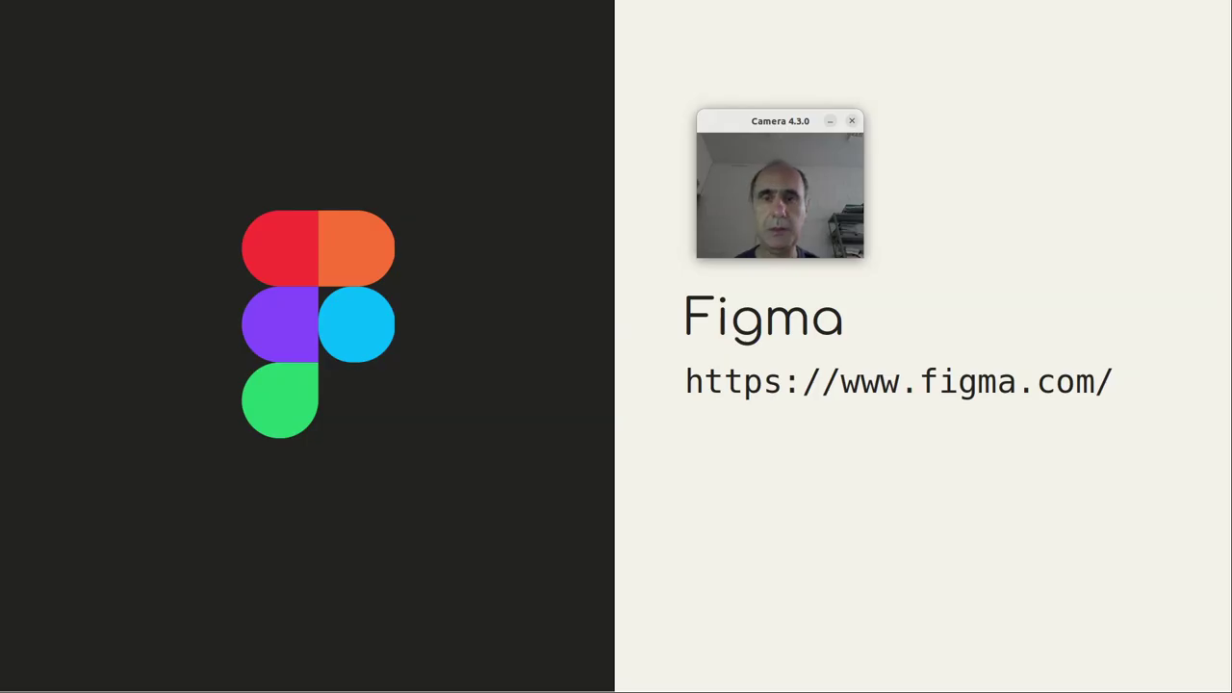
# Step back and forth around the Web2Learn links slide, then drag the Web2Learn Firefox window onscreen
pyautogui.press('Right')
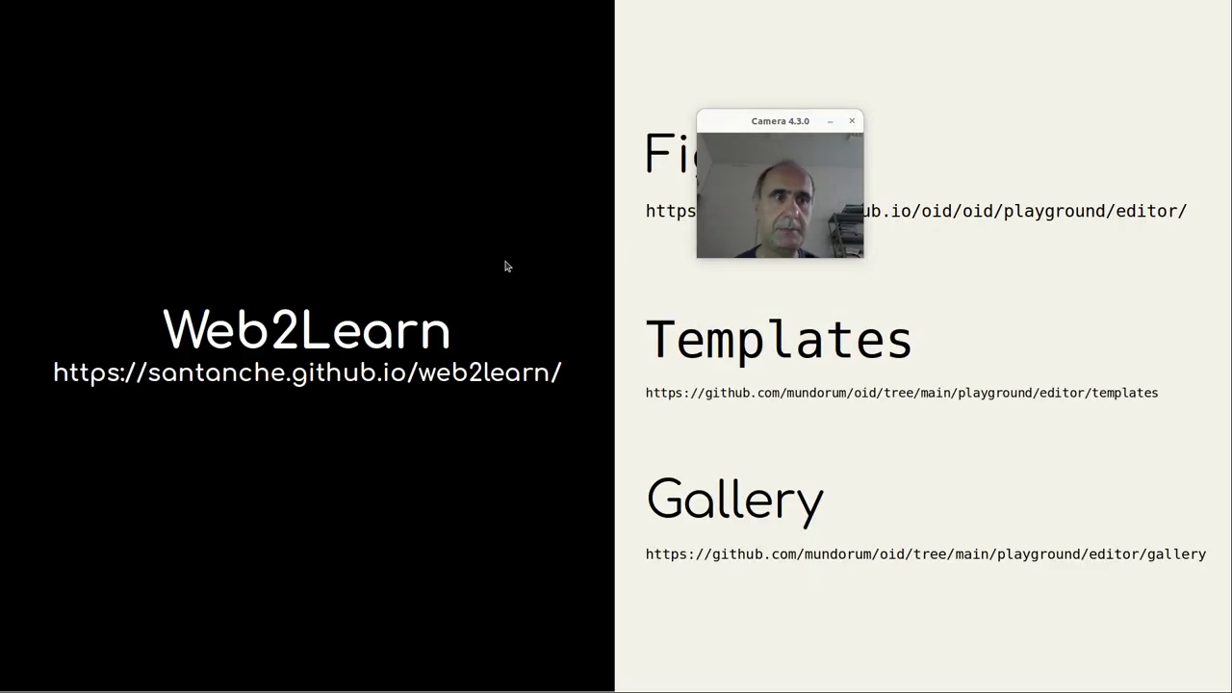
pyautogui.press('Left')
pyautogui.press('Right')
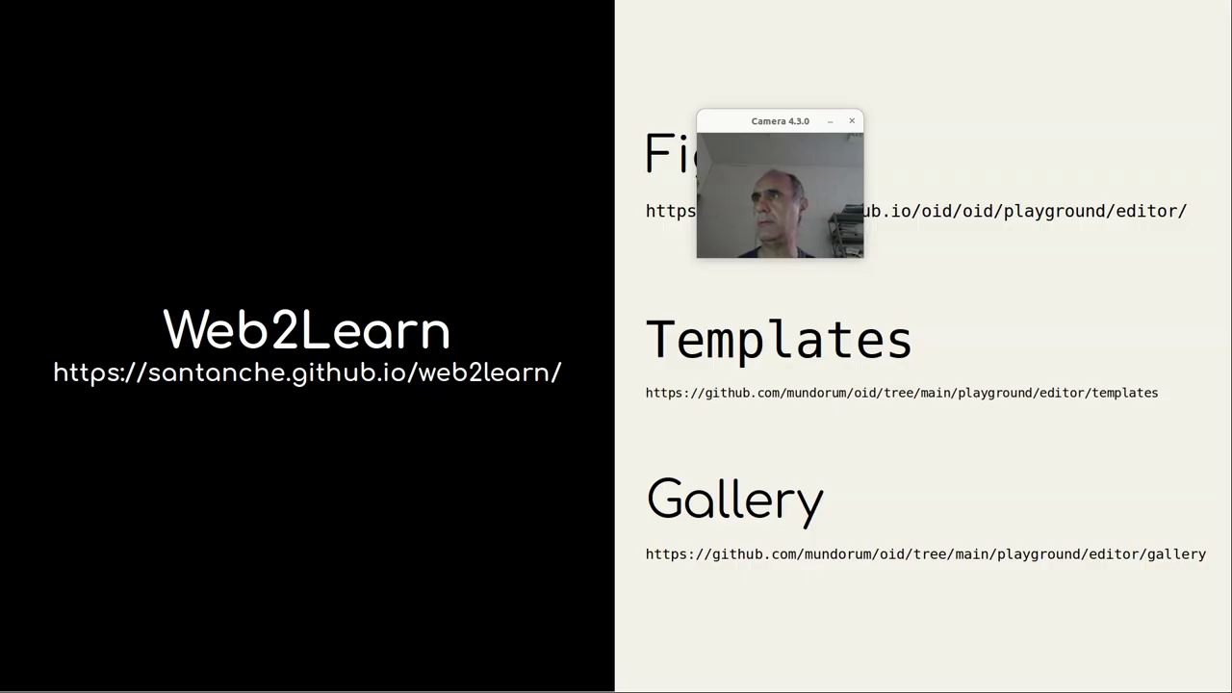
pyautogui.press('Left')
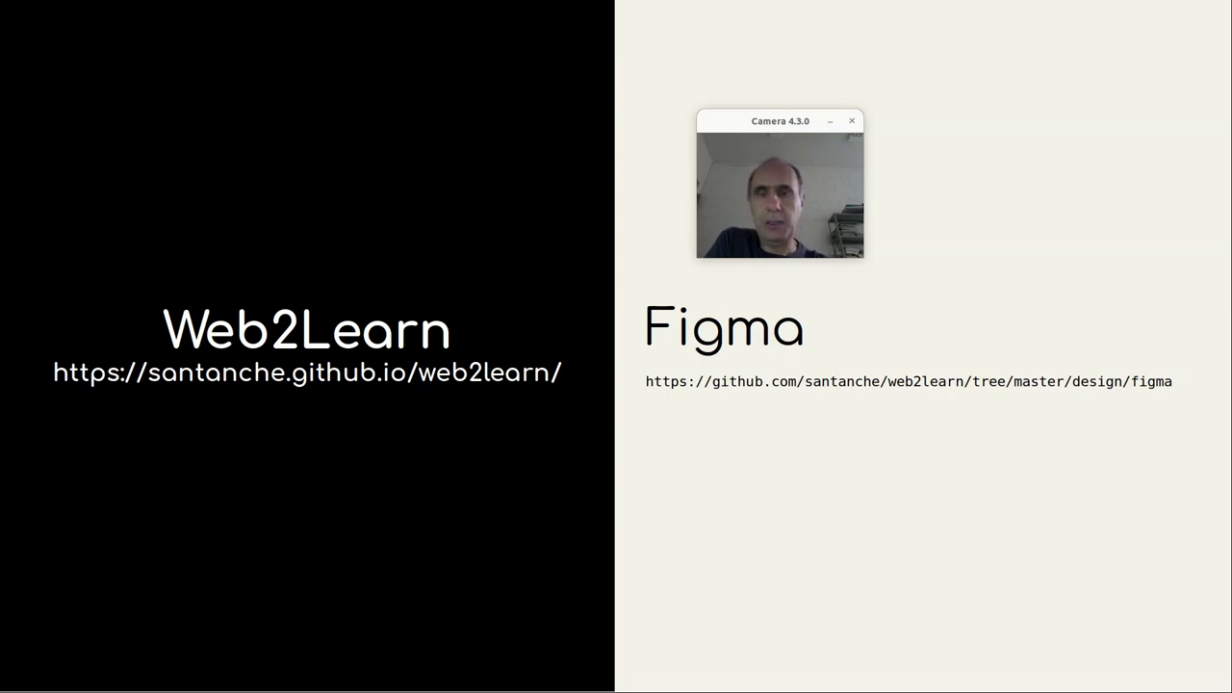
pyautogui.moveTo(5, 116); pyautogui.dragTo(867, 168)
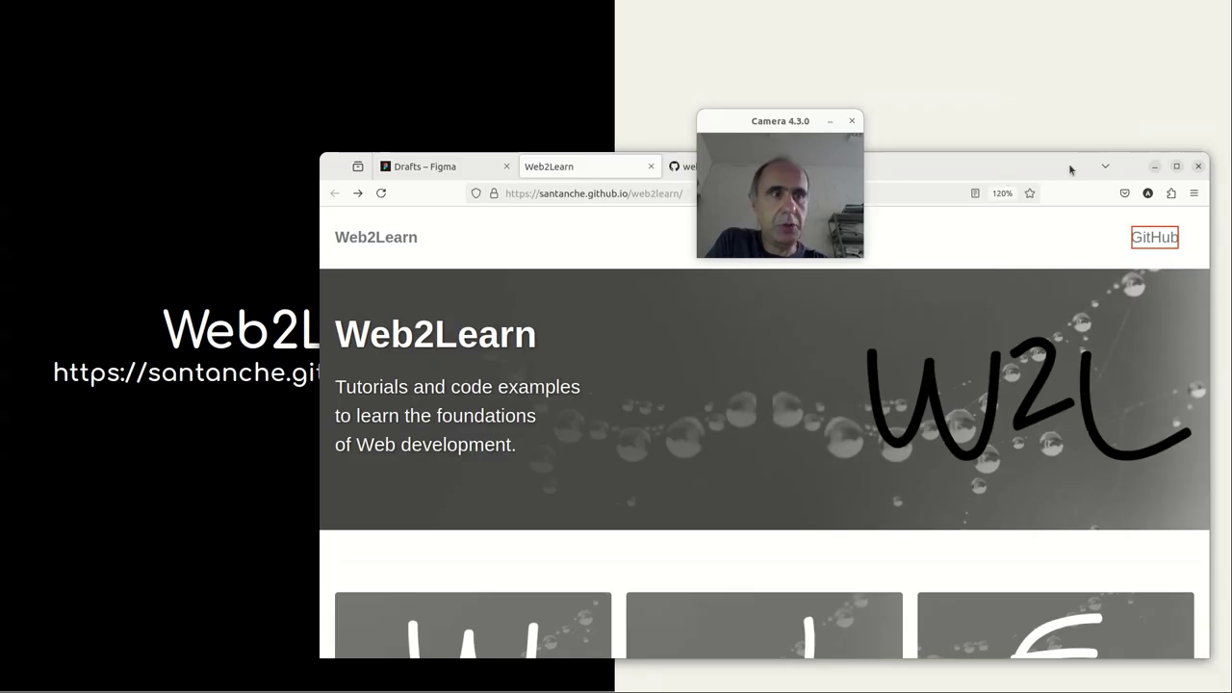
# Maximize Firefox, reset its page zoom, and return to the Web2Learn site tab
pyautogui.click(1176, 166)
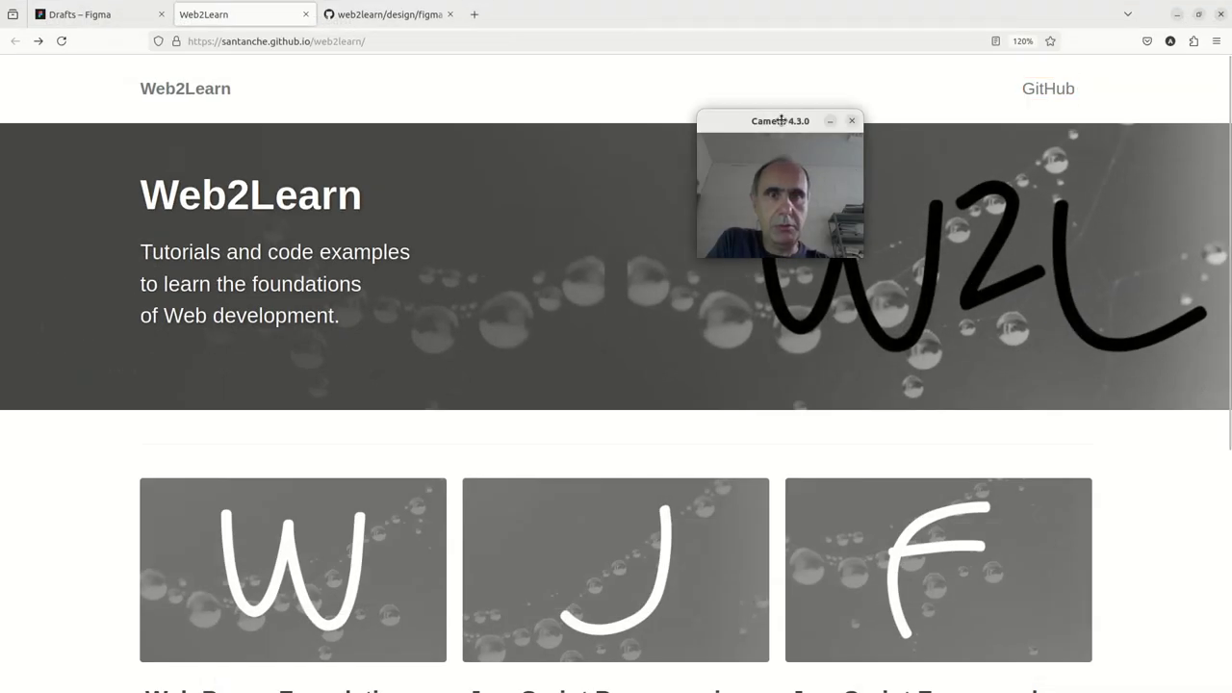
pyautogui.moveTo(783, 121); pyautogui.dragTo(502, 117)
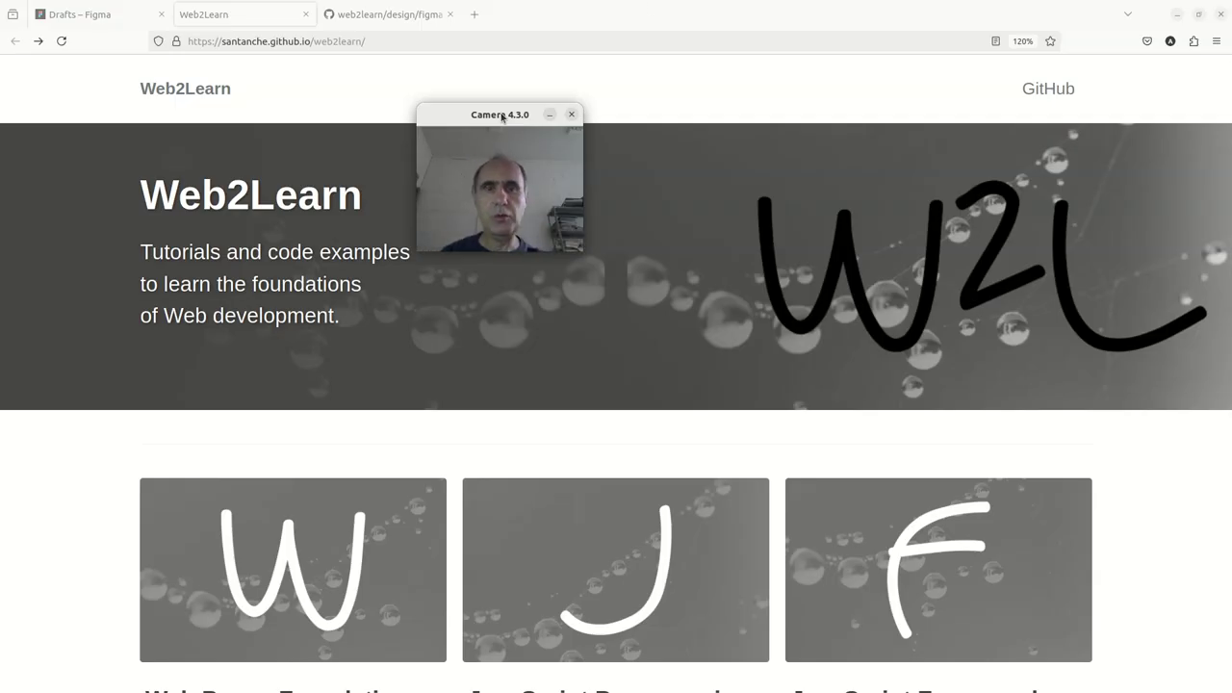
pyautogui.click(727, 126)
pyautogui.hotkey('ctrl', '0')
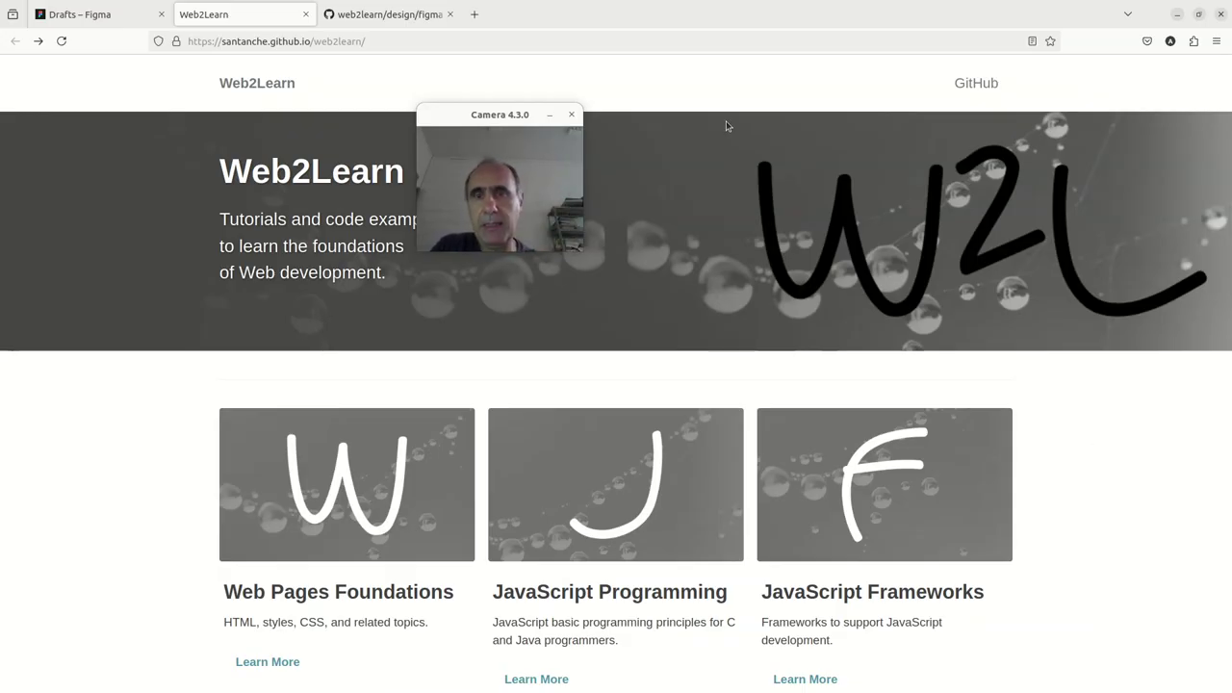
pyautogui.click(394, 14)
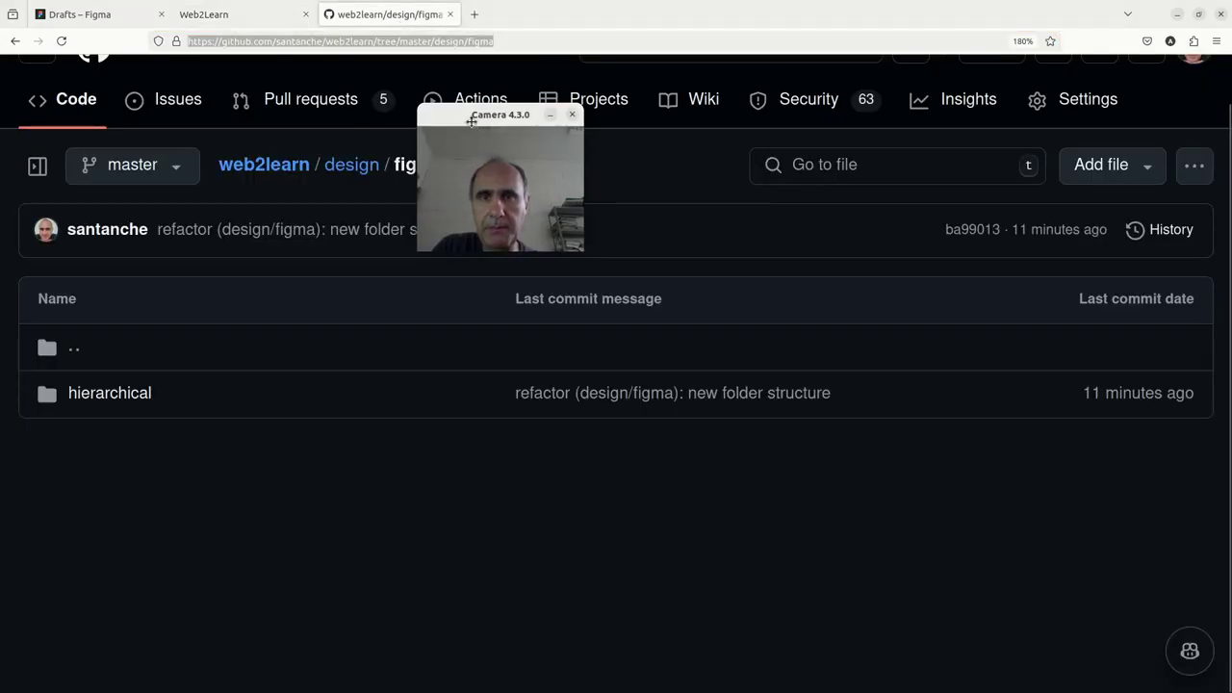
pyautogui.moveTo(469, 128); pyautogui.dragTo(589, 174)
pyautogui.click(262, 13)
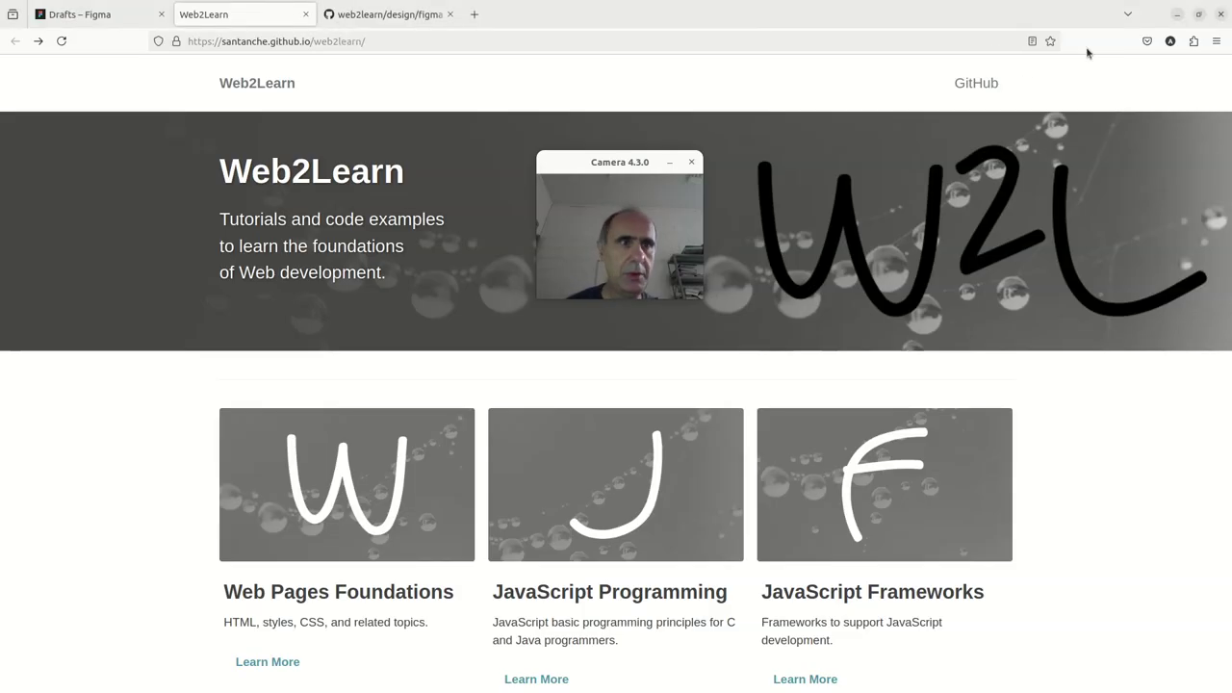
# Open the project's GitHub repository down to design/figma/hierarchical, then return to the slideshow
pyautogui.click(994, 84)
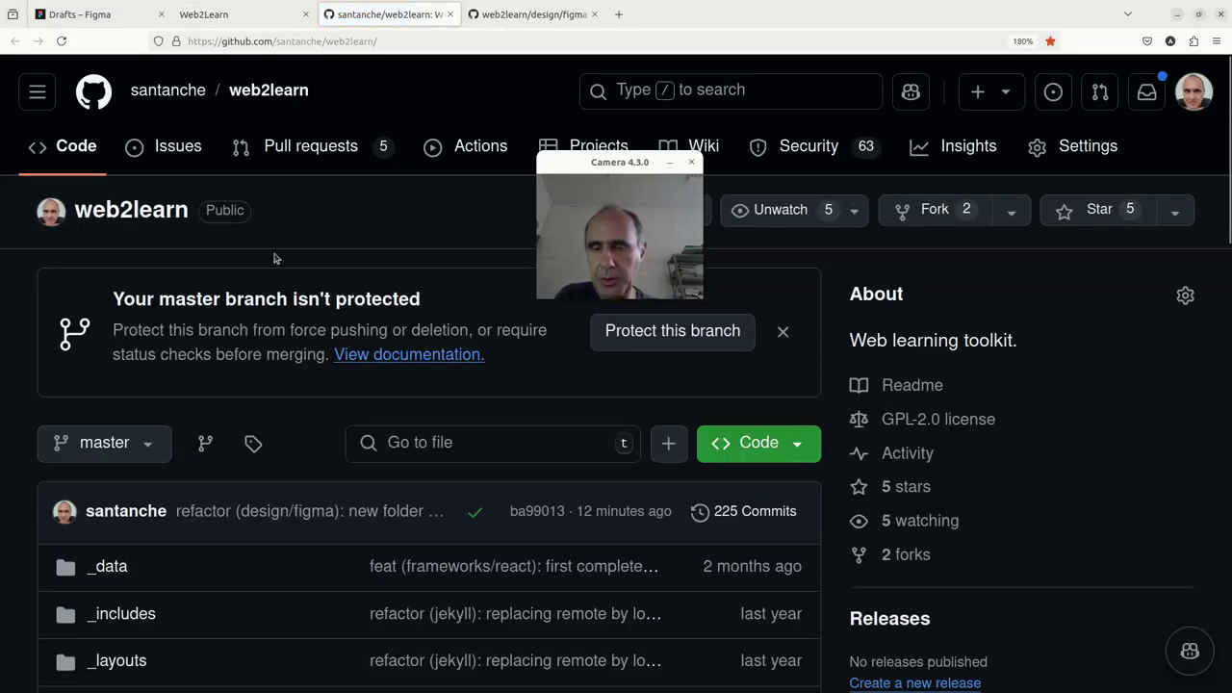
pyautogui.scroll(-4, 275, 258)
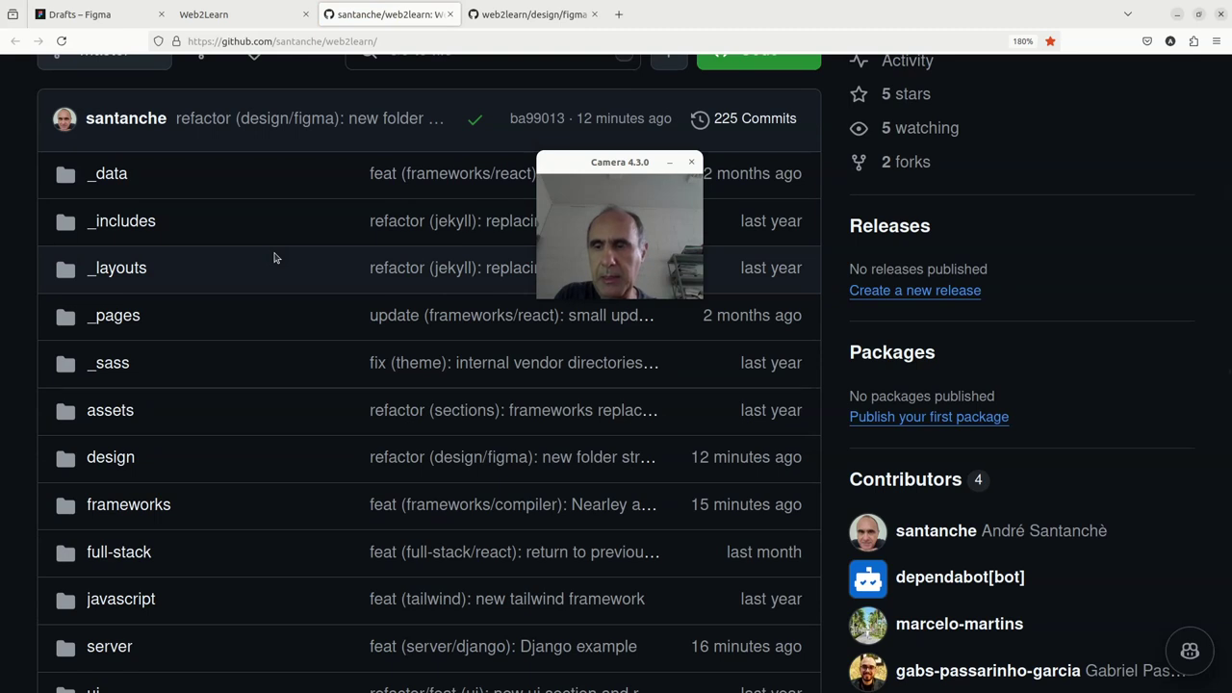
pyautogui.click(114, 459)
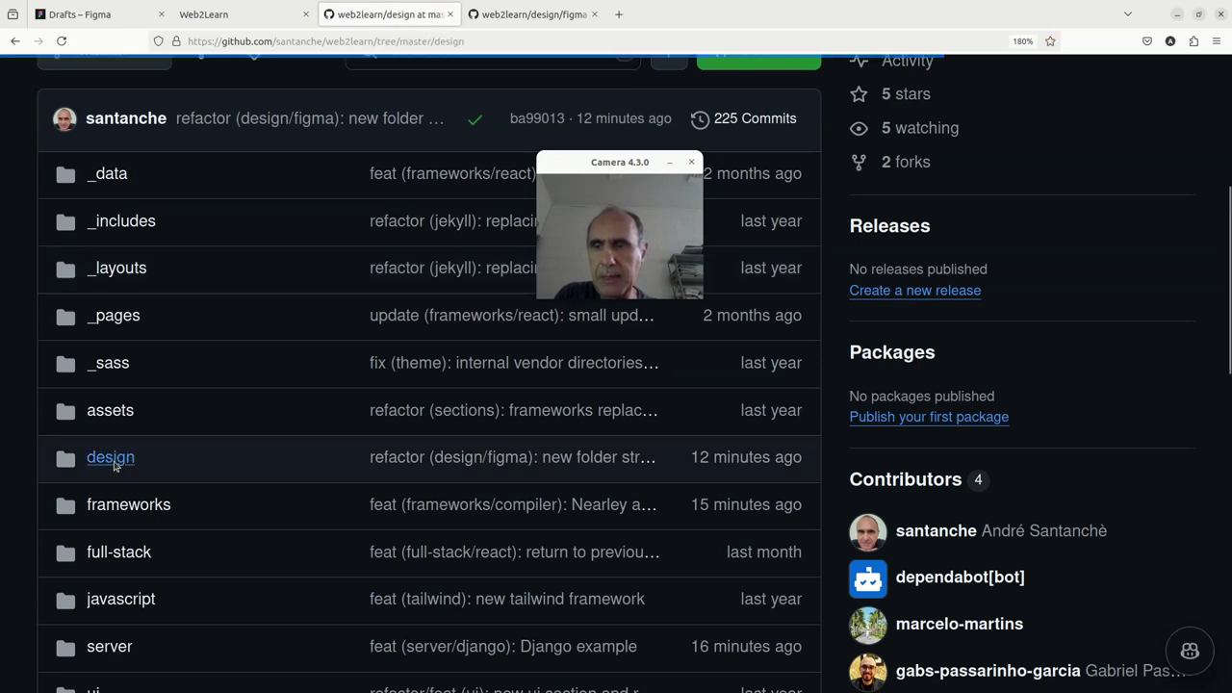
pyautogui.click(111, 439)
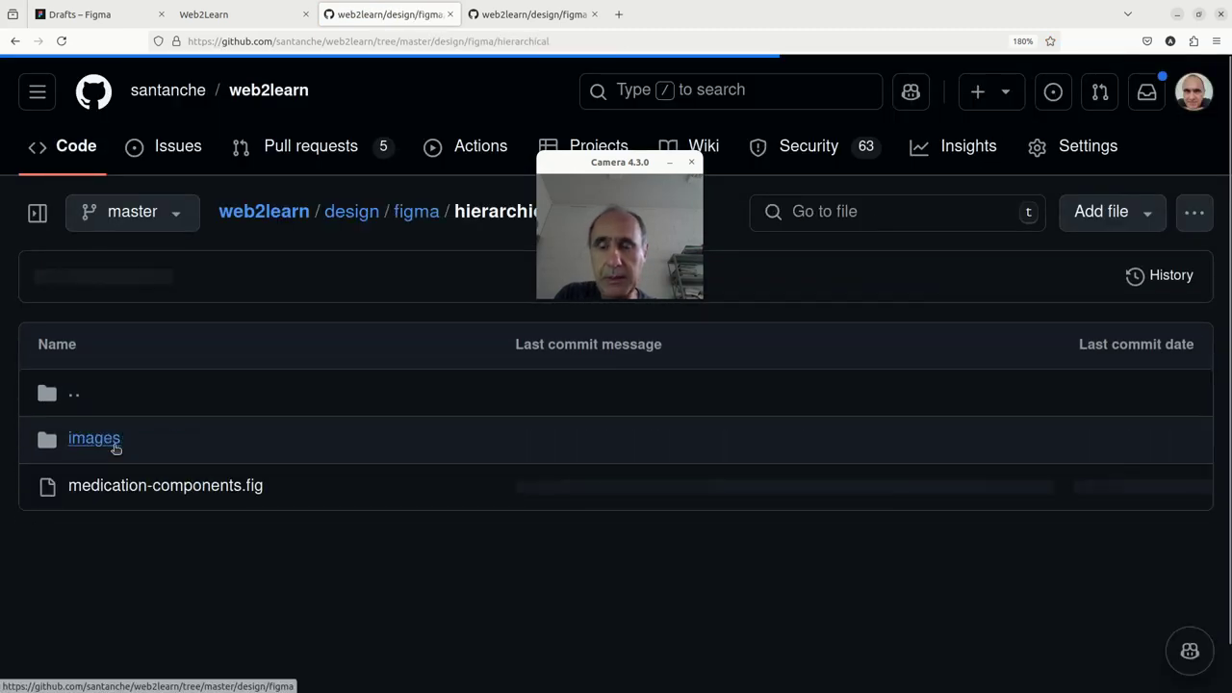
pyautogui.scroll(-1, 277, 407)
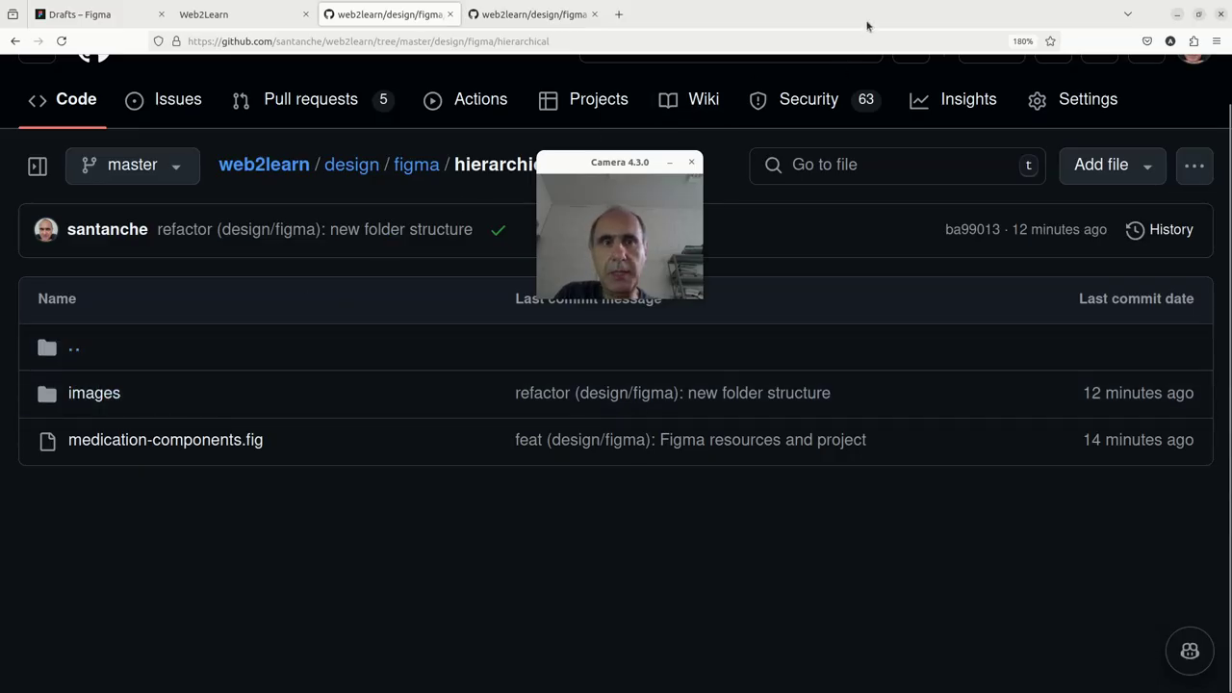
pyautogui.hotkey('ctrl', 'alt', 'Right')
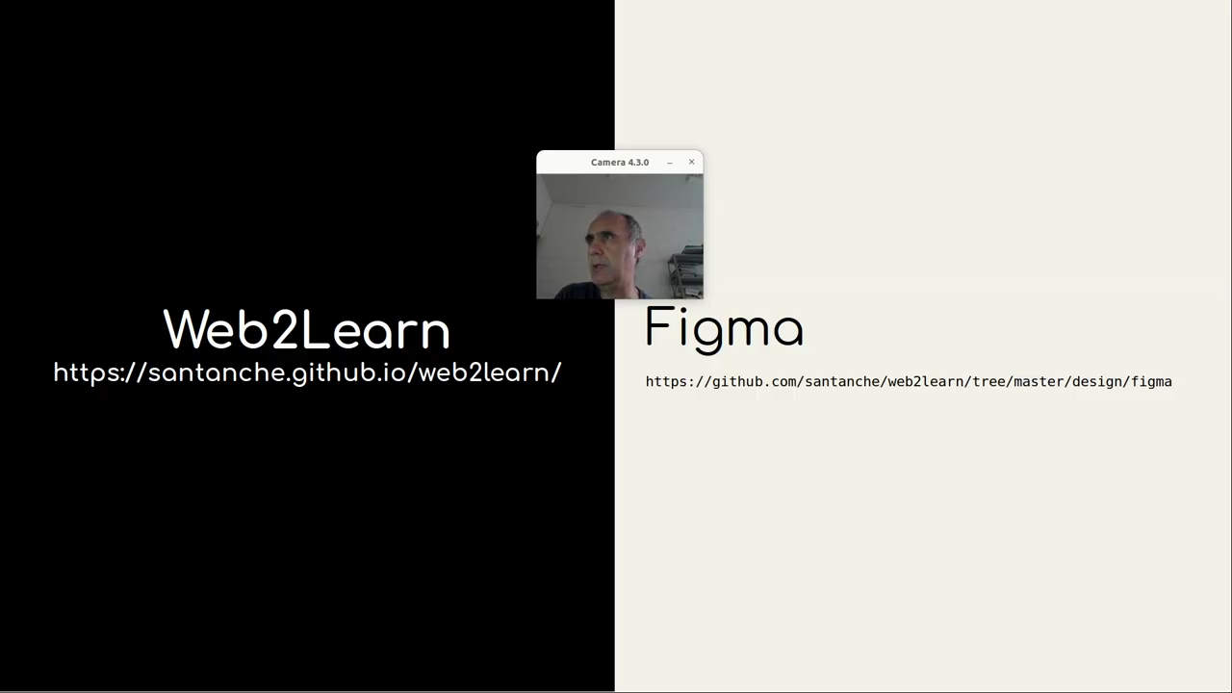
# Glance at the local hierarchical folder, then advance two slides to 'Construindo o Primeiro Elemento'
pyautogui.hotkey('alt', 'Tab')
pyautogui.moveTo(548, 129)
pyautogui.mouseDown()
pyautogui.moveTo(603, 108)
pyautogui.moveTo(110, 105)
pyautogui.mouseUp()
pyautogui.hotkey('alt', 'Tab')
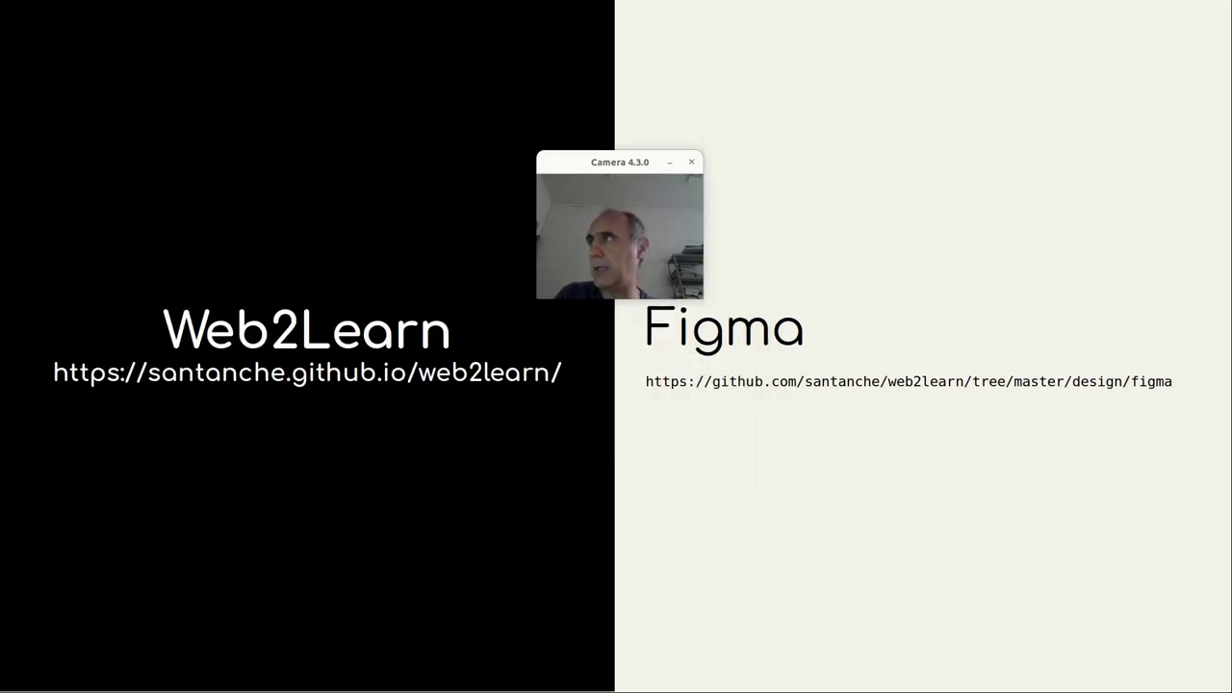
pyautogui.press('Right')
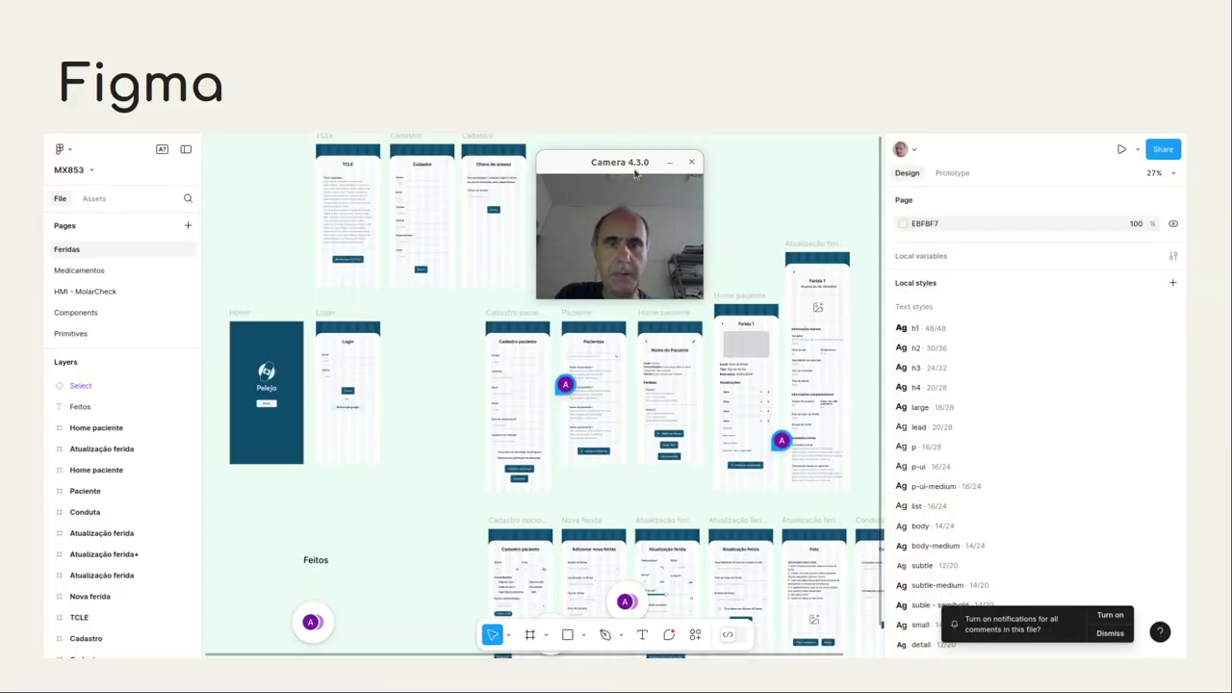
pyautogui.moveTo(635, 174); pyautogui.dragTo(642, 41)
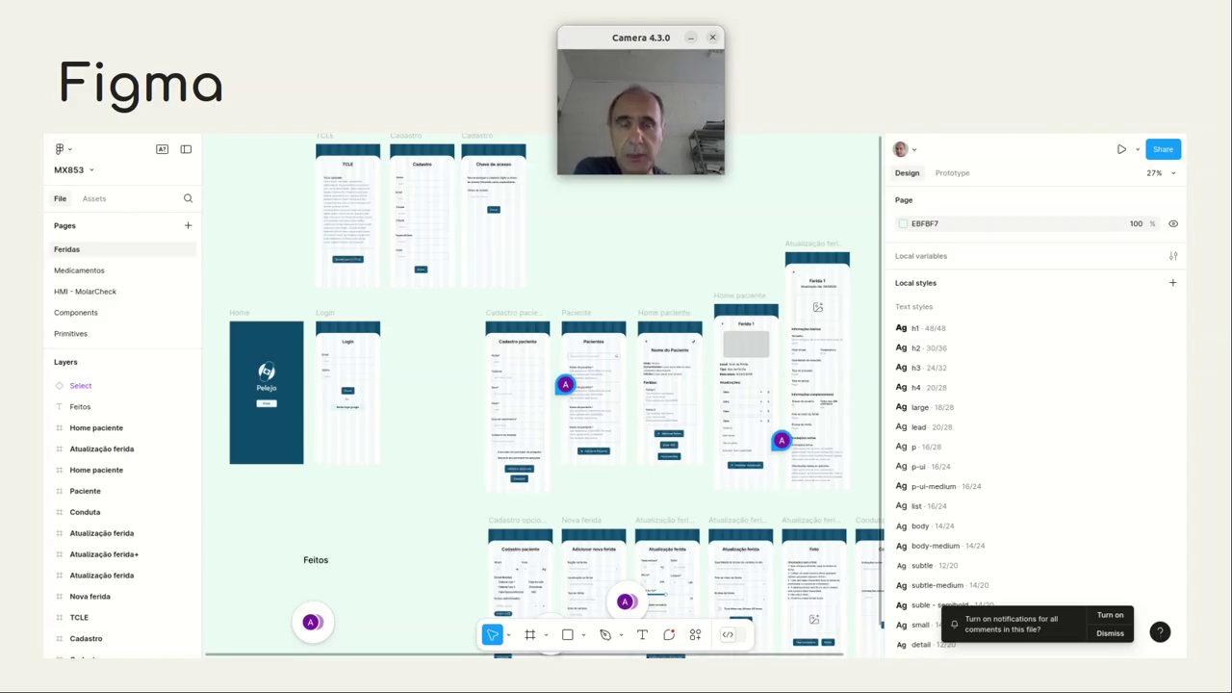
pyautogui.press('Right')
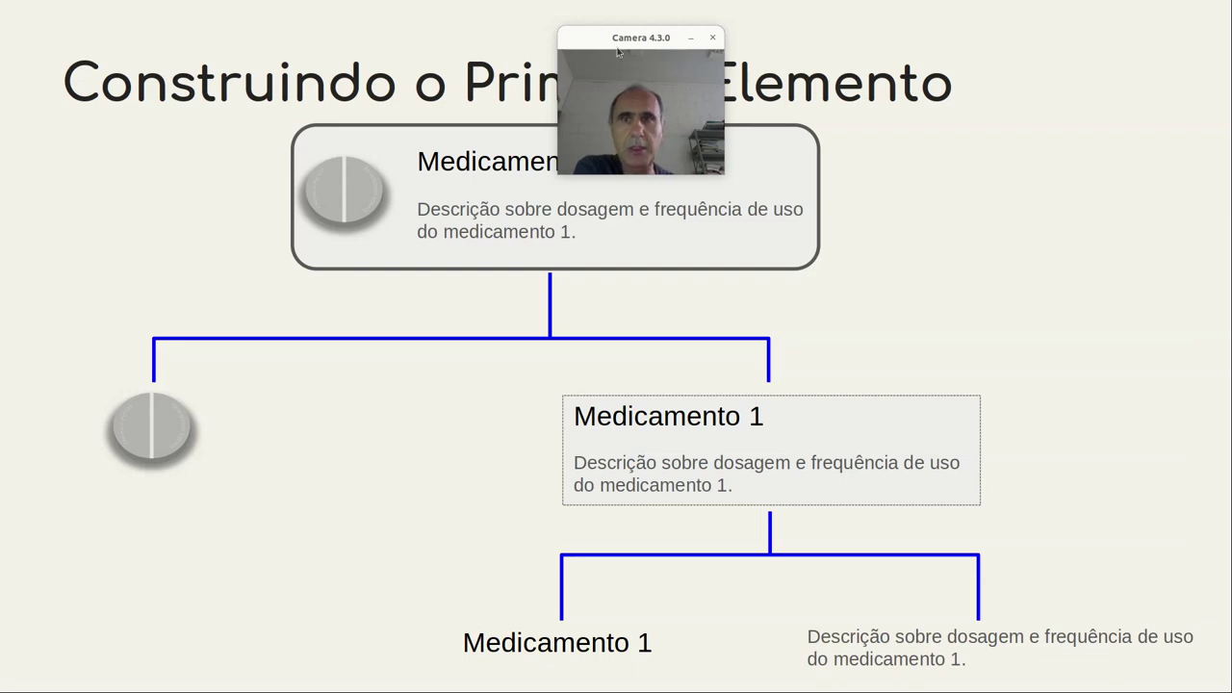
# Point over the tree, reveal its MedicationItem, Thumbnail, MedicationData, Title, Description labels, then bring Firefox forward
pyautogui.moveTo(621, 40)
pyautogui.mouseDown()
pyautogui.moveTo(816, 145)
pyautogui.moveTo(923, 175)
pyautogui.mouseUp()
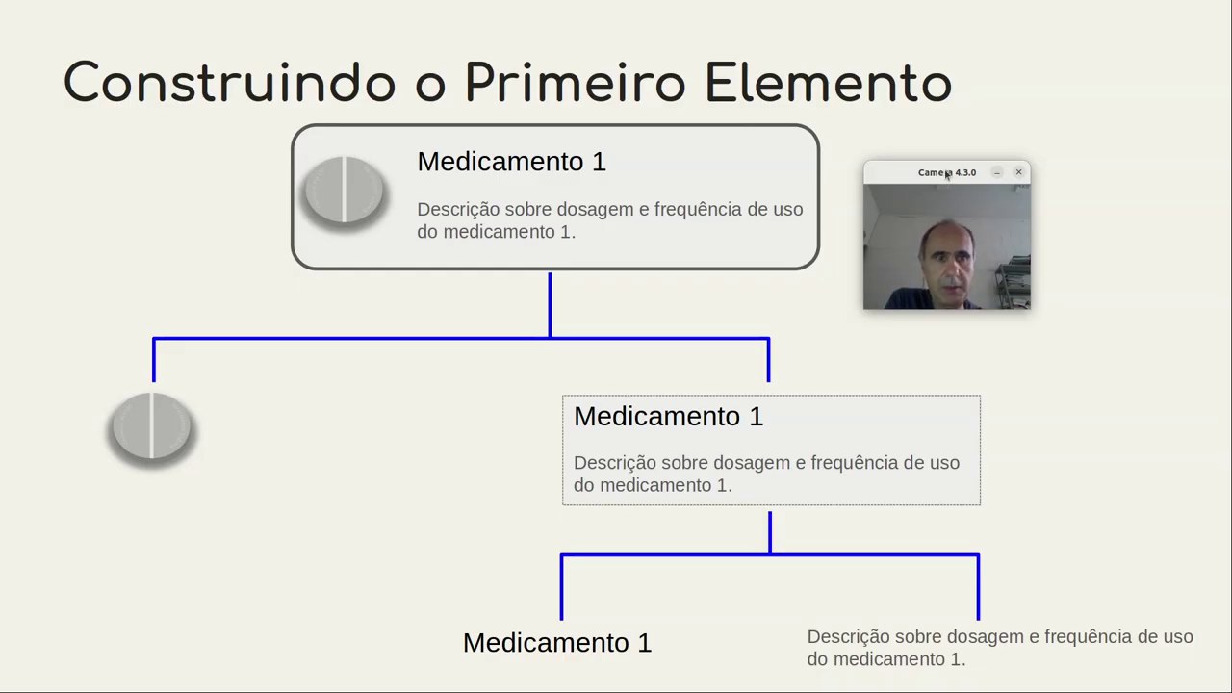
pyautogui.moveTo(946, 173); pyautogui.dragTo(1100, 331)
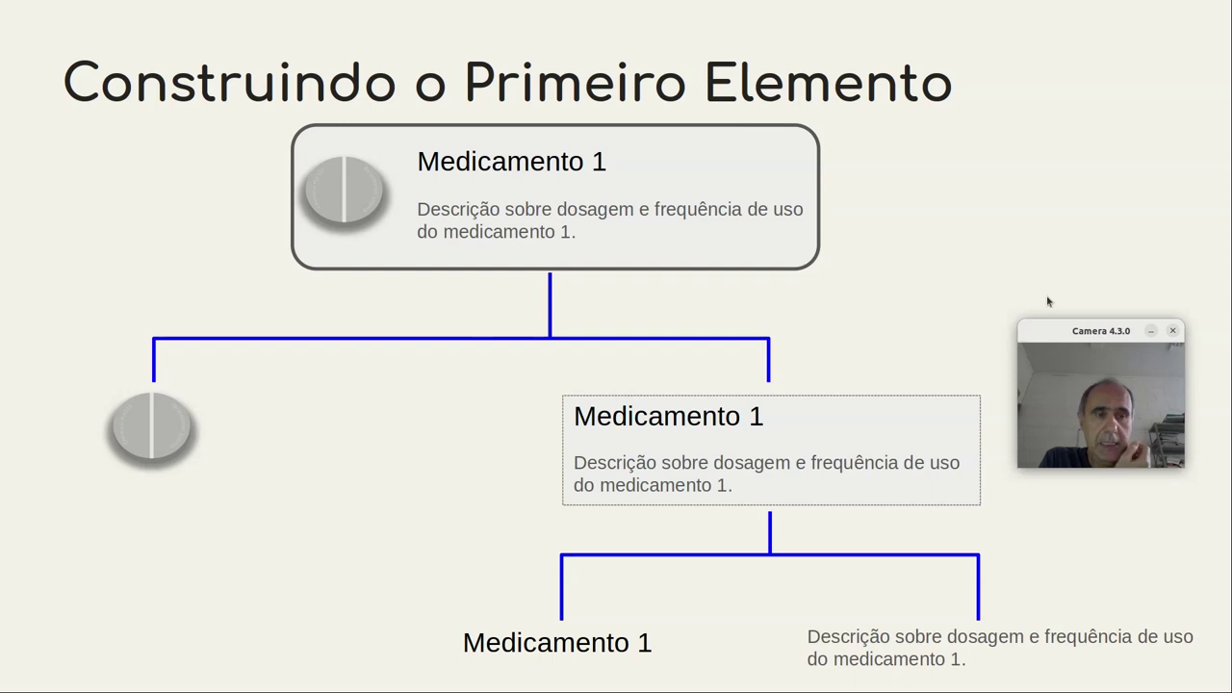
pyautogui.moveTo(1031, 331); pyautogui.dragTo(880, 157)
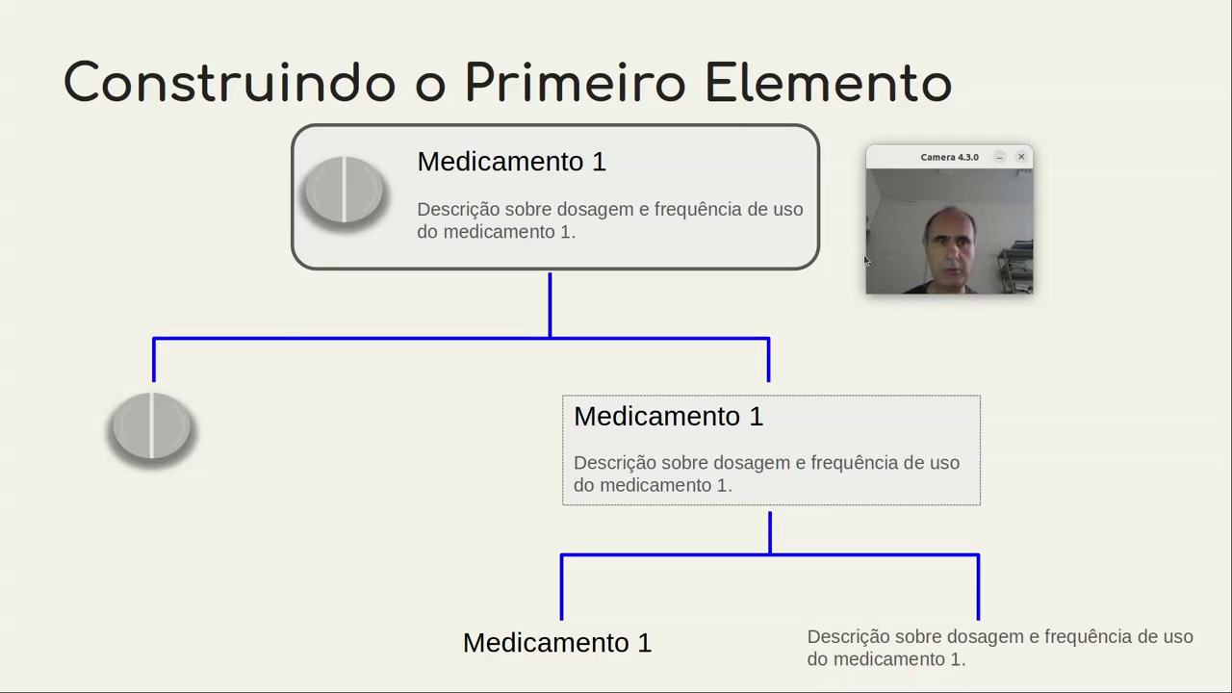
pyautogui.moveTo(938, 164); pyautogui.dragTo(404, 369)
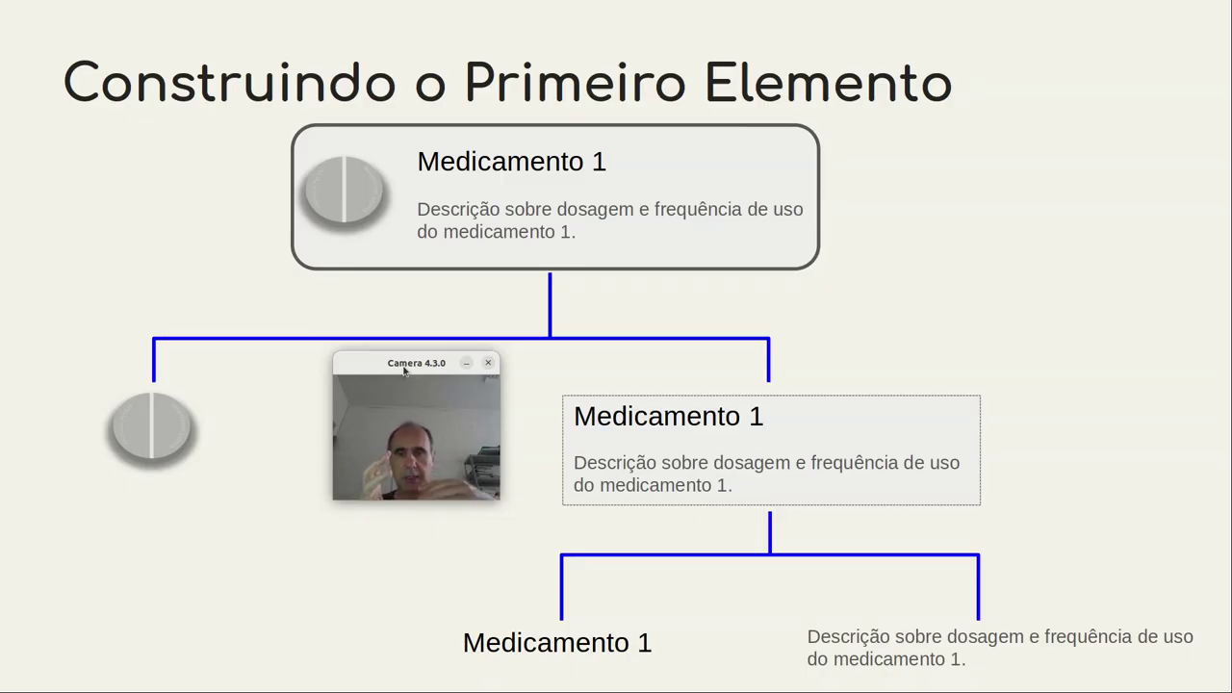
pyautogui.moveTo(390, 366); pyautogui.dragTo(417, 467)
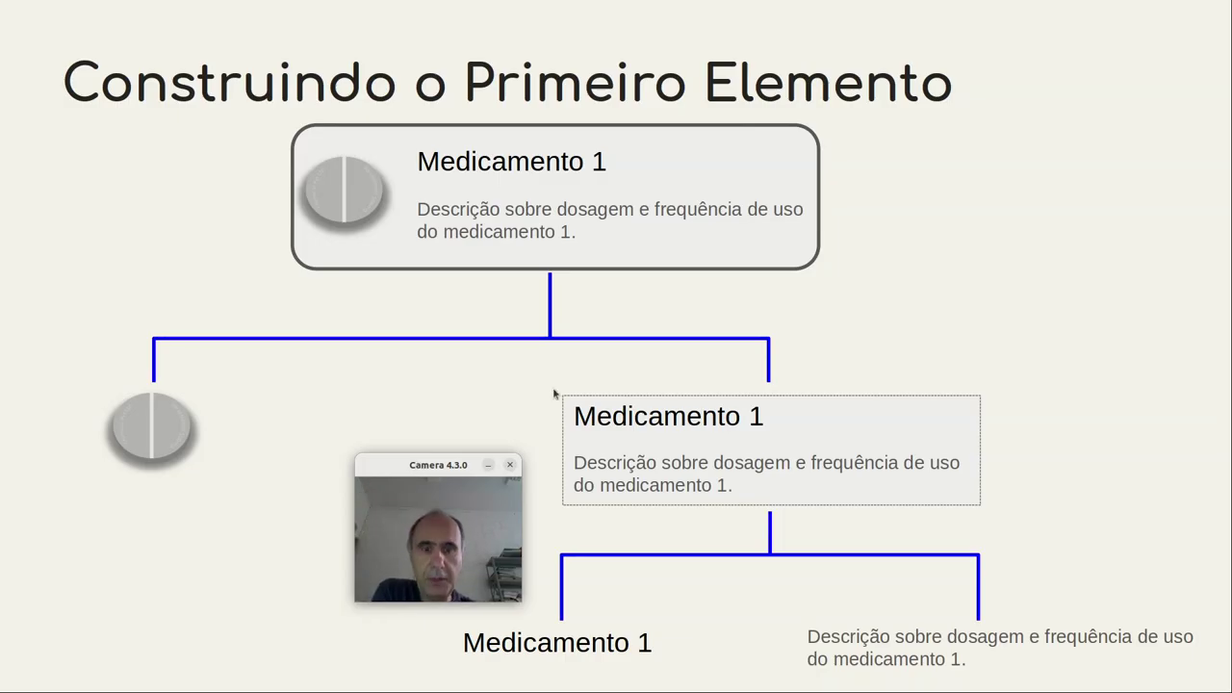
pyautogui.press('Right')
pyautogui.moveTo(434, 468); pyautogui.dragTo(898, 253)
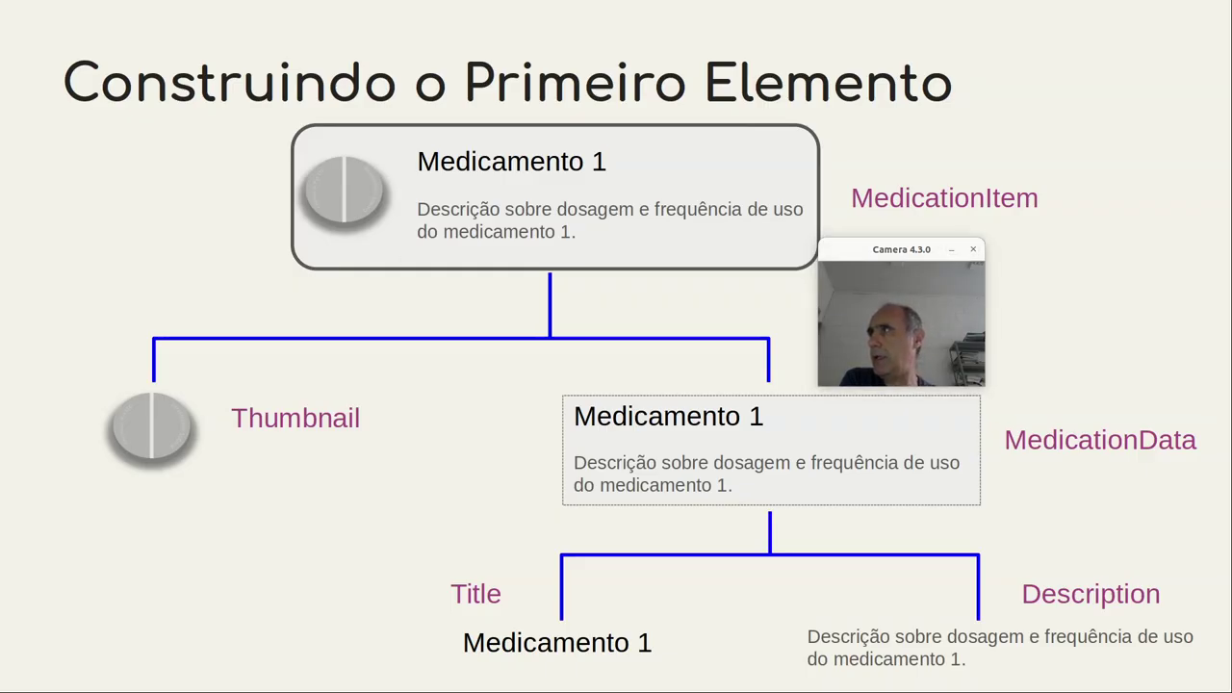
pyautogui.hotkey('alt', 'Tab')
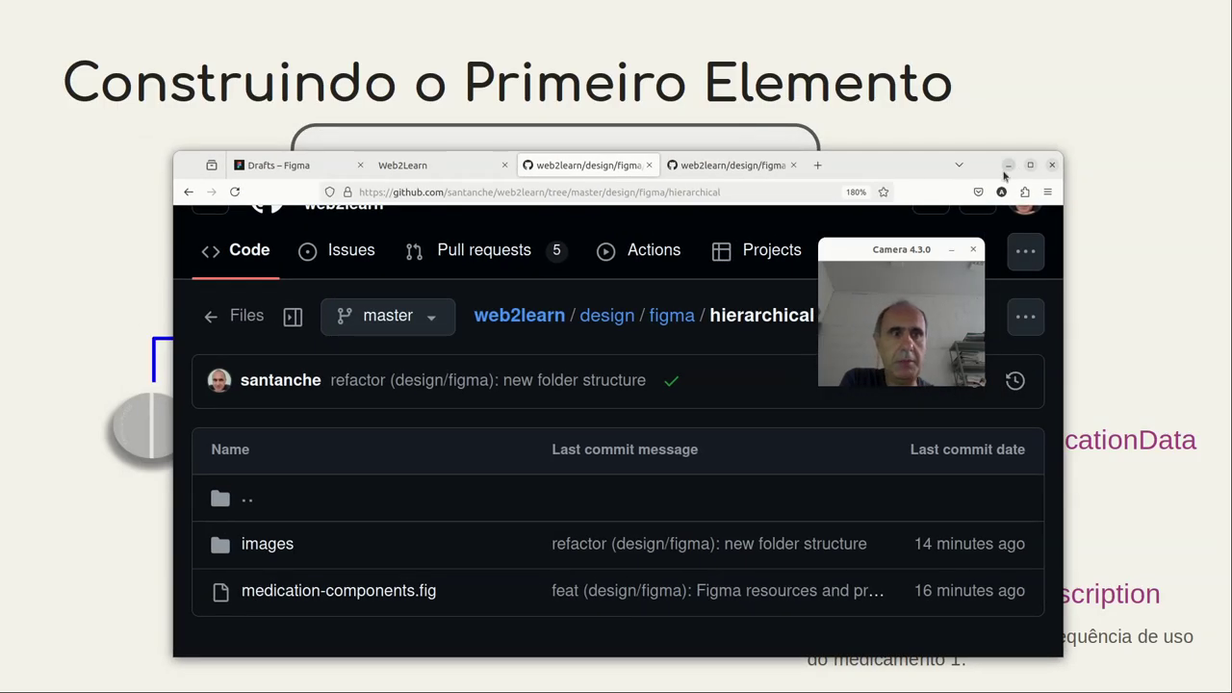
# Maximize Firefox, switch to the Figma Drafts tab, and list the Create new file options
pyautogui.click(1028, 166)
pyautogui.click(110, 15)
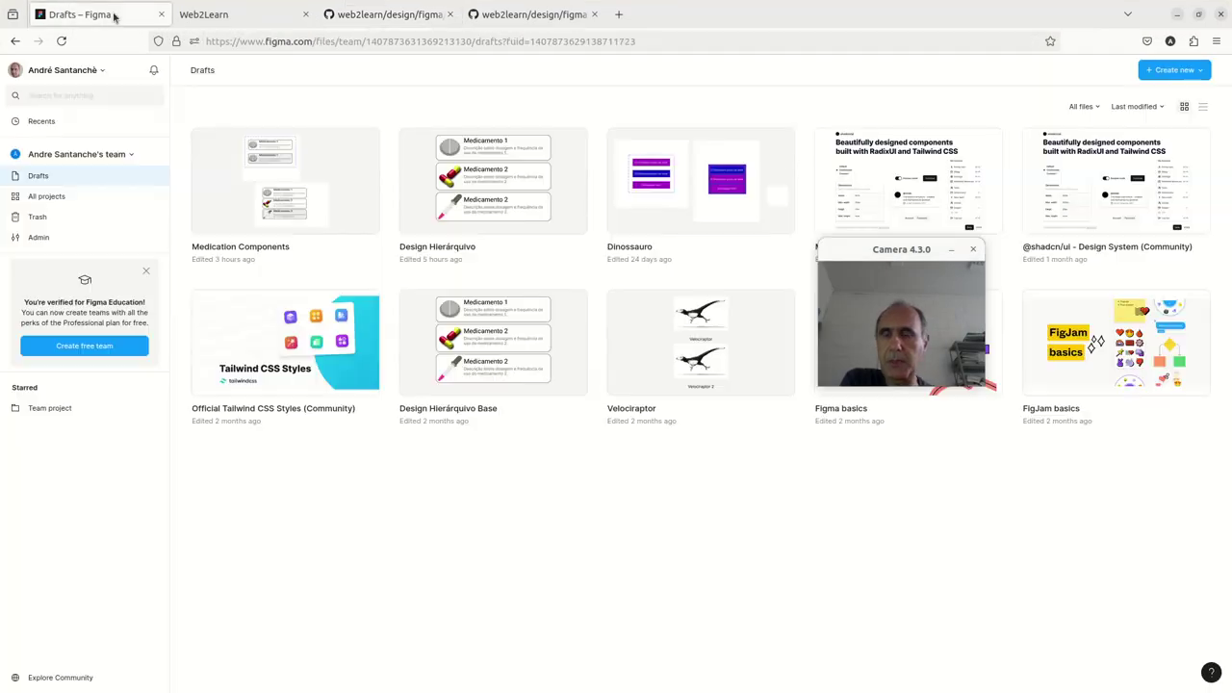
pyautogui.moveTo(900, 252)
pyautogui.mouseDown()
pyautogui.moveTo(542, 106)
pyautogui.moveTo(598, 219)
pyautogui.moveTo(598, 203)
pyautogui.mouseUp()
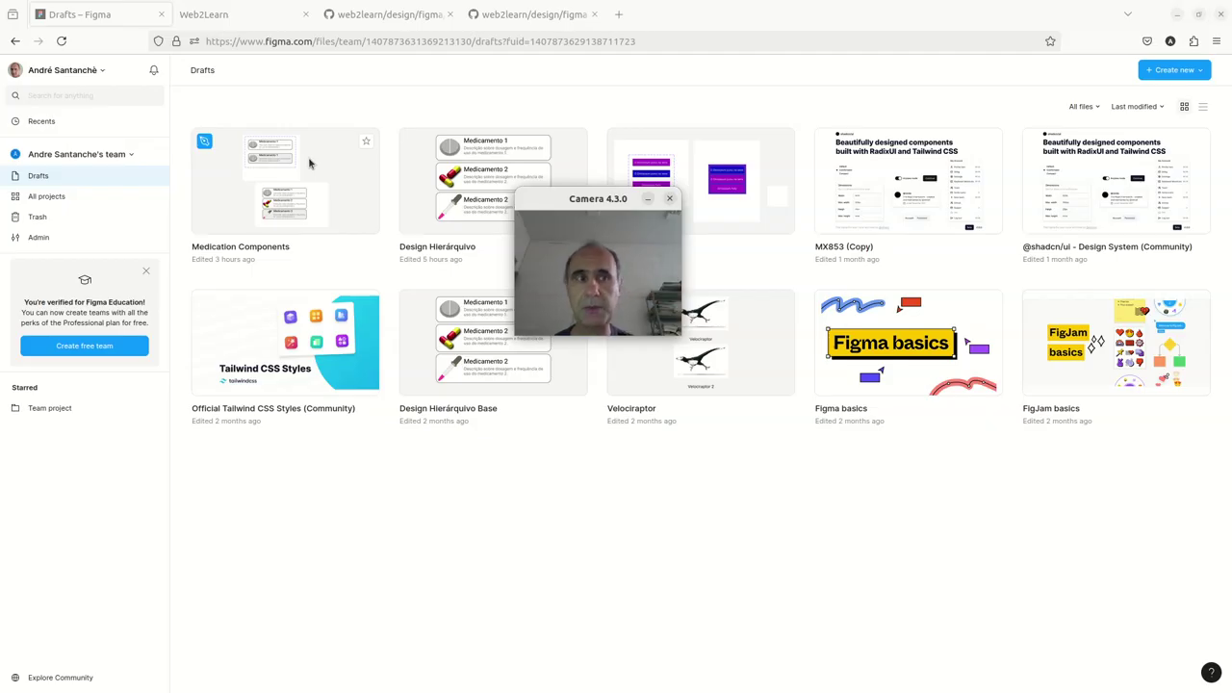
pyautogui.click(1172, 73)
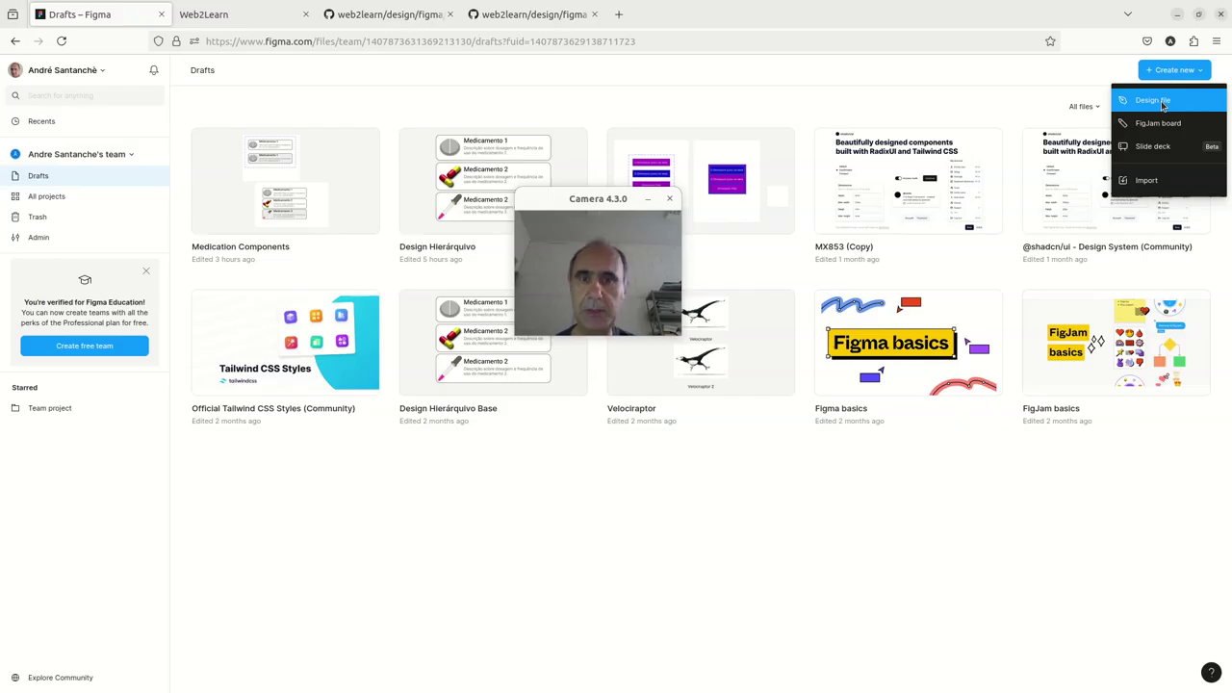
# Create a new blank Figma design file, then return to the component diagram slide
pyautogui.click(1162, 102)
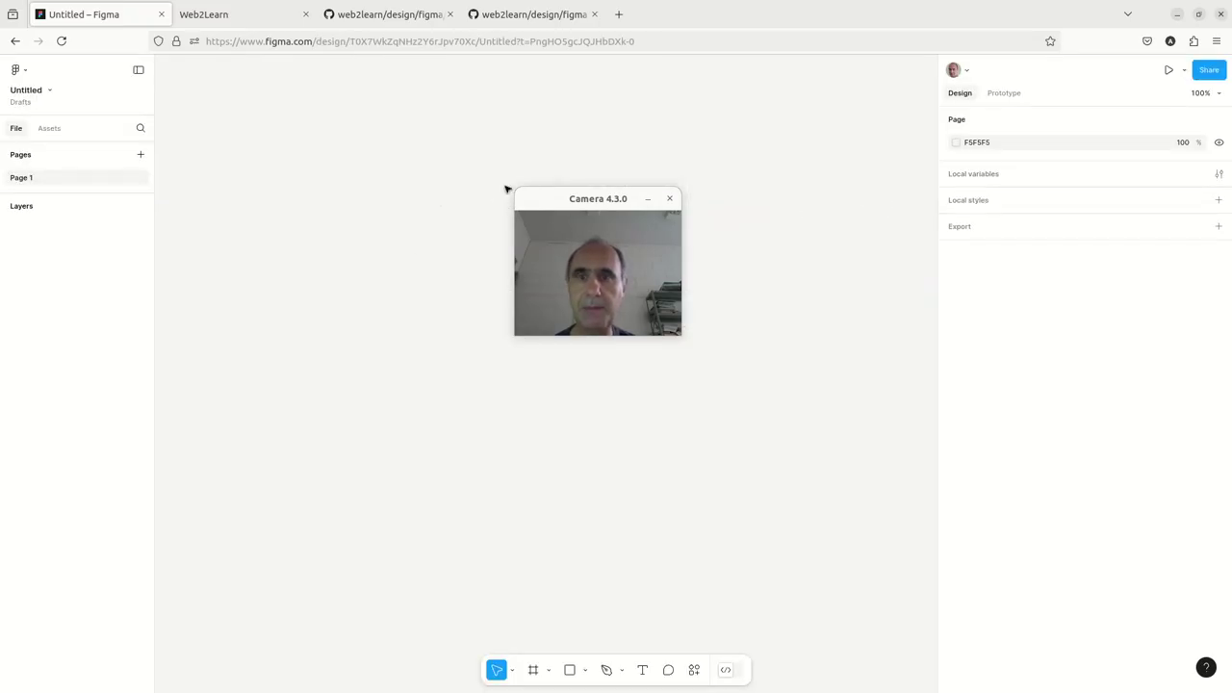
pyautogui.moveTo(587, 200)
pyautogui.mouseDown()
pyautogui.moveTo(628, 165)
pyautogui.moveTo(649, 127)
pyautogui.mouseUp()
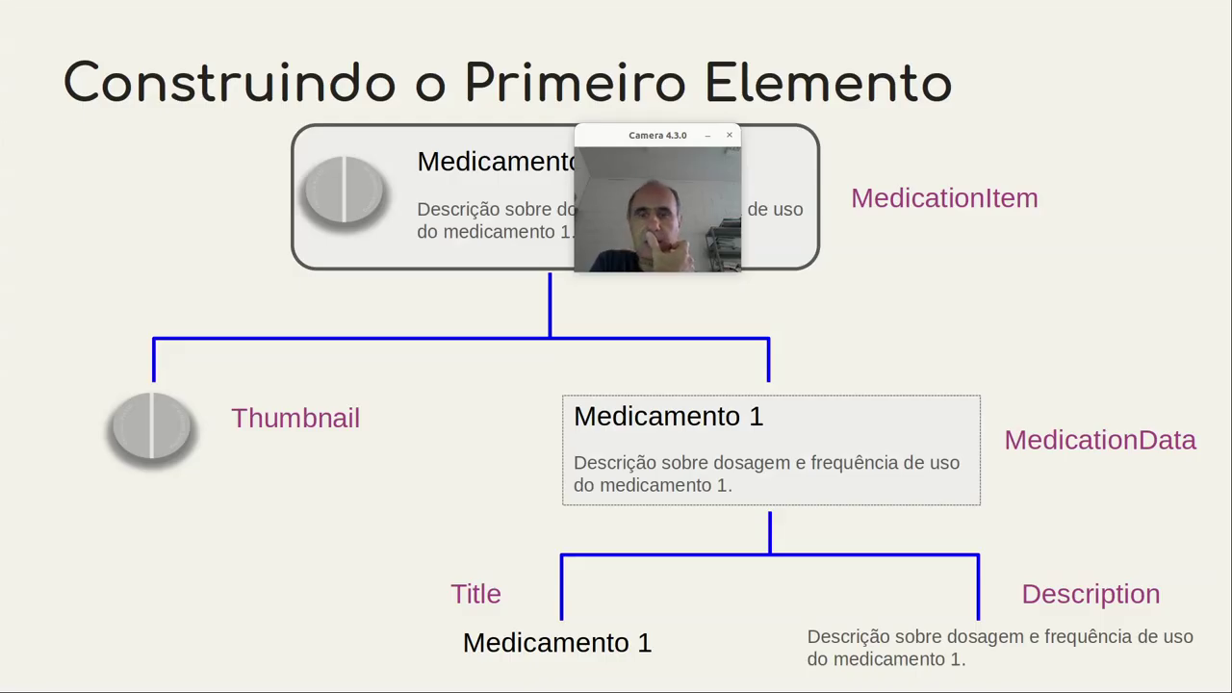
# Advance the slideshow to the Frame slide, then bring the empty Figma file forward
pyautogui.press('Right')
pyautogui.press('Right')
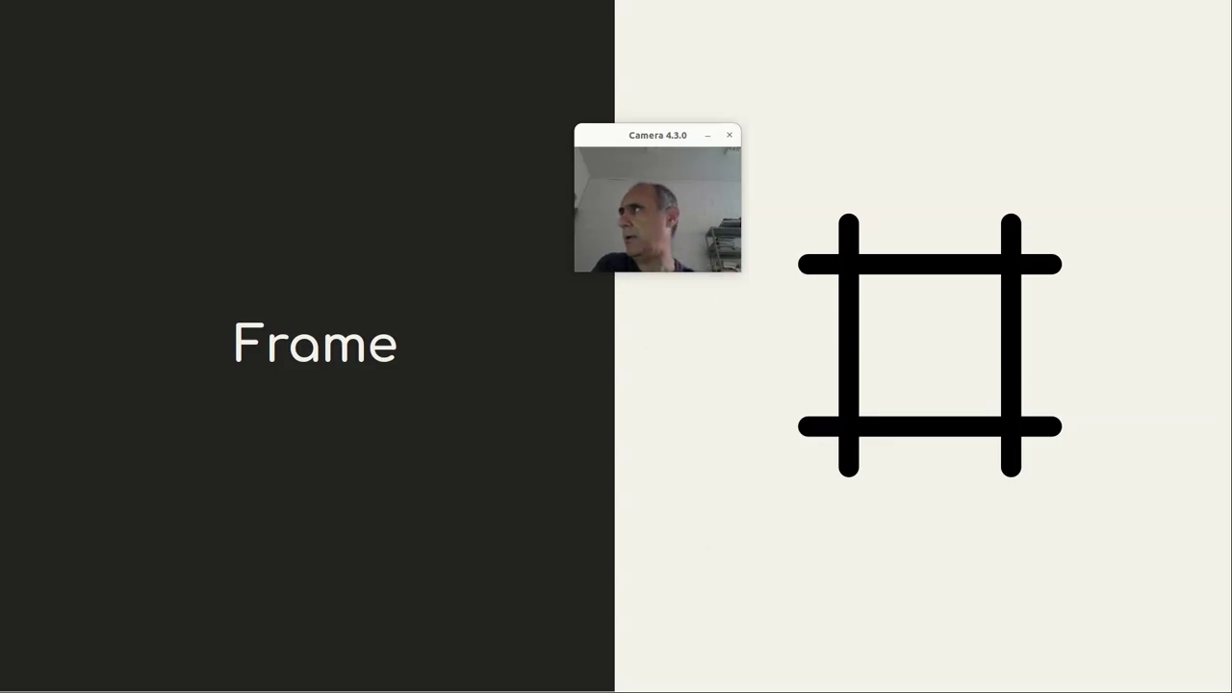
pyautogui.hotkey('alt', 'Tab')
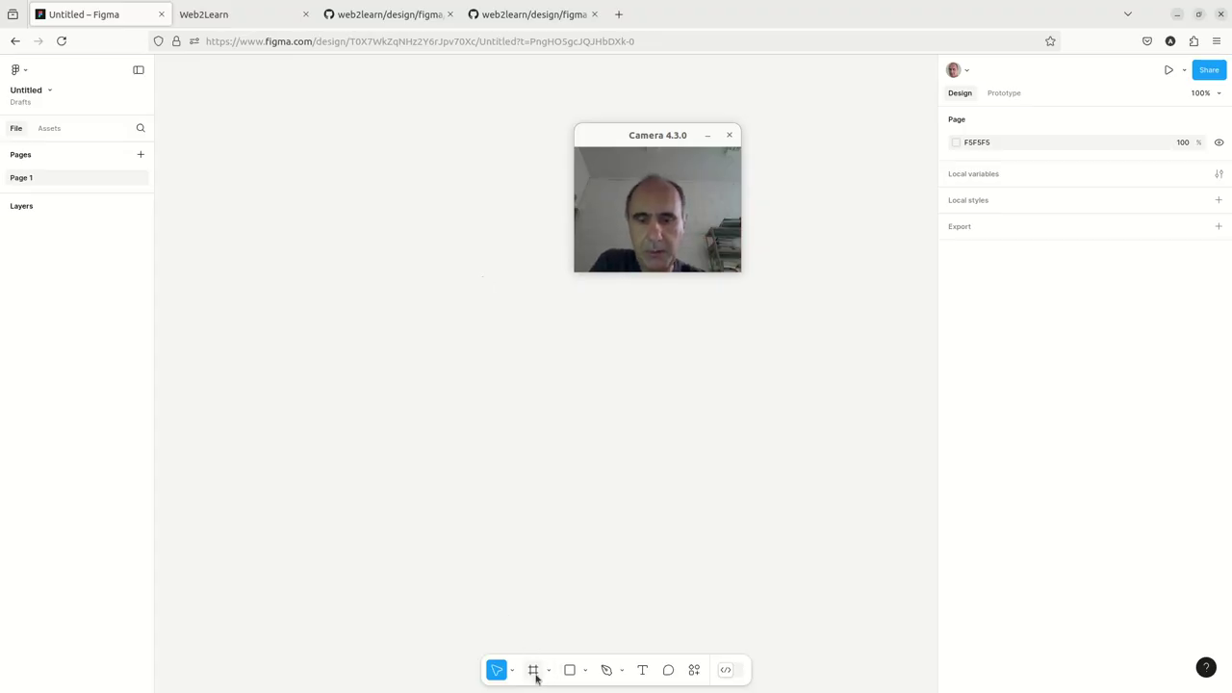
# Draw a 515×419 frame on the canvas with the Frame tool
pyautogui.moveTo(662, 145); pyautogui.dragTo(531, 496)
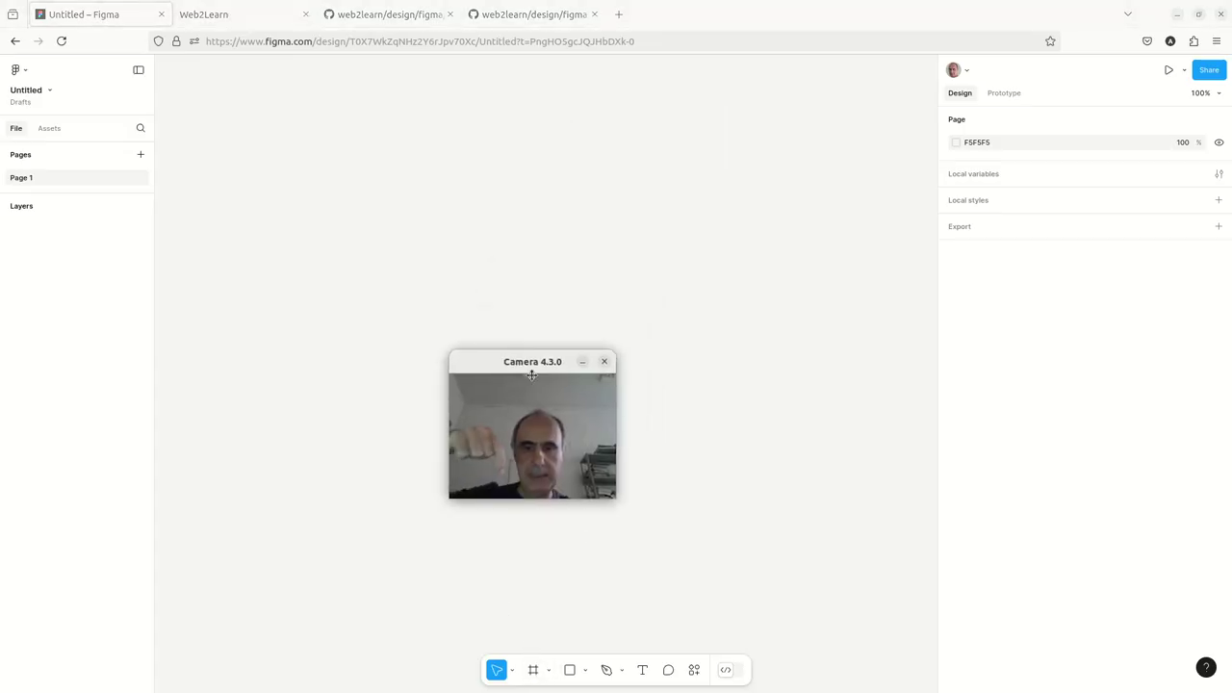
pyautogui.click(535, 673)
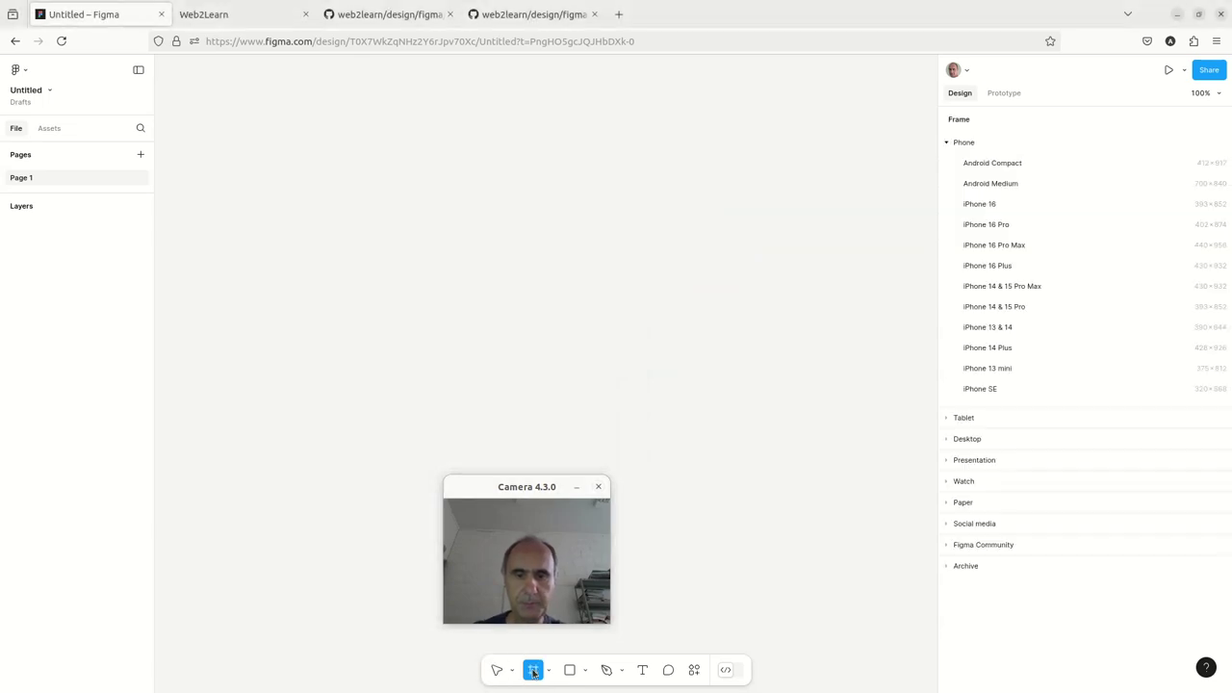
pyautogui.moveTo(224, 141); pyautogui.dragTo(555, 410)
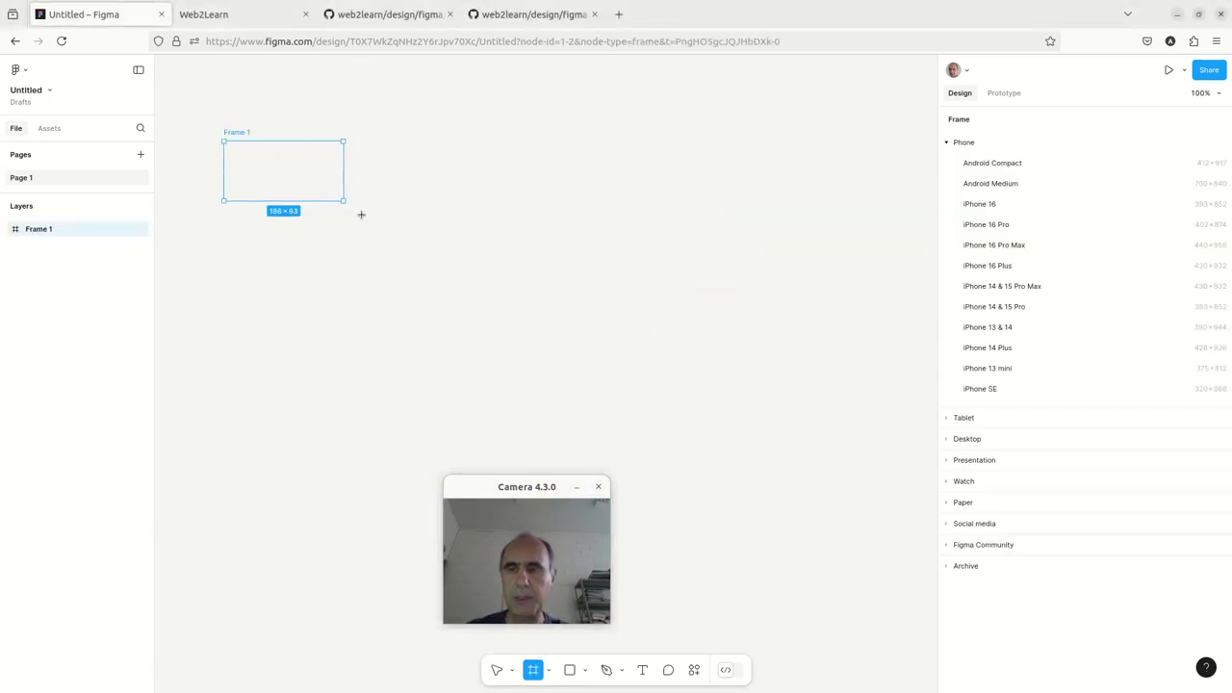
pyautogui.moveTo(510, 490); pyautogui.dragTo(638, 147)
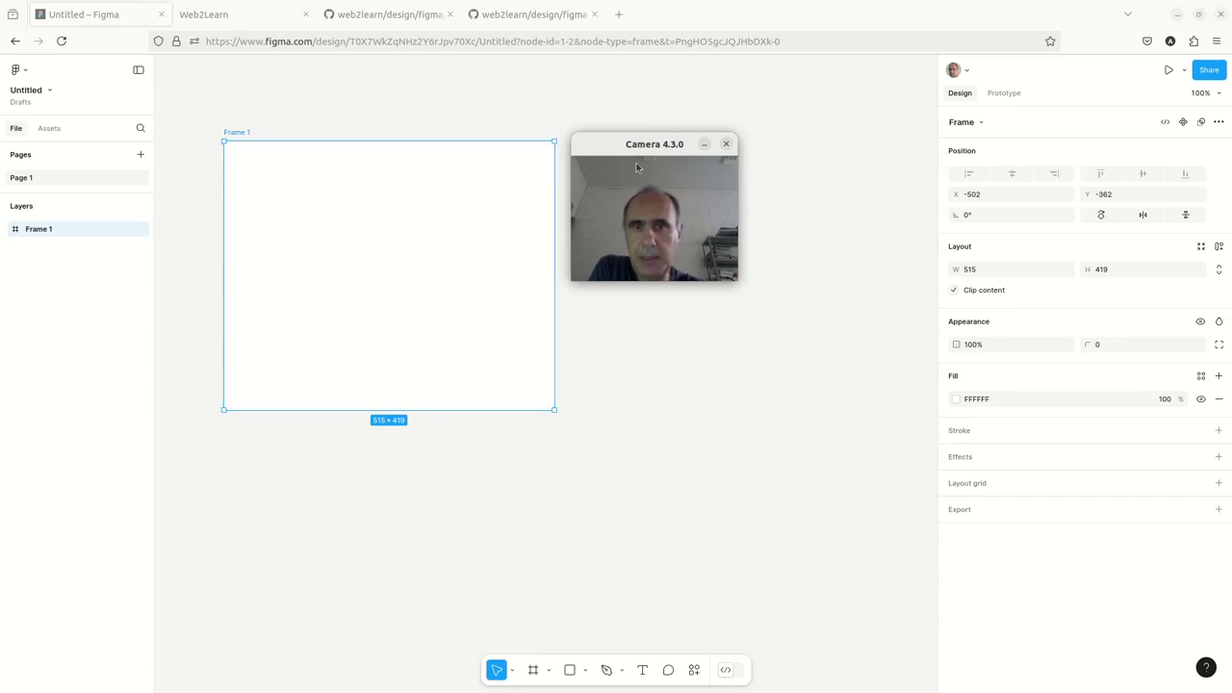
pyautogui.moveTo(639, 145); pyautogui.dragTo(247, 188)
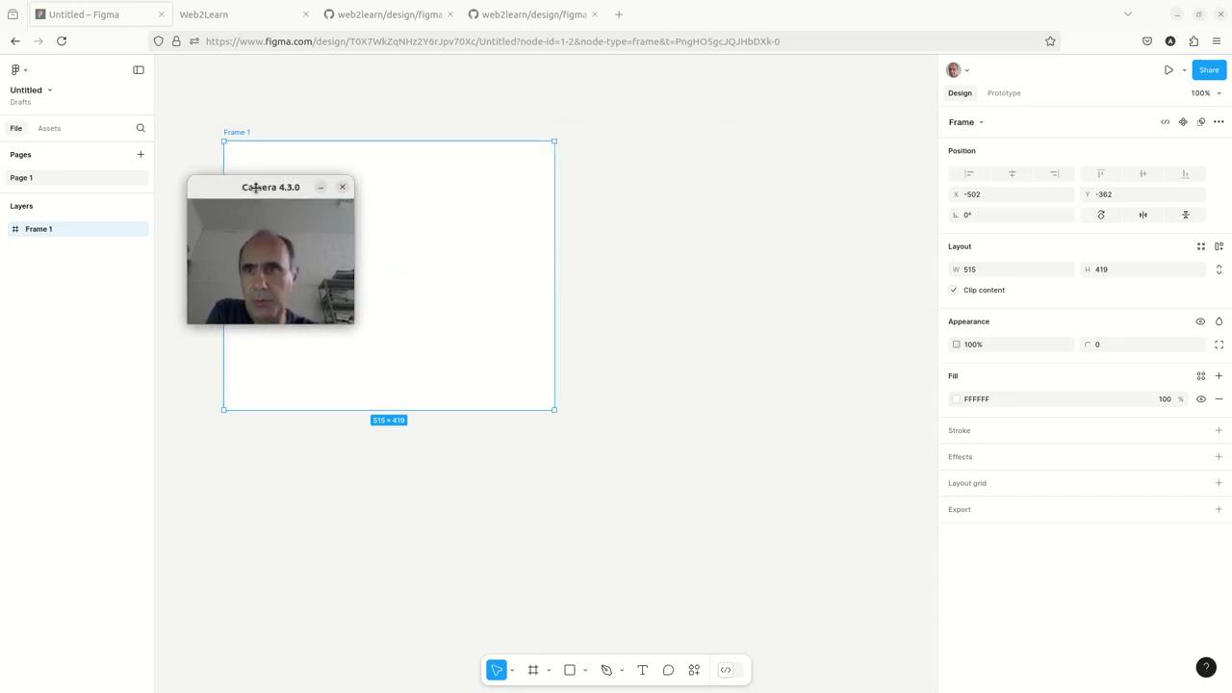
# Rename the Frame 1 layer to 'Components'
pyautogui.doubleClick(55, 236)
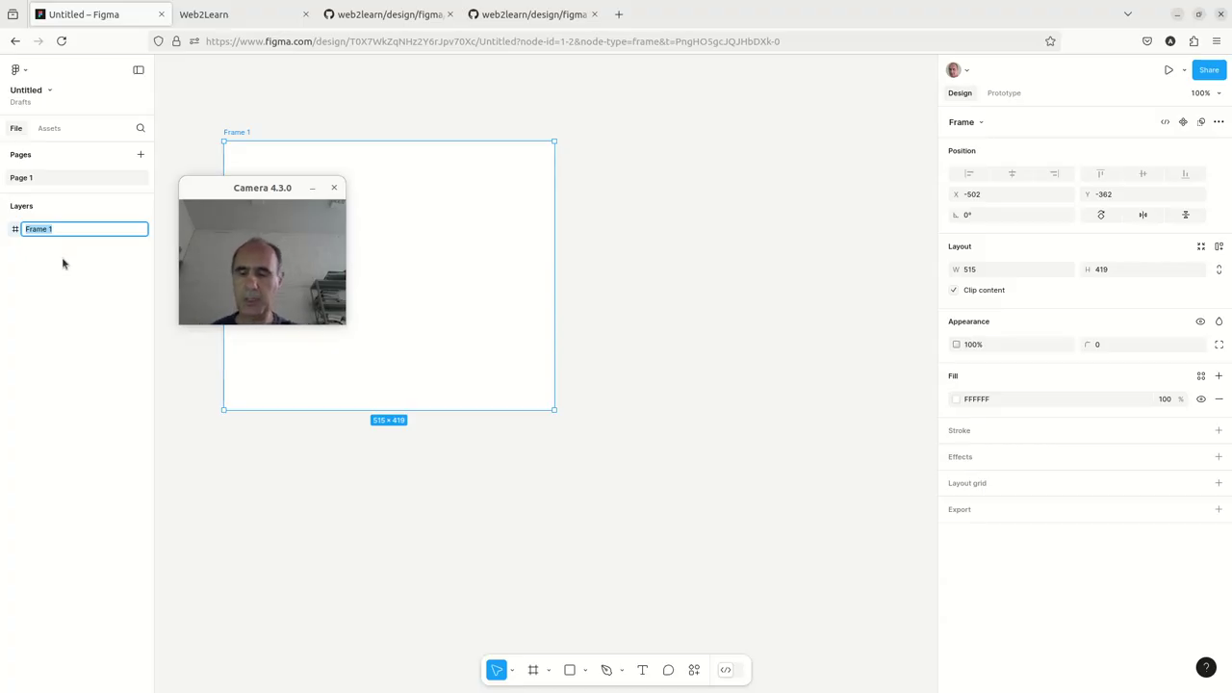
pyautogui.write('Components')
pyautogui.press('Return')
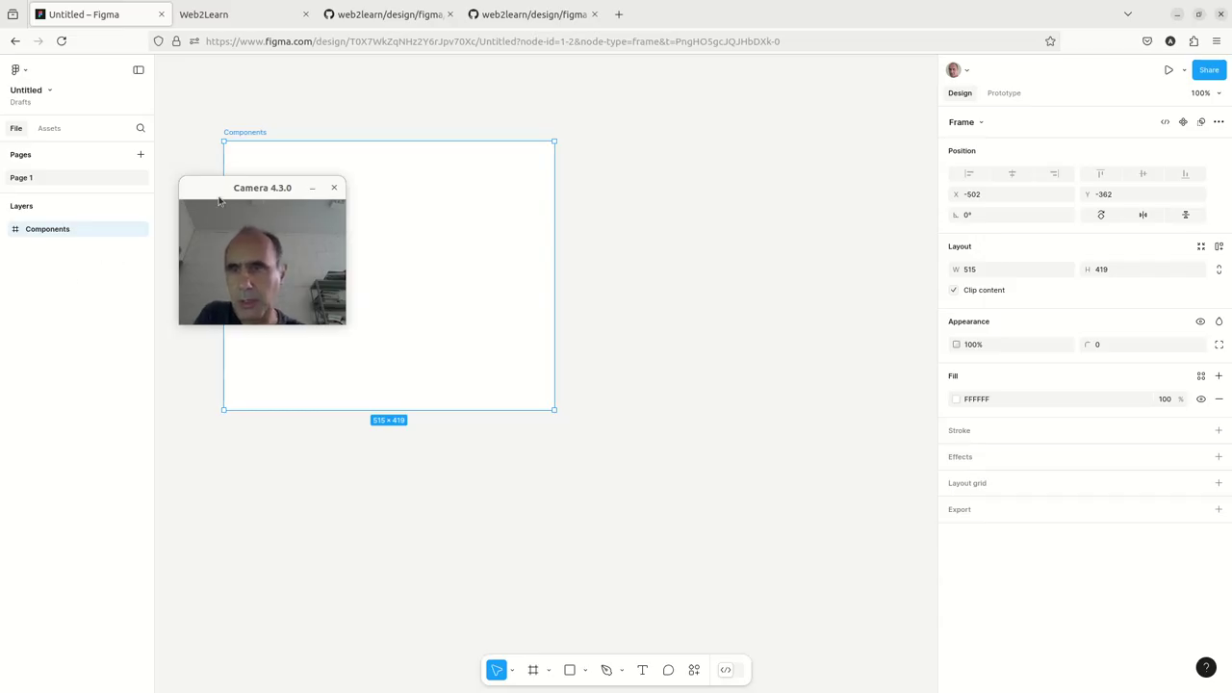
pyautogui.moveTo(239, 188); pyautogui.dragTo(662, 142)
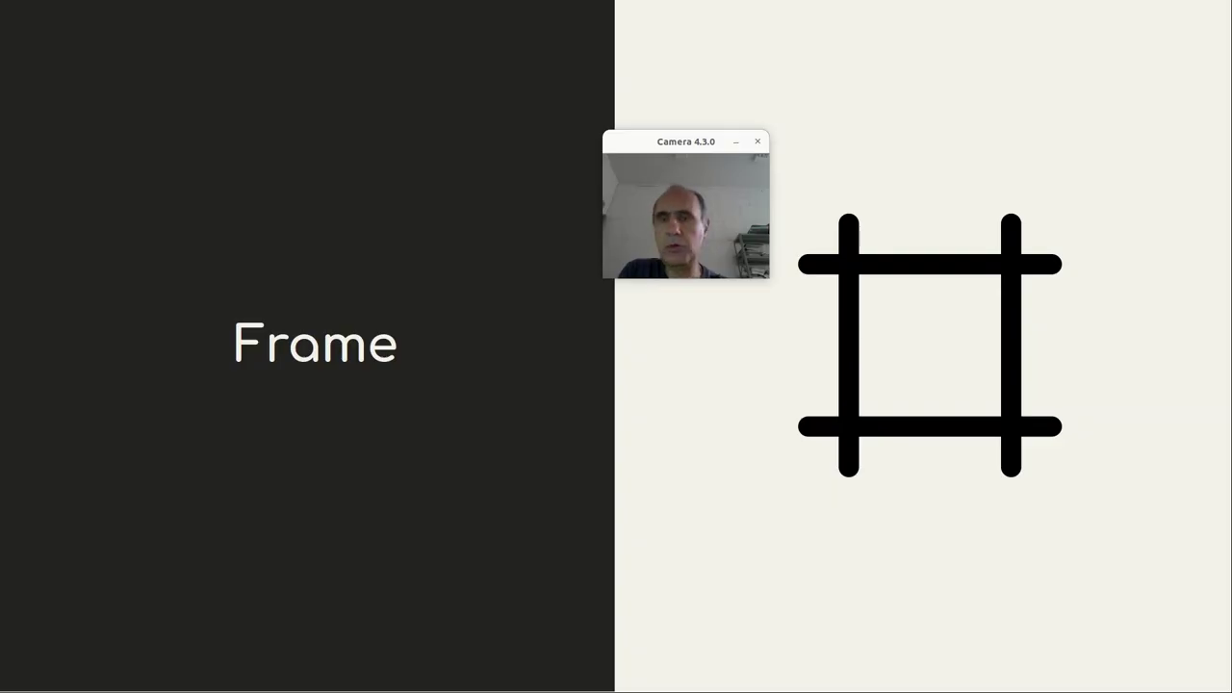
# Advance to the 'De Baixo para Cima' slide, then return to the Figma file
pyautogui.press('Right')
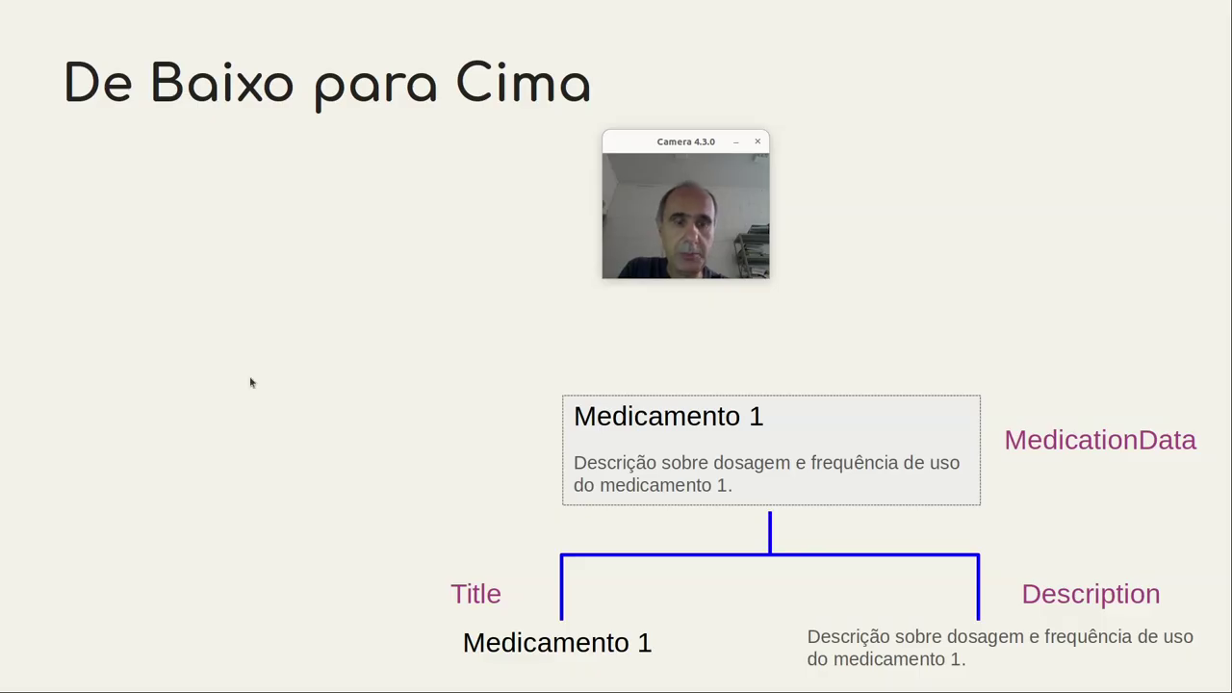
pyautogui.moveTo(657, 143); pyautogui.dragTo(748, 238)
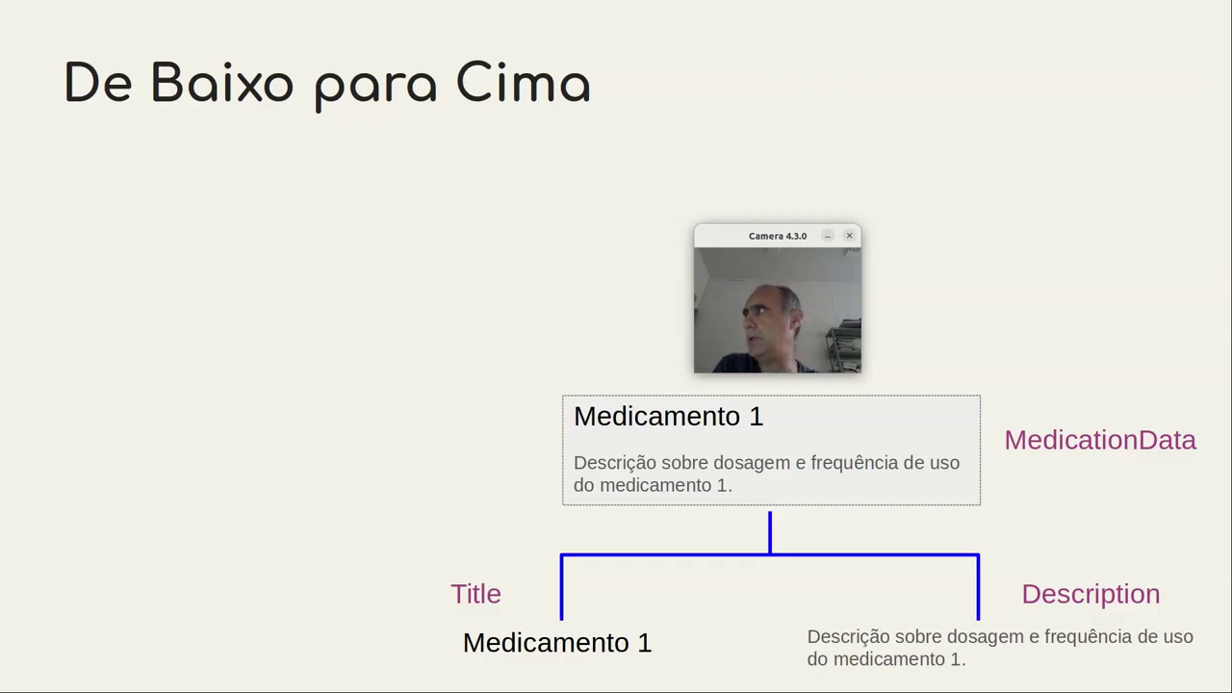
pyautogui.hotkey('alt', 'Tab')
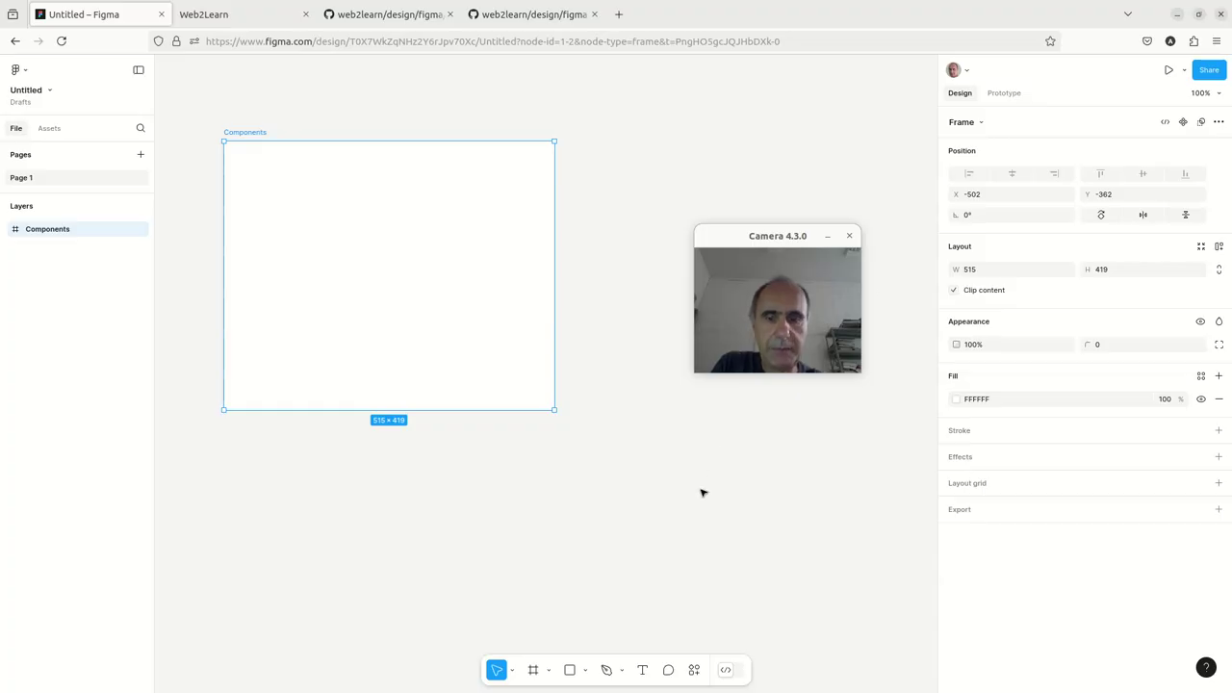
# Add a 'Medication 1' text layer inside the Components frame and zoom in on it
pyautogui.moveTo(795, 237); pyautogui.dragTo(656, 451)
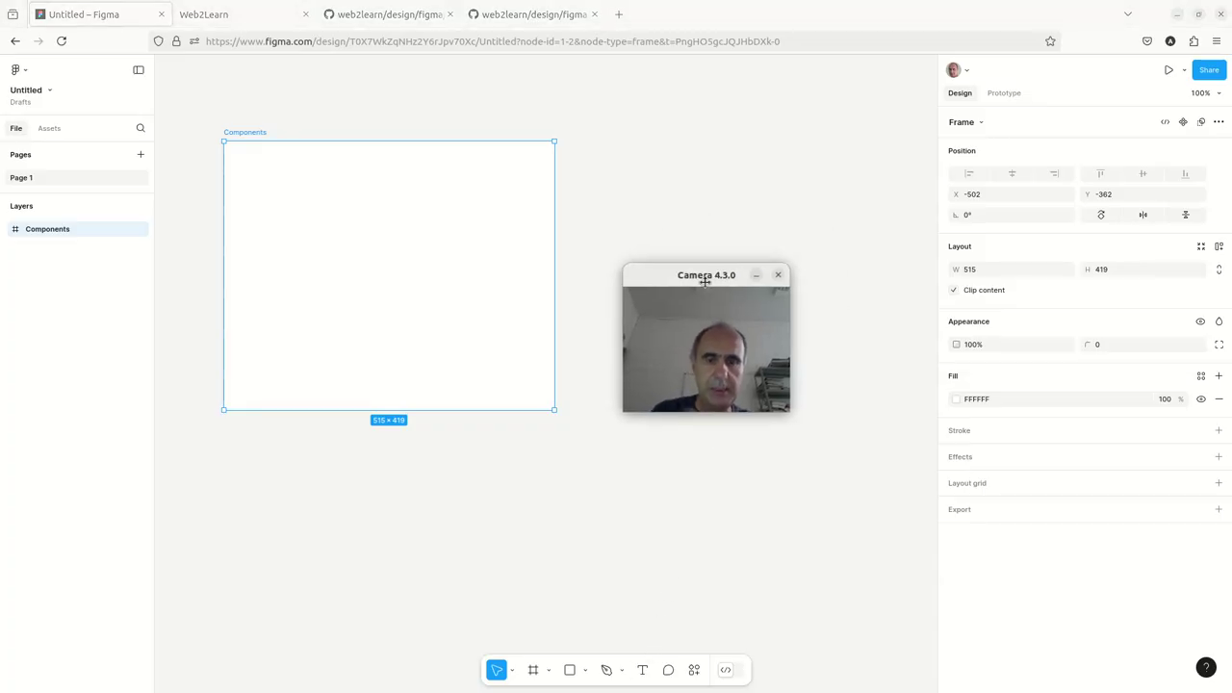
pyautogui.click(642, 669)
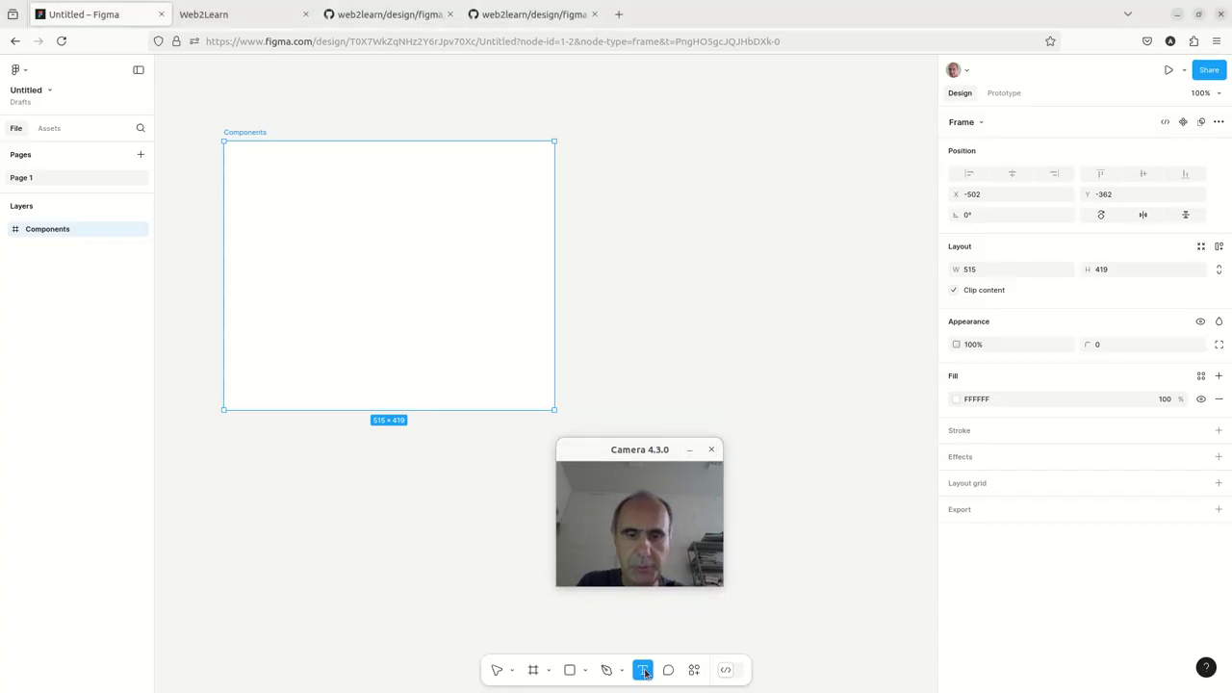
pyautogui.click(354, 216)
pyautogui.moveTo(619, 449); pyautogui.dragTo(590, 197)
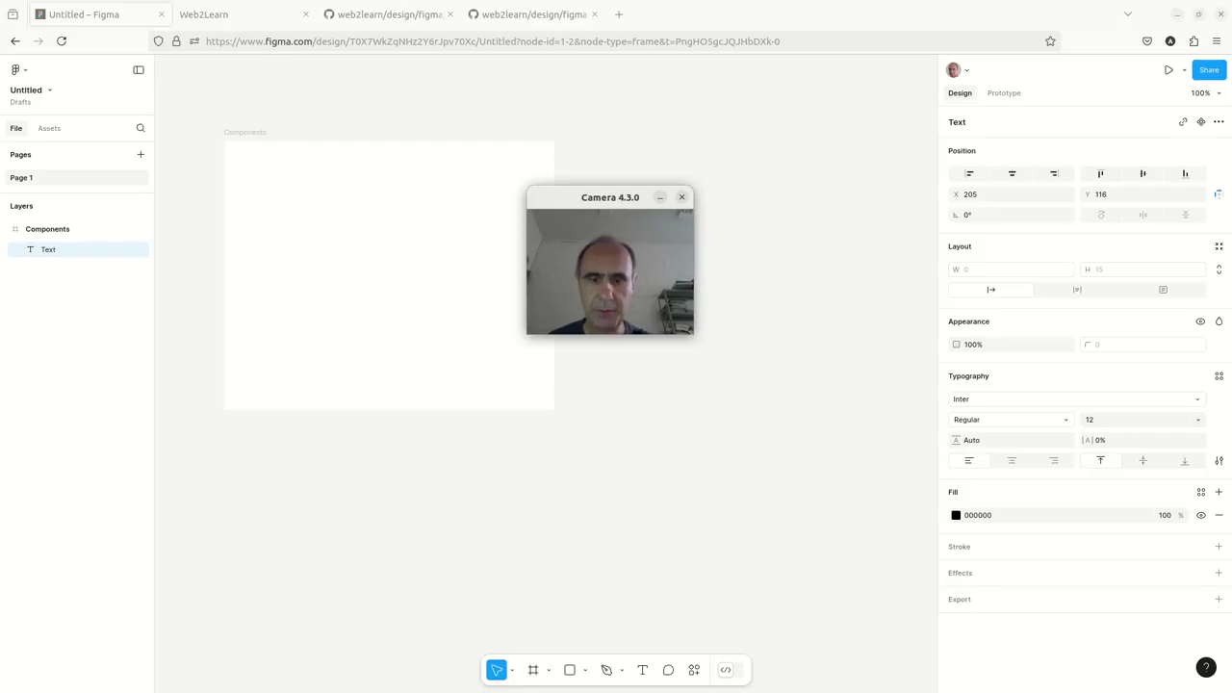
pyautogui.click(636, 672)
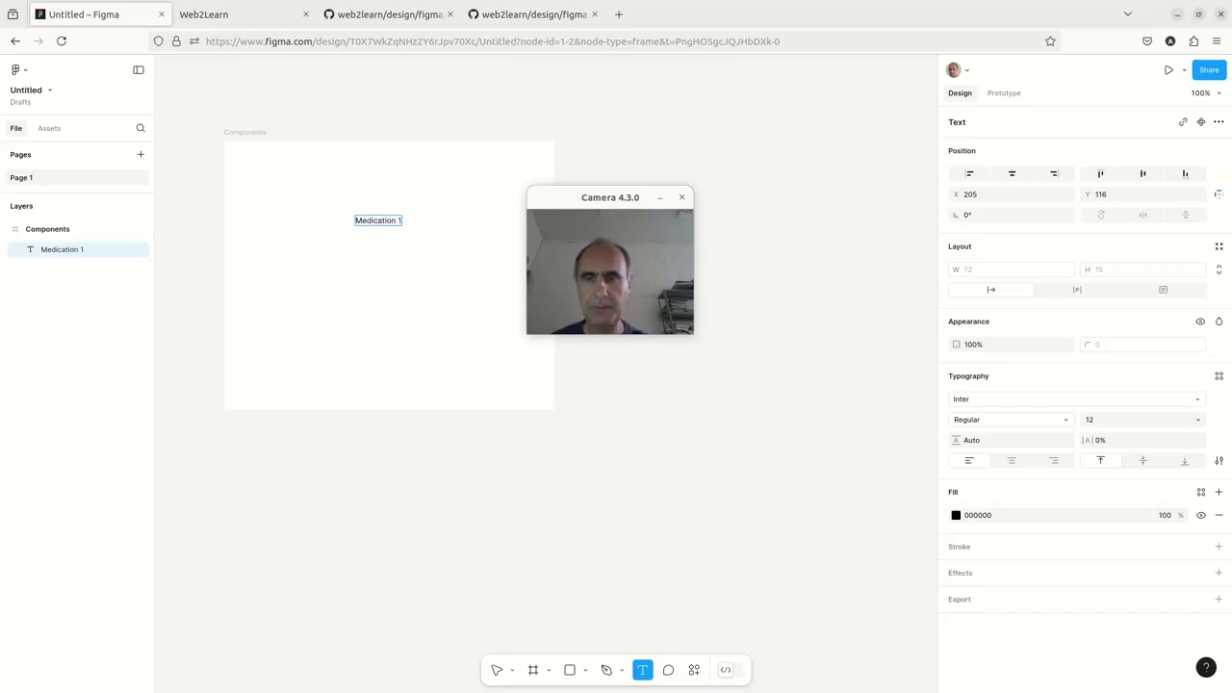
pyautogui.keyDown('ctrl'); pyautogui.scroll(3, 385, 260); pyautogui.keyUp('ctrl')
pyautogui.keyDown('ctrl'); pyautogui.scroll(2, 386, 260); pyautogui.keyUp('ctrl')
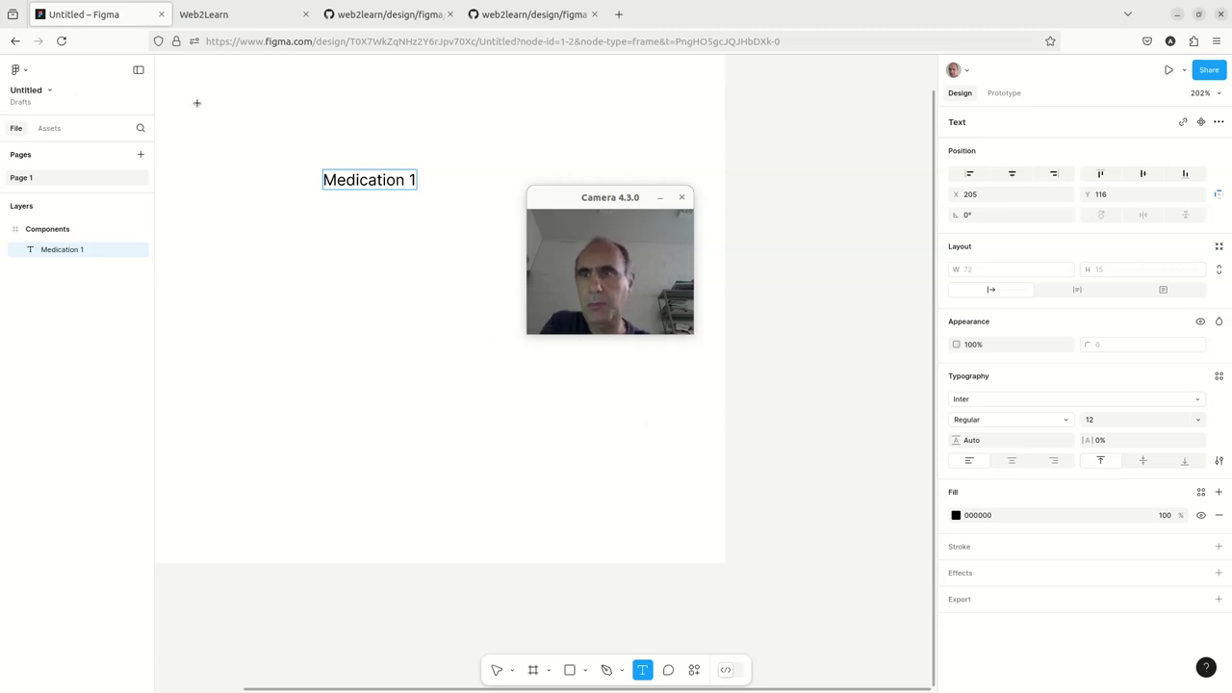
pyautogui.click(391, 173)
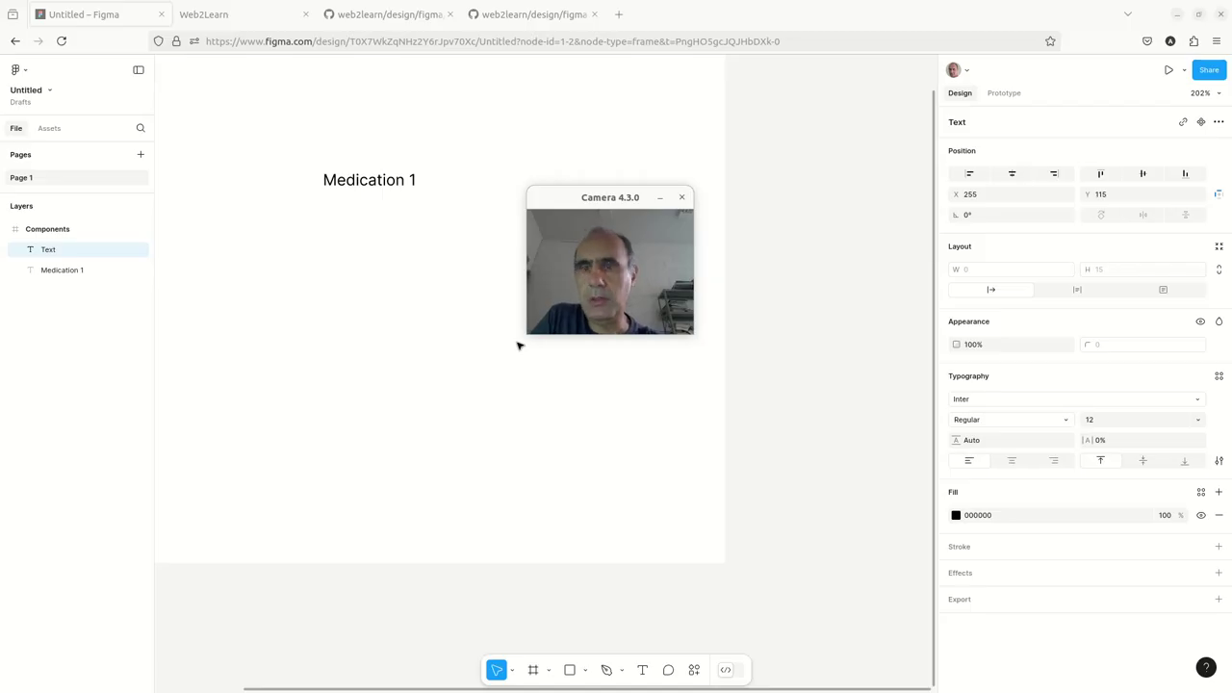
# Change the Medication 1 text's font family to Roboto
pyautogui.click(405, 179)
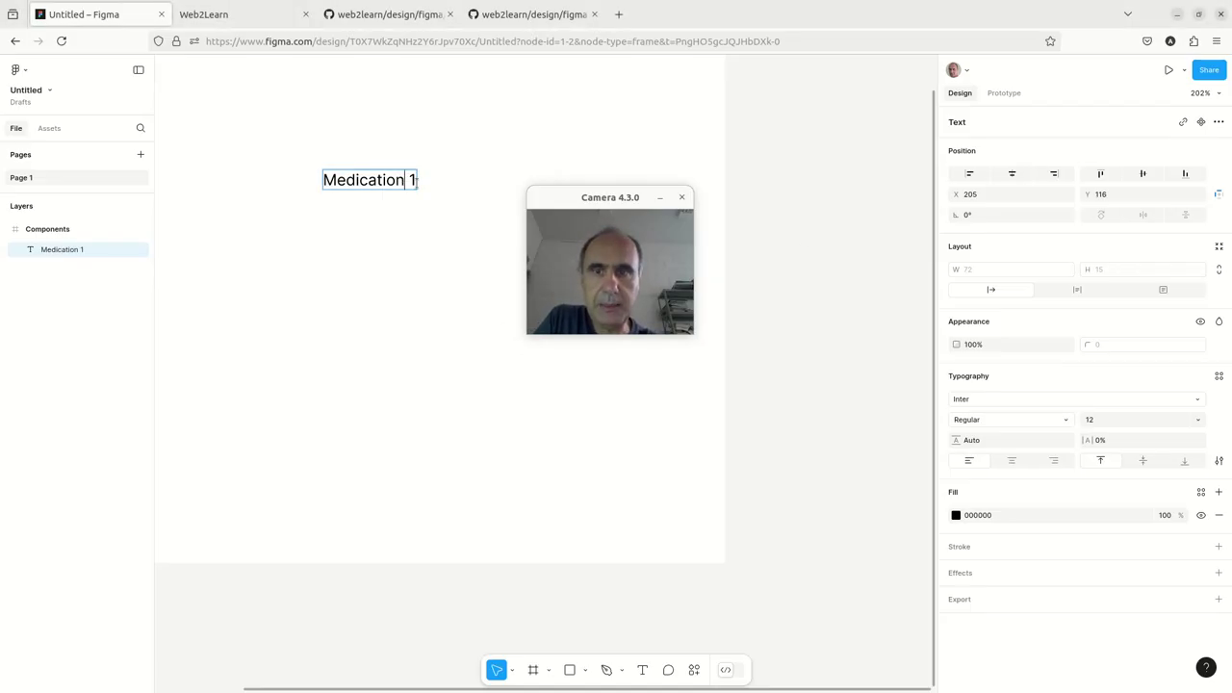
pyautogui.click(414, 185)
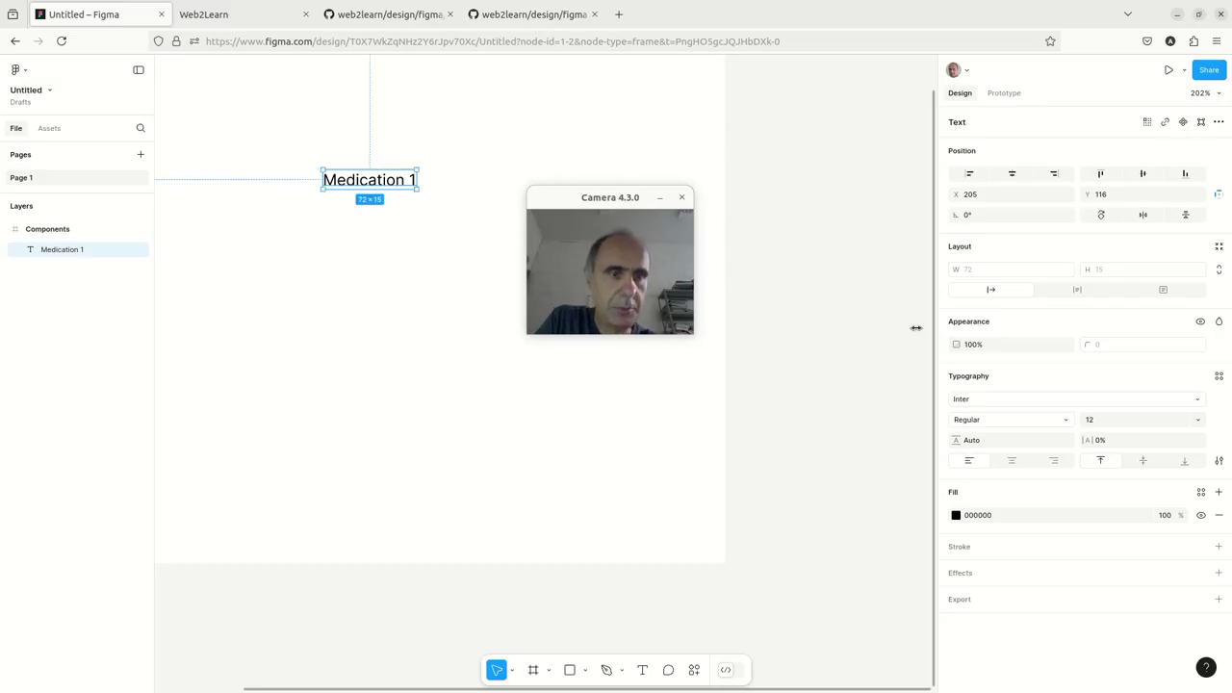
pyautogui.moveTo(595, 203); pyautogui.dragTo(787, 281)
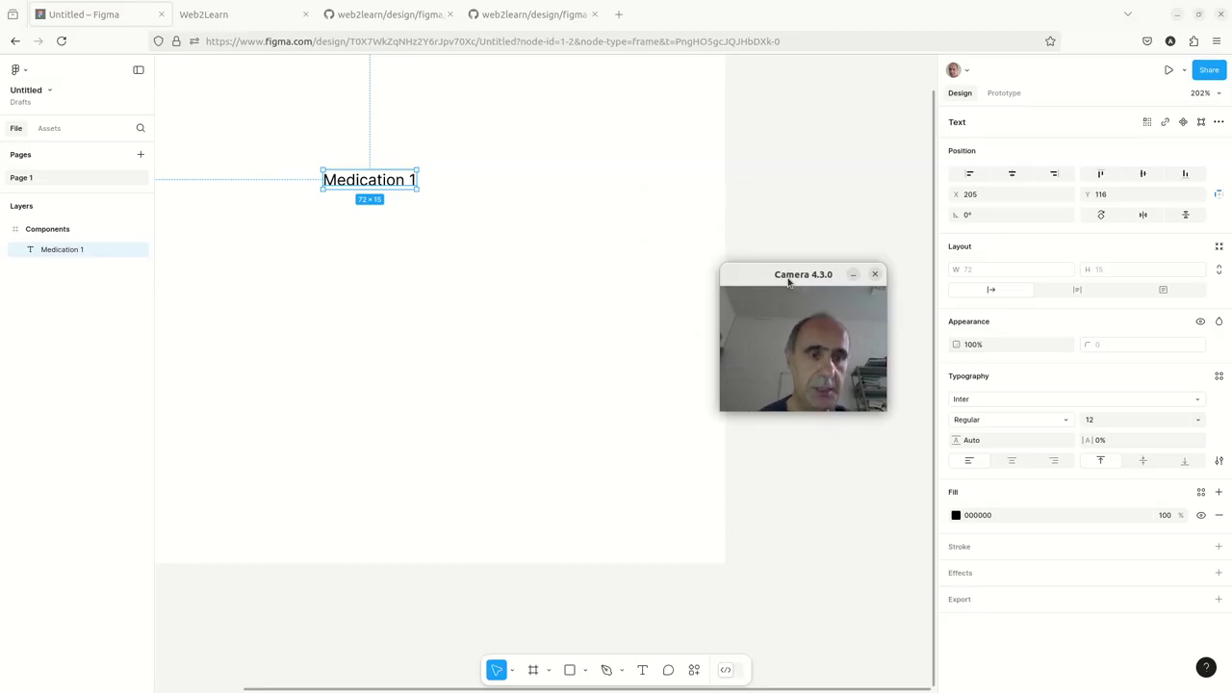
pyautogui.moveTo(787, 280); pyautogui.dragTo(829, 353)
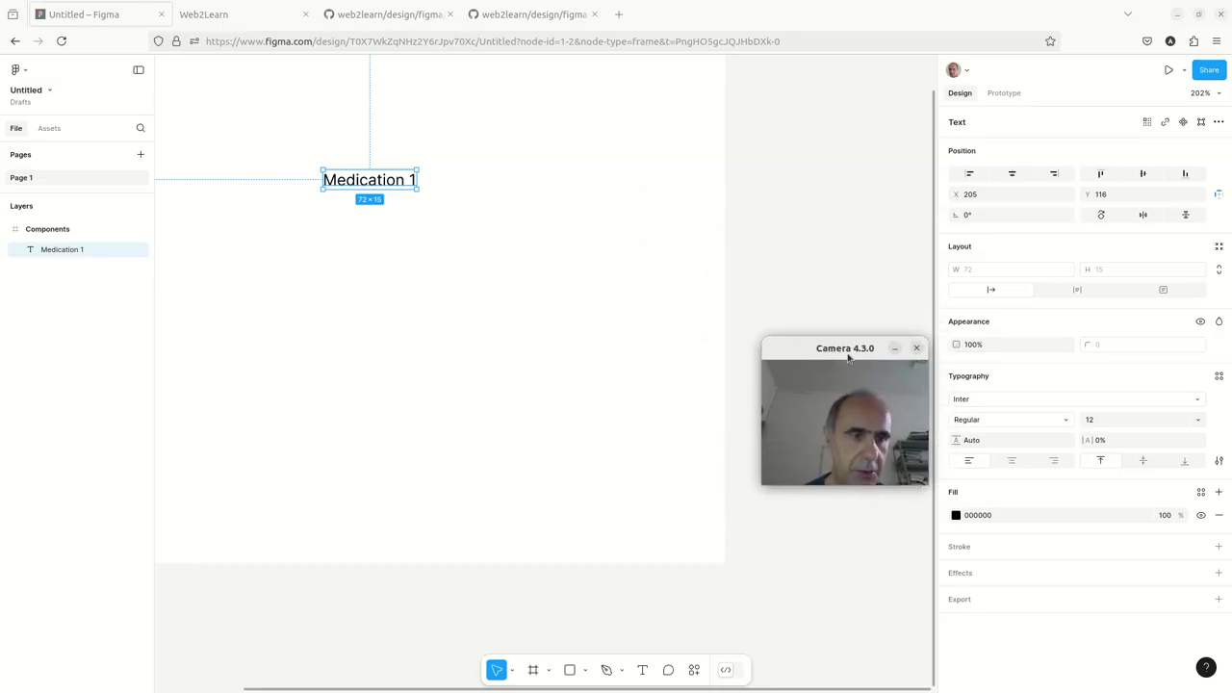
pyautogui.click(1007, 401)
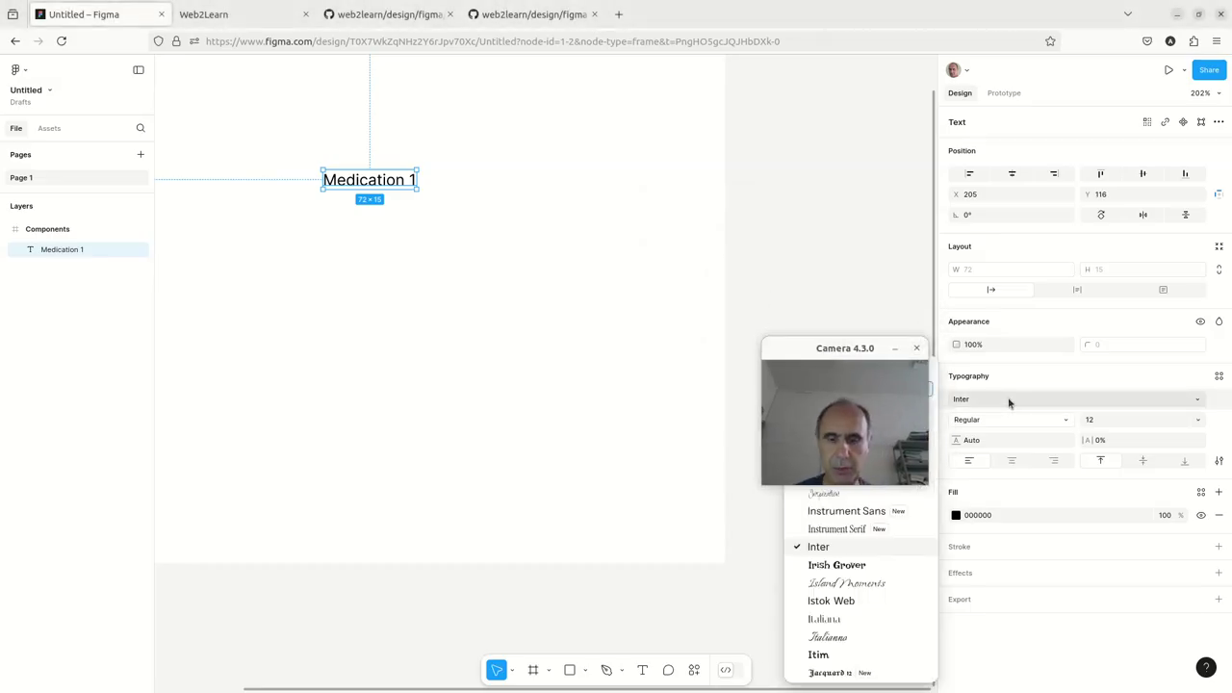
pyautogui.write('robo')
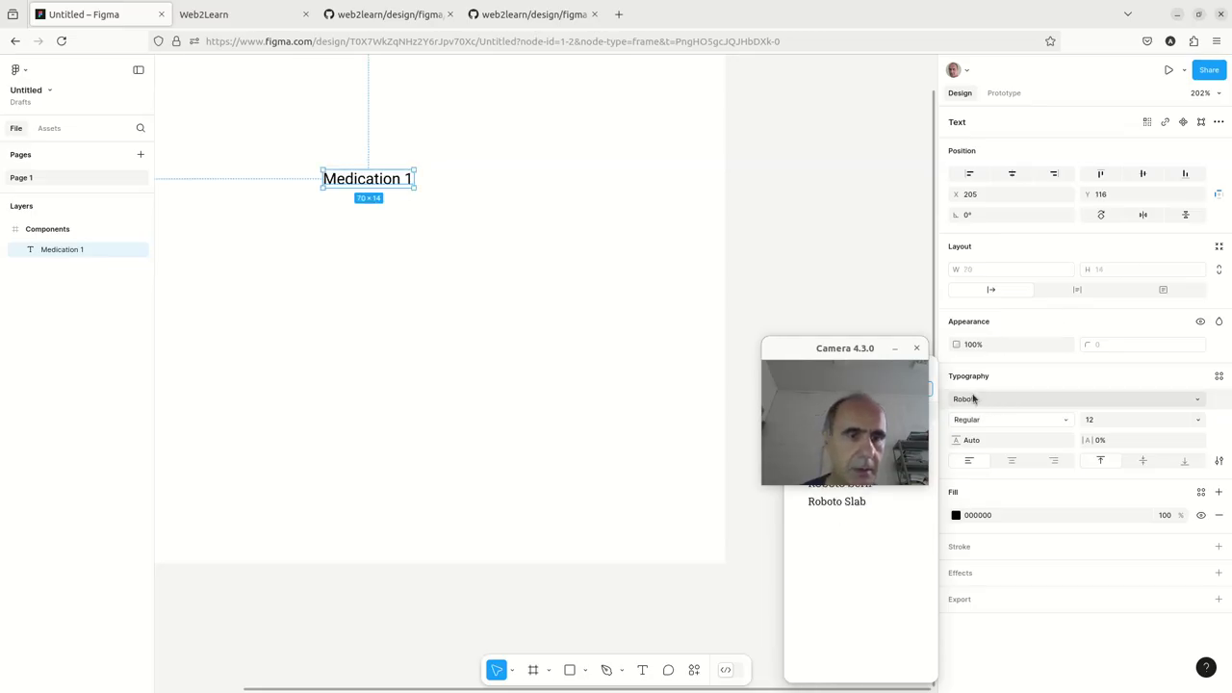
pyautogui.press('Escape')
pyautogui.moveTo(880, 352); pyautogui.dragTo(695, 359)
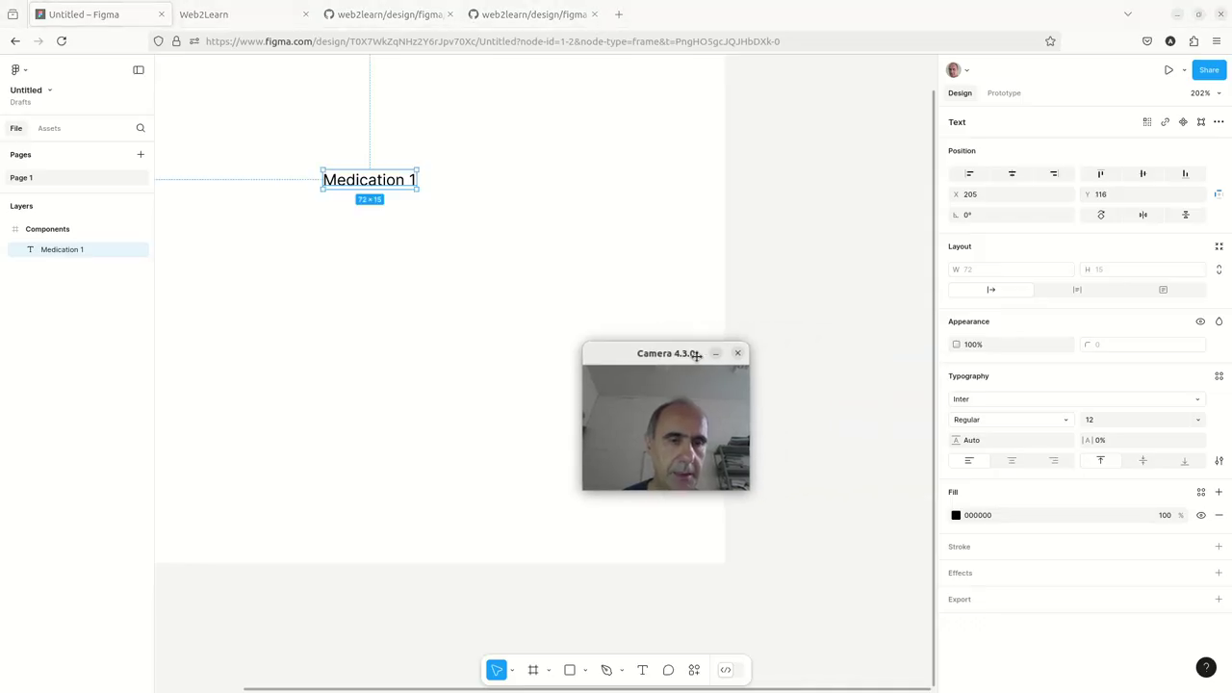
pyautogui.click(1006, 402)
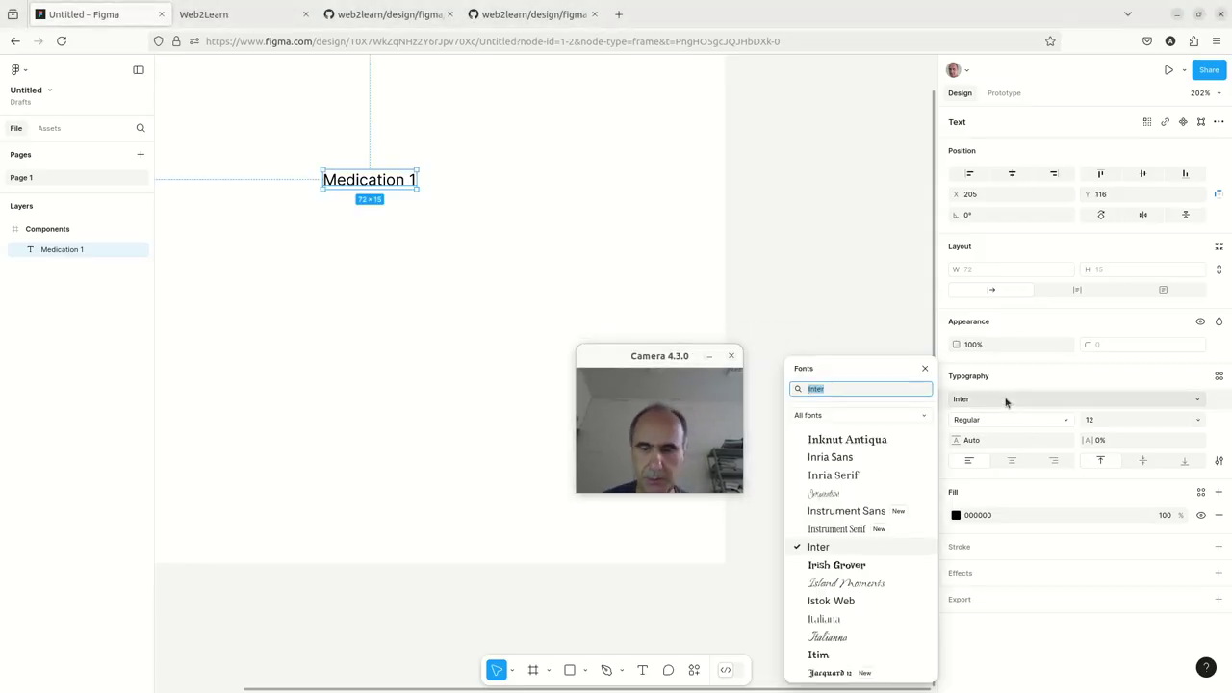
pyautogui.write('roboit')
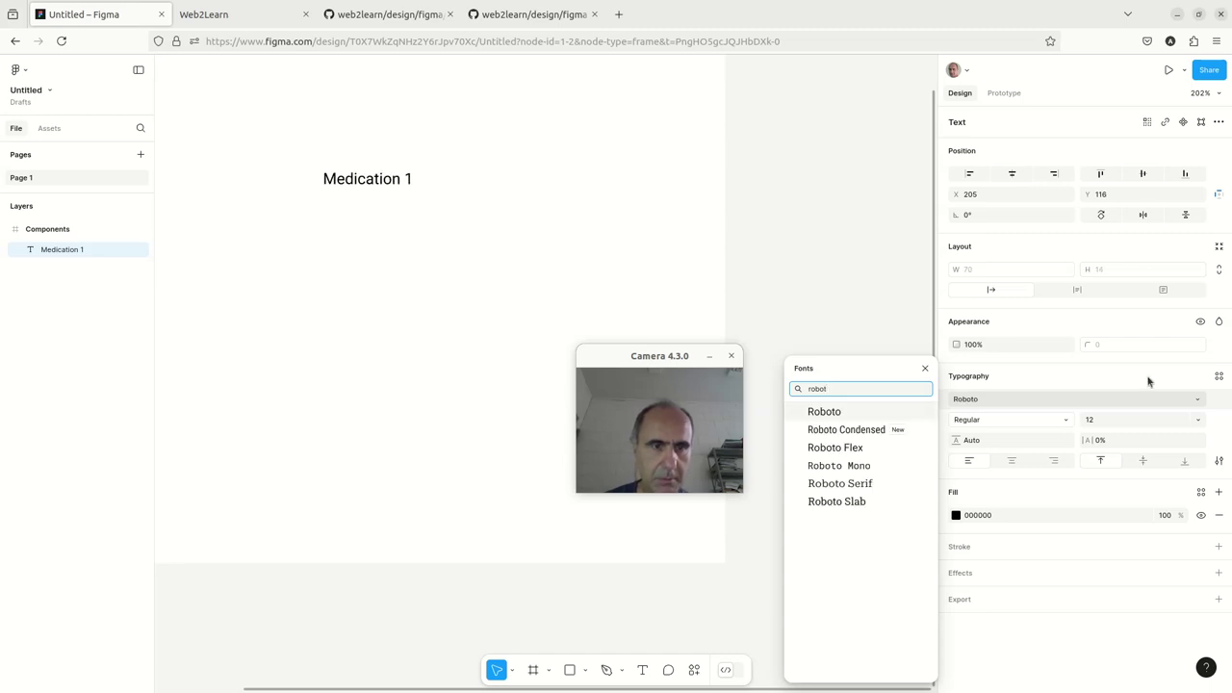
pyautogui.click(882, 409)
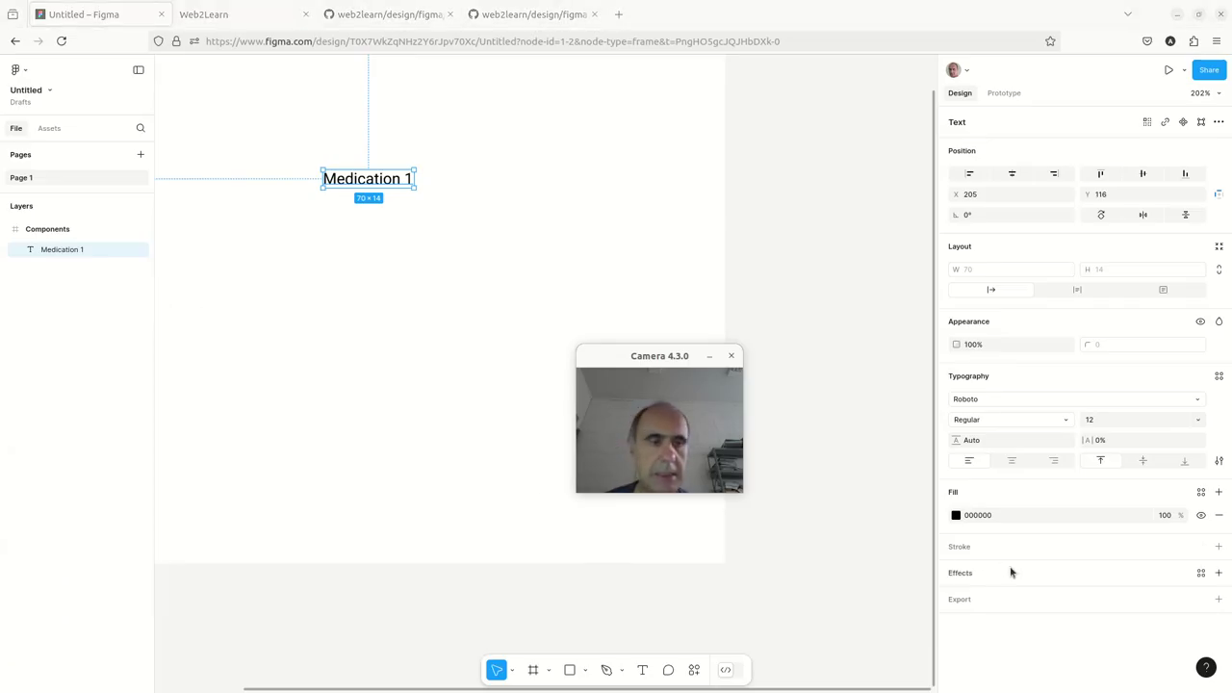
# Set the Medication 1 text's font size to 16
pyautogui.click(1105, 420)
pyautogui.write('18')
pyautogui.press('Return')
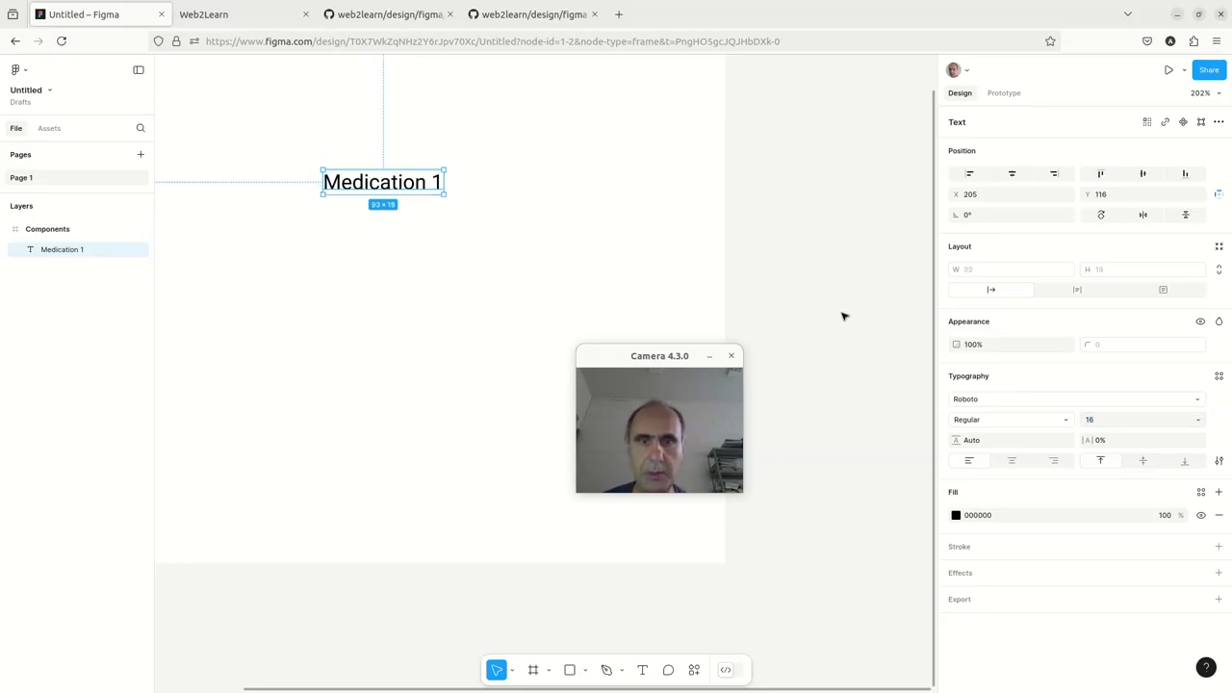
pyautogui.moveTo(658, 355)
pyautogui.mouseDown()
pyautogui.moveTo(408, 256)
pyautogui.moveTo(718, 227)
pyautogui.mouseUp()
pyautogui.click(390, 174)
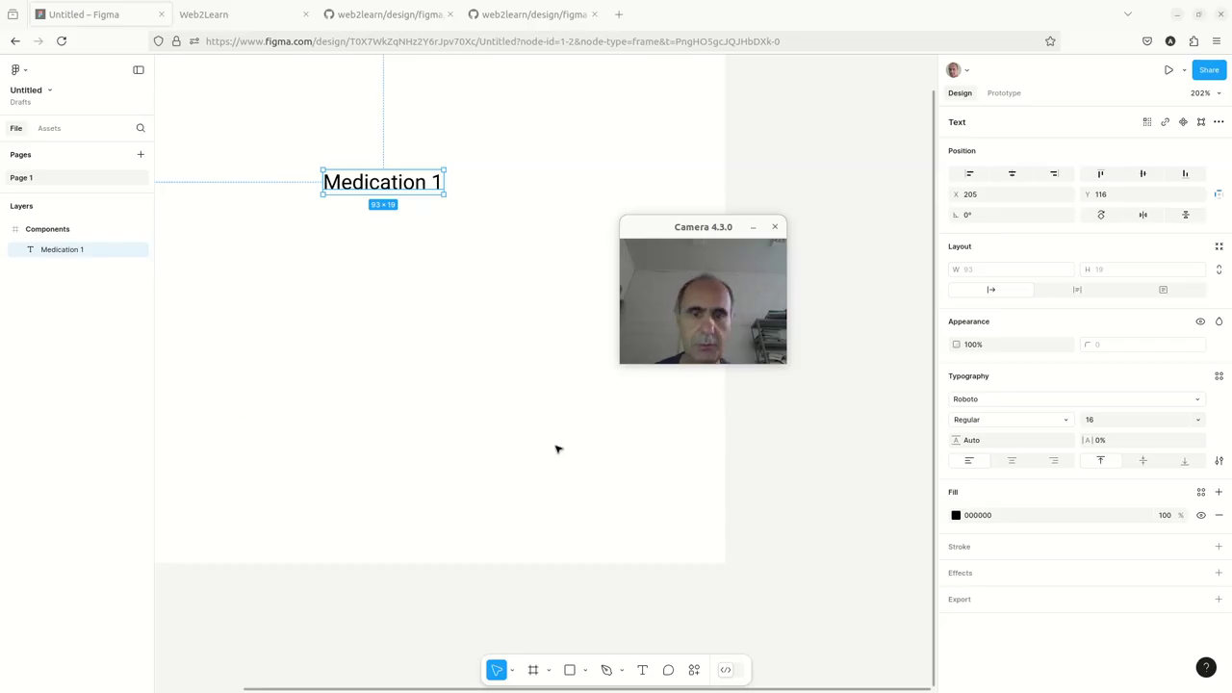
pyautogui.press('Return')
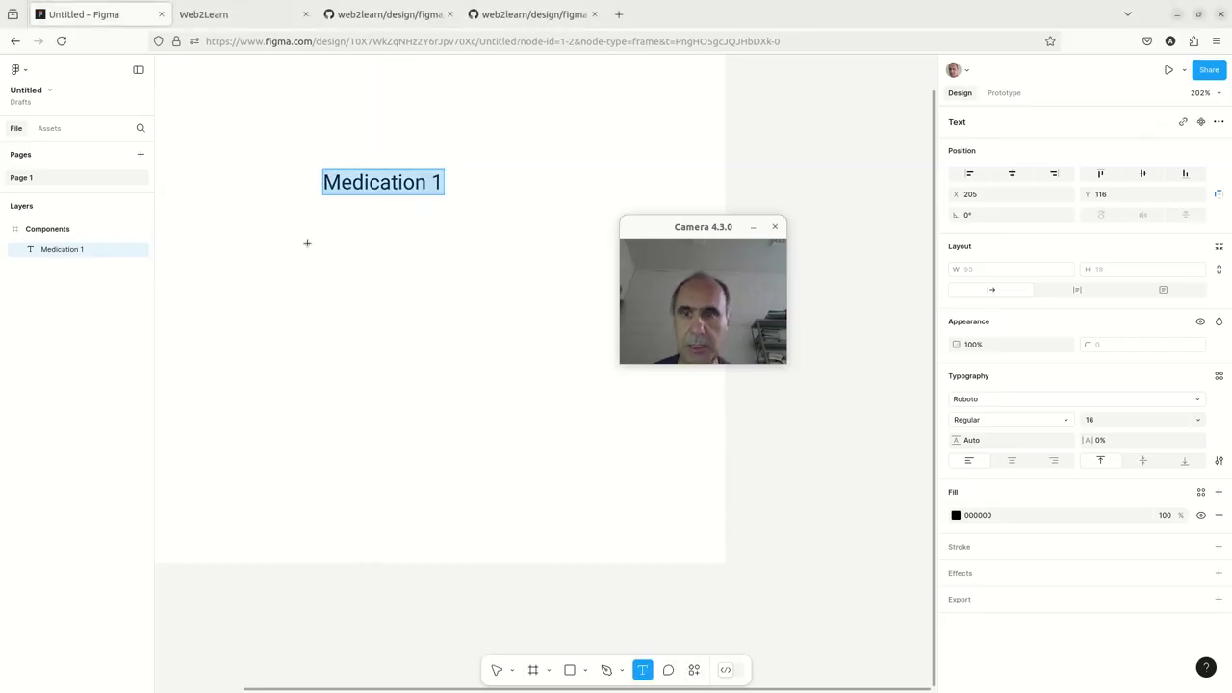
# Paste a description text below Medication 1 and narrow it to wrap onto two lines
pyautogui.click(323, 228)
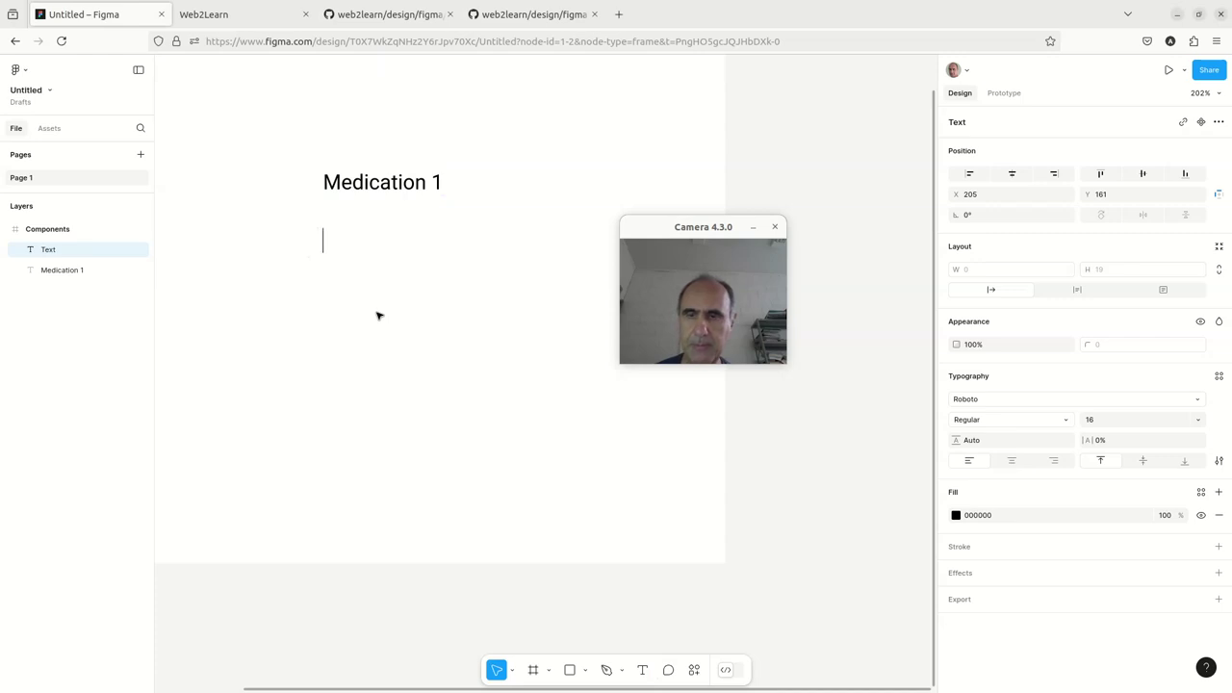
pyautogui.write('Descrição sobre dosagem e frequência de uso do medicamento 1.')
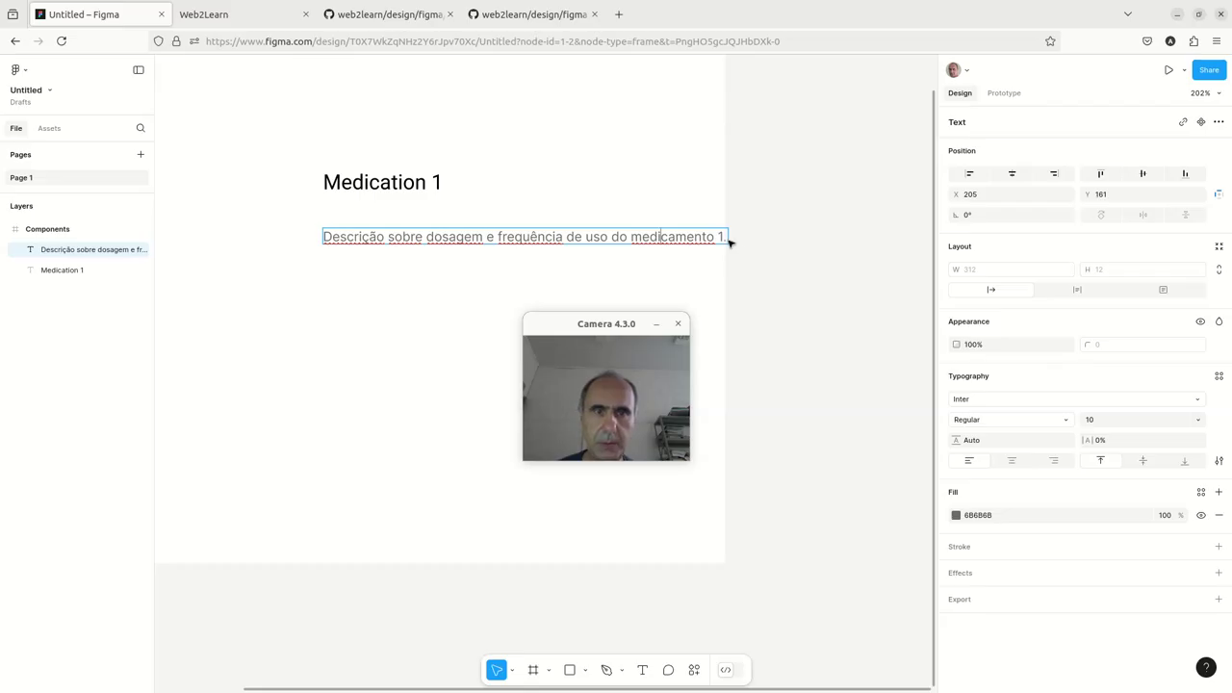
pyautogui.press('Escape')
pyautogui.moveTo(727, 243); pyautogui.dragTo(566, 256)
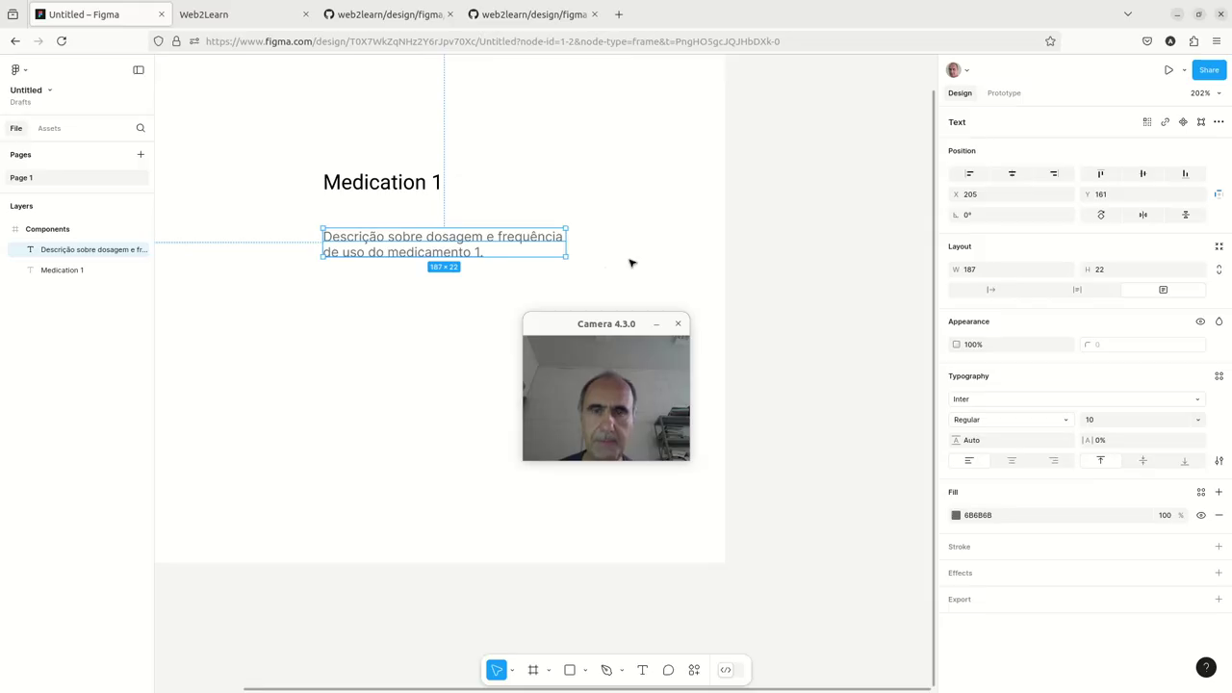
# Set the description font to Roboto and move it up beneath the heading
pyautogui.click(978, 402)
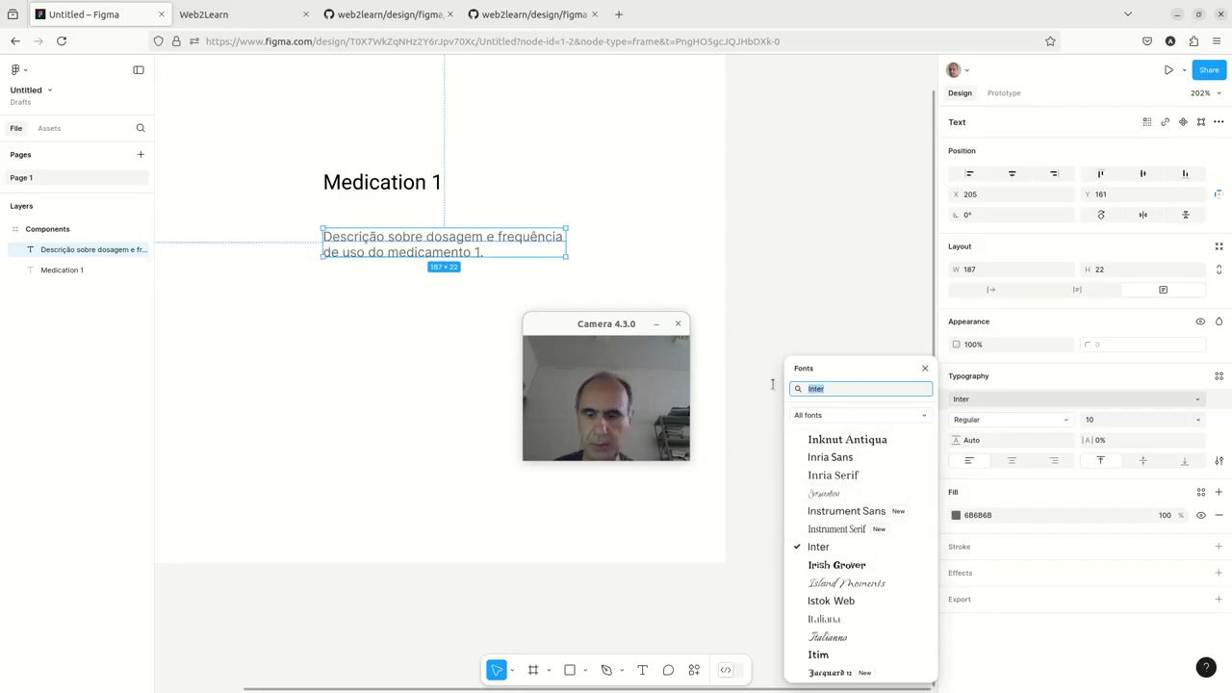
pyautogui.write('roboto')
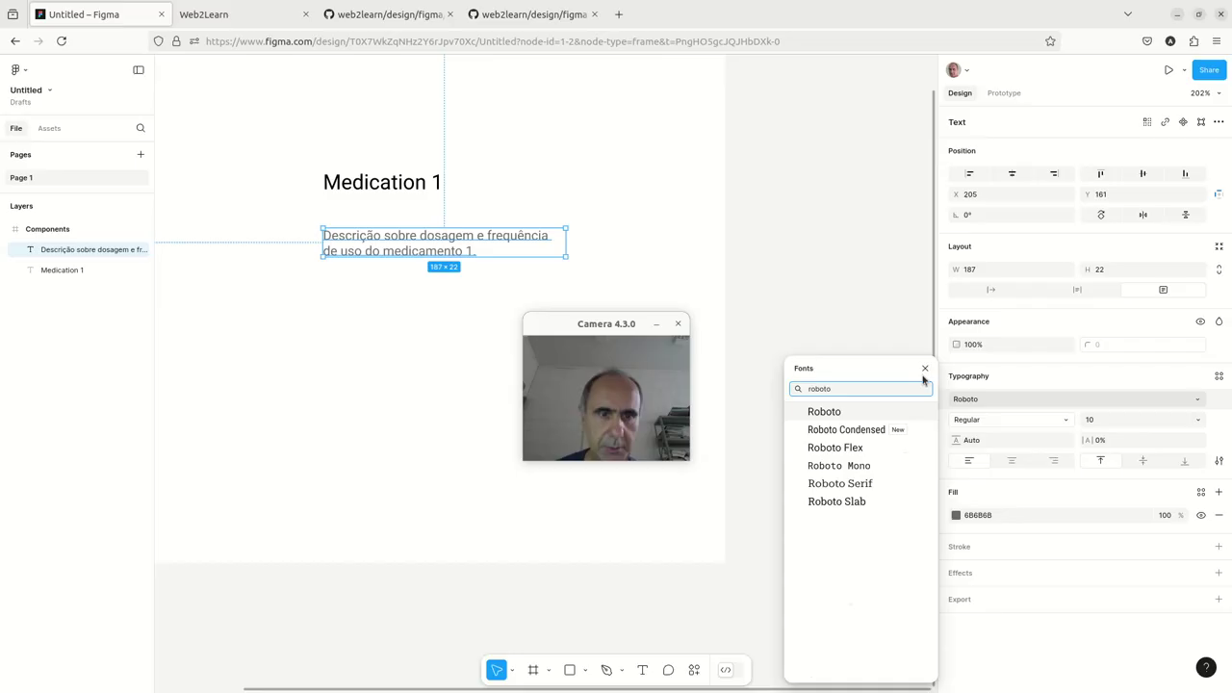
pyautogui.click(926, 368)
pyautogui.moveTo(616, 324)
pyautogui.mouseDown()
pyautogui.moveTo(611, 283)
pyautogui.moveTo(662, 196)
pyautogui.mouseUp()
pyautogui.moveTo(523, 237)
pyautogui.mouseDown()
pyautogui.moveTo(513, 216)
pyautogui.moveTo(526, 210)
pyautogui.mouseUp()
# Line the description up under the Medication 1 heading
pyautogui.click(410, 192)
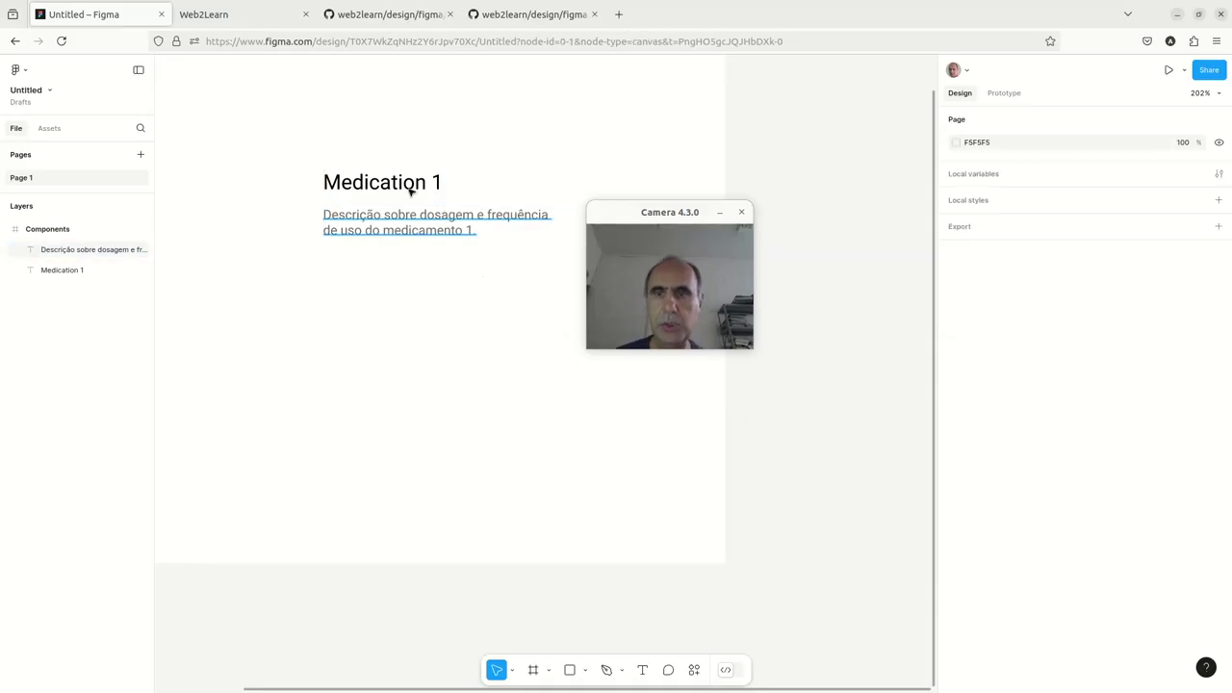
pyautogui.moveTo(662, 214)
pyautogui.mouseDown()
pyautogui.moveTo(631, 165)
pyautogui.moveTo(645, 157)
pyautogui.mouseUp()
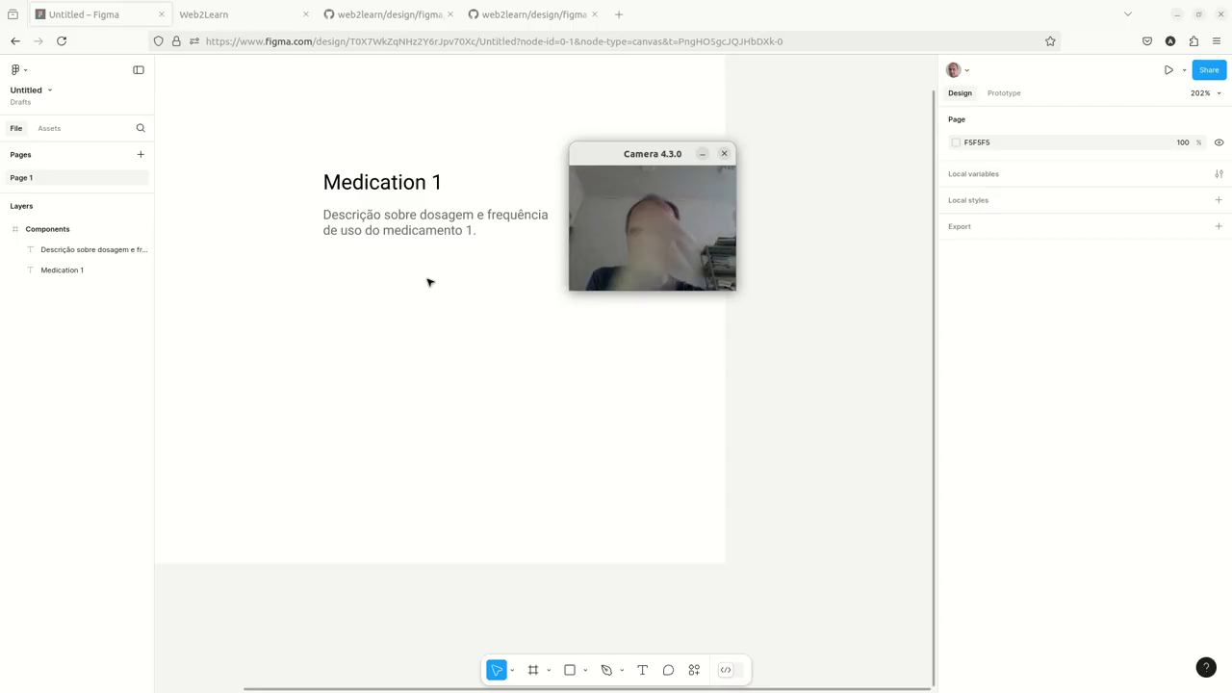
pyautogui.moveTo(630, 156)
pyautogui.mouseDown()
pyautogui.moveTo(228, 260)
pyautogui.moveTo(223, 243)
pyautogui.mouseUp()
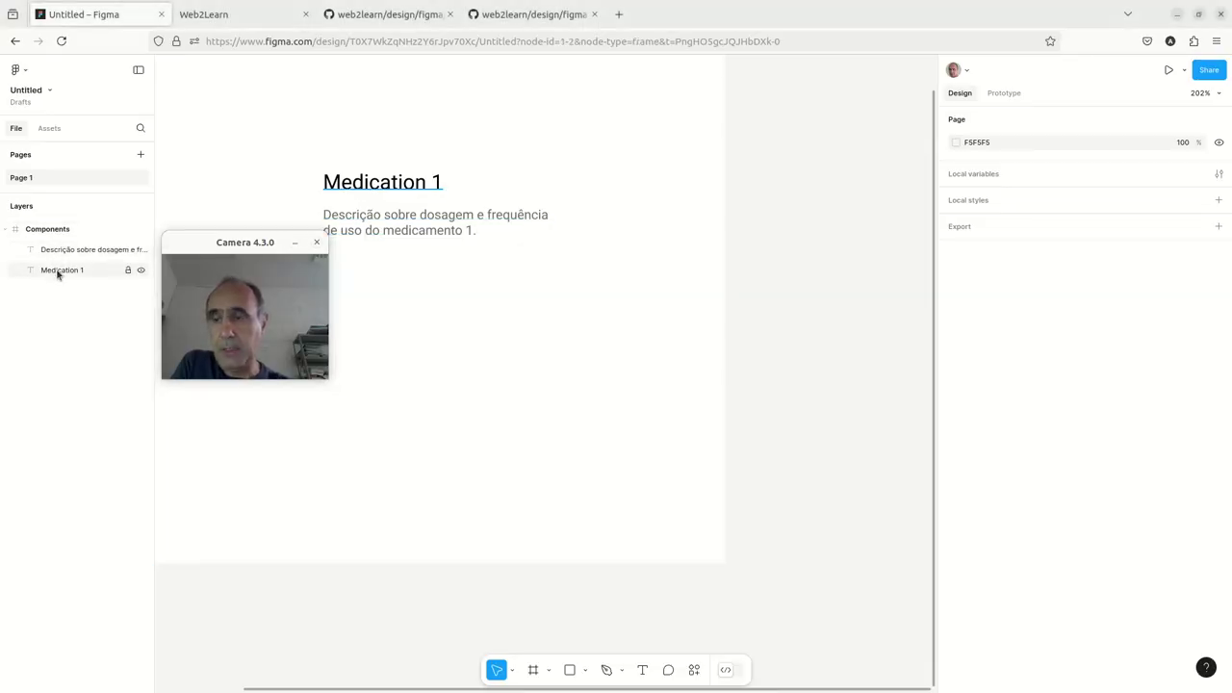
# Rename the heading layer 'Title' and the description layer 'Description'
pyautogui.doubleClick(59, 271)
pyautogui.write('Title')
pyautogui.press('Return')
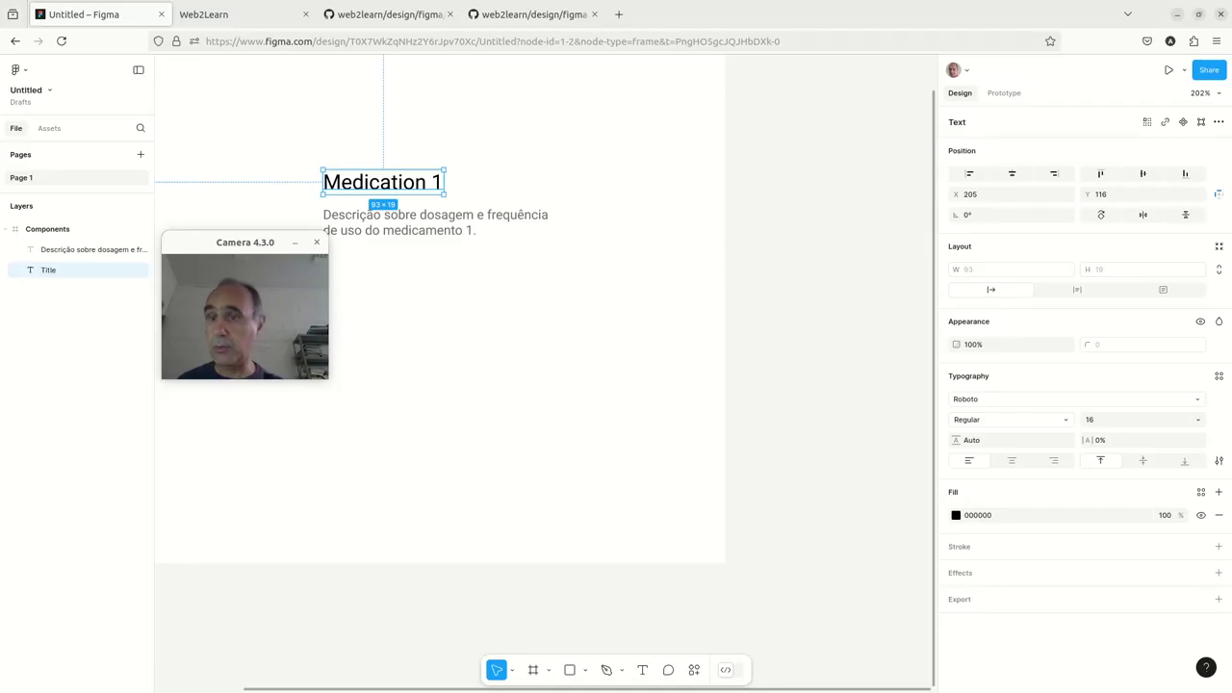
pyautogui.doubleClick(96, 249)
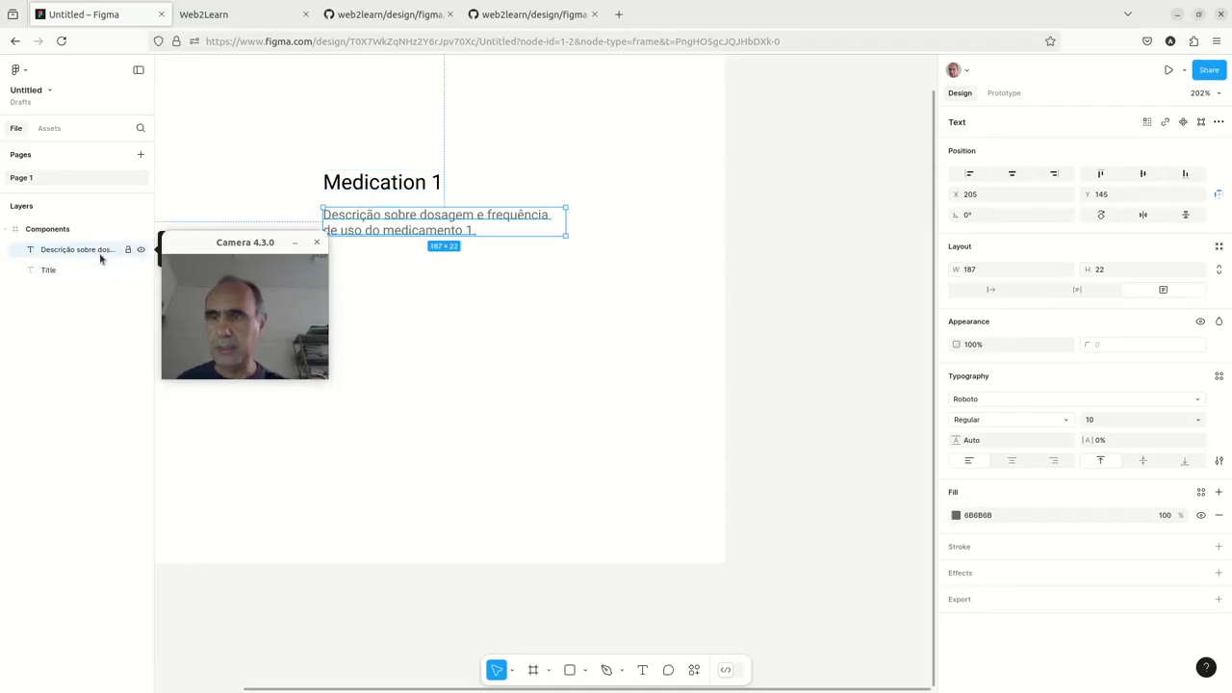
pyautogui.write('Desc')
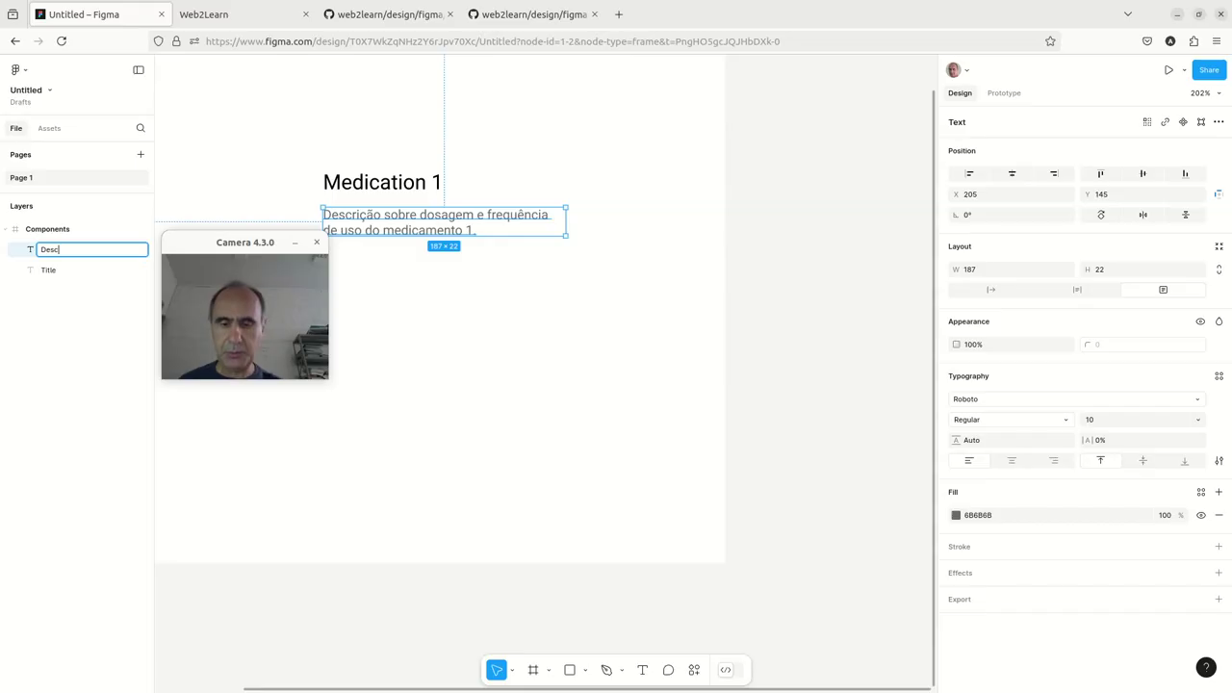
pyautogui.write('ription')
pyautogui.press('Return')
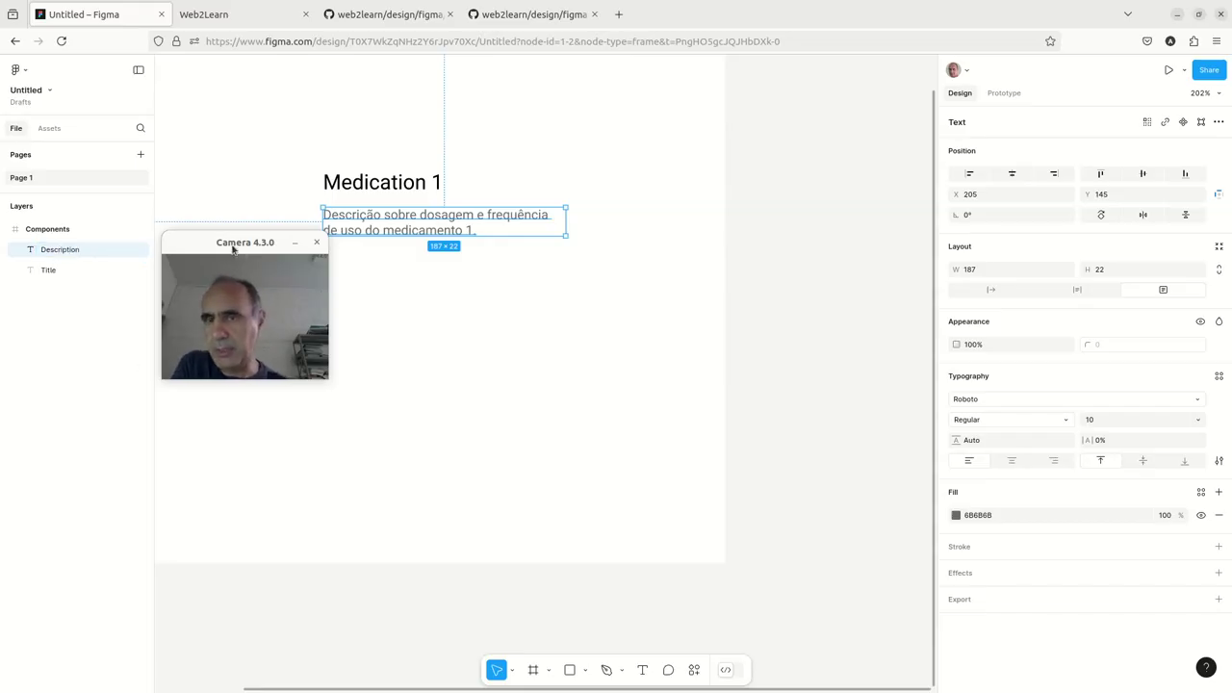
# Move the Title layer above Description in the Components layer list
pyautogui.moveTo(232, 248); pyautogui.dragTo(321, 281)
pyautogui.moveTo(50, 273); pyautogui.dragTo(54, 248)
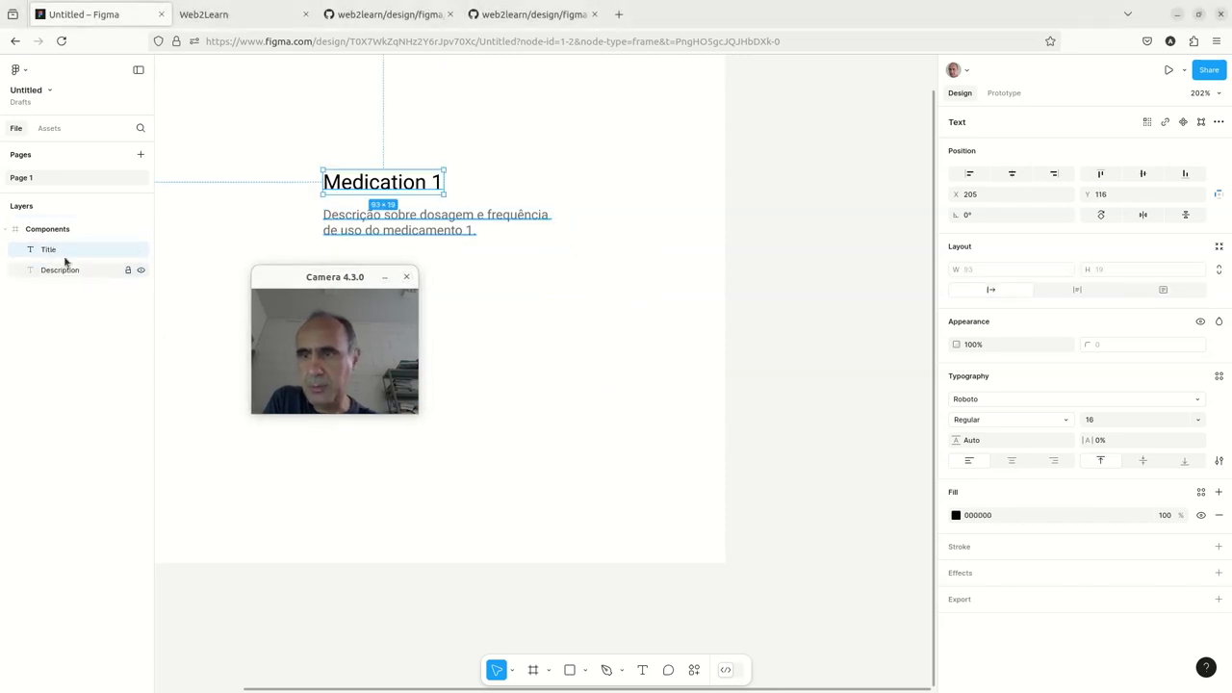
pyautogui.moveTo(336, 285); pyautogui.dragTo(666, 252)
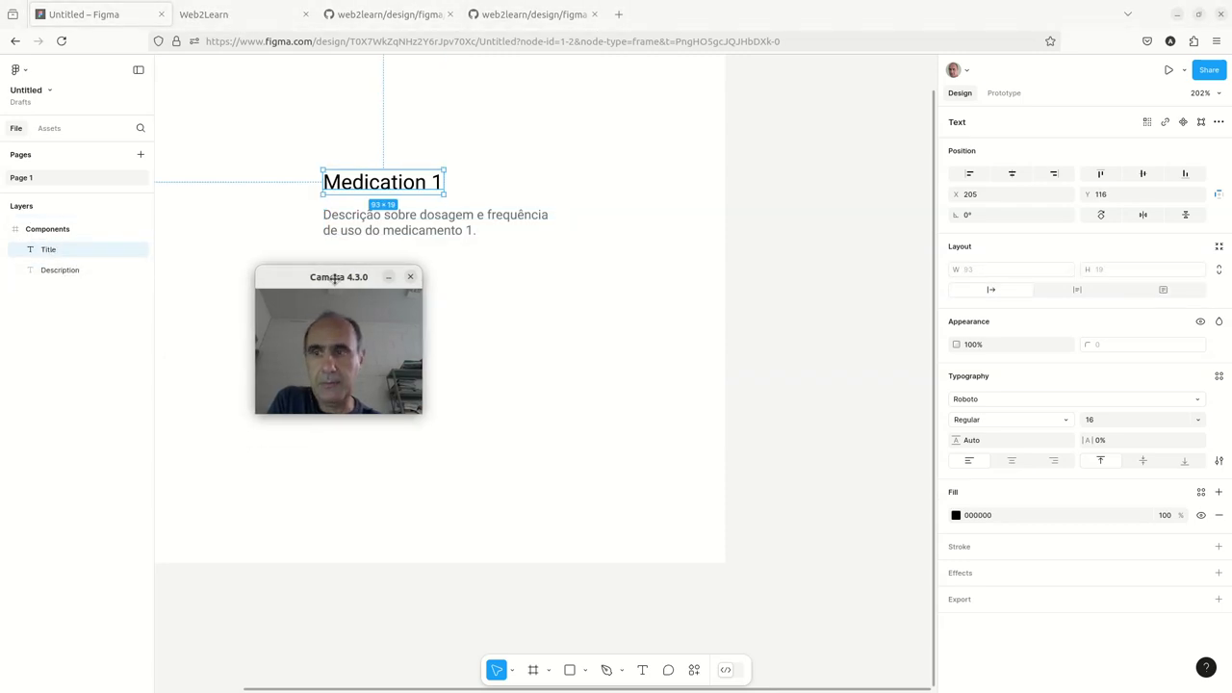
# Wrap Title and Description in a vertical auto layout Frame 1 with 10 px spacing
pyautogui.keyDown('shift'); pyautogui.click(450, 215); pyautogui.keyUp('shift')
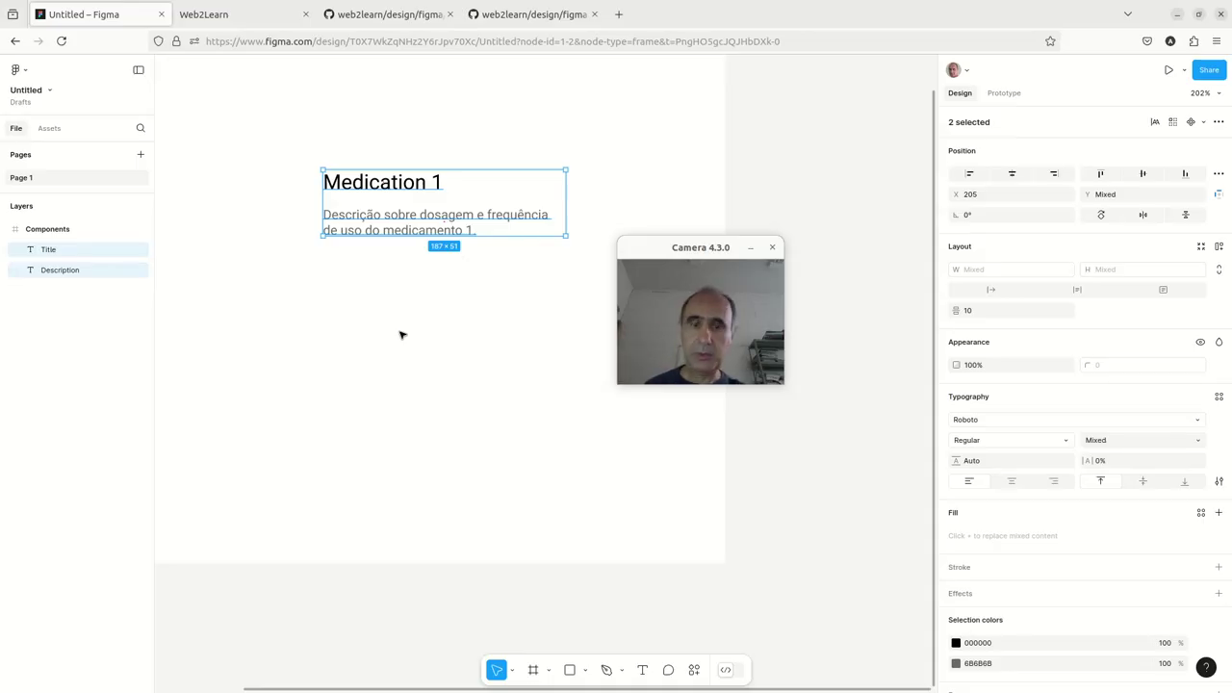
pyautogui.hotkey('shift', 'a')
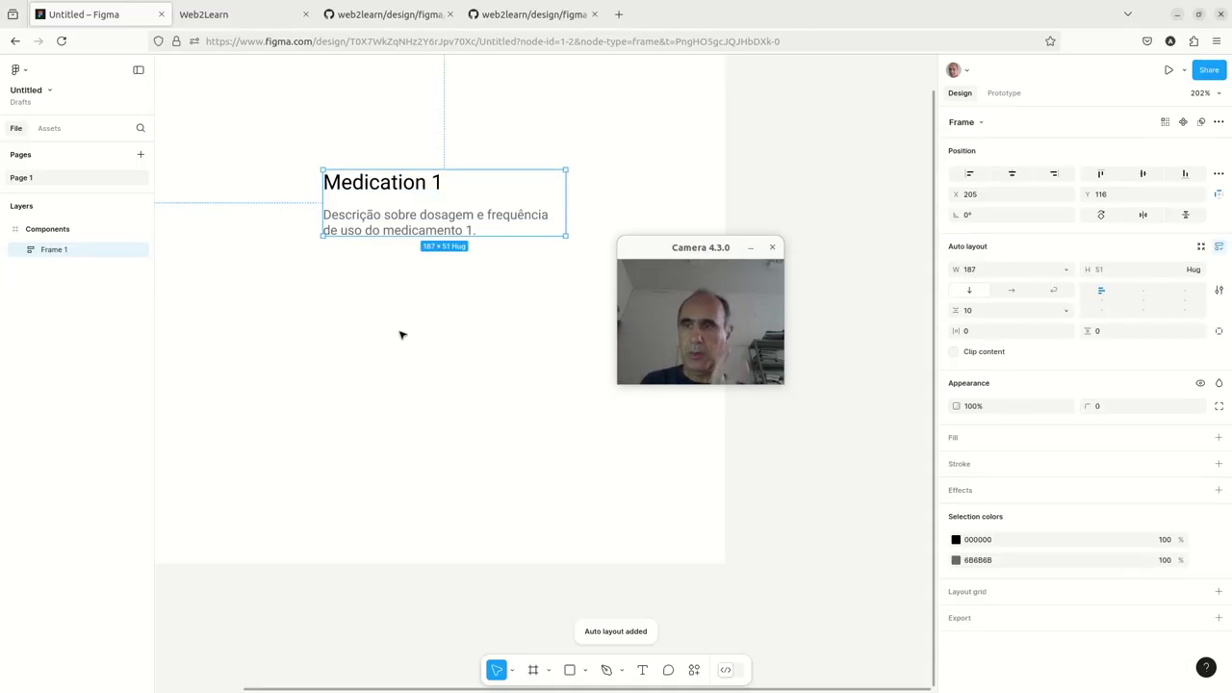
pyautogui.moveTo(680, 247)
pyautogui.mouseDown()
pyautogui.moveTo(284, 297)
pyautogui.moveTo(206, 231)
pyautogui.mouseUp()
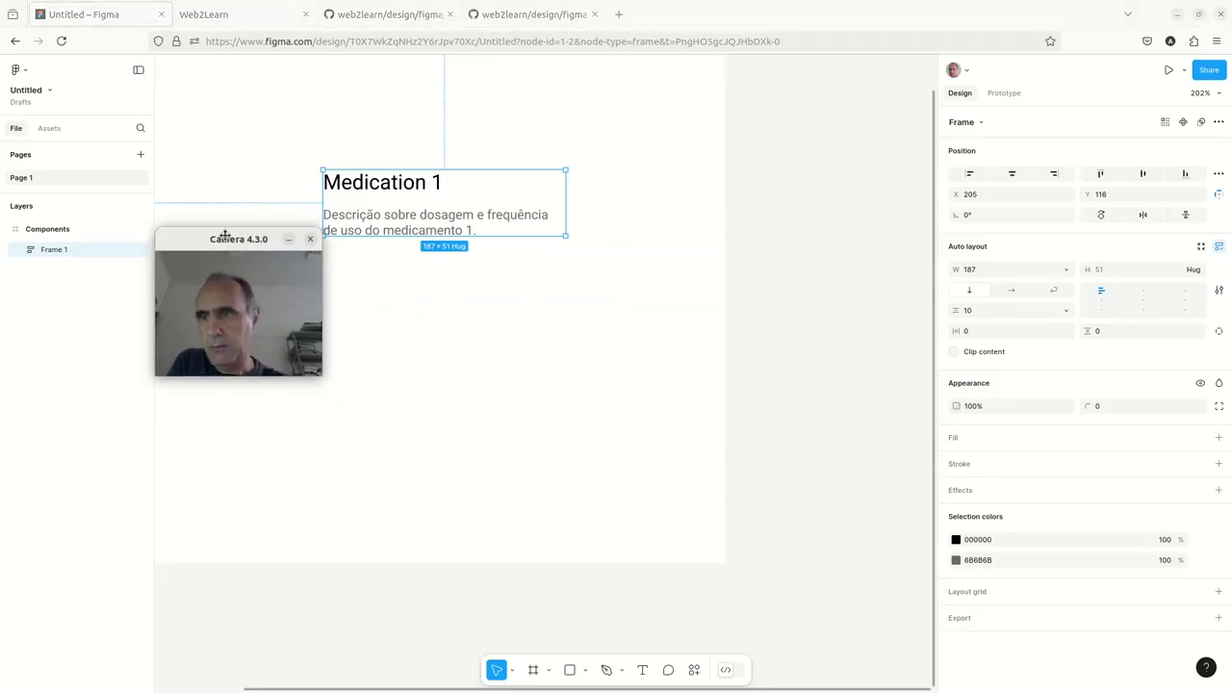
pyautogui.click(19, 253)
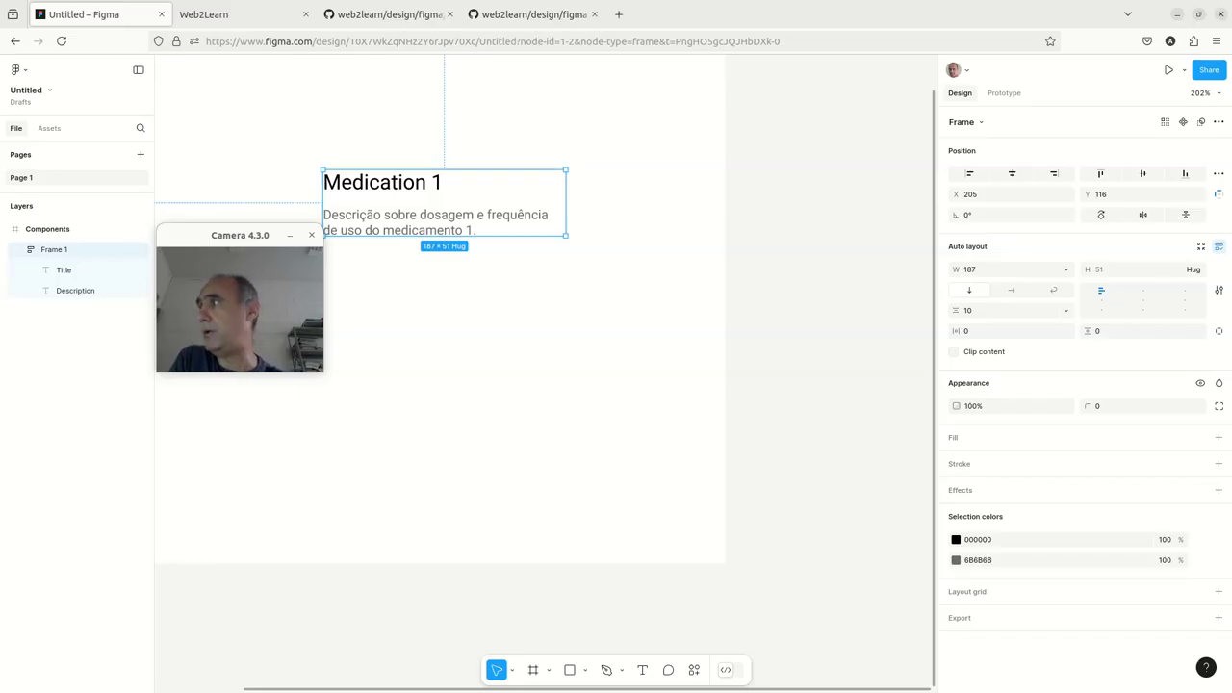
pyautogui.hotkey('alt', 'Tab')
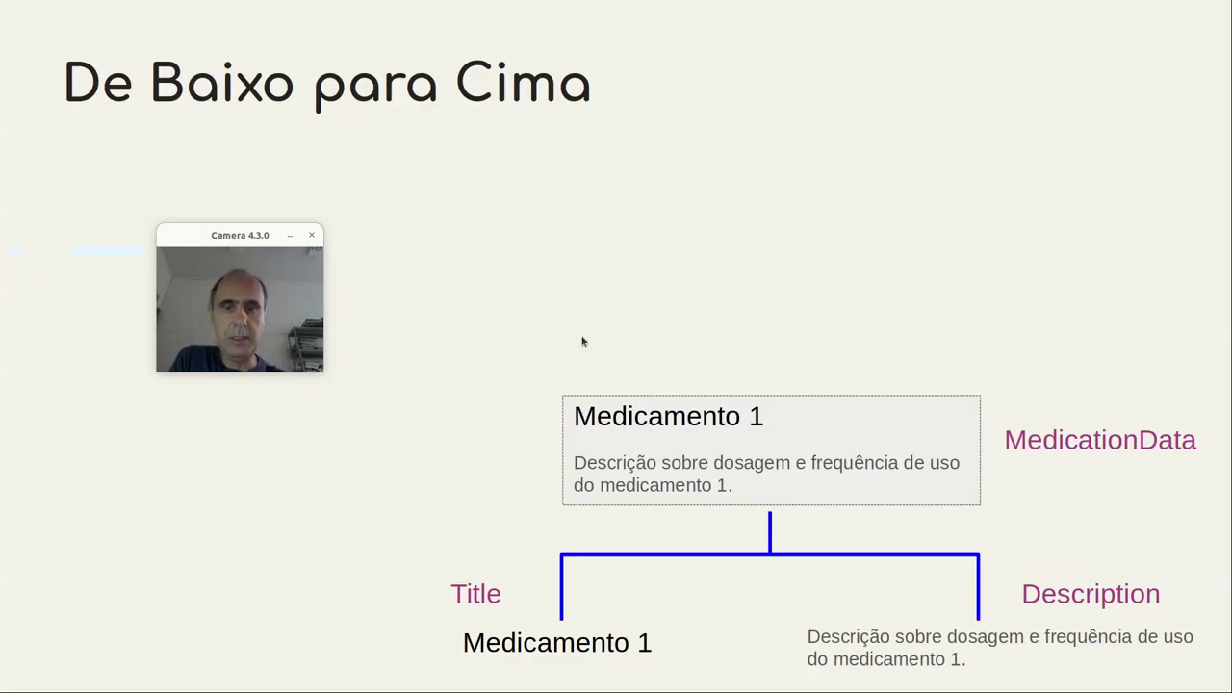
# Step through the Frame and 'Shift-A = auto layout' slides, then return to Figma
pyautogui.moveTo(218, 236); pyautogui.dragTo(392, 389)
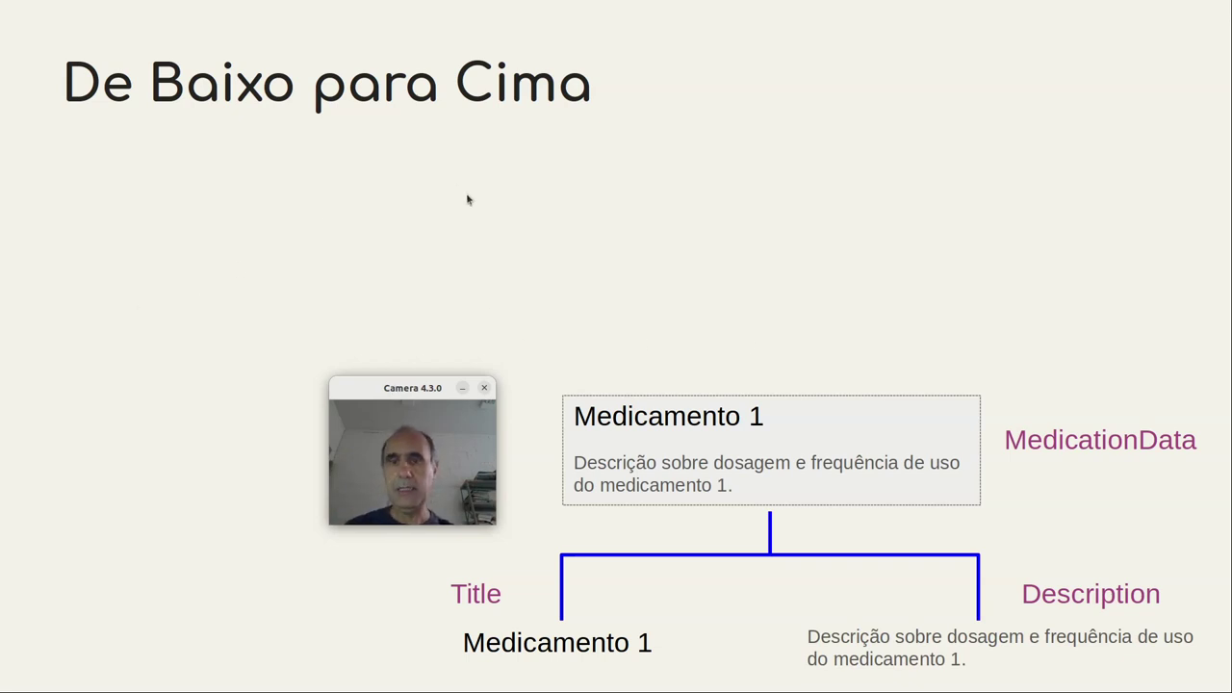
pyautogui.press('Right')
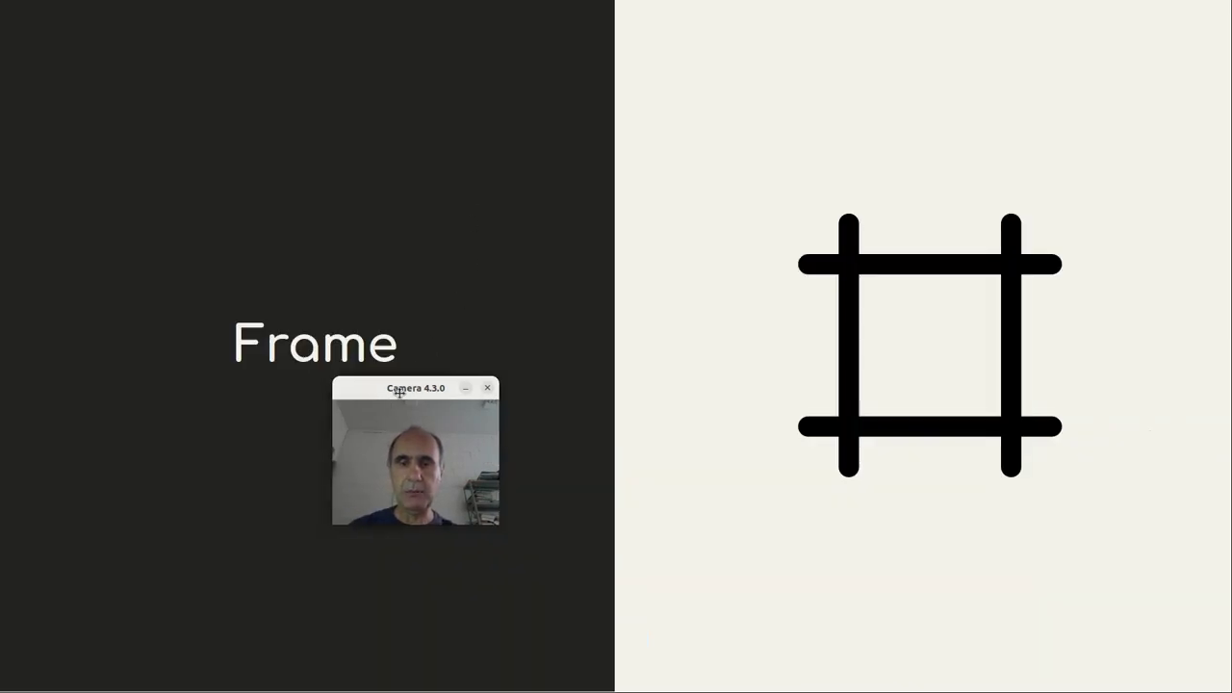
pyautogui.moveTo(392, 396); pyautogui.dragTo(589, 337)
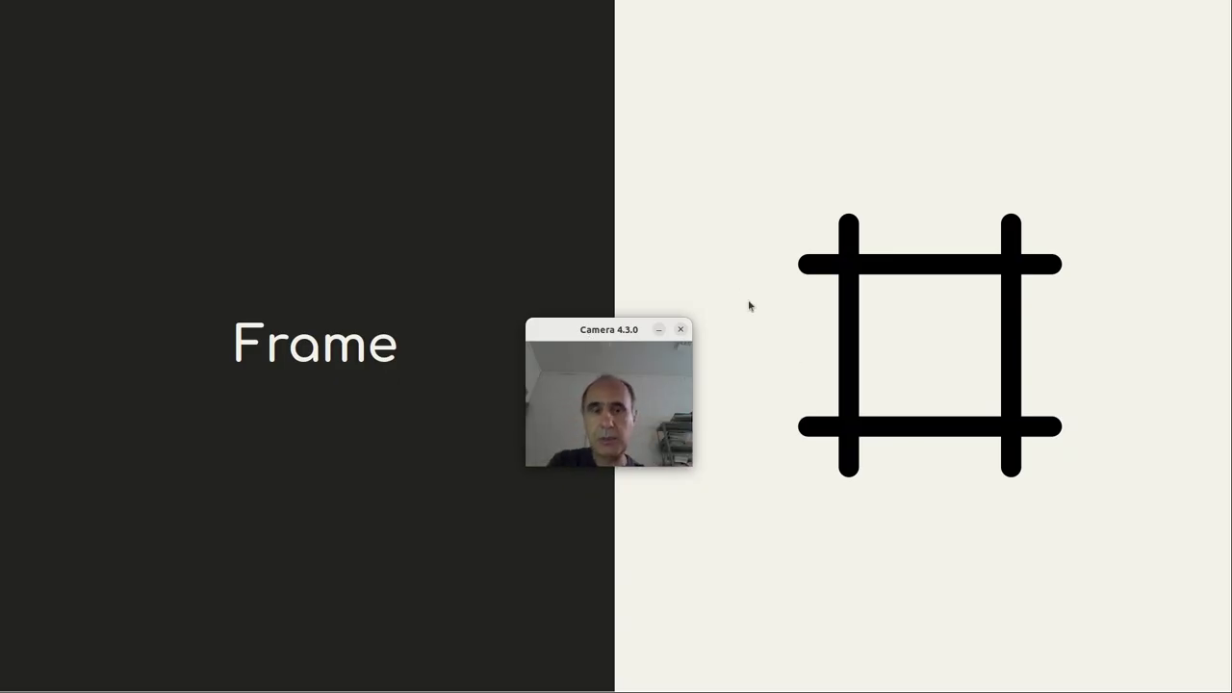
pyautogui.press('Right')
pyautogui.moveTo(606, 334)
pyautogui.mouseDown()
pyautogui.moveTo(397, 366)
pyautogui.moveTo(648, 227)
pyautogui.mouseUp()
pyautogui.press('Right')
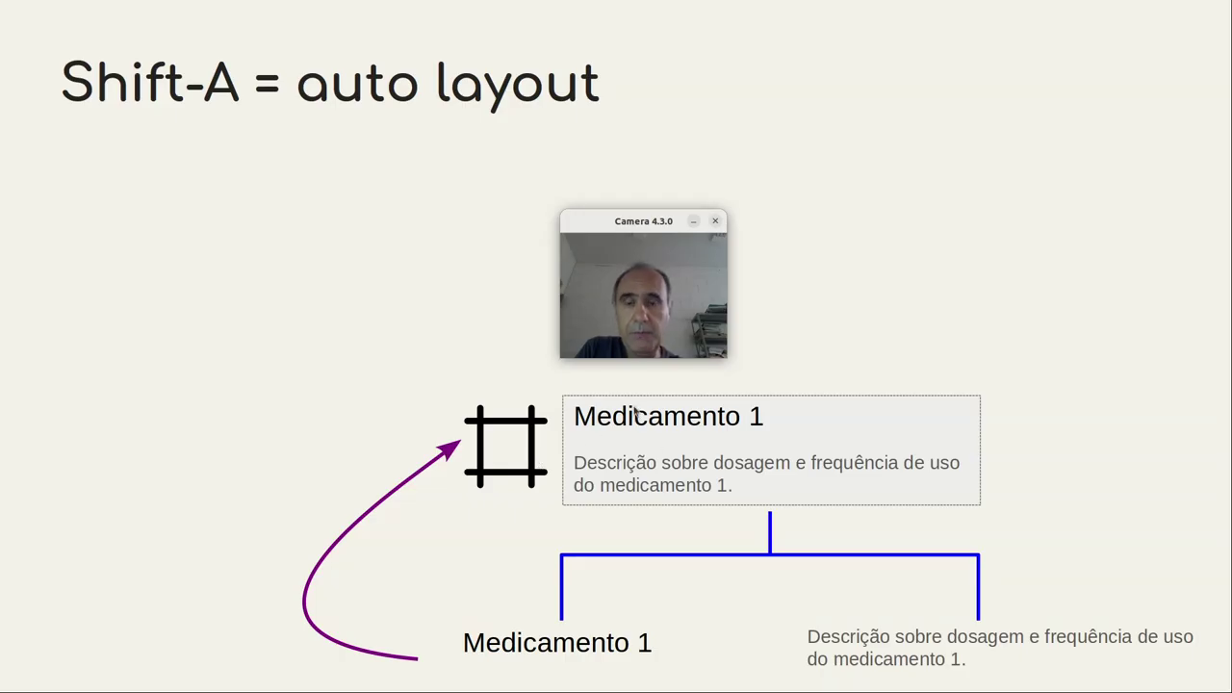
pyautogui.moveTo(632, 245); pyautogui.dragTo(424, 164)
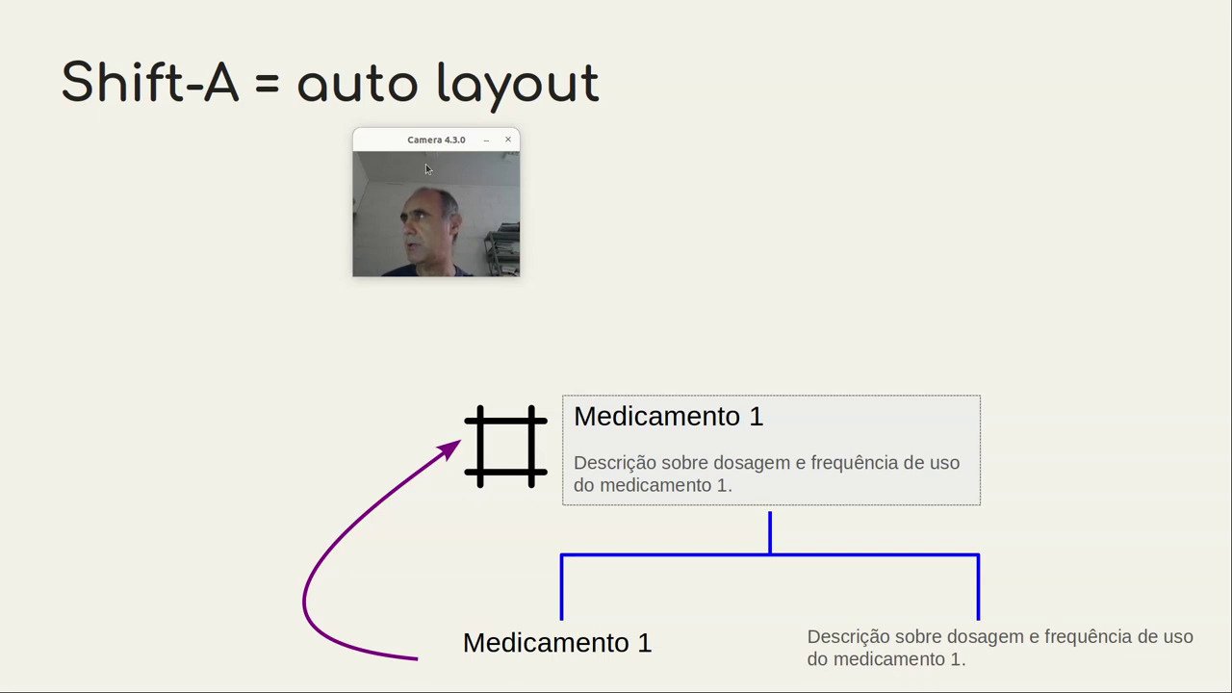
pyautogui.hotkey('alt', 'Tab')
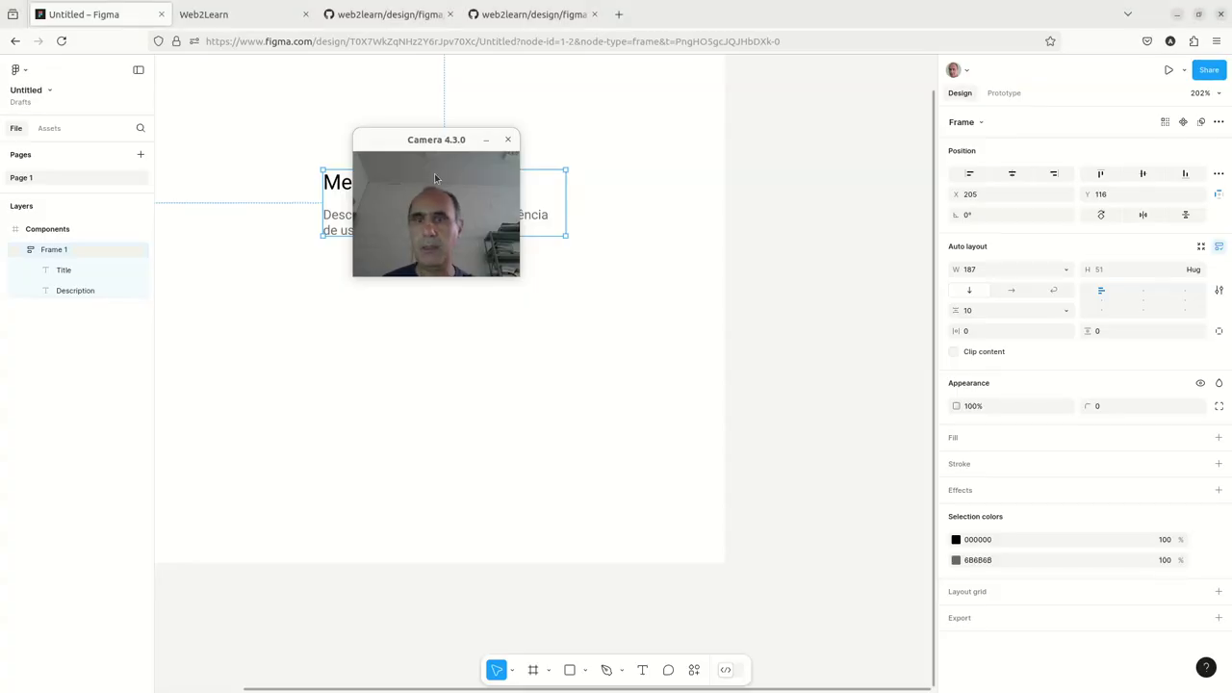
# Rename the Frame 1 layer holding Title and Description to MedicationData
pyautogui.moveTo(404, 147); pyautogui.dragTo(227, 234)
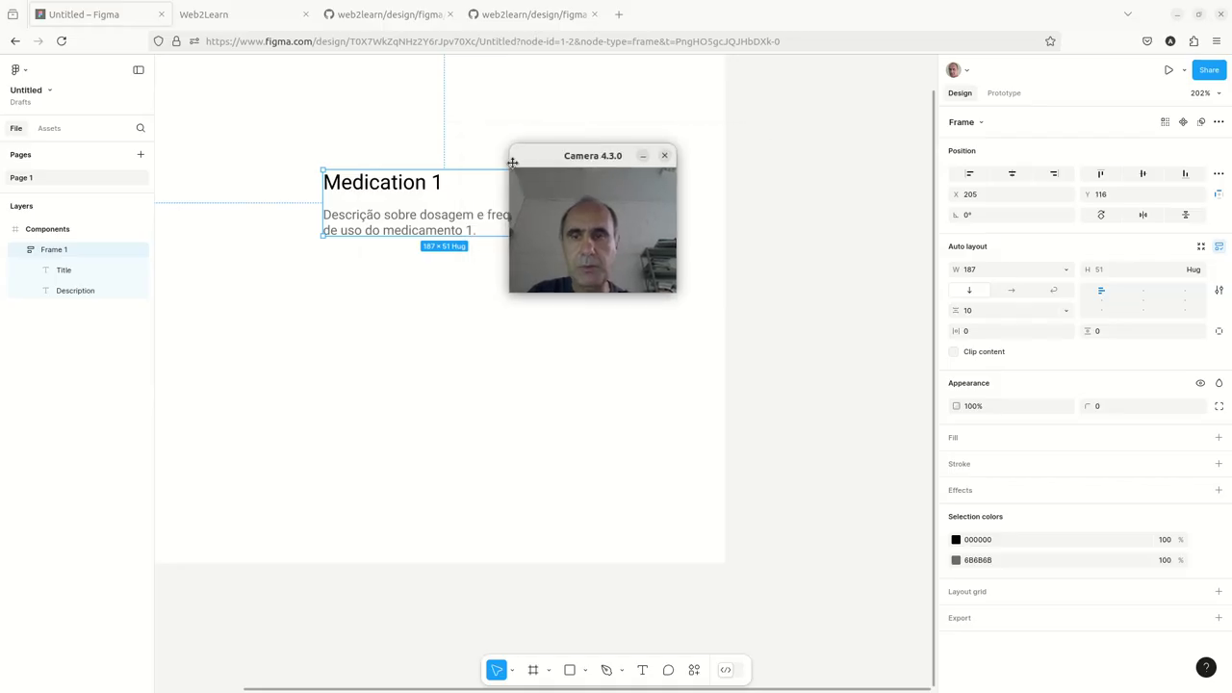
pyautogui.doubleClick(65, 251)
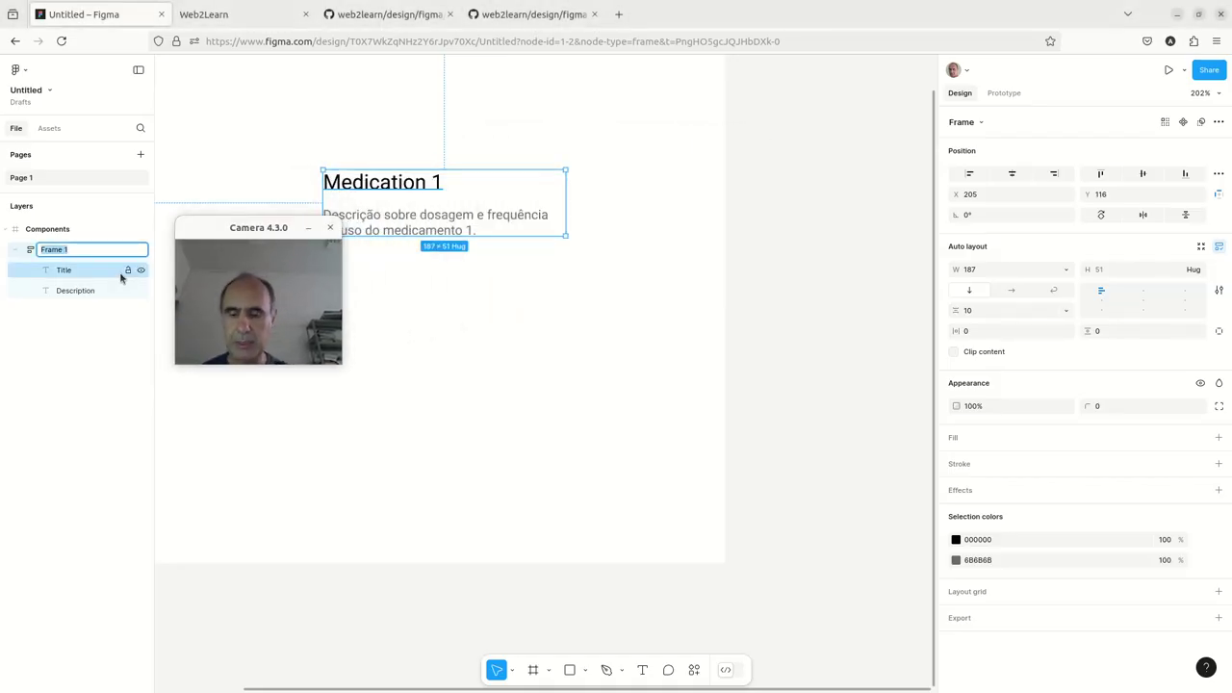
pyautogui.write('MedicationD')
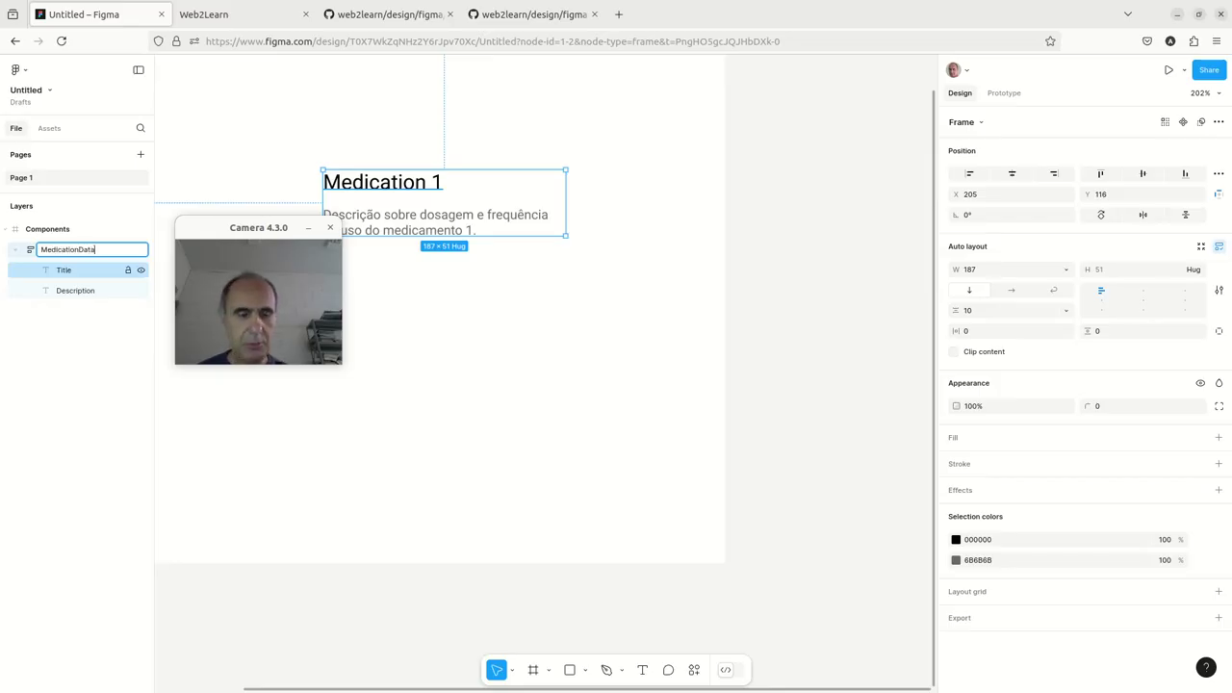
pyautogui.write('ata')
pyautogui.press('Return')
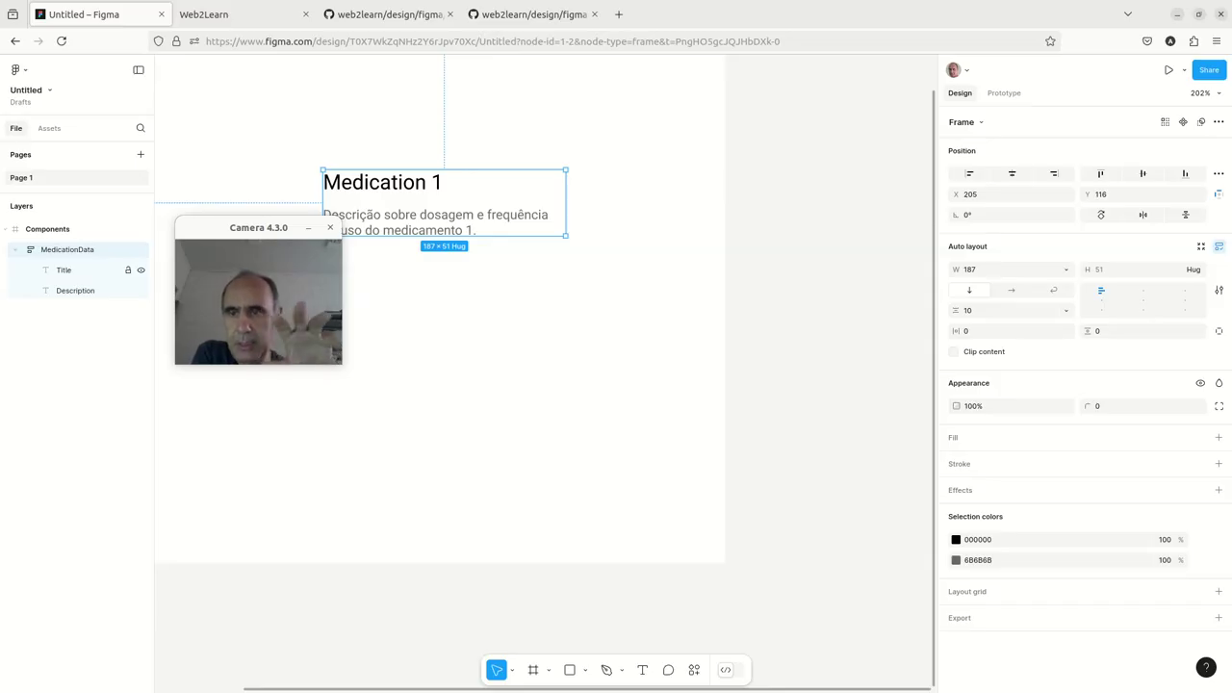
pyautogui.moveTo(226, 229); pyautogui.dragTo(700, 153)
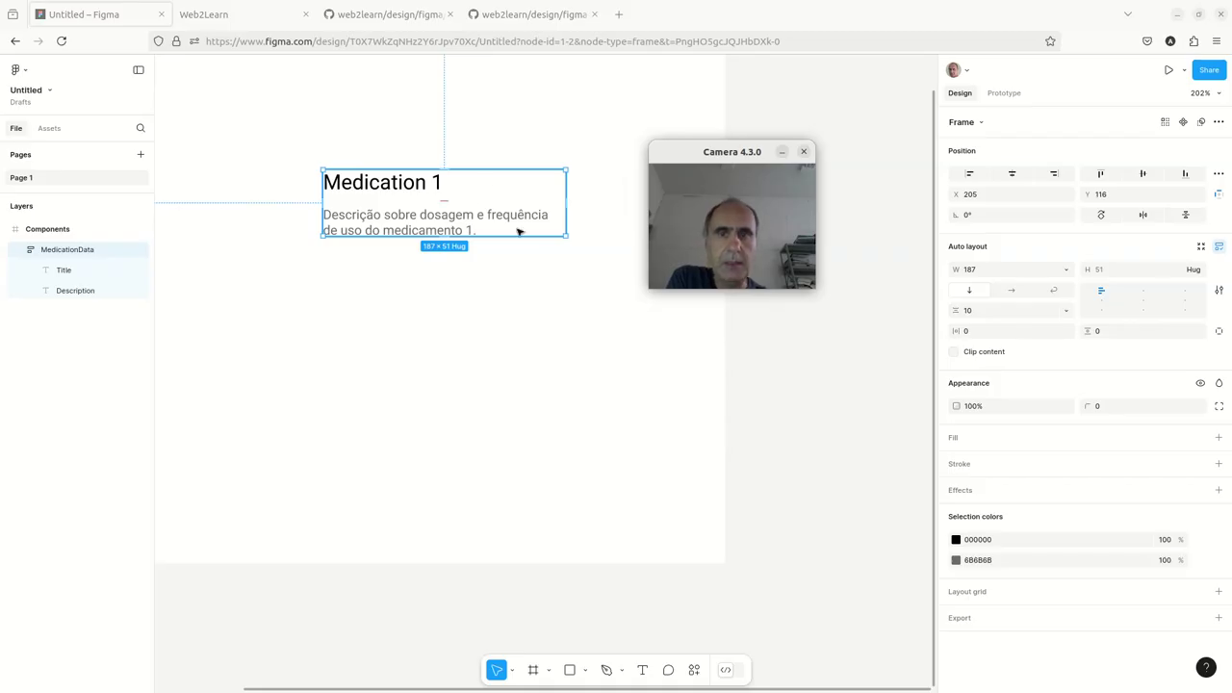
pyautogui.moveTo(717, 160); pyautogui.dragTo(819, 244)
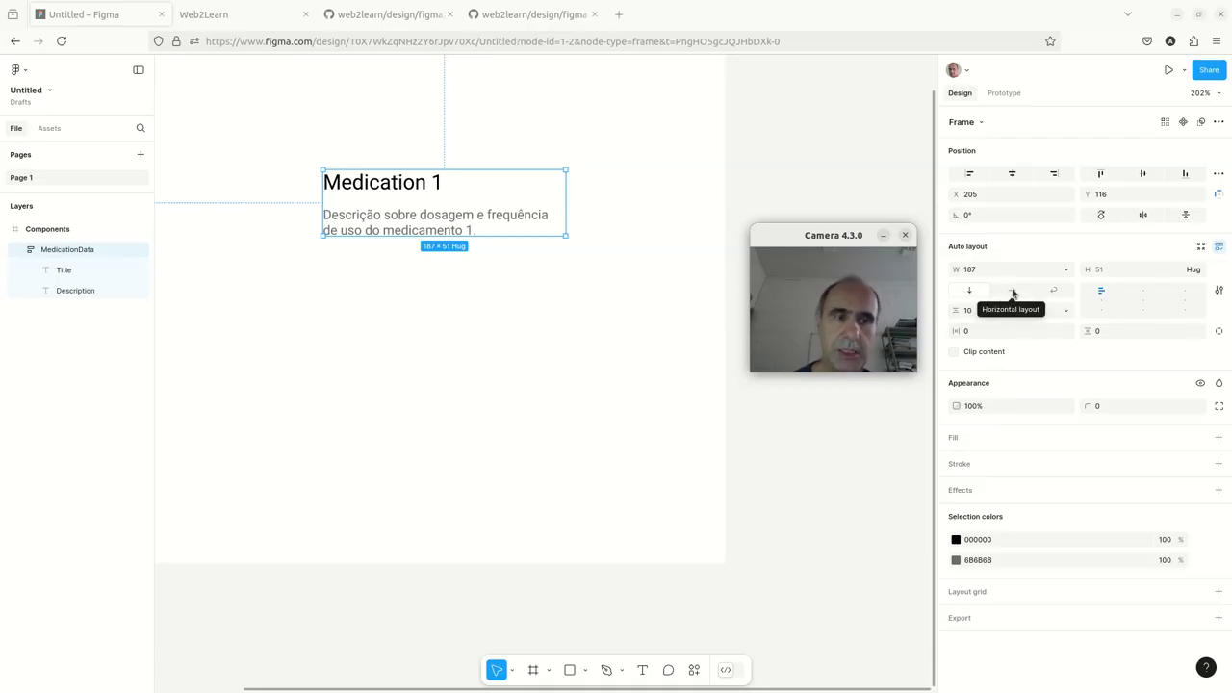
# Stack MedicationData vertically with a 5 px gap and move it to X 246, Y 137
pyautogui.click(1012, 291)
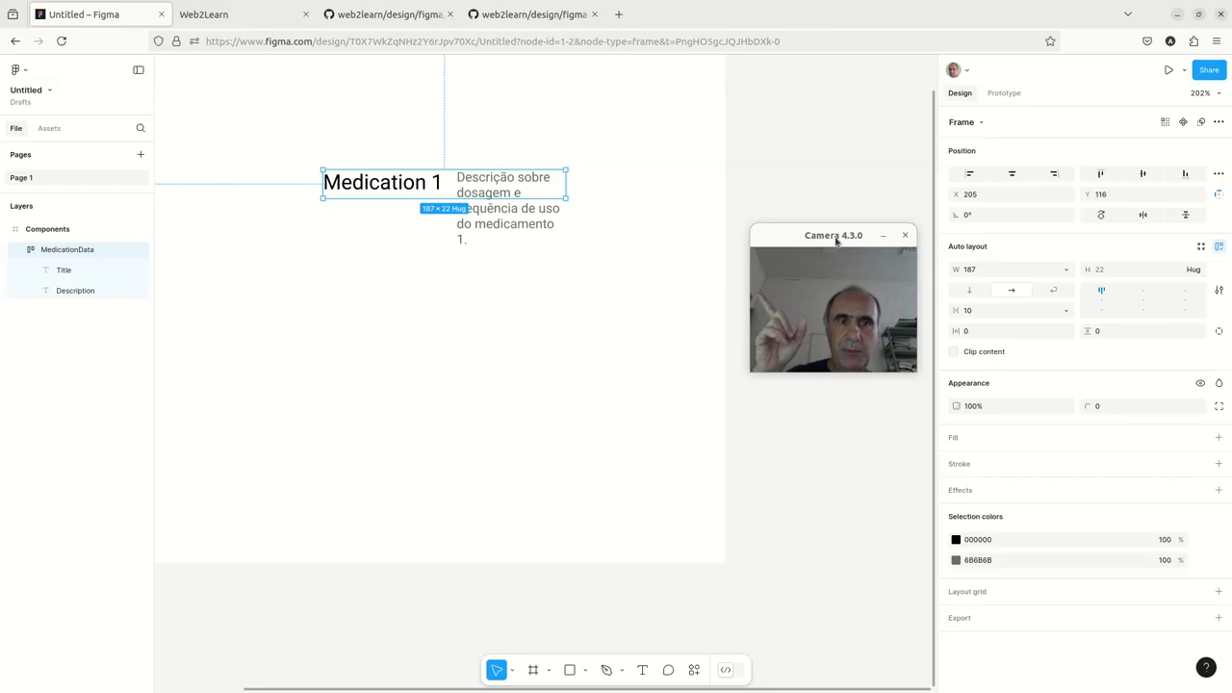
pyautogui.moveTo(836, 241); pyautogui.dragTo(828, 250)
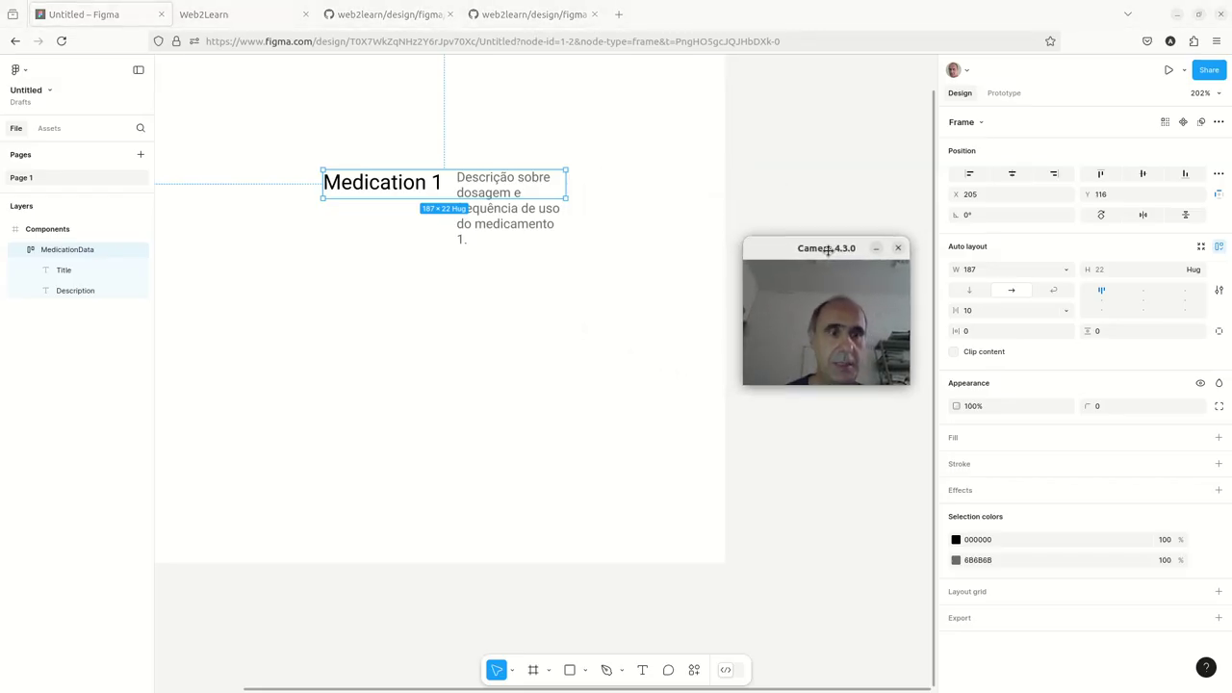
pyautogui.click(971, 290)
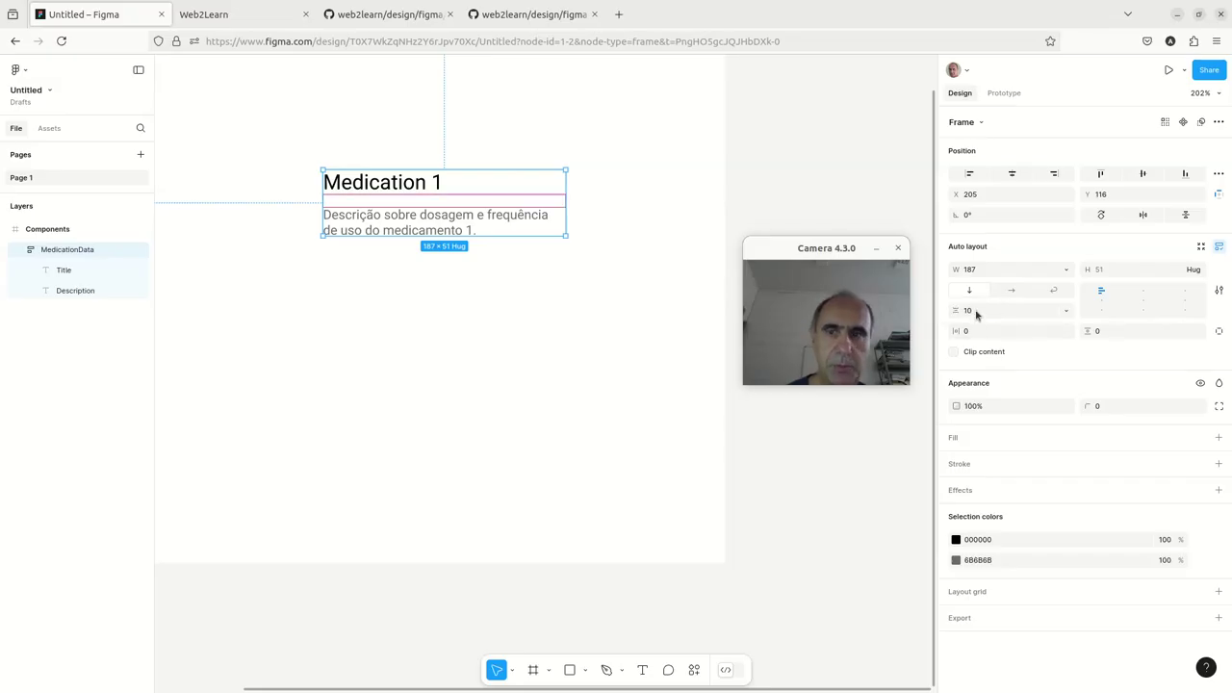
pyautogui.click(978, 312)
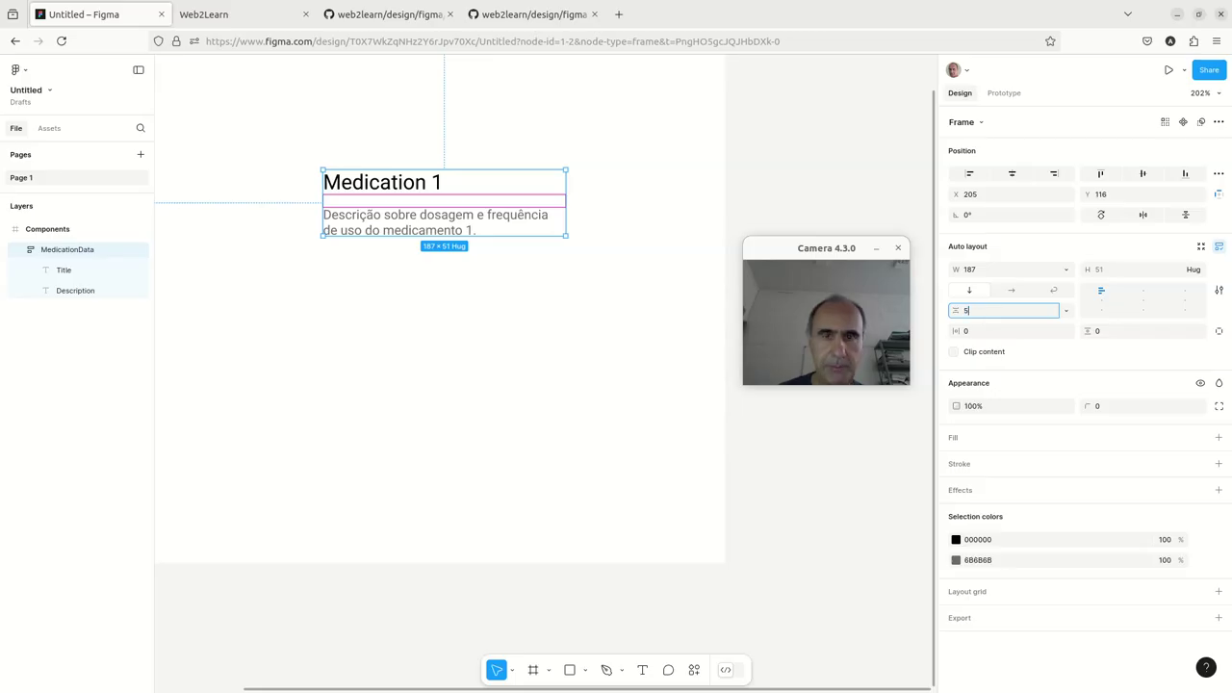
pyautogui.press('Return')
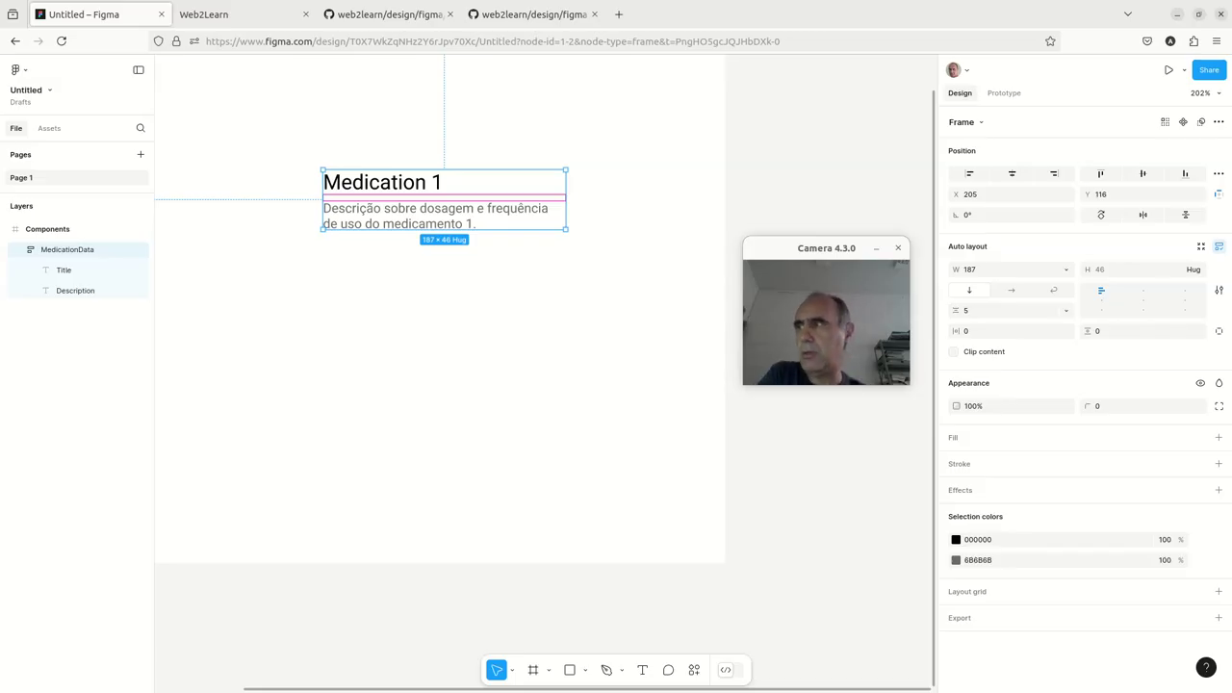
pyautogui.moveTo(840, 251); pyautogui.dragTo(703, 266)
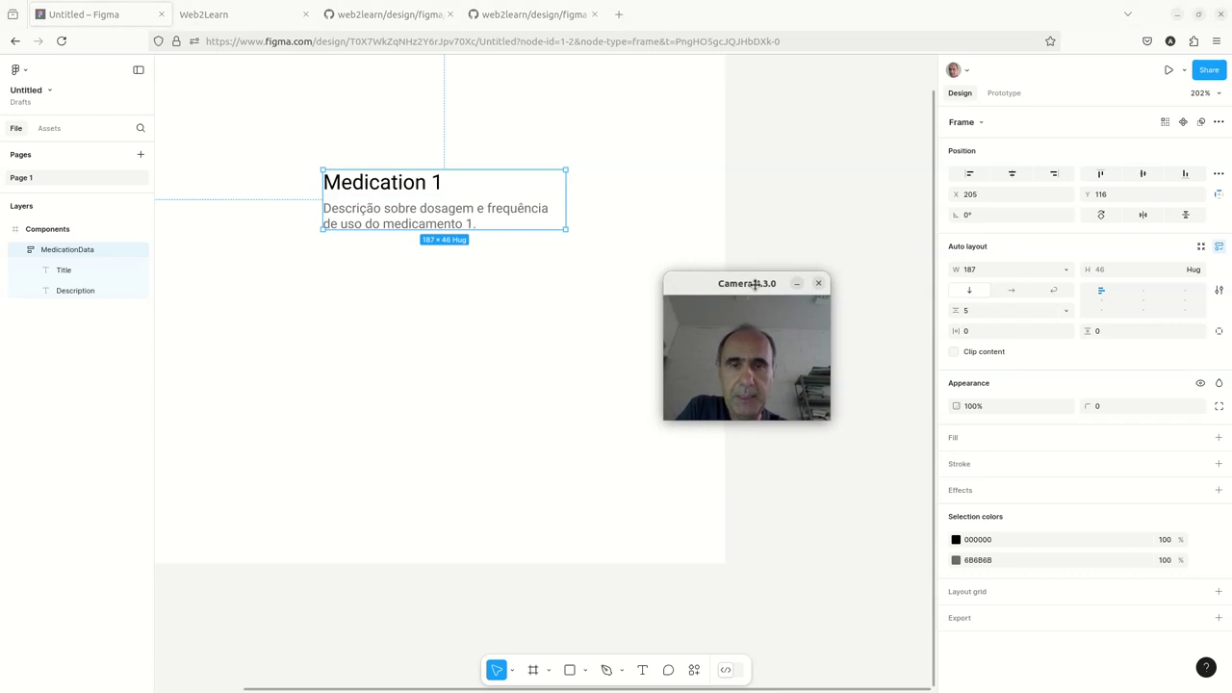
pyautogui.moveTo(484, 190); pyautogui.dragTo(537, 217)
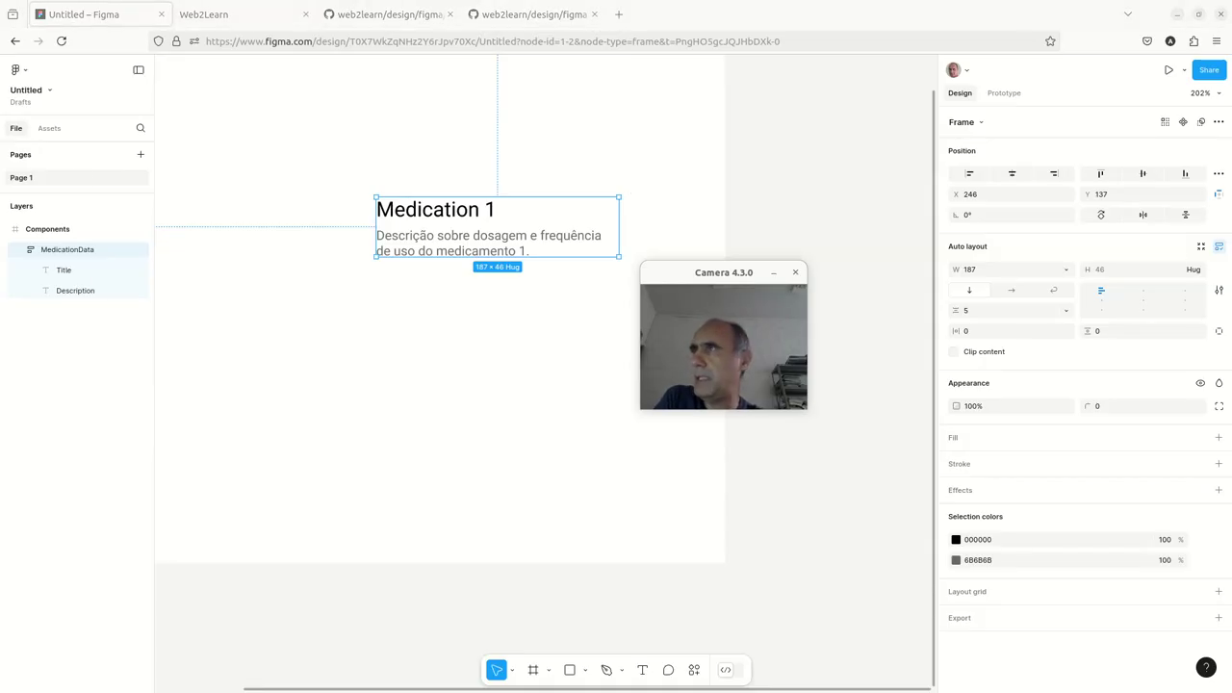
# Import medication2-thumb.png from the images folder onto the canvas as a 150×150 image
pyautogui.hotkey('ctrl', 'shift', 'k')
pyautogui.doubleClick(489, 200)
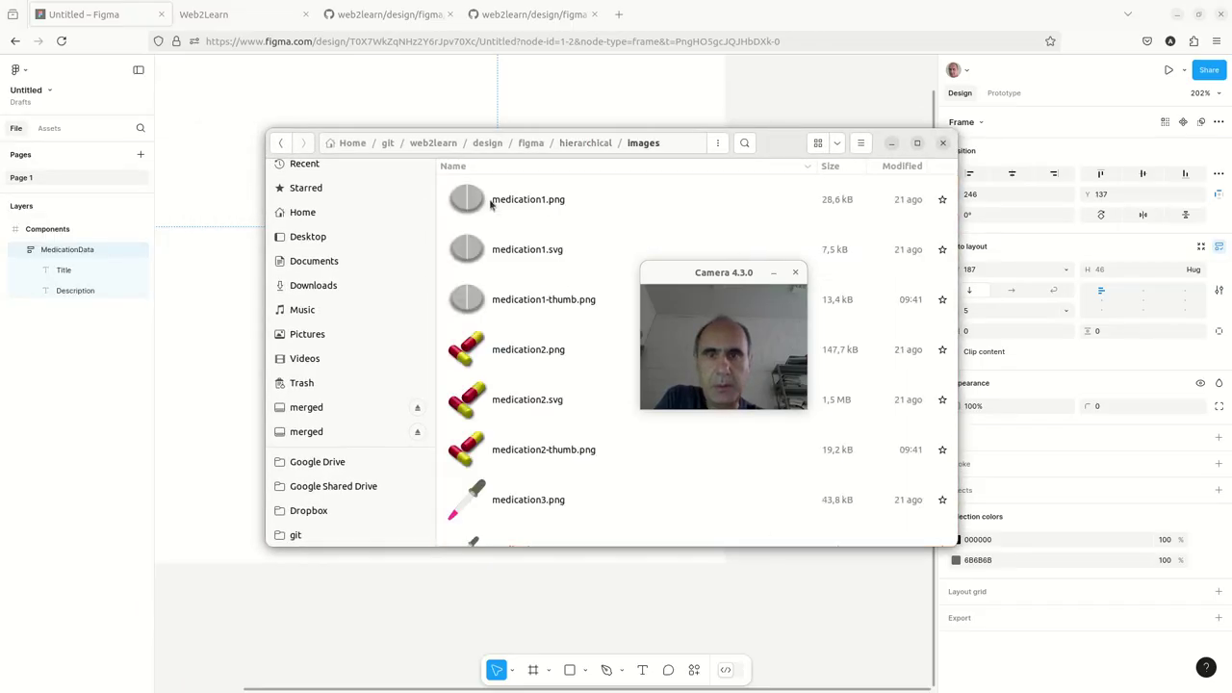
pyautogui.moveTo(777, 157)
pyautogui.mouseDown()
pyautogui.moveTo(1048, 133)
pyautogui.moveTo(1012, 143)
pyautogui.mouseUp()
pyautogui.moveTo(698, 276); pyautogui.dragTo(901, 466)
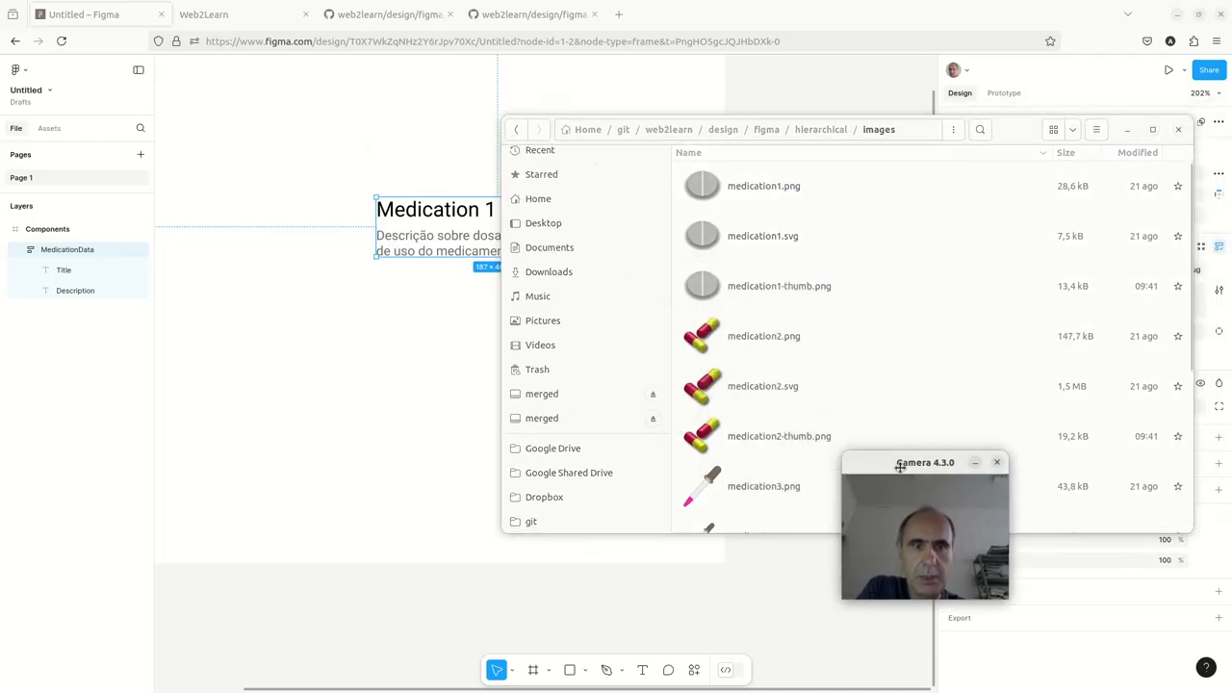
pyautogui.click(761, 339)
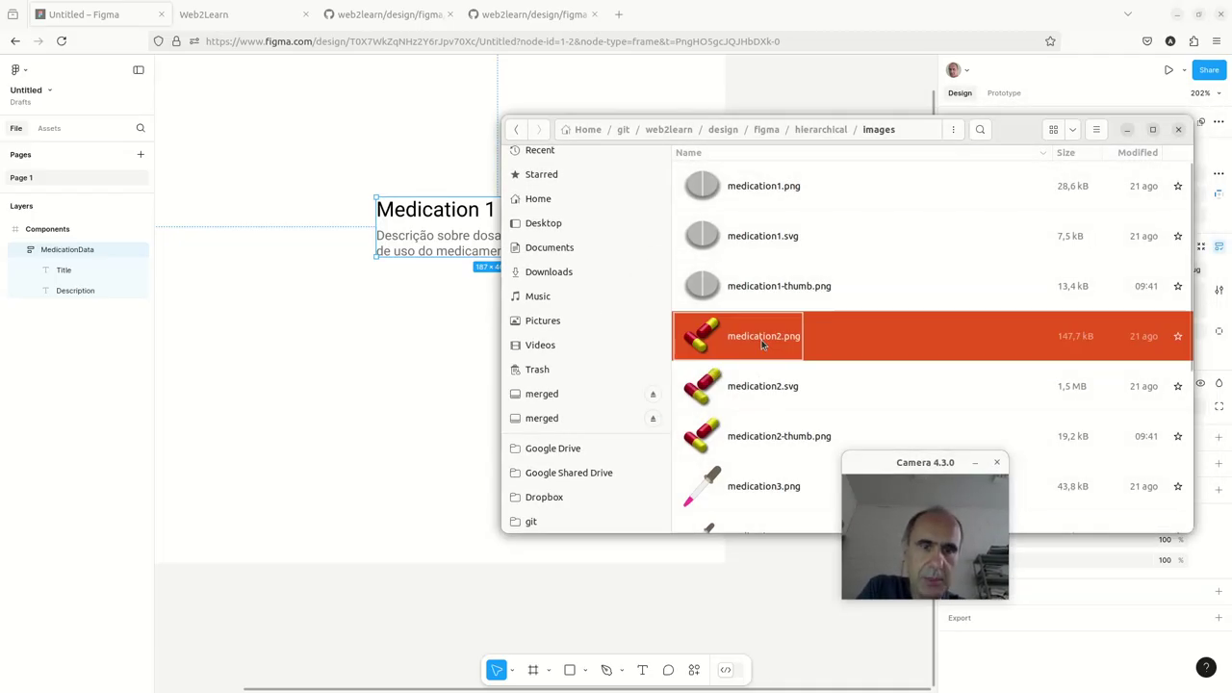
pyautogui.click(755, 434)
pyautogui.moveTo(757, 436)
pyautogui.mouseDown()
pyautogui.moveTo(317, 357)
pyautogui.moveTo(276, 226)
pyautogui.mouseUp()
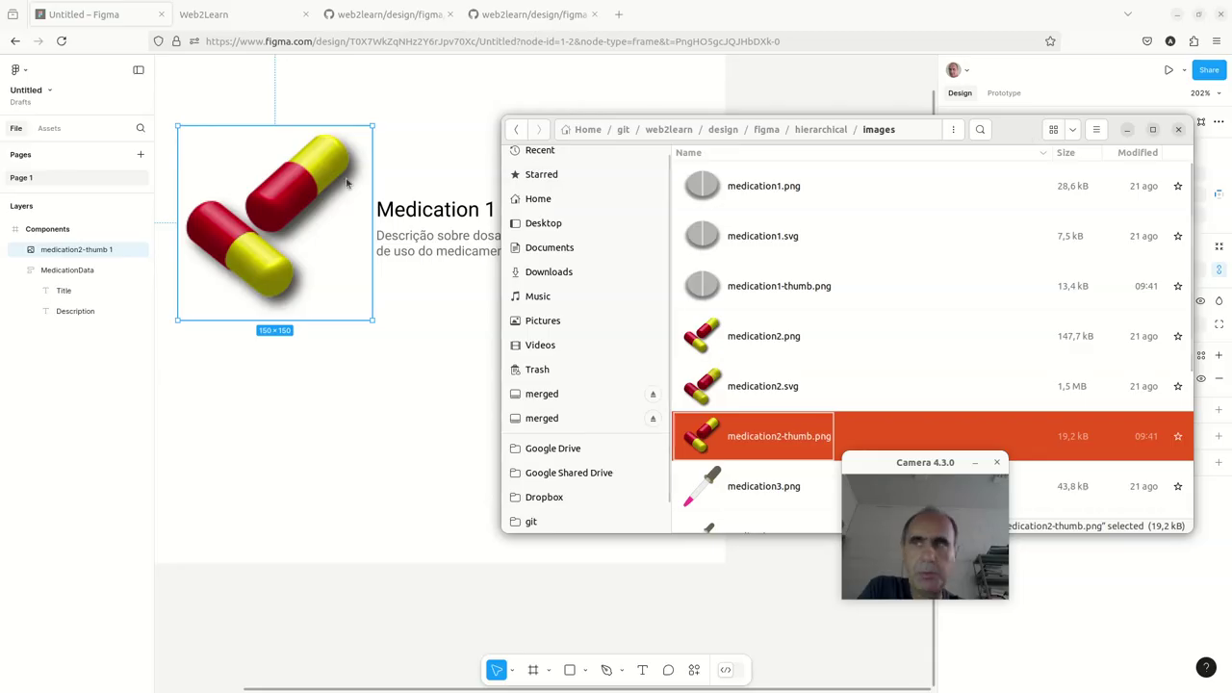
# Resize the pill image to 51×51 and align it left of the Medication 1 text
pyautogui.moveTo(1012, 138); pyautogui.dragTo(342, 192)
pyautogui.click(241, 154)
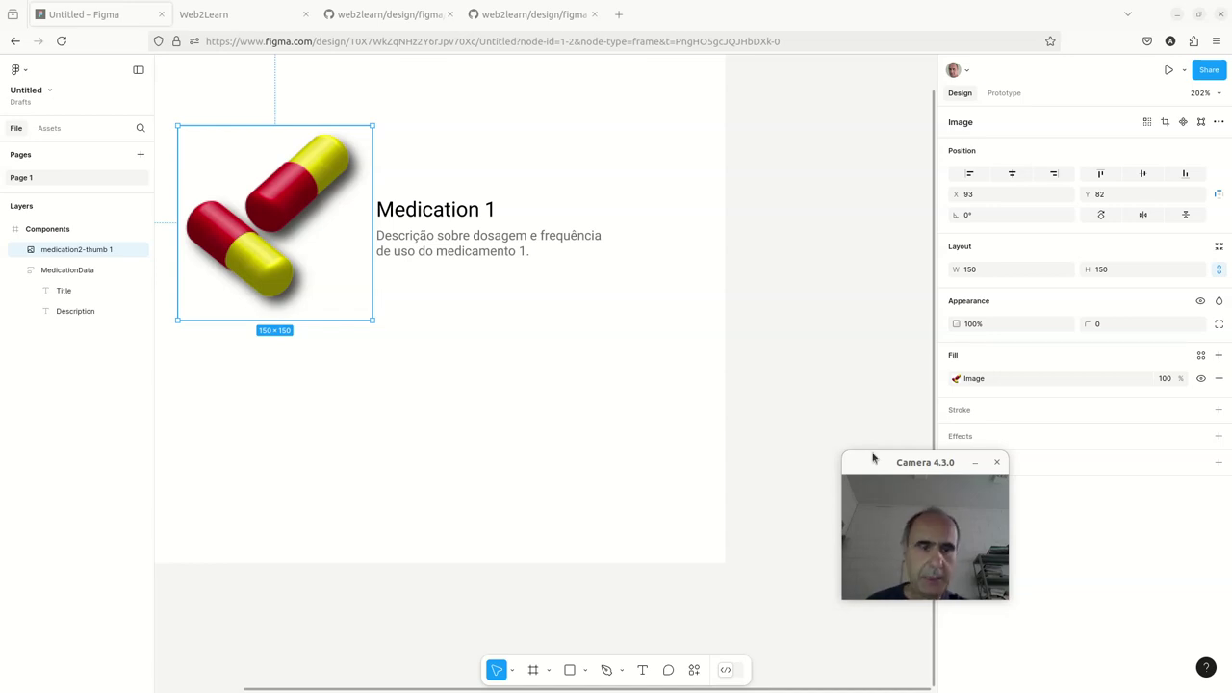
pyautogui.moveTo(873, 458)
pyautogui.mouseDown()
pyautogui.moveTo(198, 364)
pyautogui.moveTo(245, 377)
pyautogui.mouseUp()
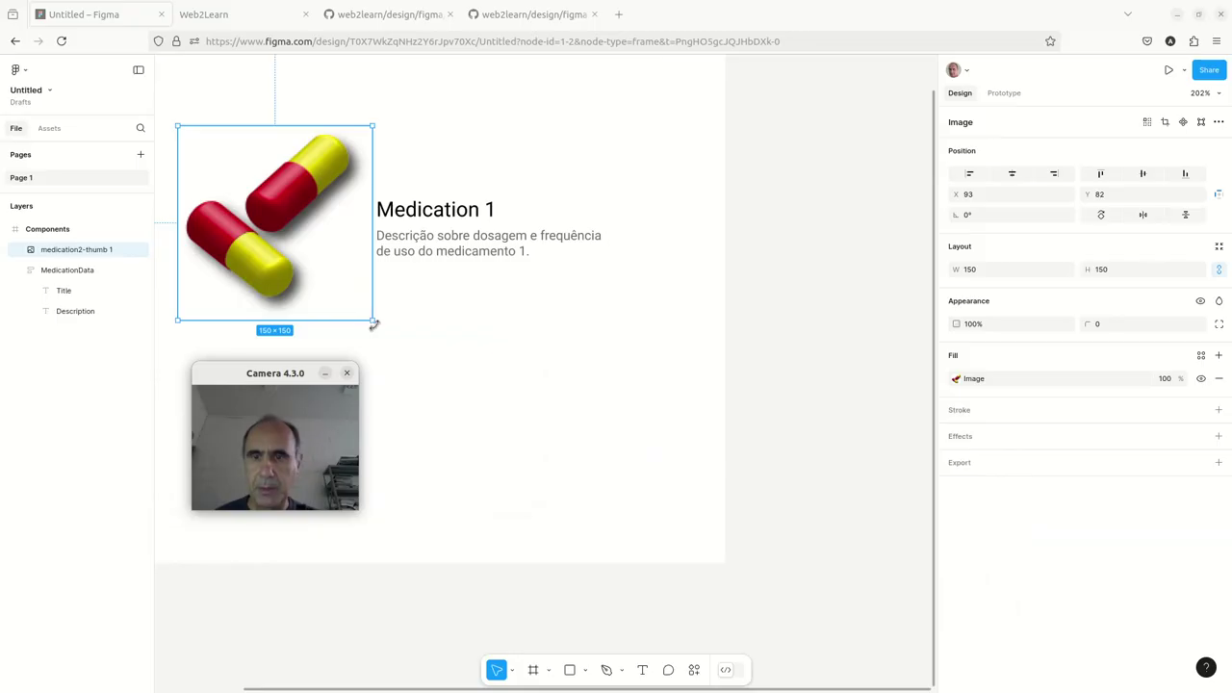
pyautogui.moveTo(374, 324); pyautogui.dragTo(325, 277)
pyautogui.hotkey('ctrl', 'z')
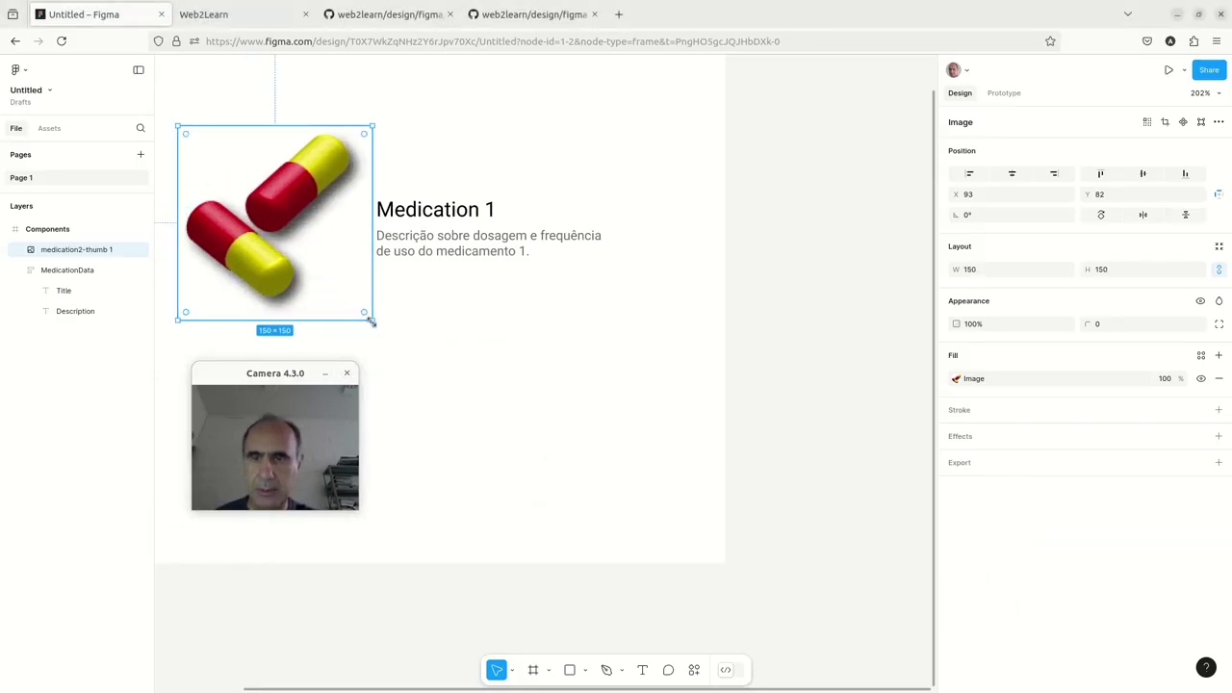
pyautogui.moveTo(372, 322); pyautogui.dragTo(223, 198)
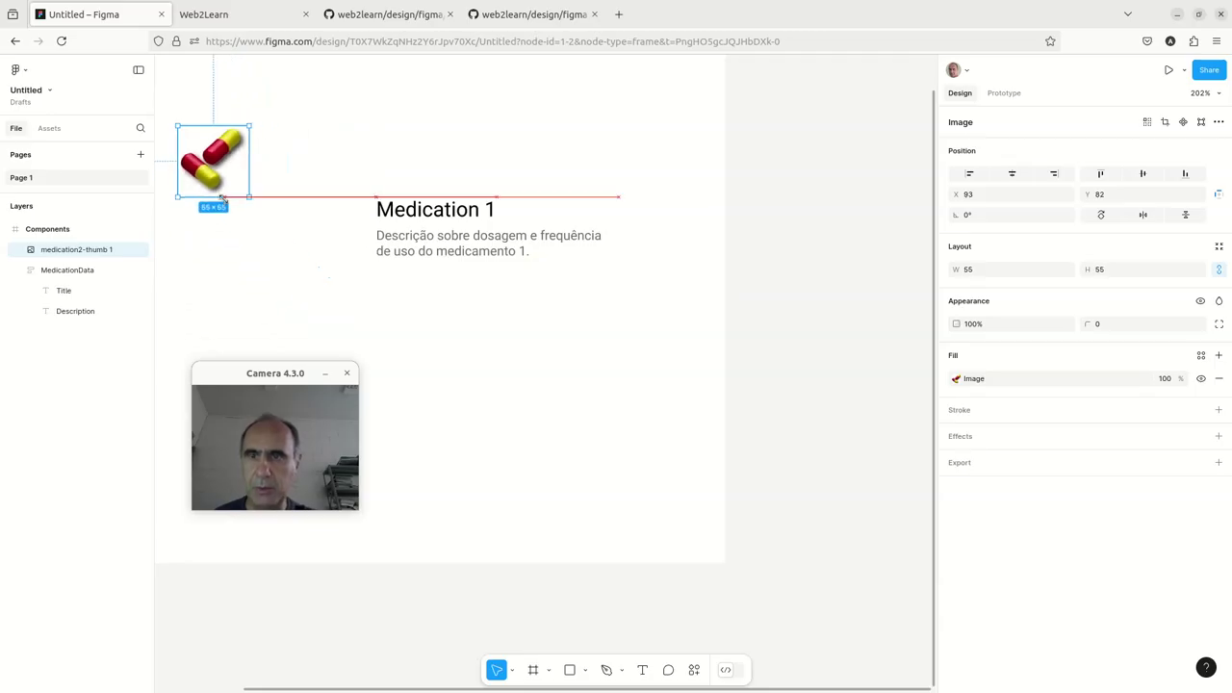
pyautogui.moveTo(206, 178); pyautogui.dragTo(327, 251)
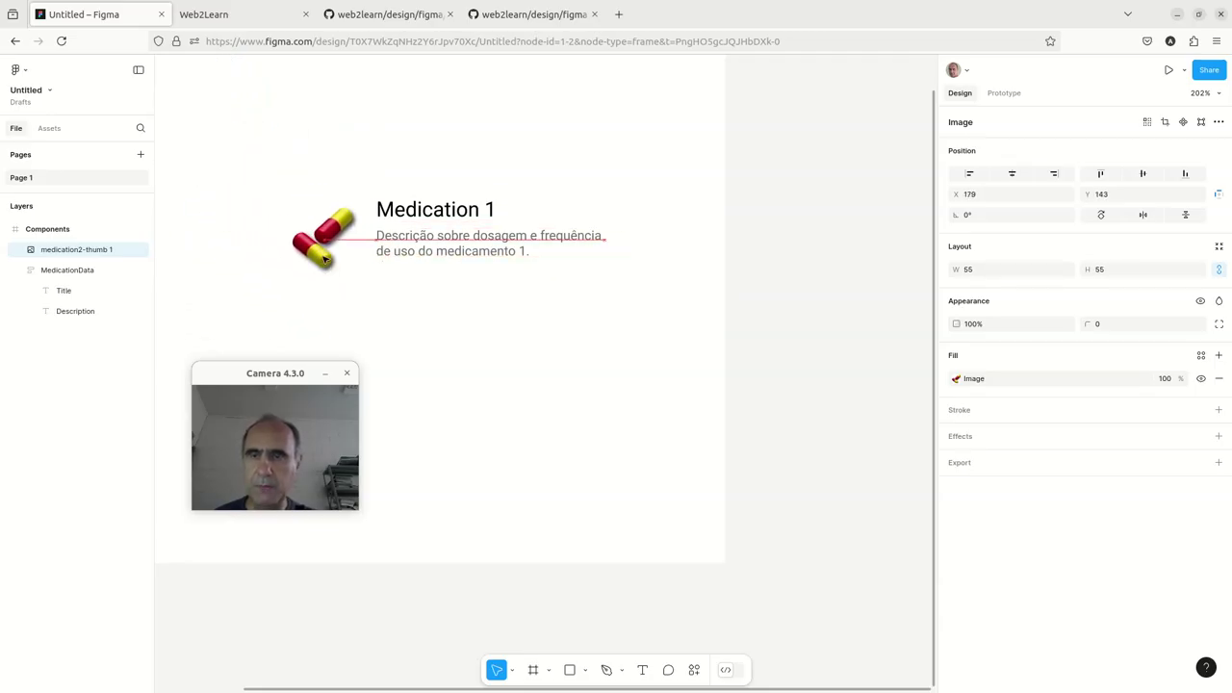
pyautogui.moveTo(369, 272); pyautogui.dragTo(365, 264)
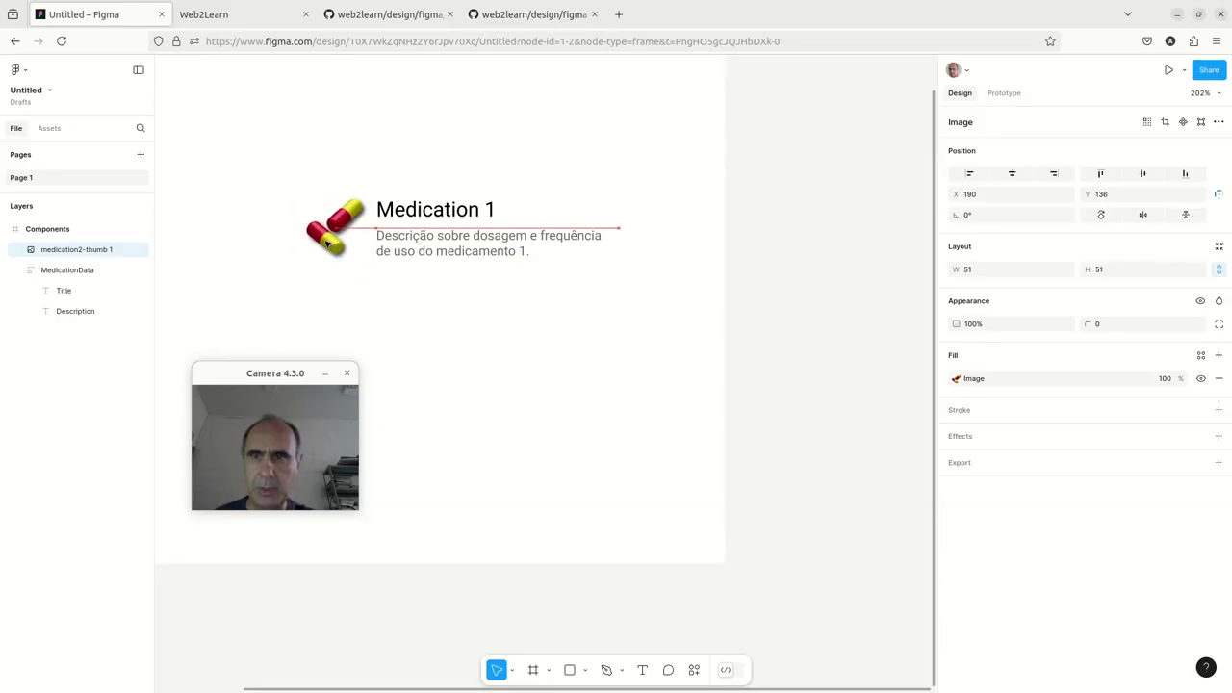
pyautogui.moveTo(320, 246); pyautogui.dragTo(321, 245)
pyautogui.click(403, 291)
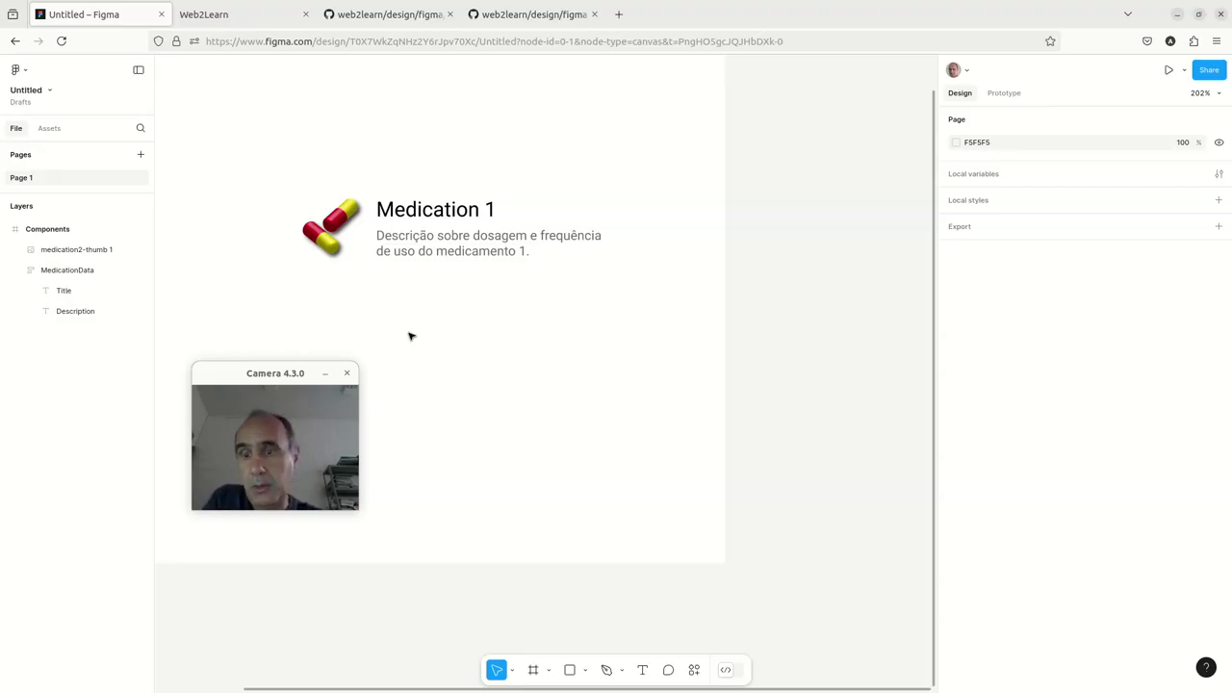
pyautogui.moveTo(263, 373); pyautogui.dragTo(419, 363)
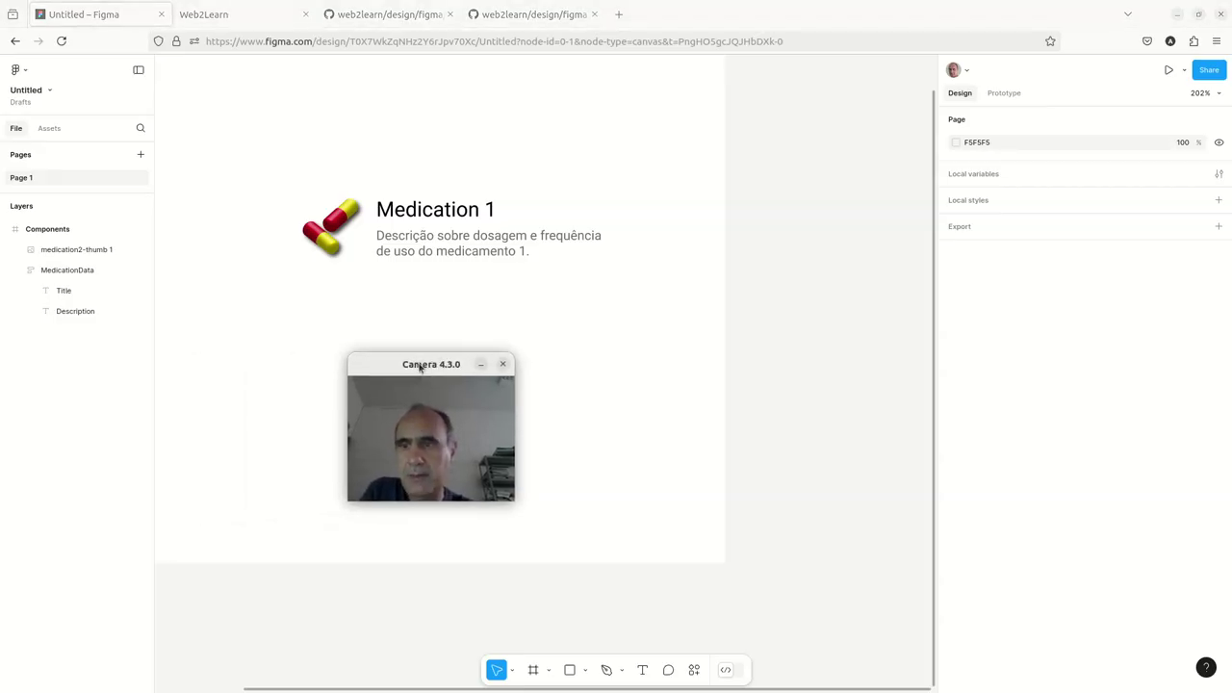
# Advance the slides past Labels to 'Dois Níveis de Frame (auto layout)', then return to Figma
pyautogui.doubleClick(69, 254)
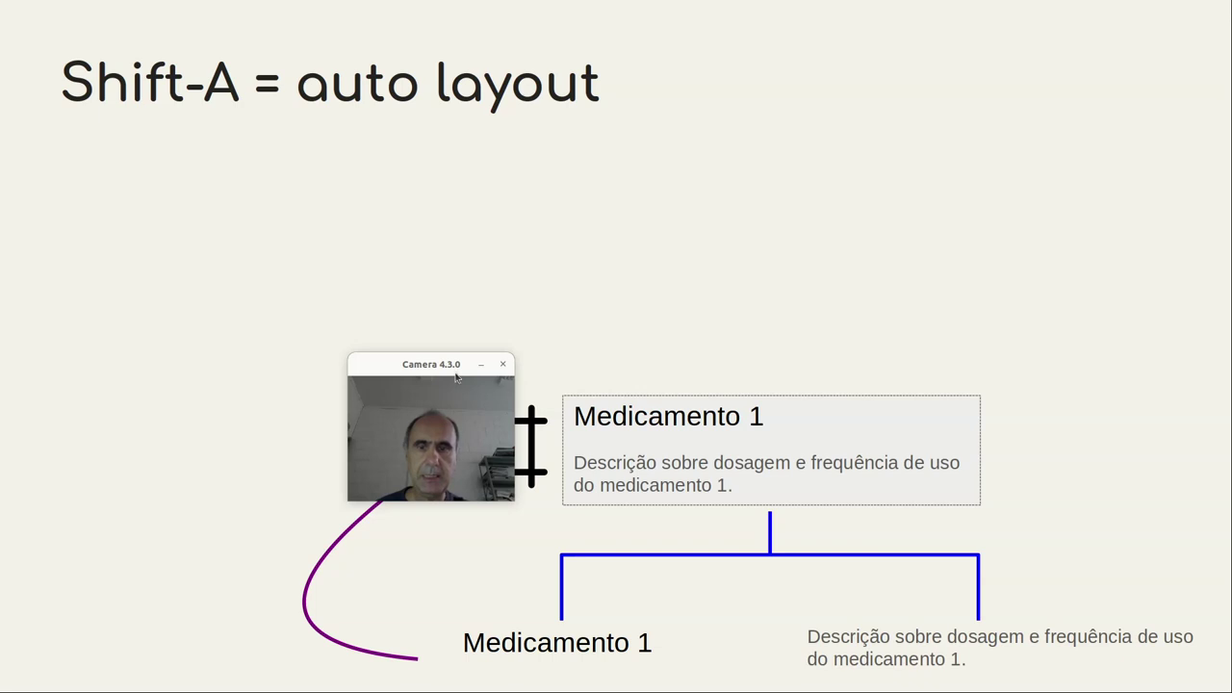
pyautogui.moveTo(440, 375); pyautogui.dragTo(845, 219)
pyautogui.press('Right')
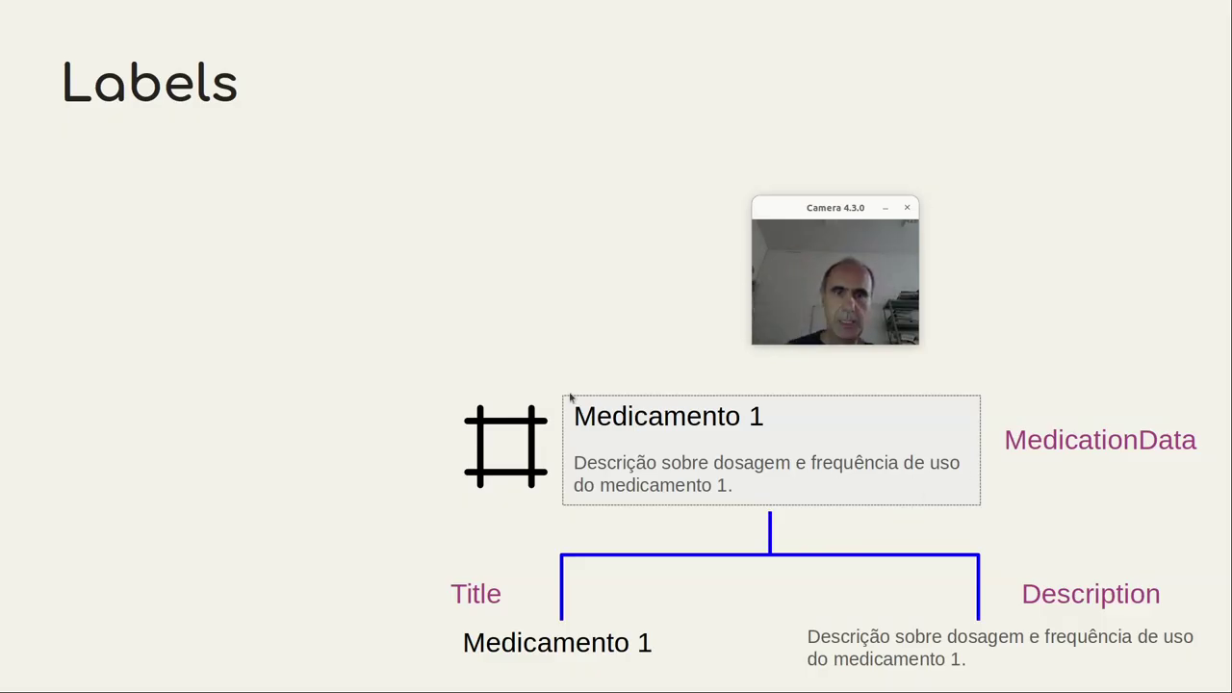
pyautogui.press('Right')
pyautogui.moveTo(826, 204); pyautogui.dragTo(231, 491)
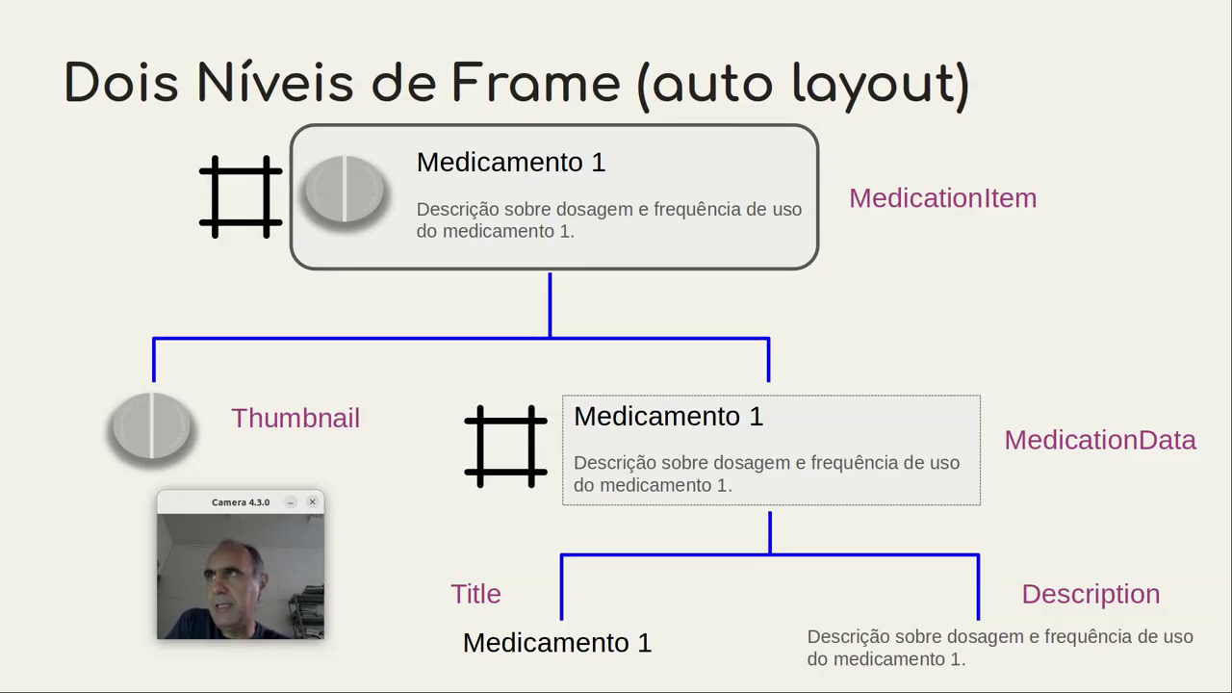
pyautogui.hotkey('alt', 'Tab')
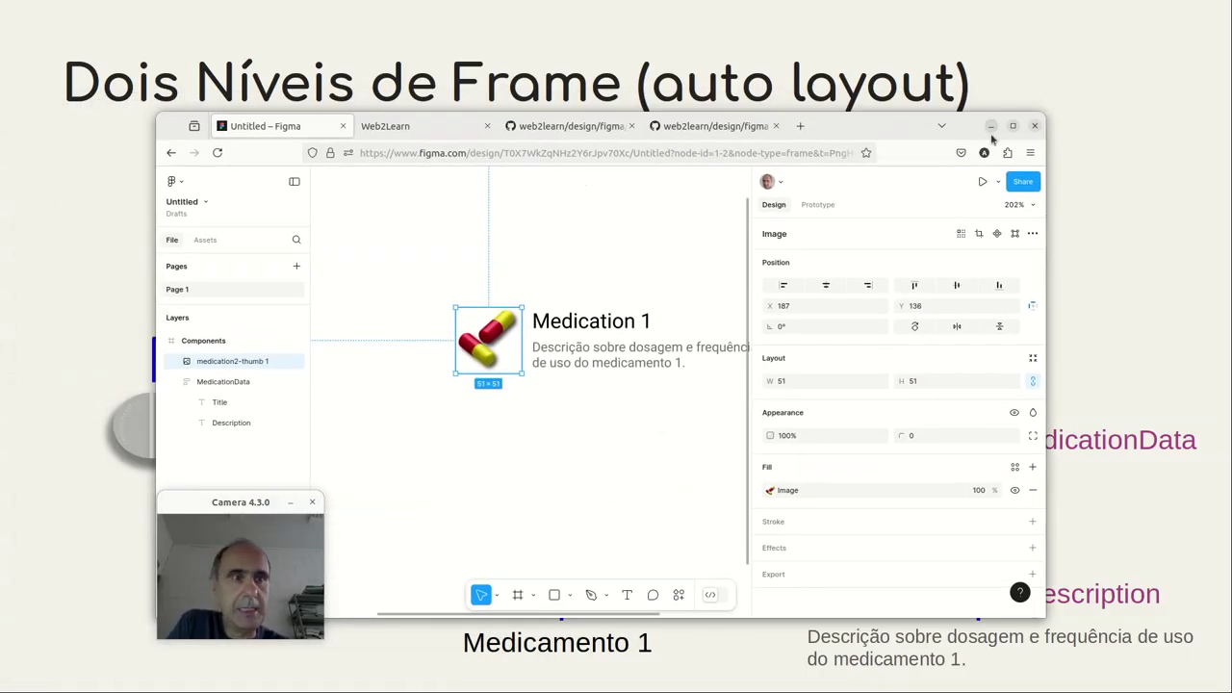
# Maximize the Figma browser window and select MedicationData together with the pill image
pyautogui.click(1014, 127)
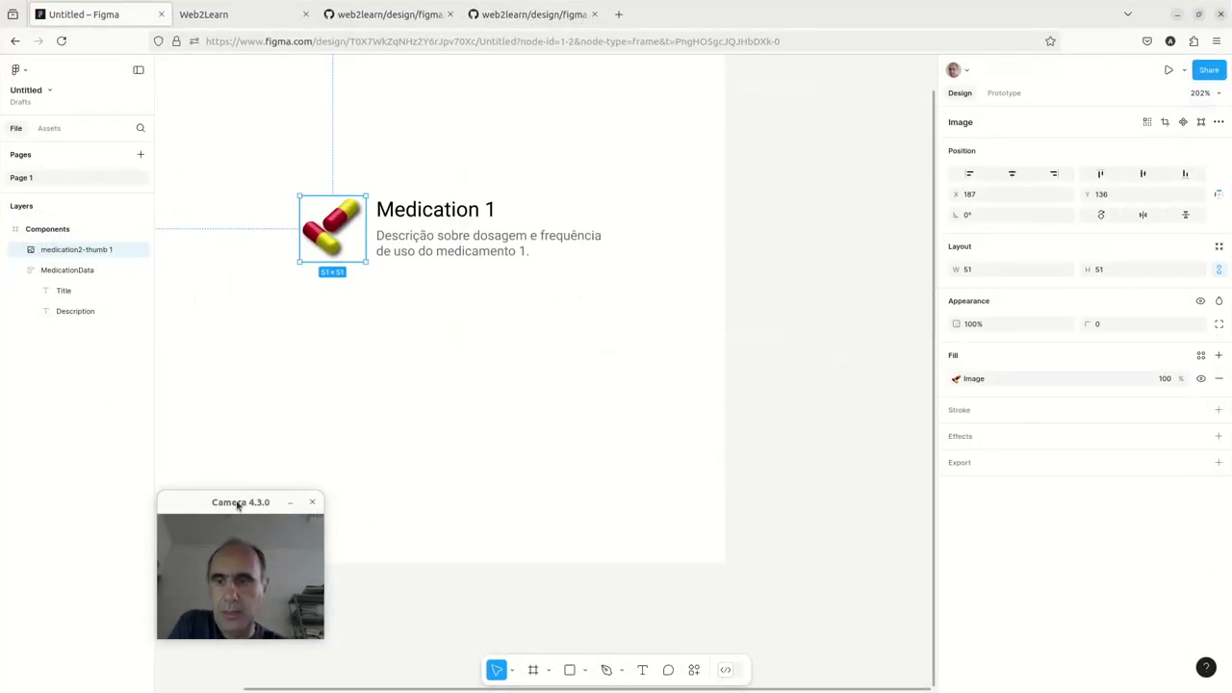
pyautogui.moveTo(239, 506); pyautogui.dragTo(458, 348)
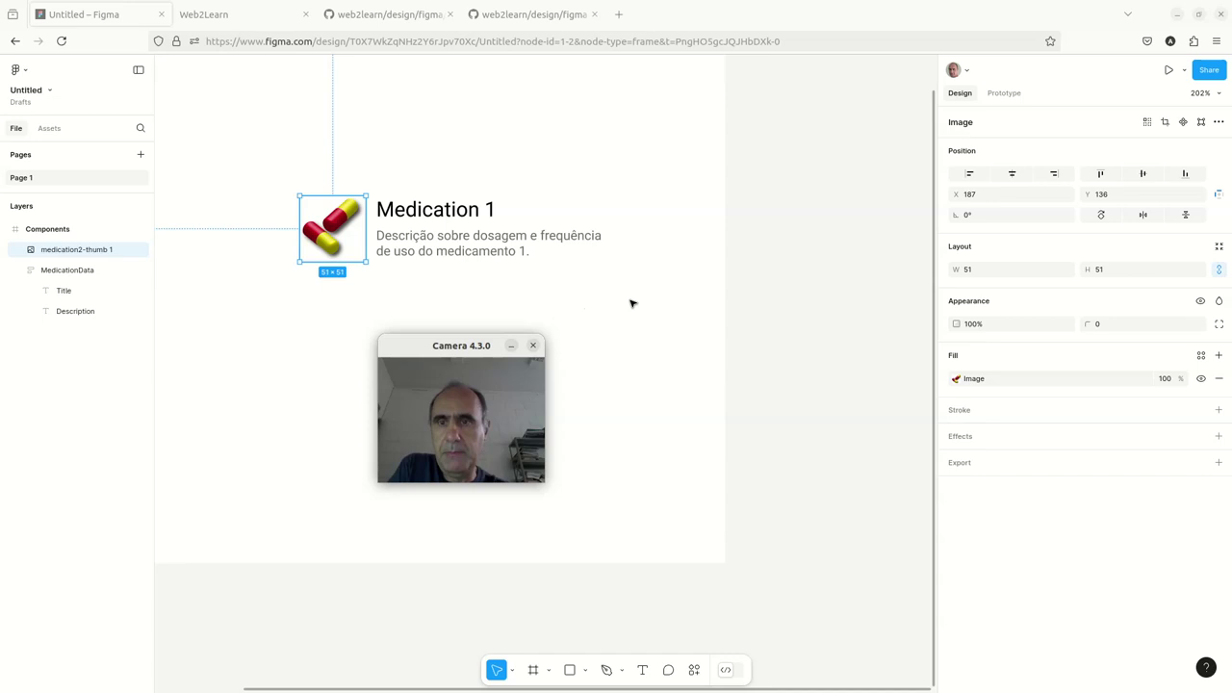
pyautogui.keyDown('shift'); pyautogui.click(530, 226); pyautogui.keyUp('shift')
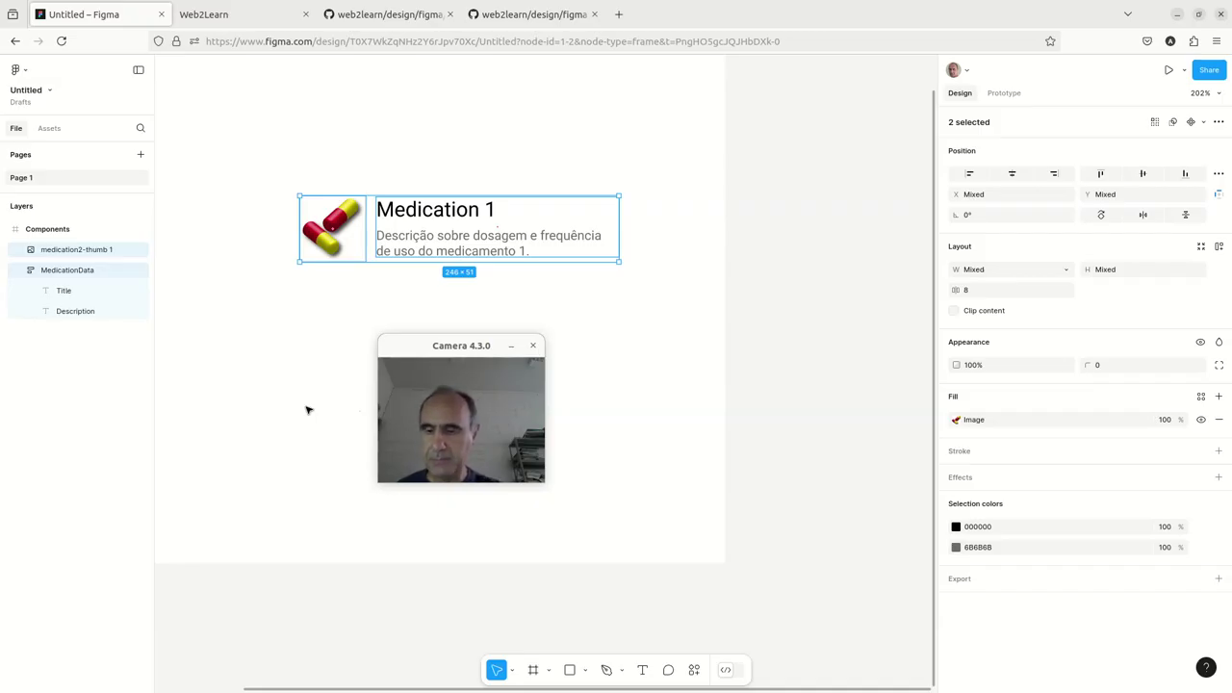
# Wrap the image and MedicationData in an auto layout frame and rename the image Thumbnail
pyautogui.hotkey('shift', 'a')
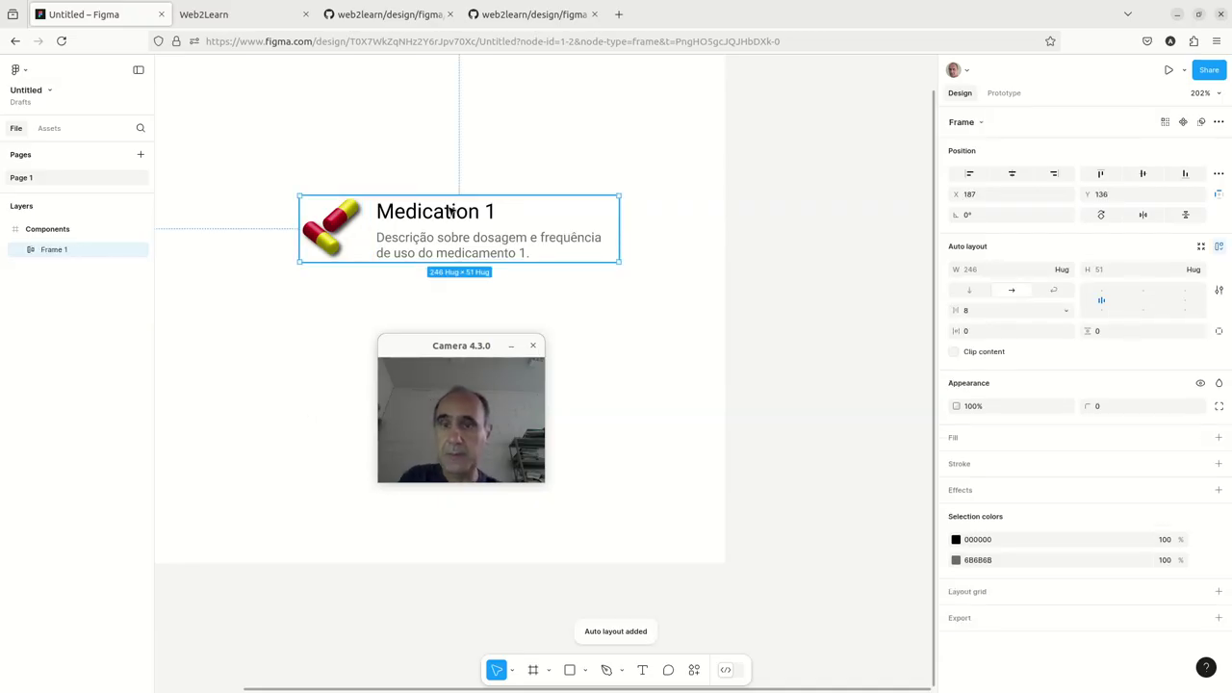
pyautogui.click(18, 251)
pyautogui.moveTo(427, 342); pyautogui.dragTo(205, 253)
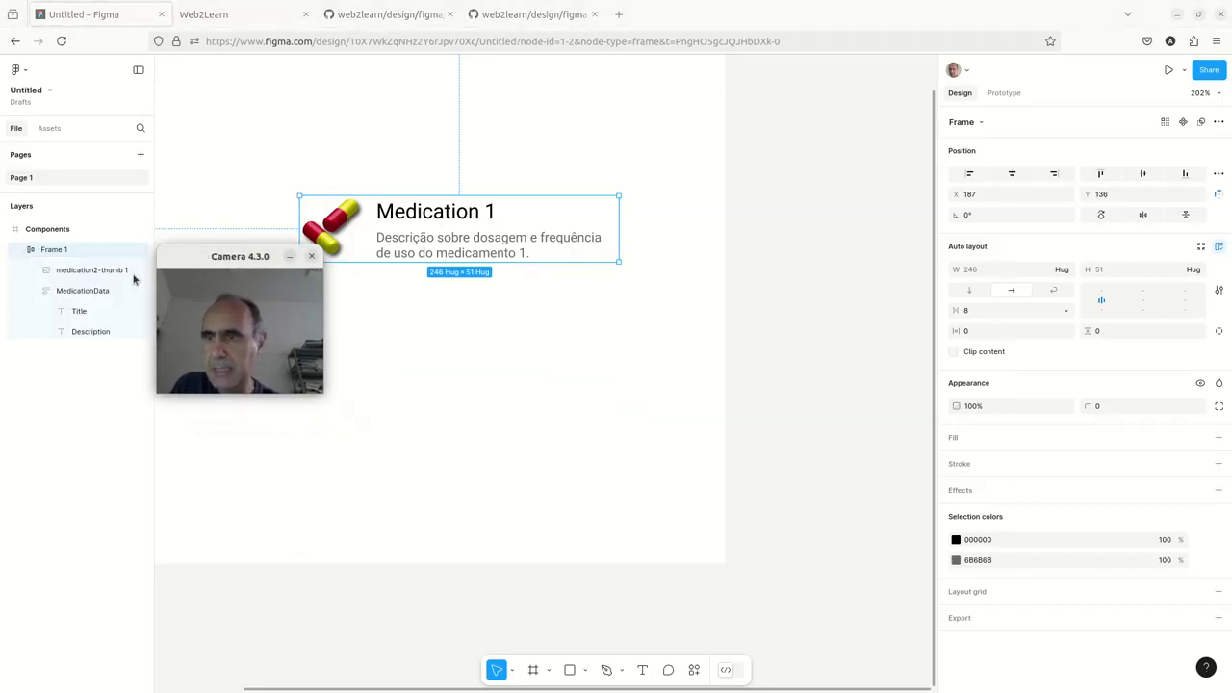
pyautogui.doubleClick(108, 270)
pyautogui.write('Thumbnail')
pyautogui.press('Return')
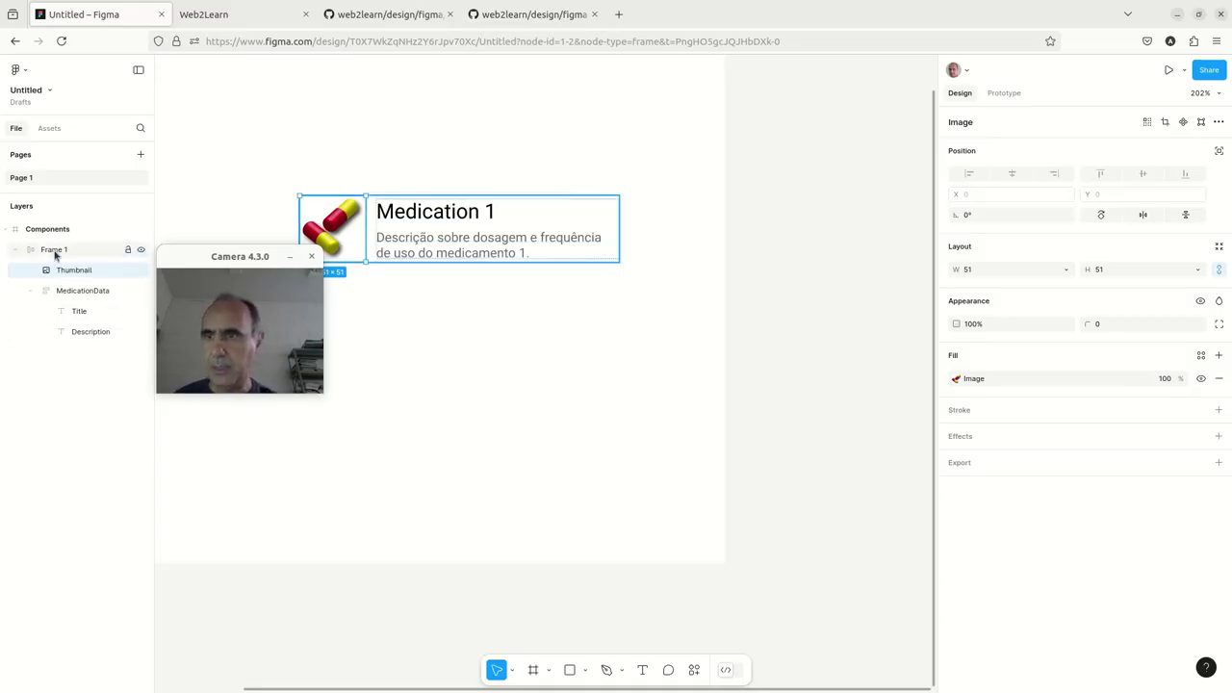
# Rename the new wrapping frame to MedicationItem
pyautogui.doubleClick(54, 250)
pyautogui.write('Medication')
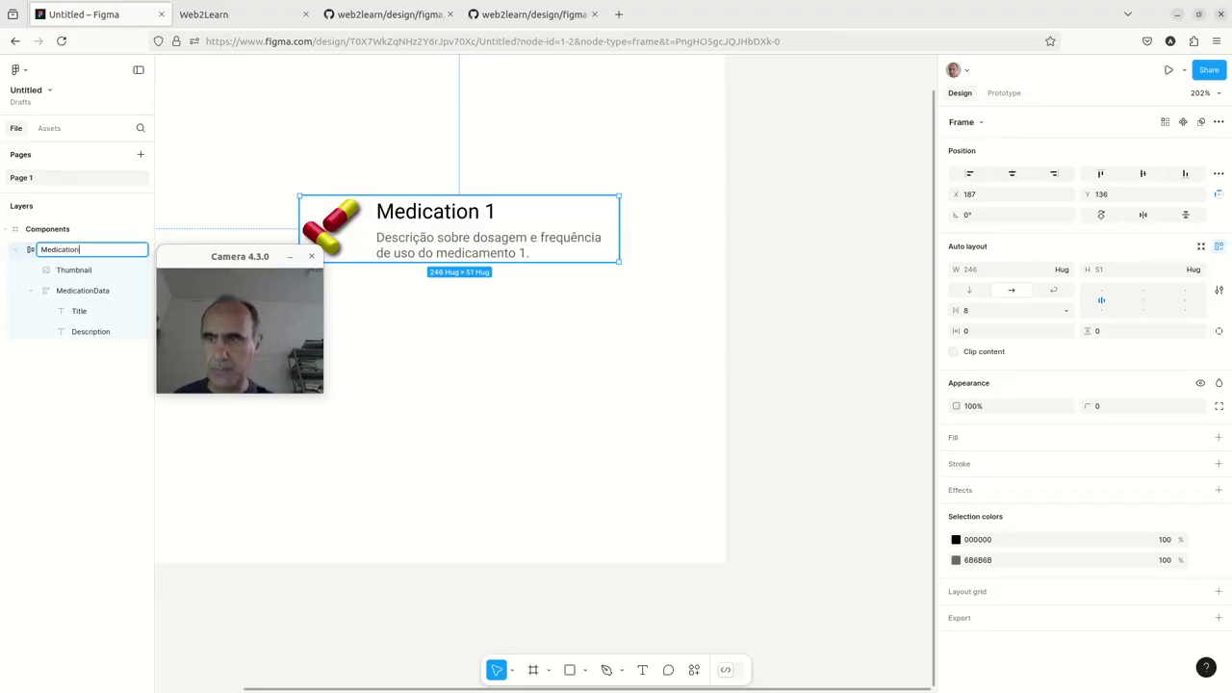
pyautogui.write('Item')
pyautogui.press('Return')
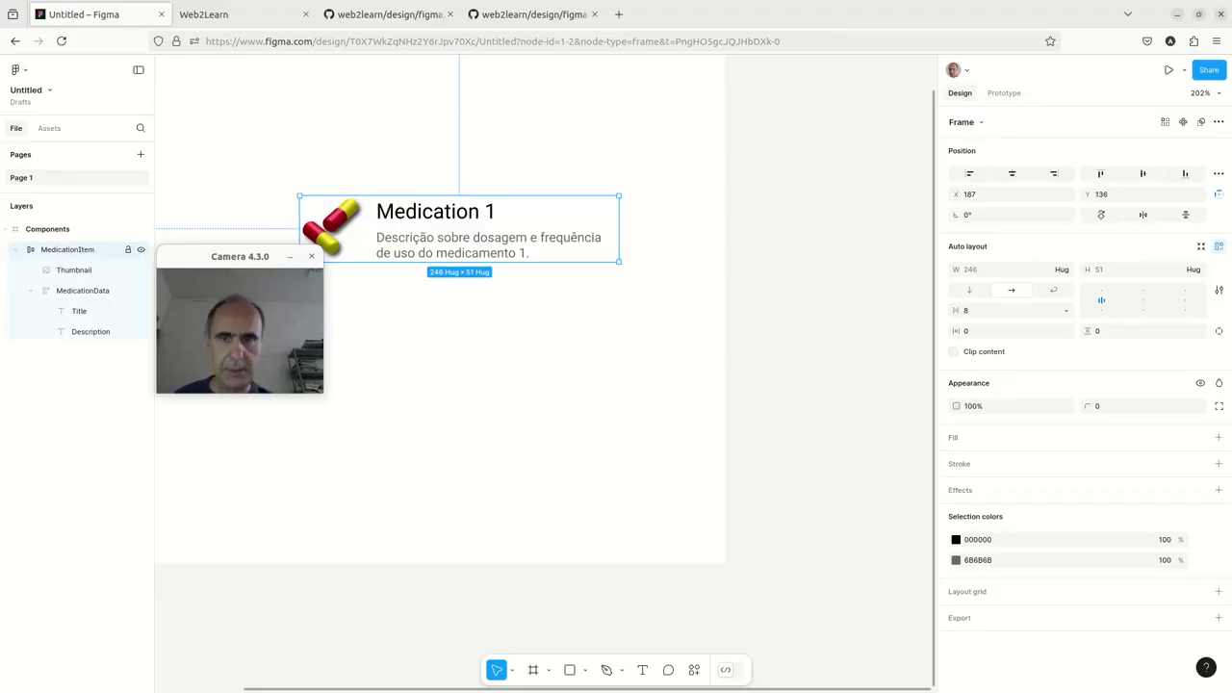
# Nudge the MedicationItem card slightly right and down on the canvas
pyautogui.moveTo(240, 258); pyautogui.dragTo(549, 345)
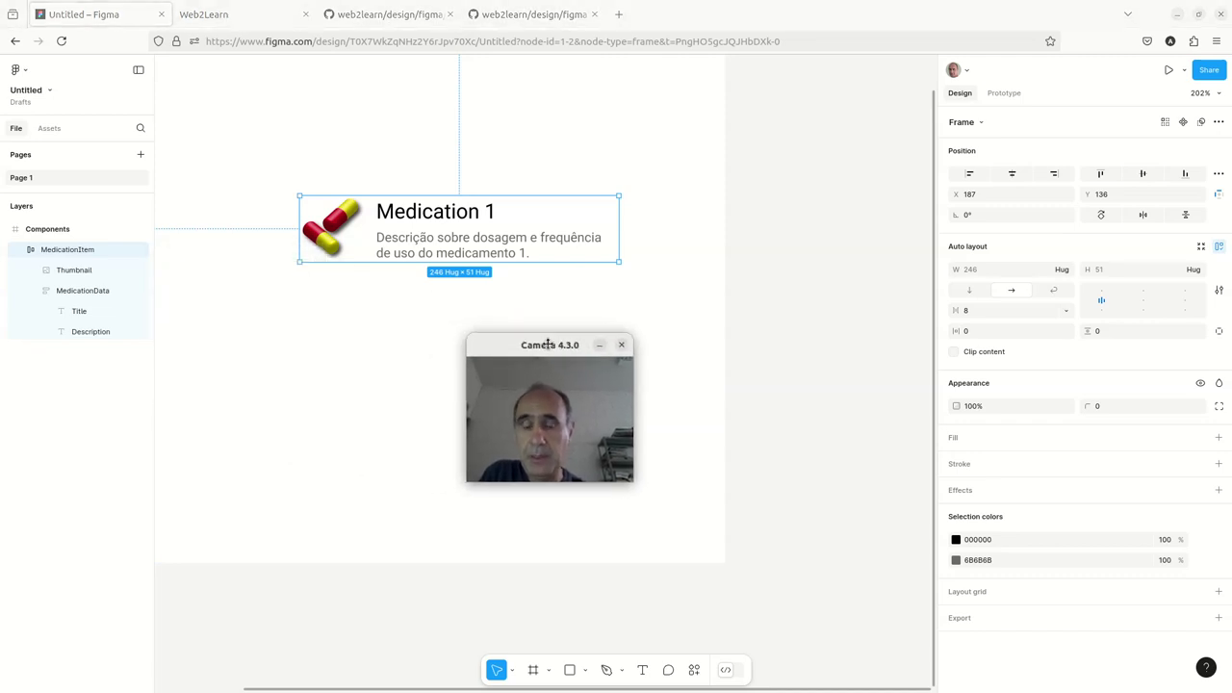
pyautogui.moveTo(476, 220); pyautogui.dragTo(515, 234)
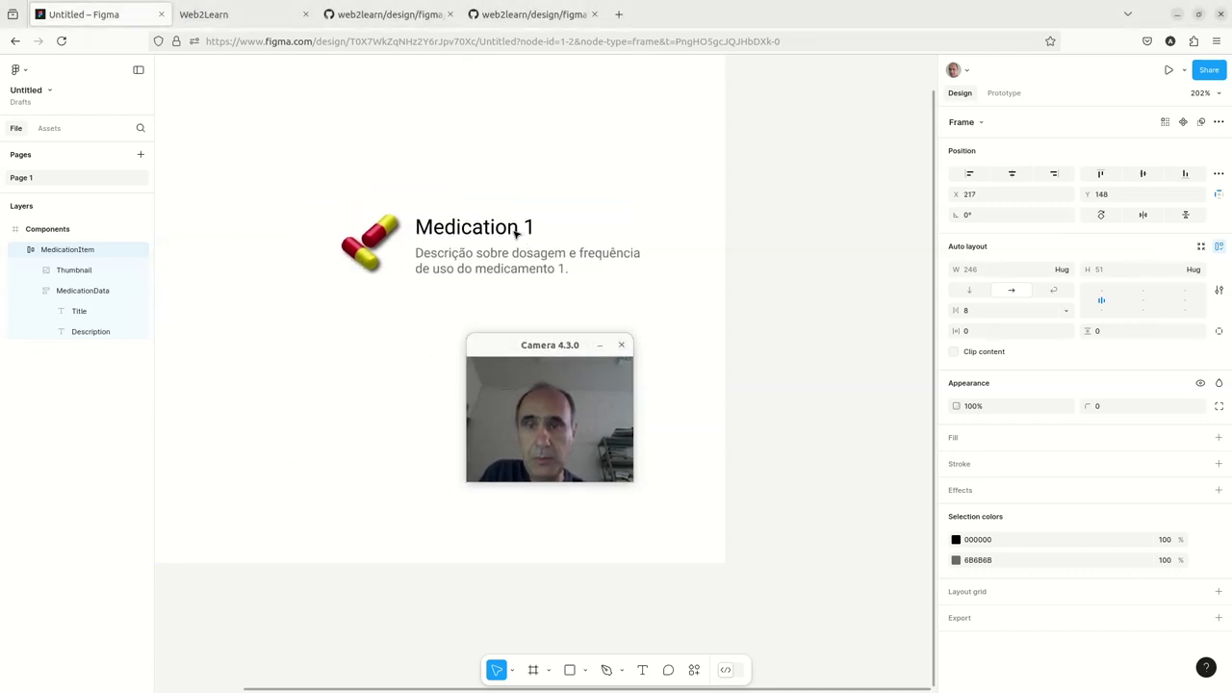
pyautogui.moveTo(531, 349); pyautogui.dragTo(826, 252)
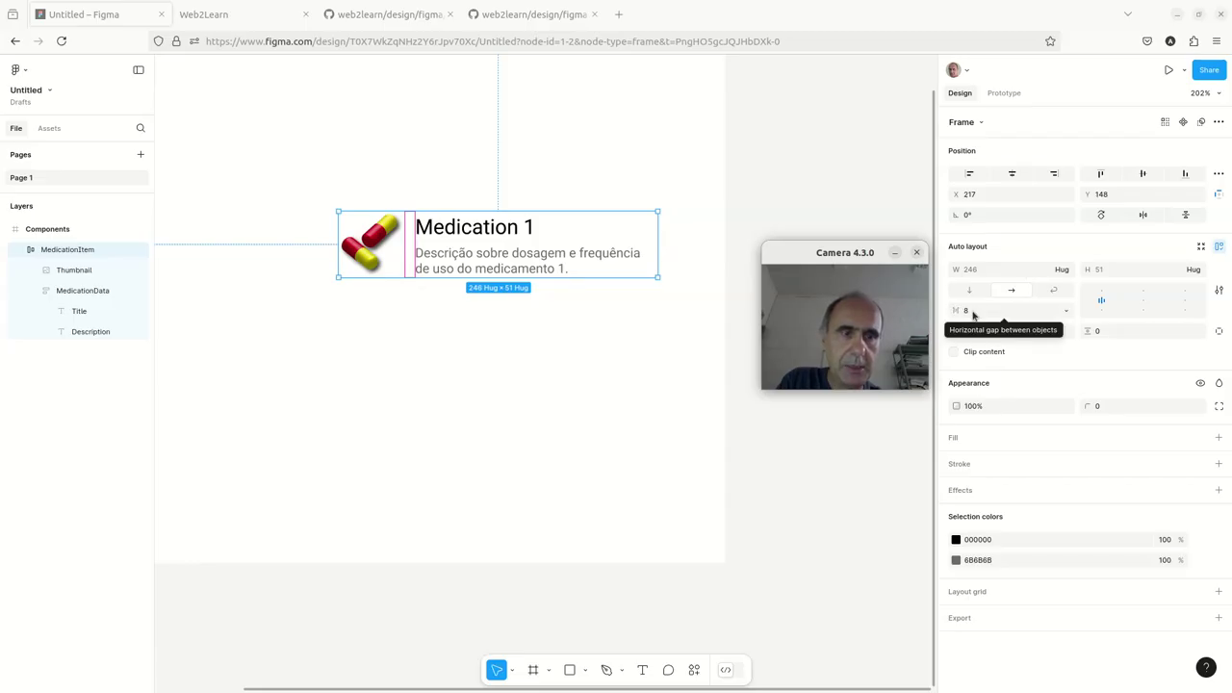
# Set the Thumbnail-to-MedicationData gap to 5, narrowing the card to 243×51
pyautogui.click(973, 312)
pyautogui.write('5')
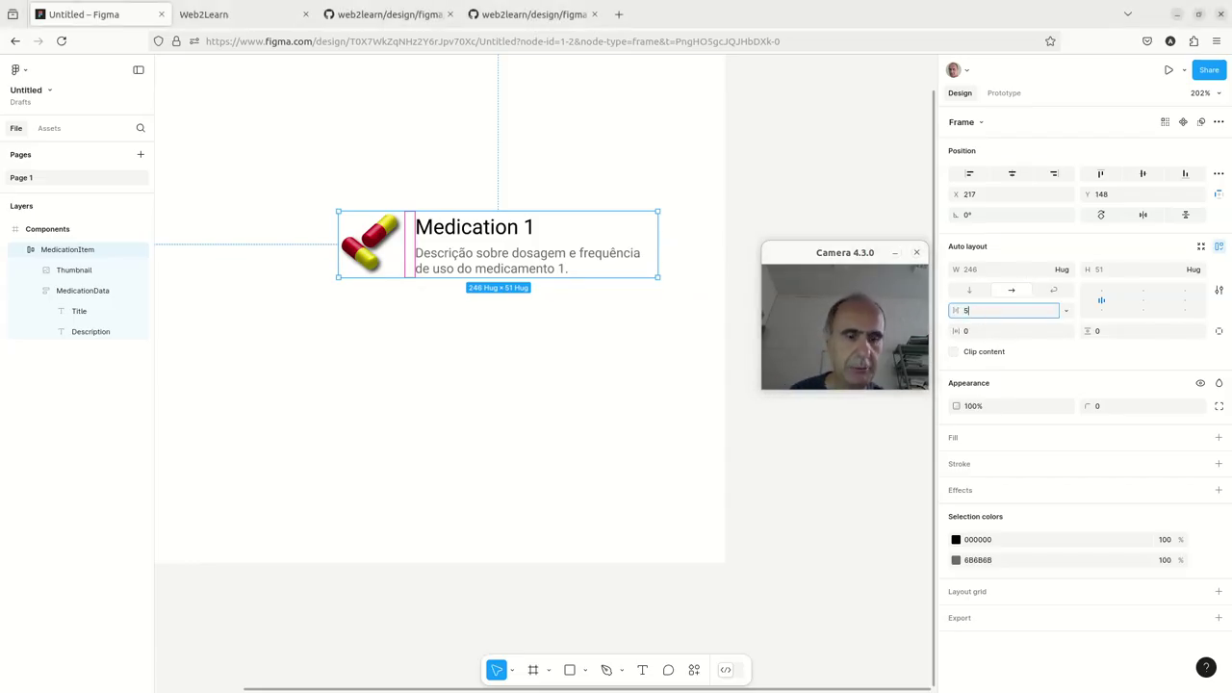
pyautogui.press('Return')
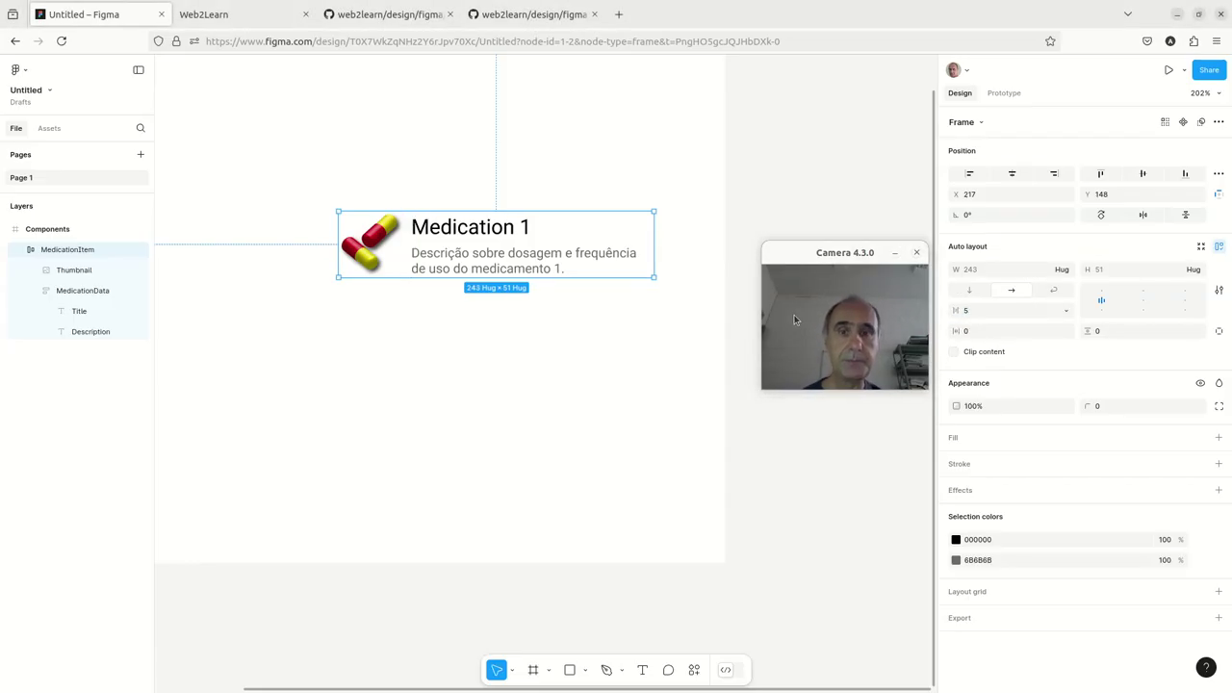
pyautogui.click(710, 299)
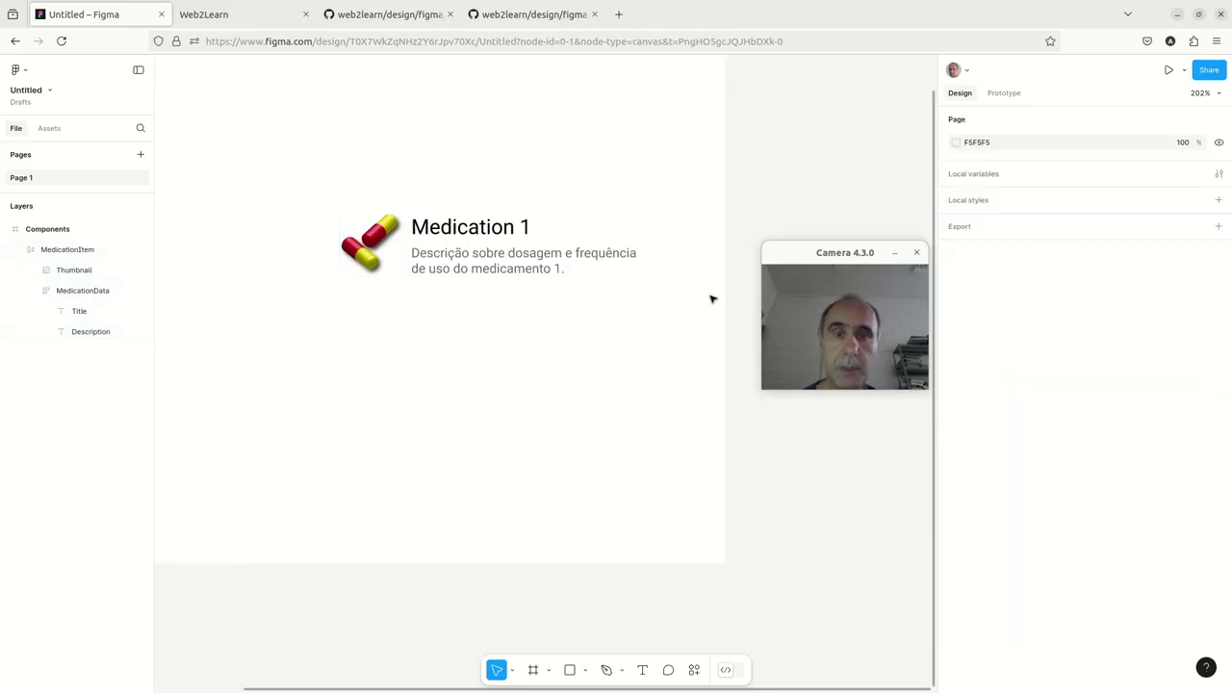
pyautogui.click(607, 253)
pyautogui.moveTo(827, 255); pyautogui.dragTo(755, 242)
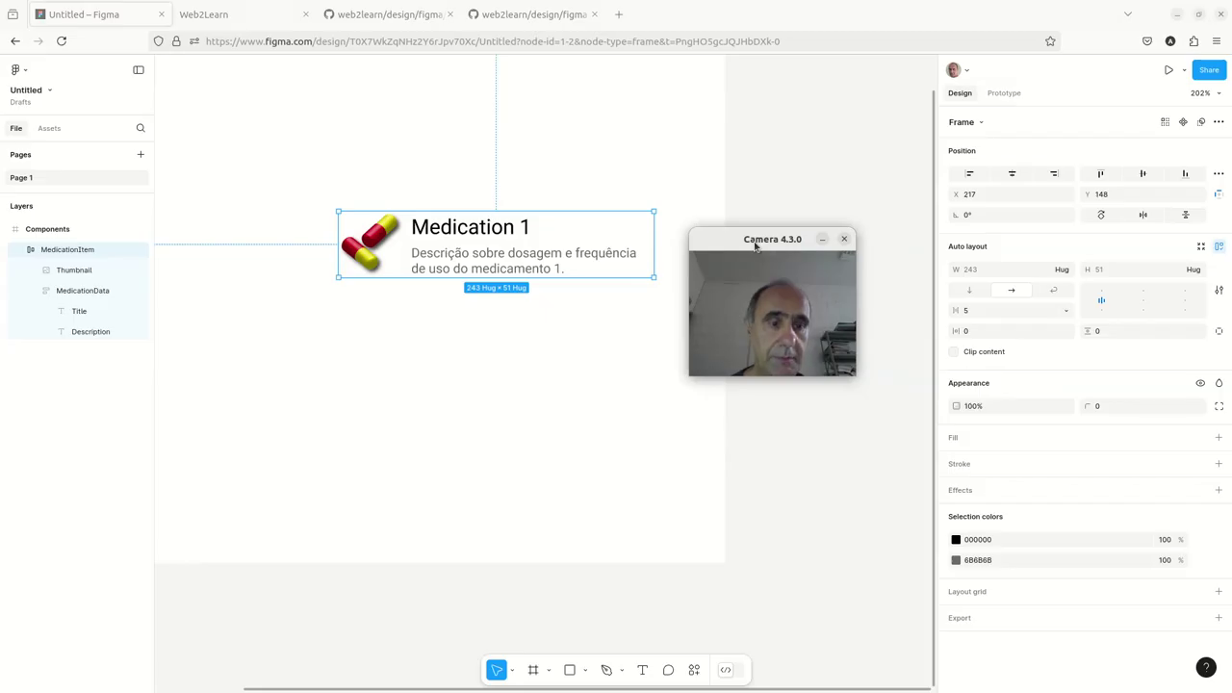
pyautogui.moveTo(756, 245); pyautogui.dragTo(814, 449)
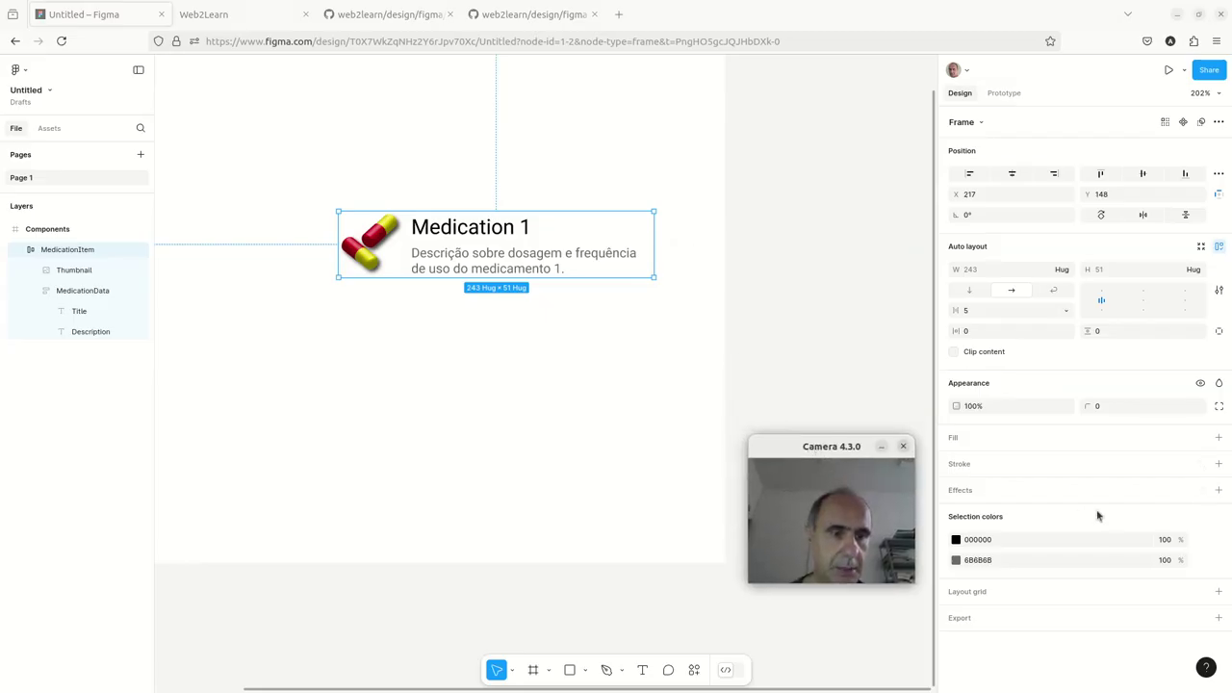
# Give MedicationItem a 1 px black inside stroke and a corner radius of 10
pyautogui.click(1177, 468)
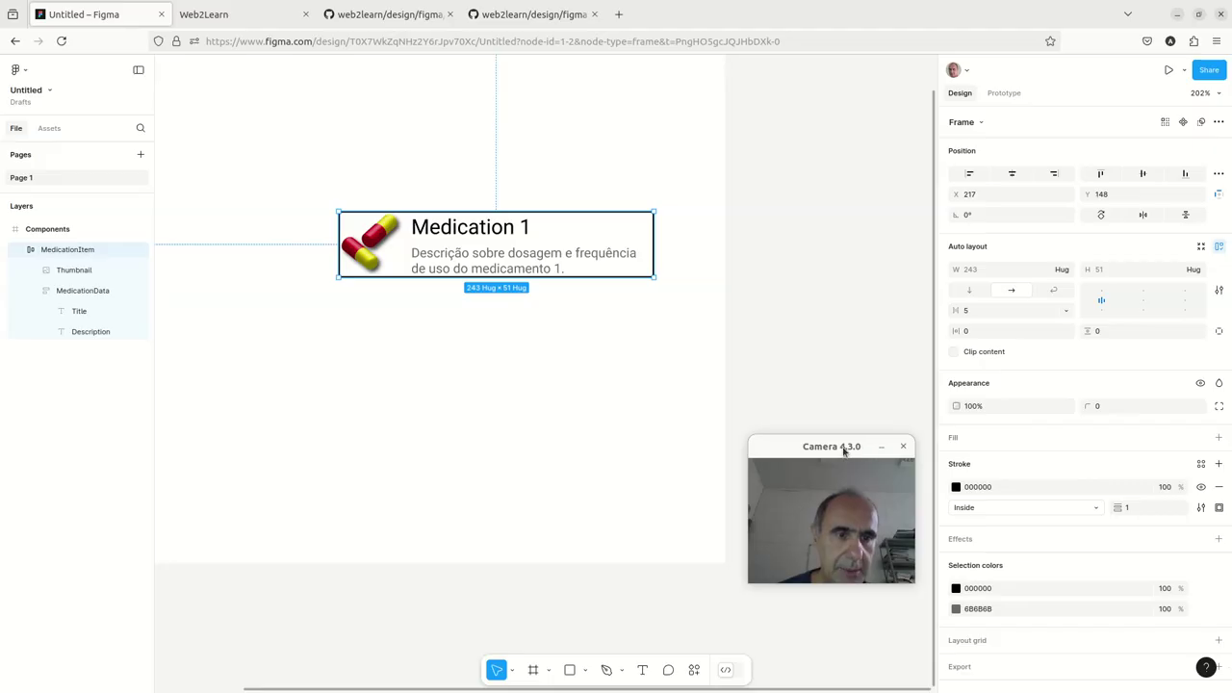
pyautogui.moveTo(844, 450); pyautogui.dragTo(846, 372)
pyautogui.click(1124, 414)
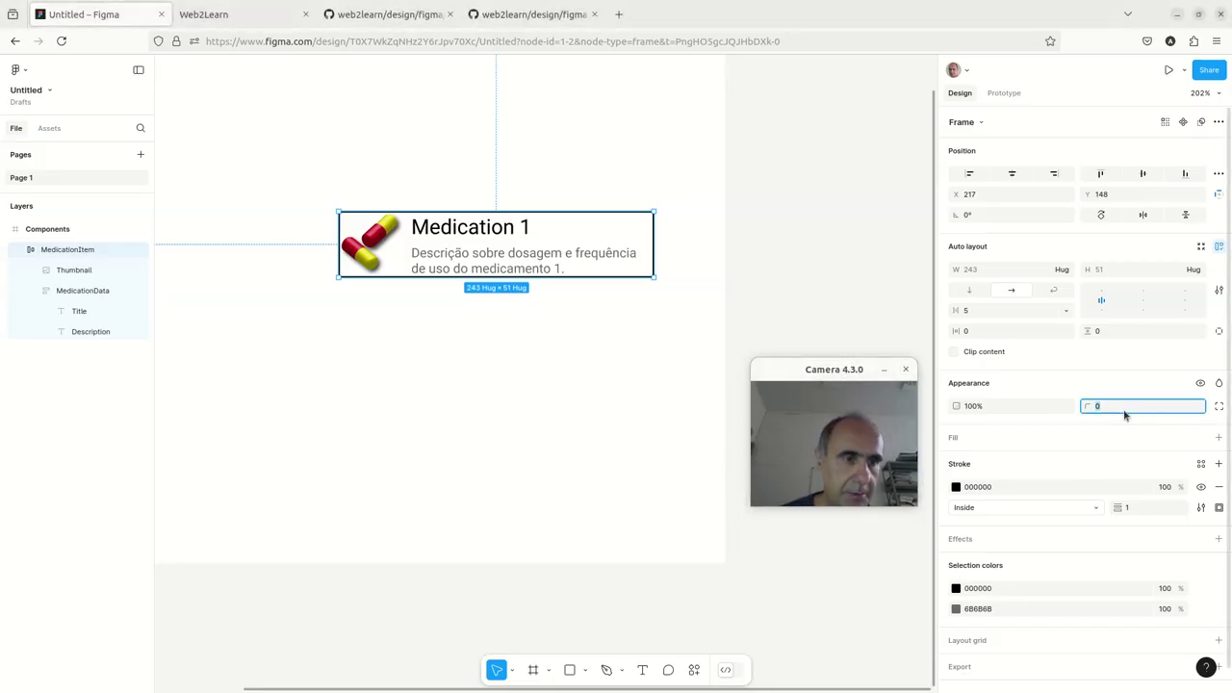
pyautogui.write('10')
pyautogui.press('Return')
pyautogui.moveTo(823, 360)
pyautogui.mouseDown()
pyautogui.moveTo(736, 302)
pyautogui.moveTo(747, 187)
pyautogui.mouseUp()
pyautogui.click(792, 404)
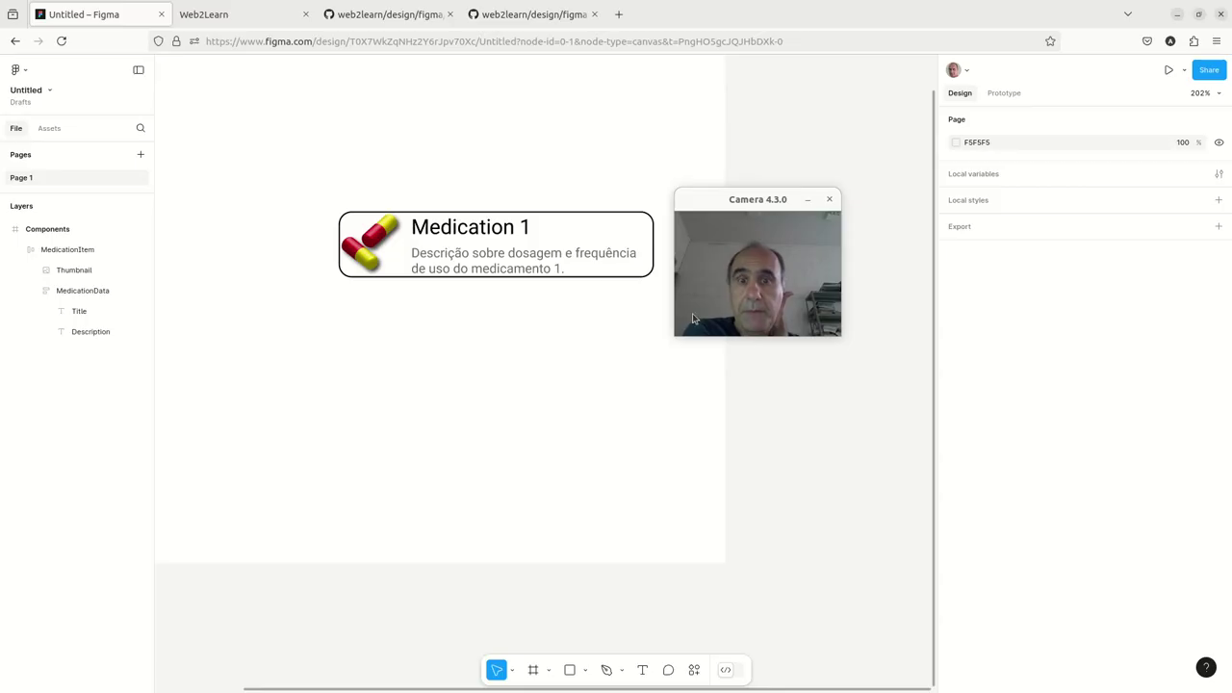
pyautogui.click(547, 248)
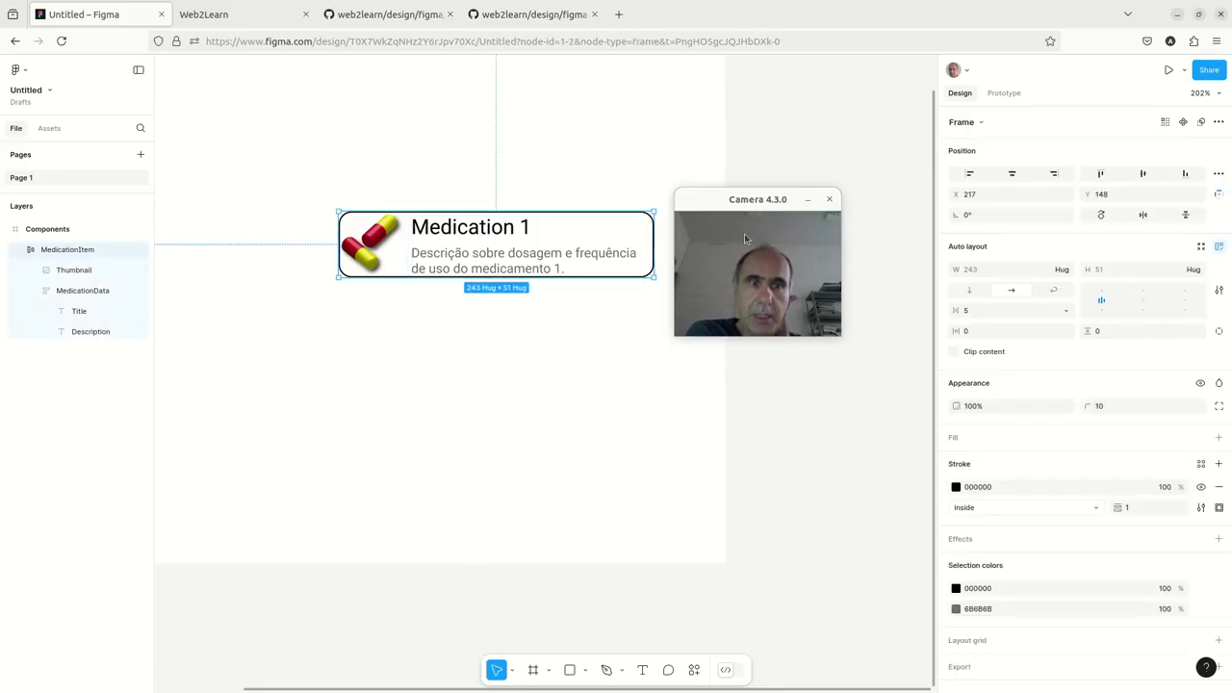
pyautogui.moveTo(734, 199)
pyautogui.mouseDown()
pyautogui.moveTo(809, 305)
pyautogui.moveTo(810, 358)
pyautogui.mouseUp()
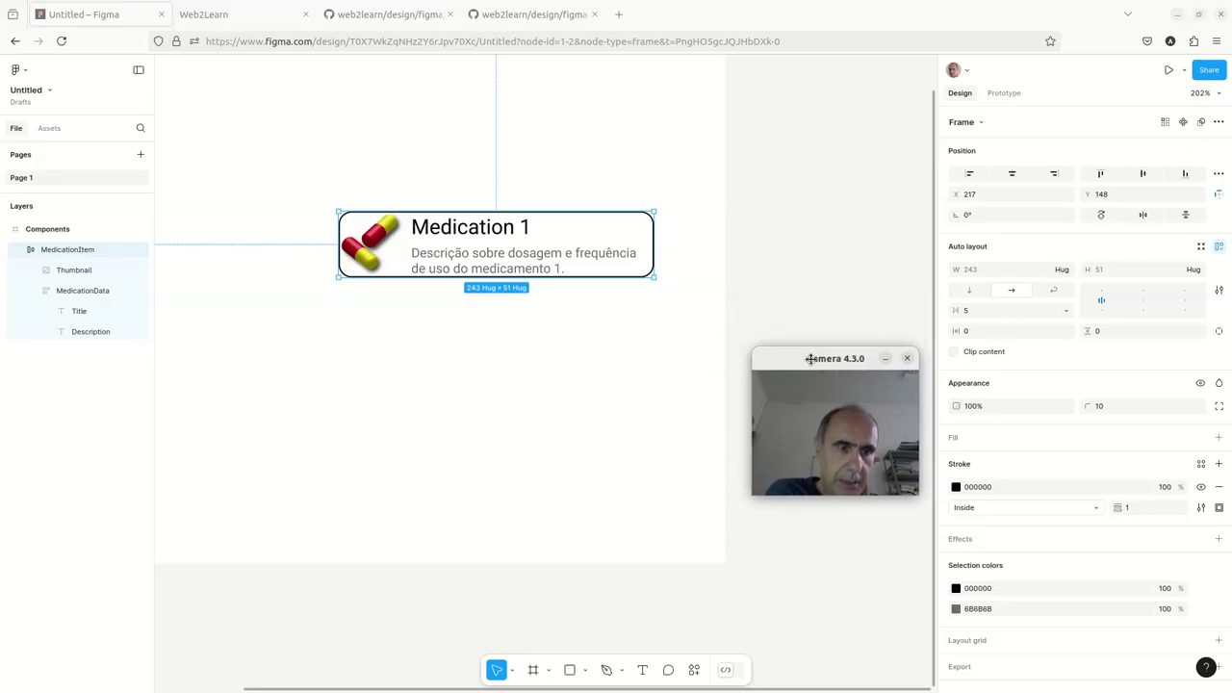
pyautogui.scroll(-1, 1021, 481)
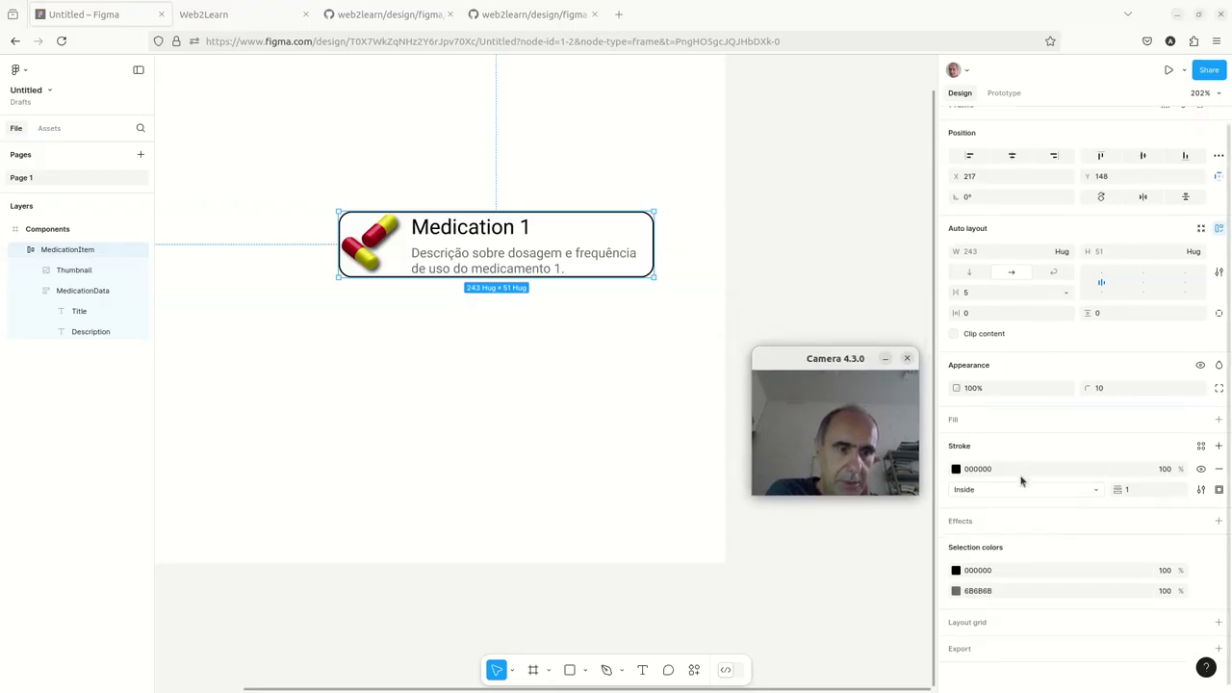
pyautogui.scroll(1, 1021, 481)
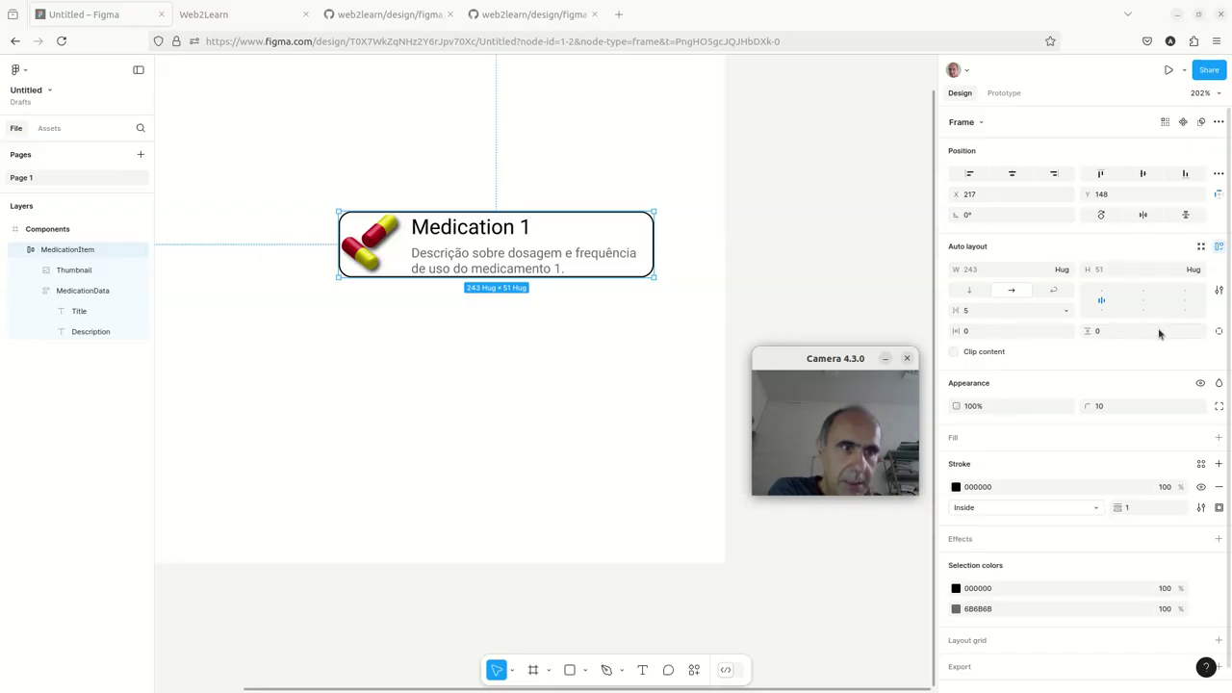
# Set MedicationItem's horizontal and vertical padding to 5 each, growing it to 253×61
pyautogui.click(975, 332)
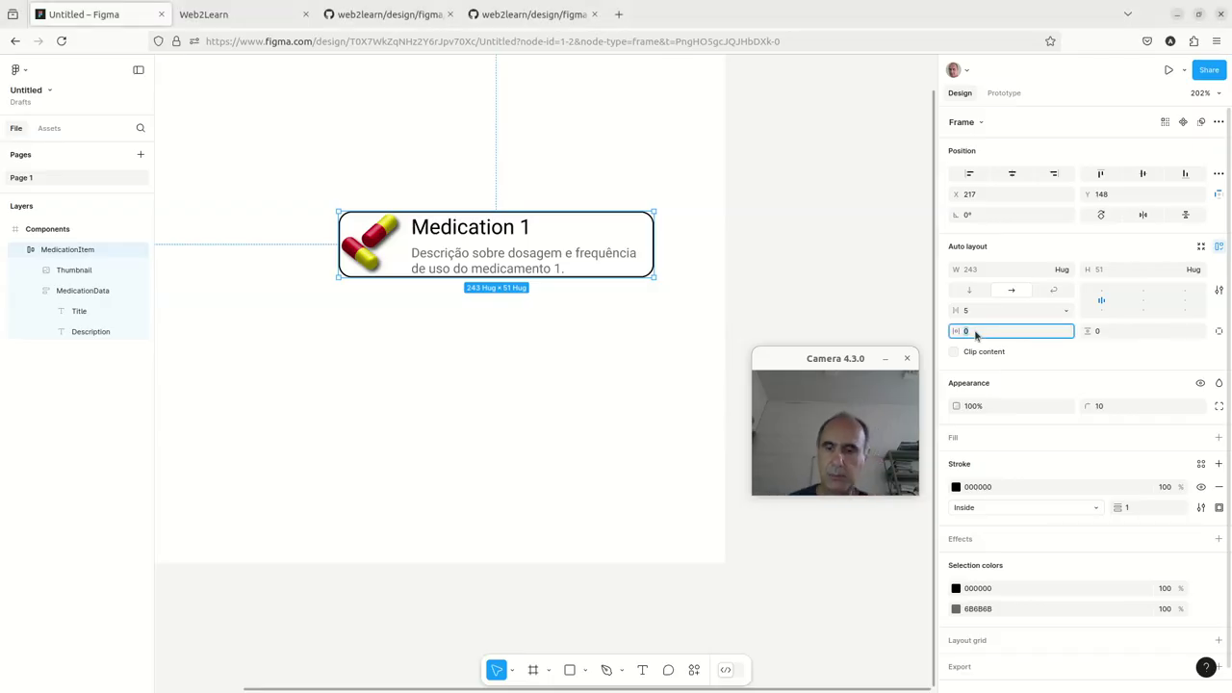
pyautogui.write('5')
pyautogui.press('Return')
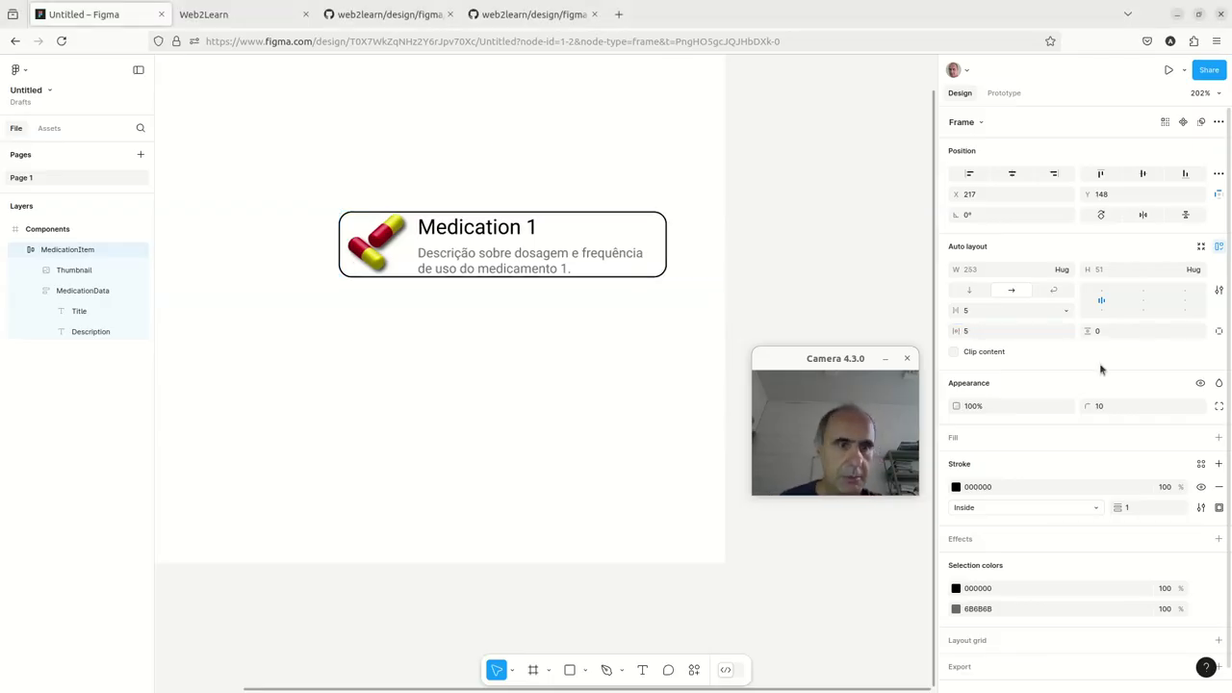
pyautogui.click(1114, 333)
pyautogui.write('5')
pyautogui.press('Return')
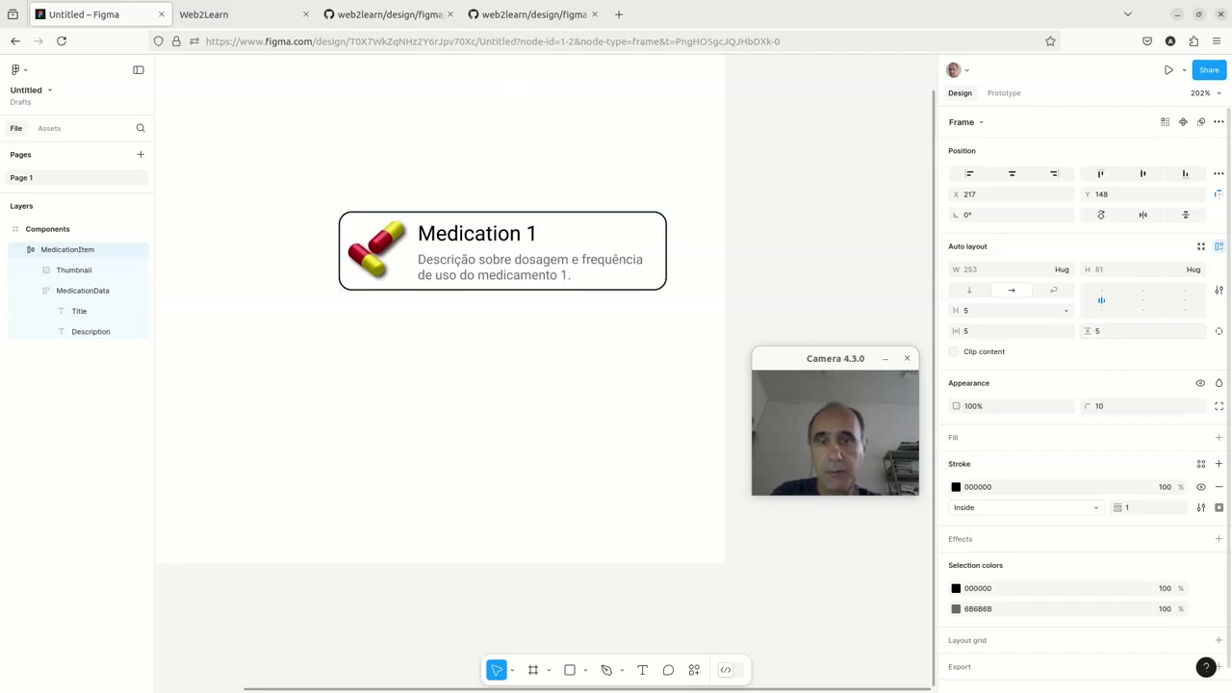
pyautogui.moveTo(850, 358); pyautogui.dragTo(784, 197)
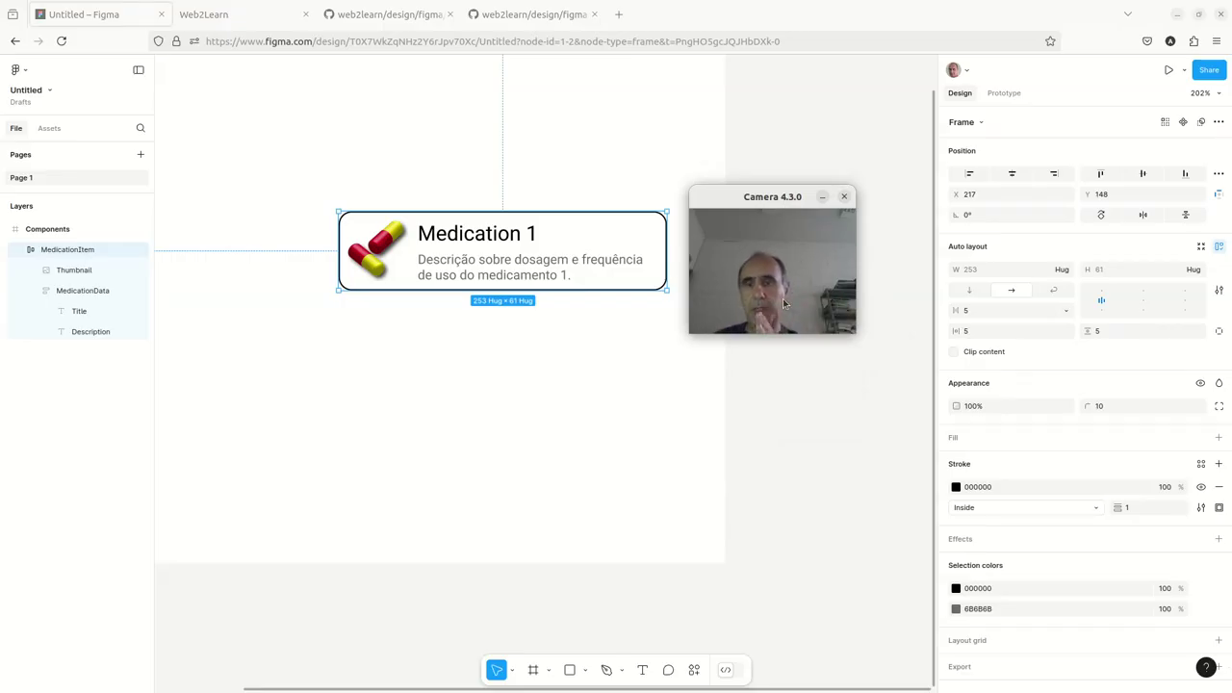
# Move the MedicationItem card up and left on the canvas to X 182, Y 106
pyautogui.moveTo(612, 231)
pyautogui.mouseDown()
pyautogui.moveTo(565, 211)
pyautogui.moveTo(569, 184)
pyautogui.mouseUp()
pyautogui.moveTo(751, 197); pyautogui.dragTo(708, 162)
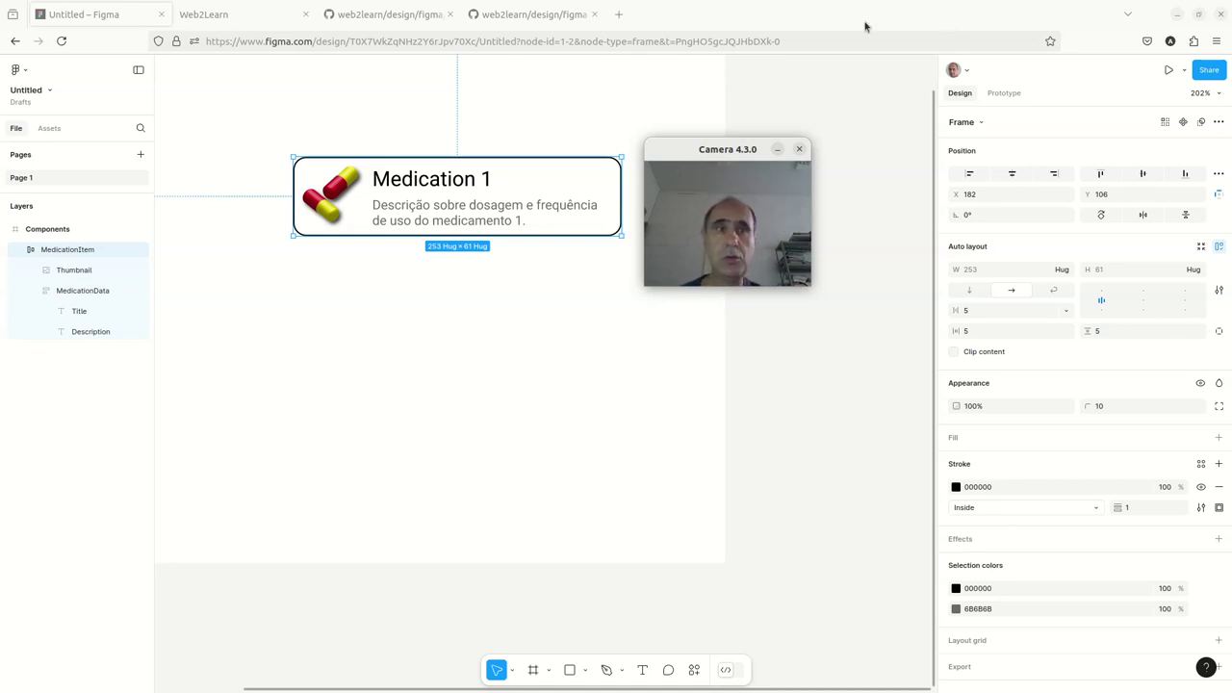
pyautogui.hotkey('alt', 'Tab')
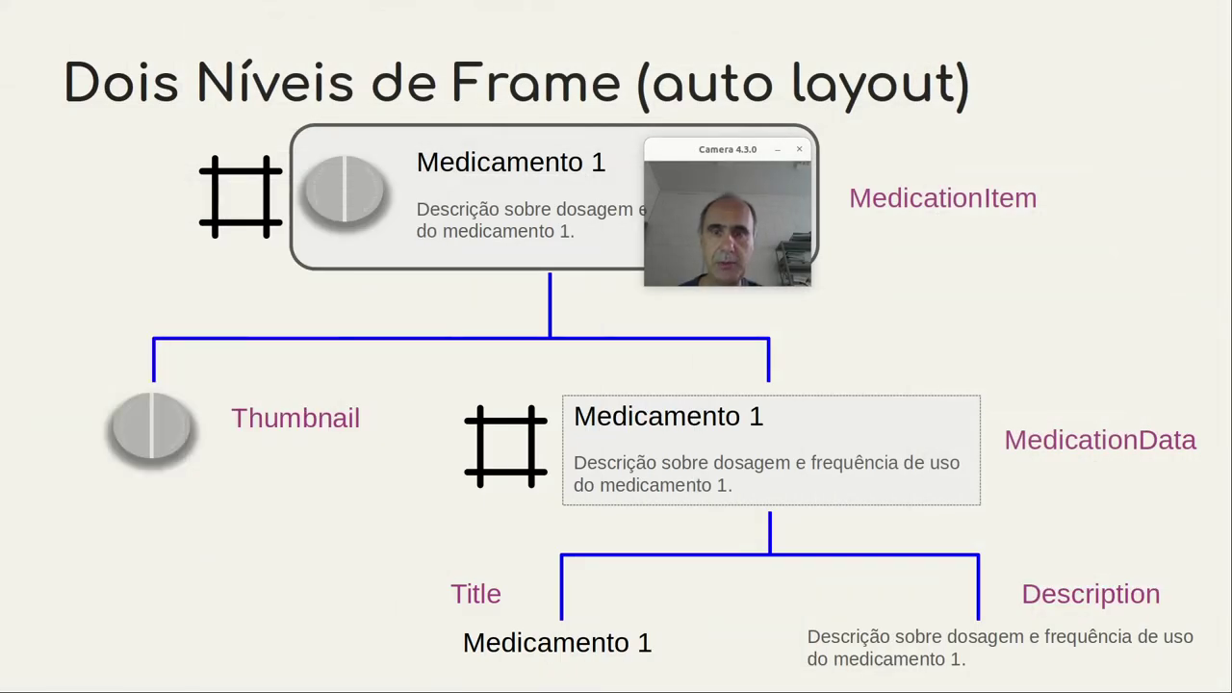
pyautogui.press('Right')
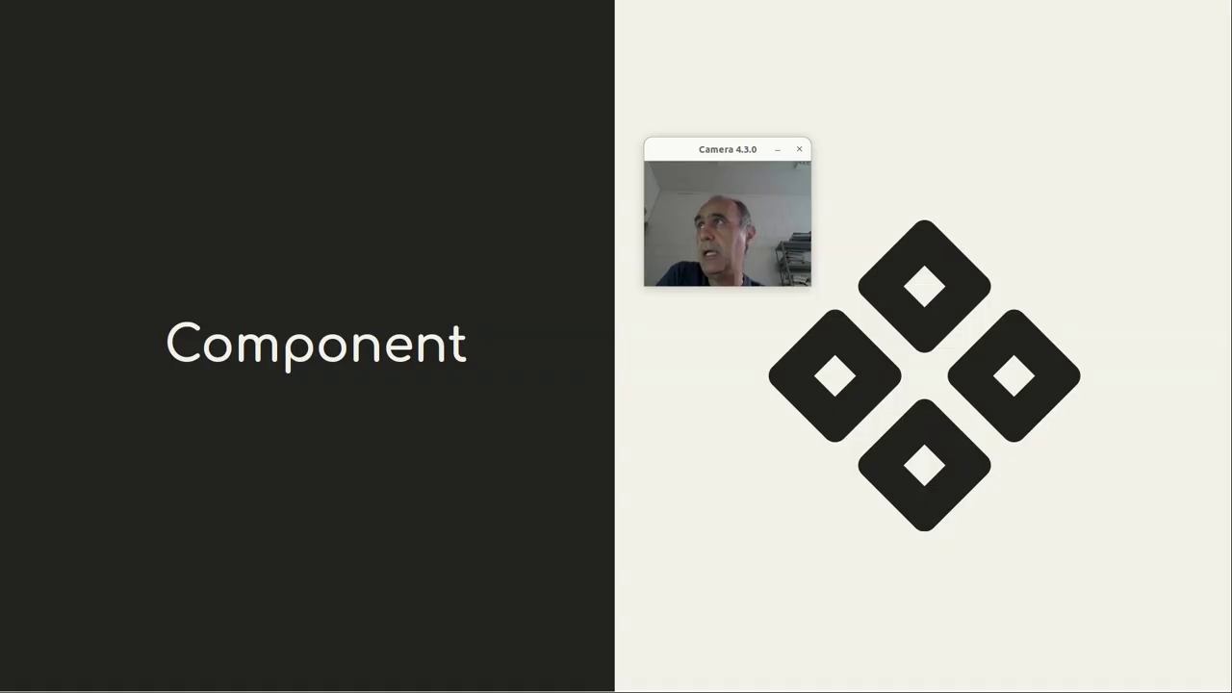
pyautogui.hotkey('alt', 'Tab')
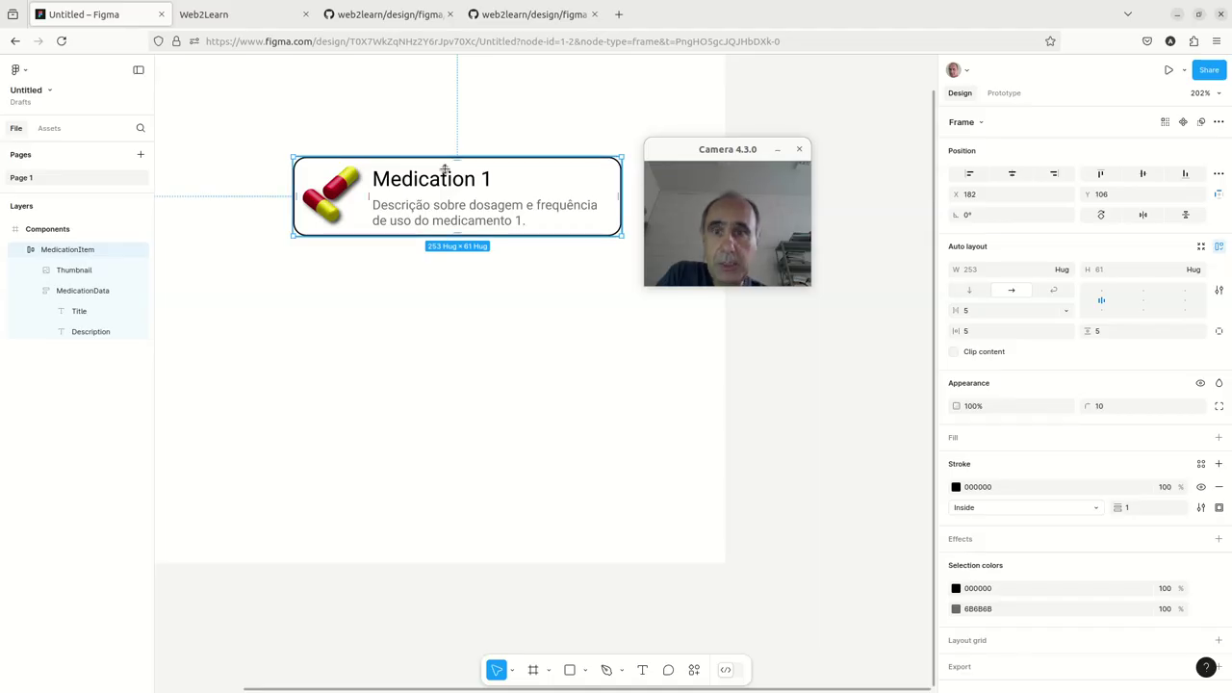
# Turn the 253×61 MedicationItem frame into a main component
pyautogui.moveTo(705, 150); pyautogui.dragTo(800, 127)
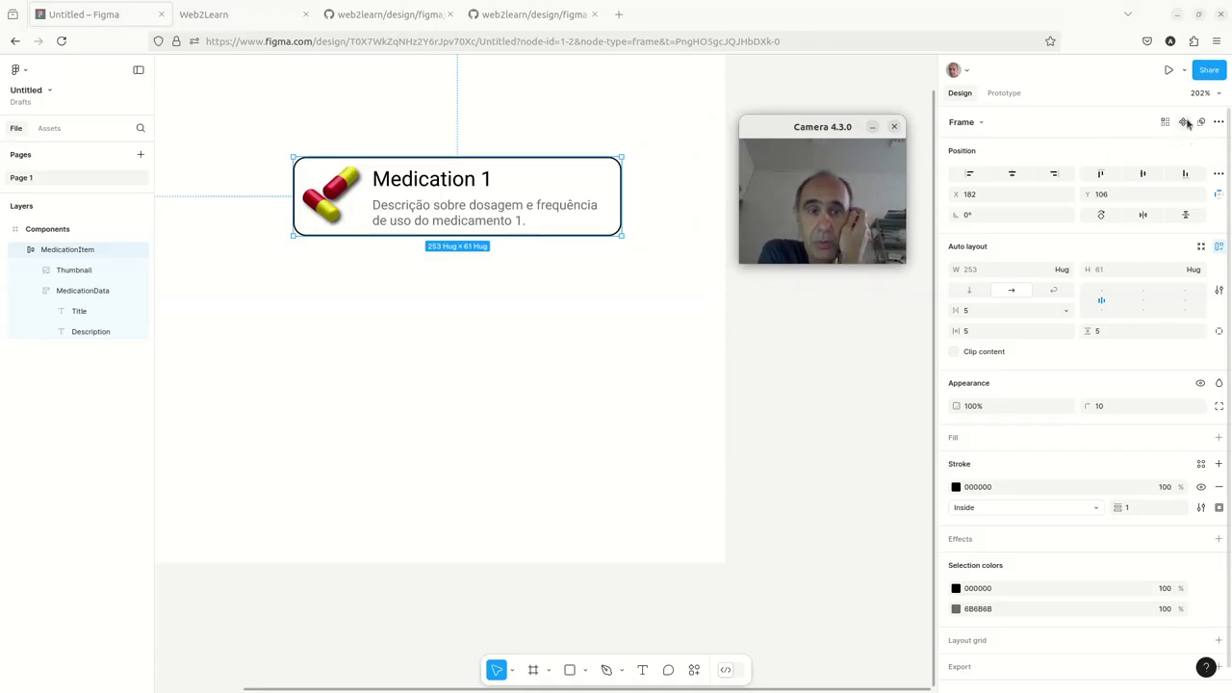
pyautogui.moveTo(818, 126)
pyautogui.mouseDown()
pyautogui.moveTo(1059, 114)
pyautogui.moveTo(811, 132)
pyautogui.mouseUp()
pyautogui.click(1184, 123)
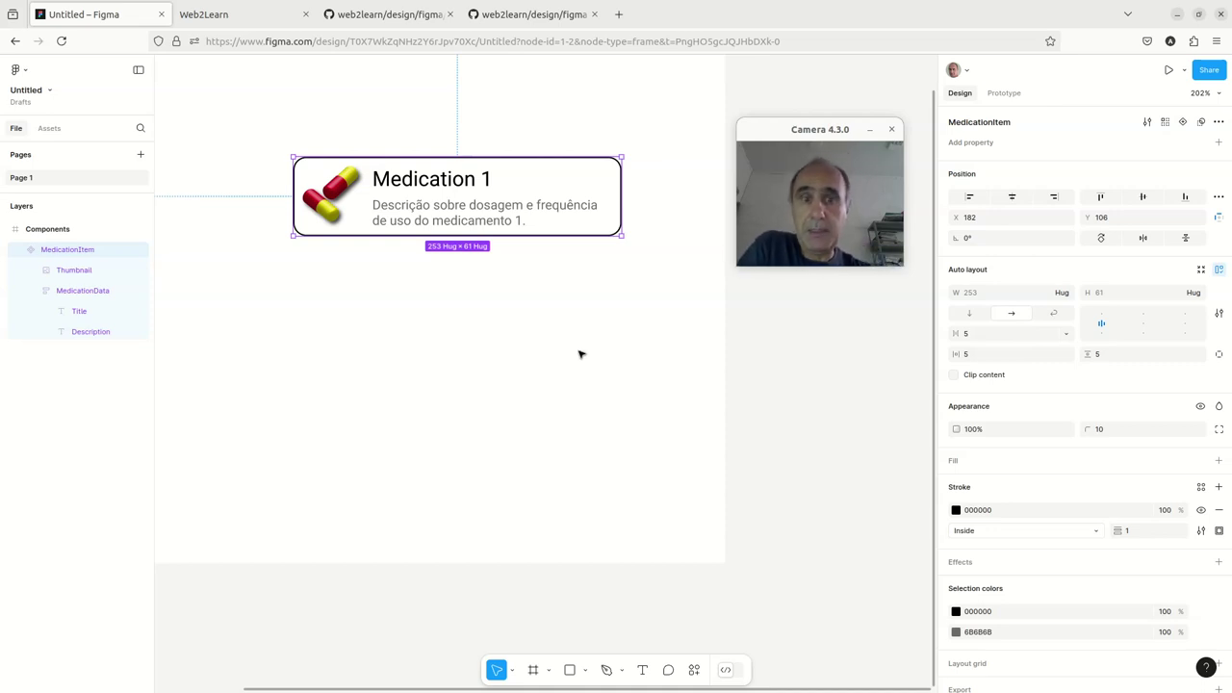
pyautogui.click(579, 354)
pyautogui.click(511, 204)
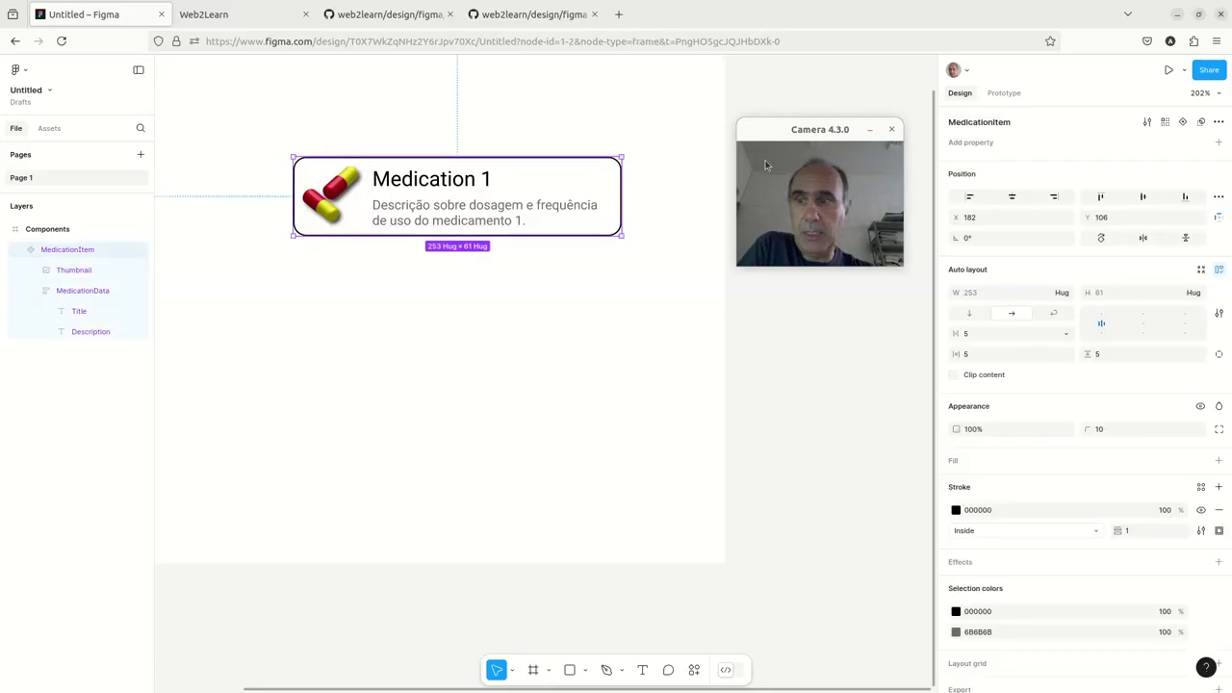
pyautogui.moveTo(802, 135)
pyautogui.mouseDown()
pyautogui.moveTo(371, 276)
pyautogui.moveTo(223, 235)
pyautogui.mouseUp()
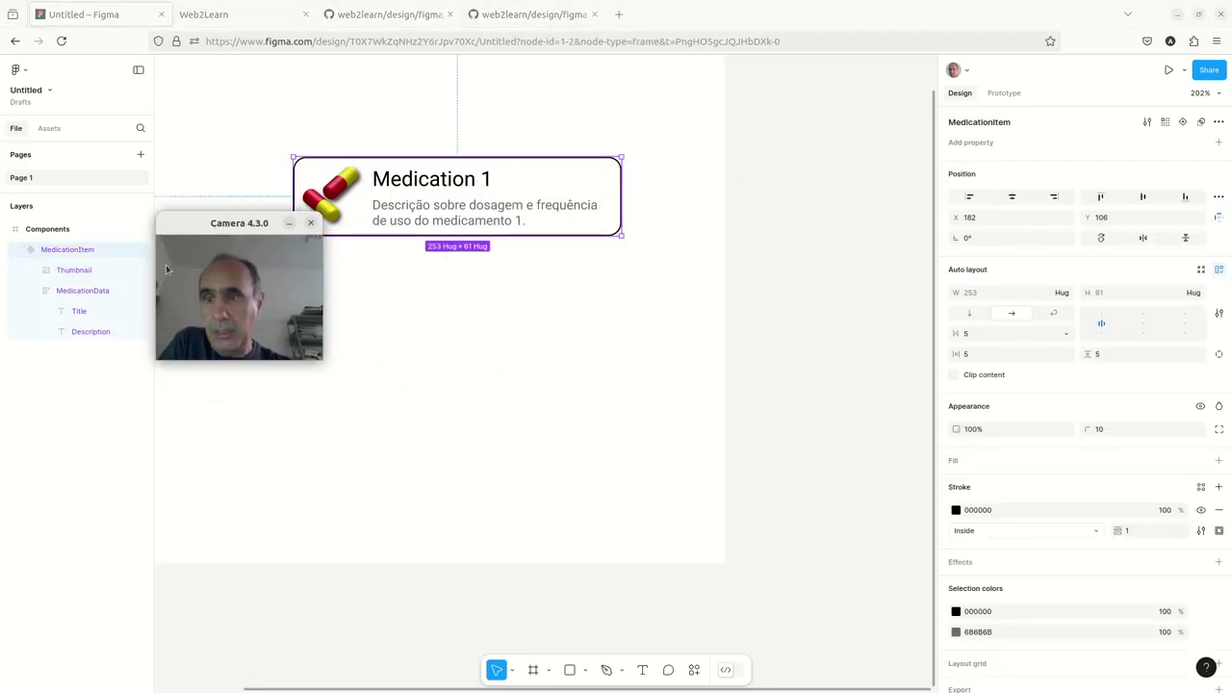
pyautogui.moveTo(213, 225); pyautogui.dragTo(717, 179)
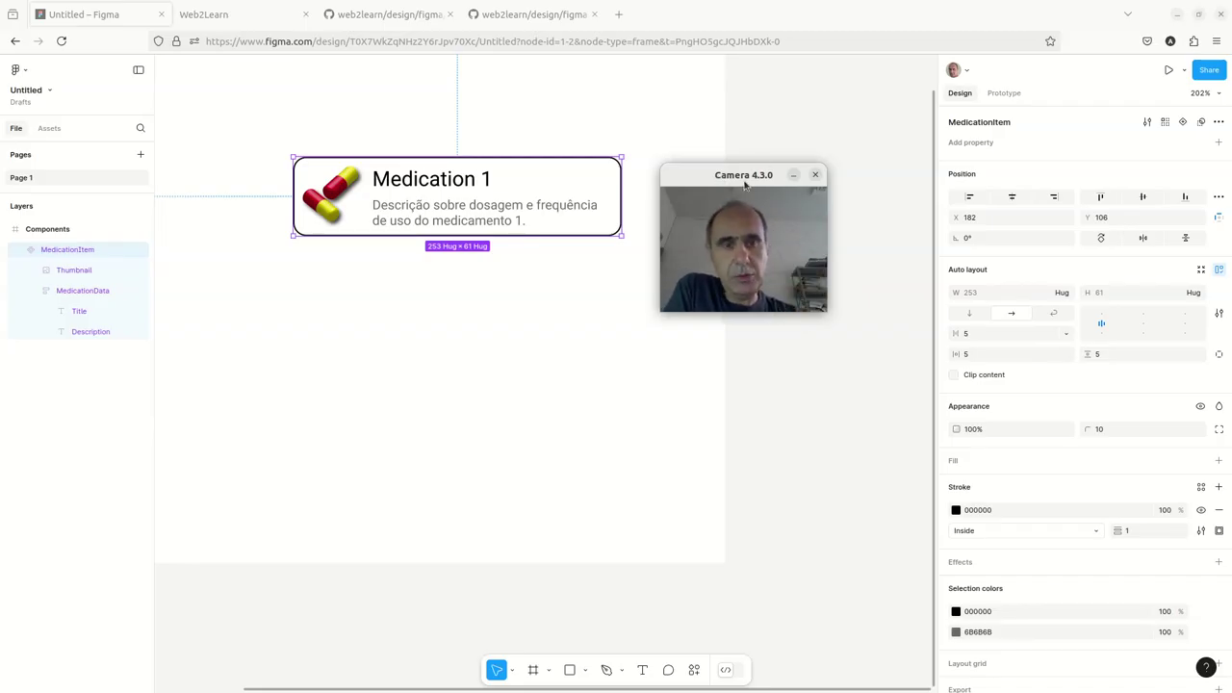
pyautogui.moveTo(744, 181); pyautogui.dragTo(815, 170)
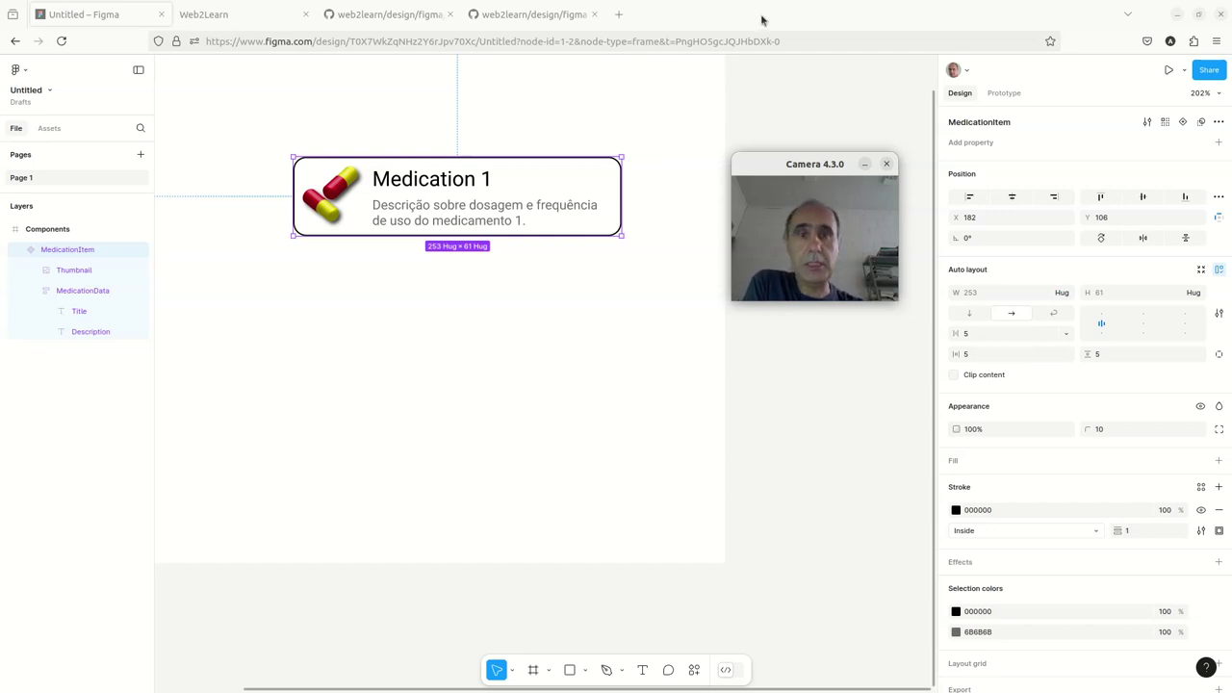
# Advance the slideshow through the Component, Variant and Property slides, then return to Figma
pyautogui.hotkey('ctrl', 'alt', 'Right')
pyautogui.press('Right')
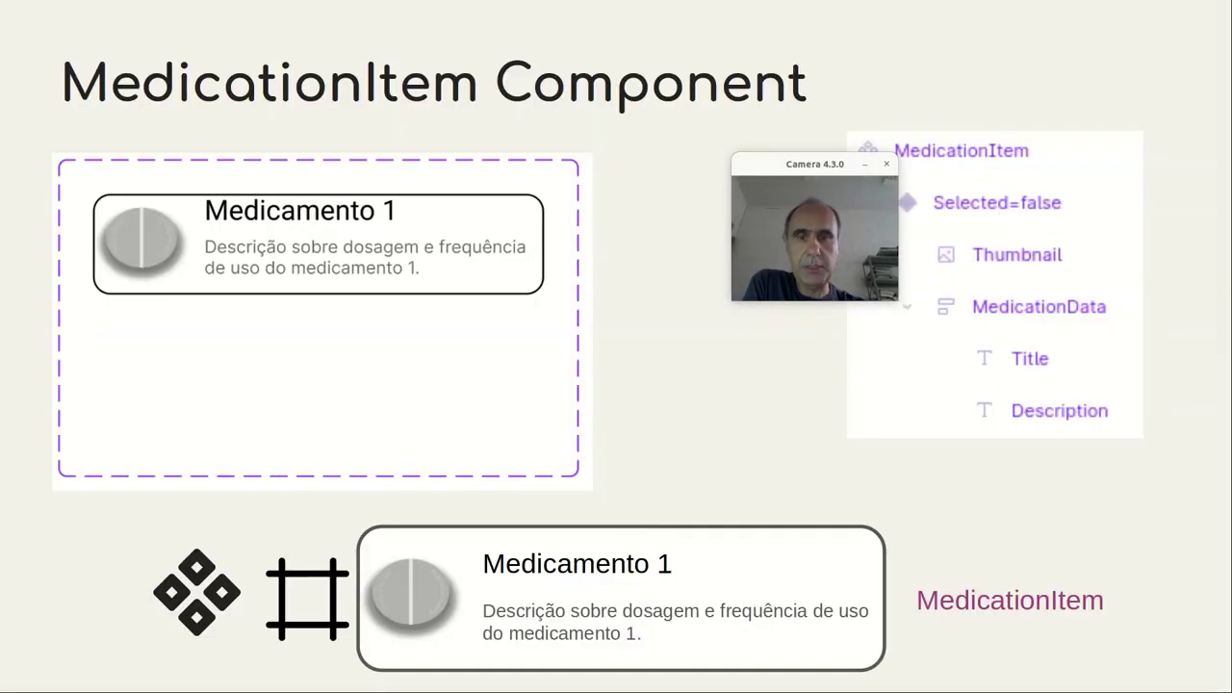
pyautogui.moveTo(801, 178); pyautogui.dragTo(719, 183)
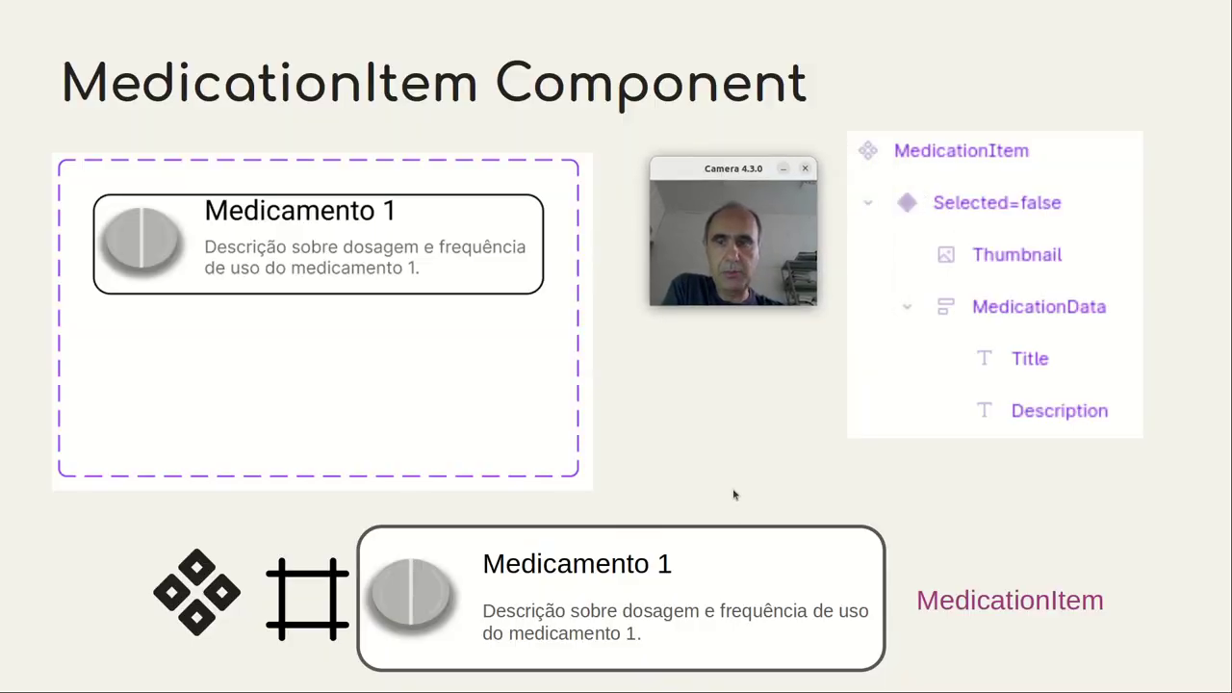
pyautogui.press('Right')
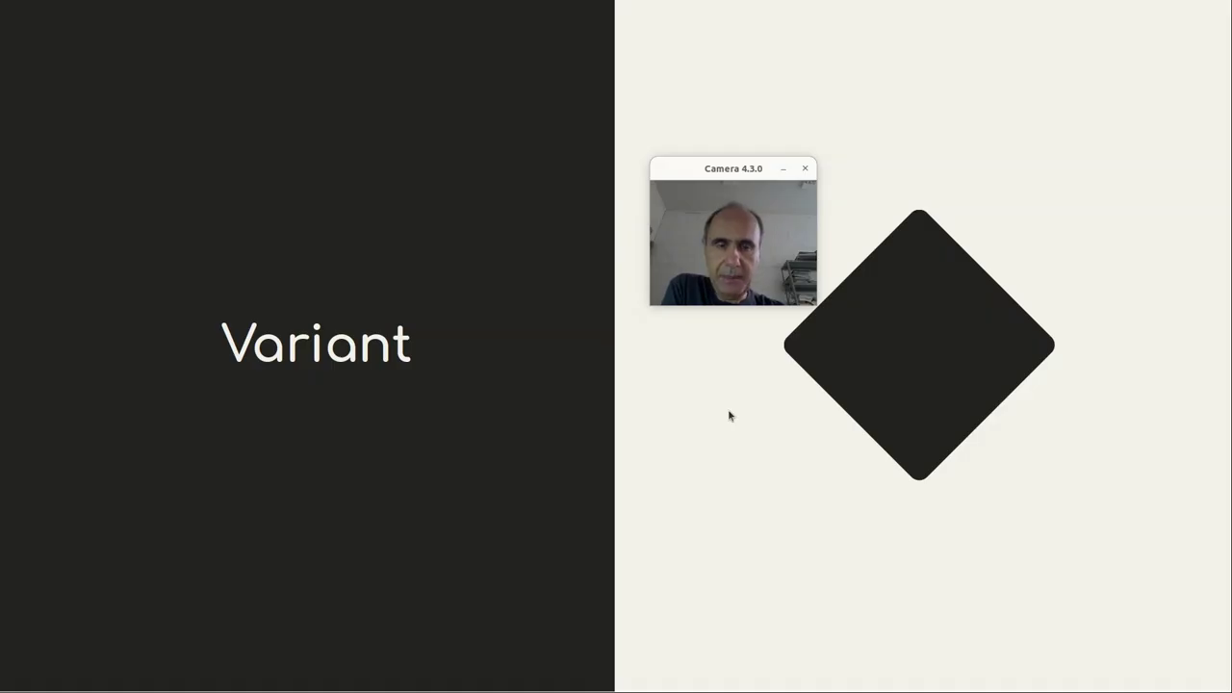
pyautogui.press('Right')
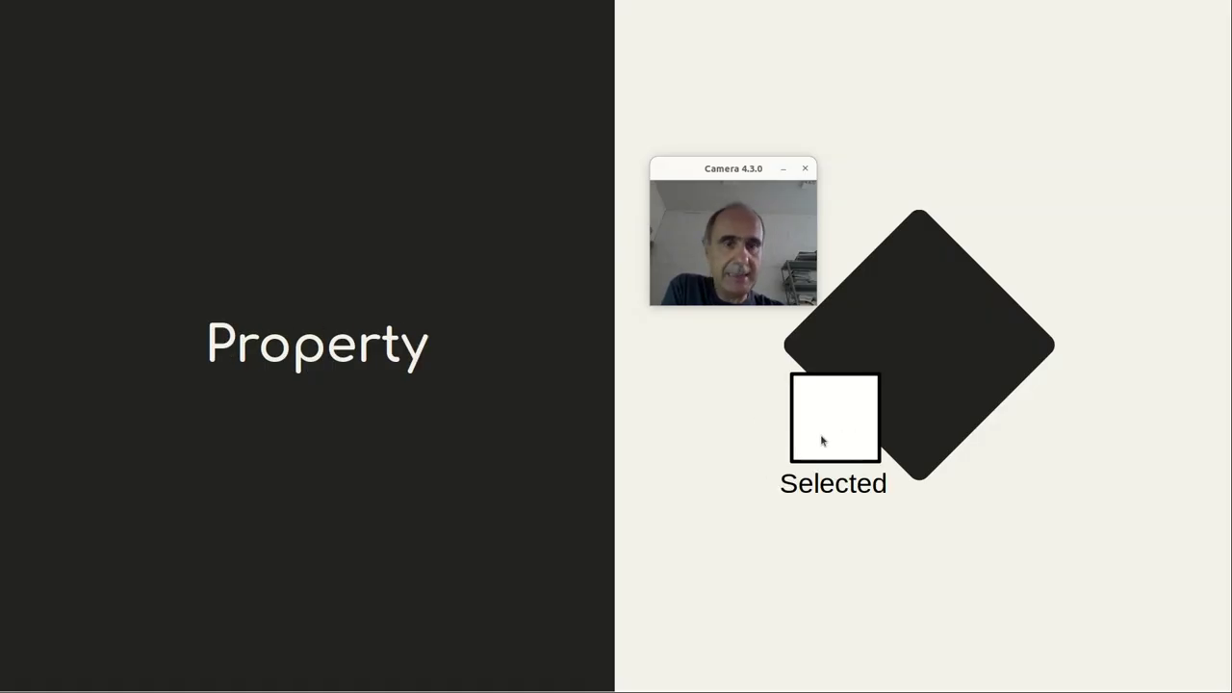
pyautogui.hotkey('alt', 'Tab')
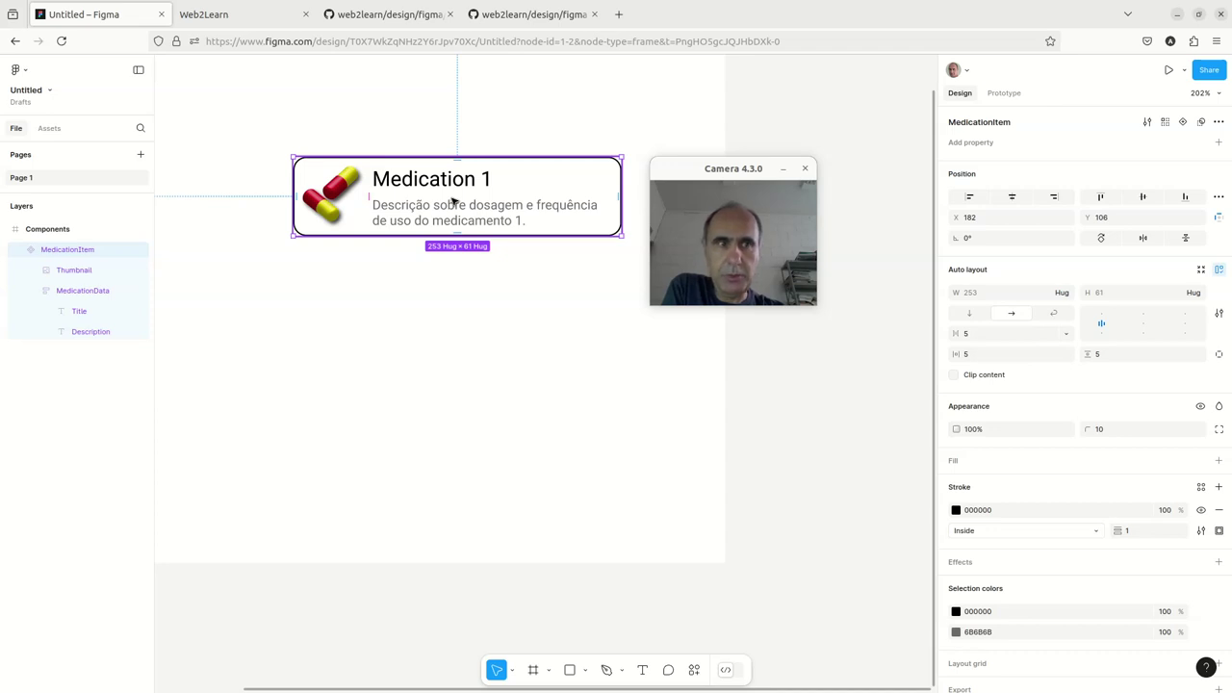
# Add a second variant, Variant2, beneath Default in the MedicationItem component set
pyautogui.moveTo(706, 170); pyautogui.dragTo(1041, 93)
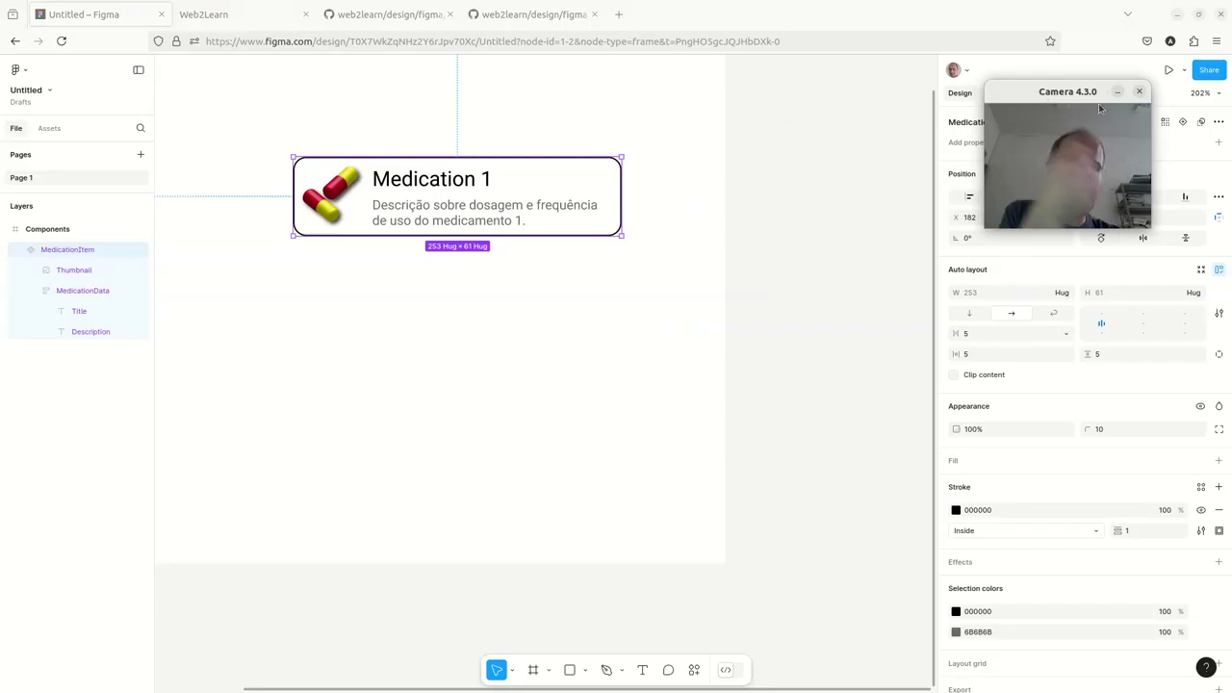
pyautogui.click(1183, 121)
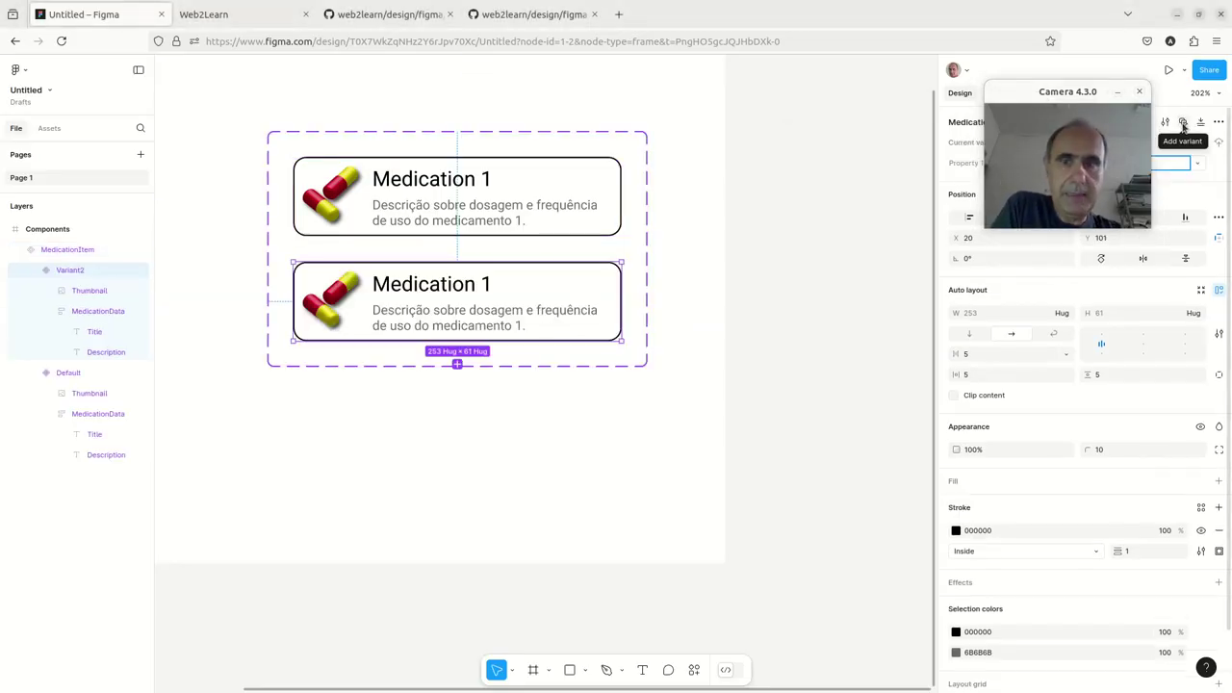
pyautogui.moveTo(1056, 91); pyautogui.dragTo(732, 178)
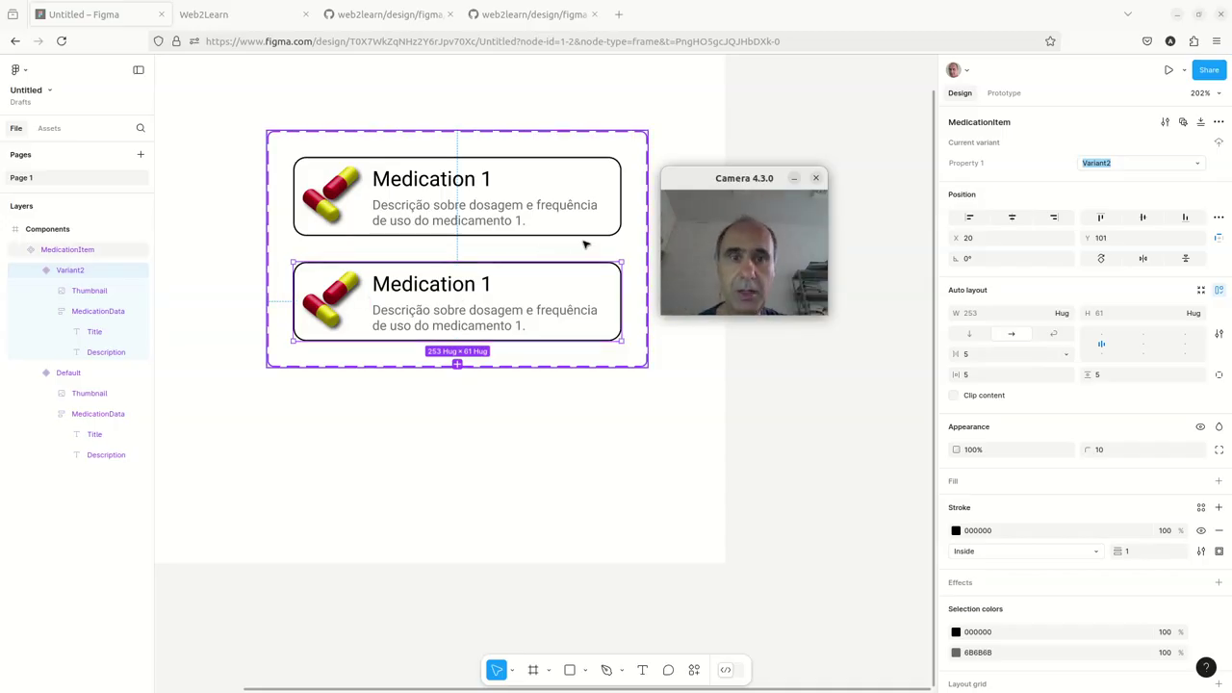
pyautogui.moveTo(746, 180); pyautogui.dragTo(236, 217)
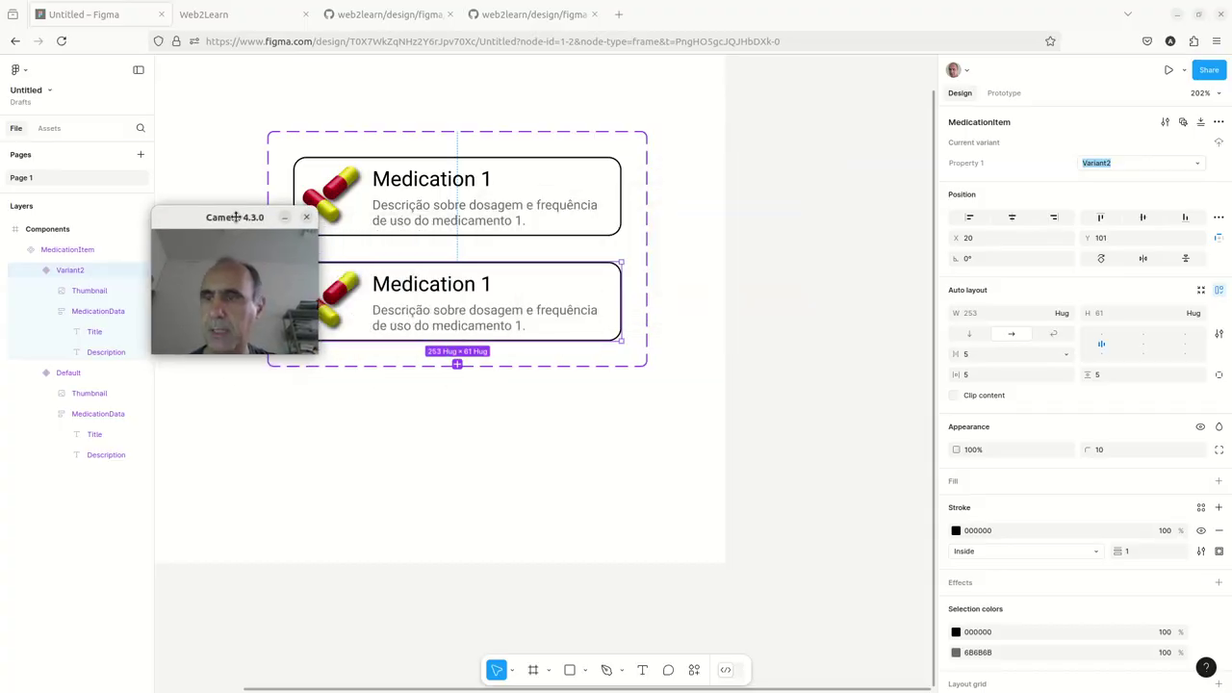
pyautogui.click(98, 251)
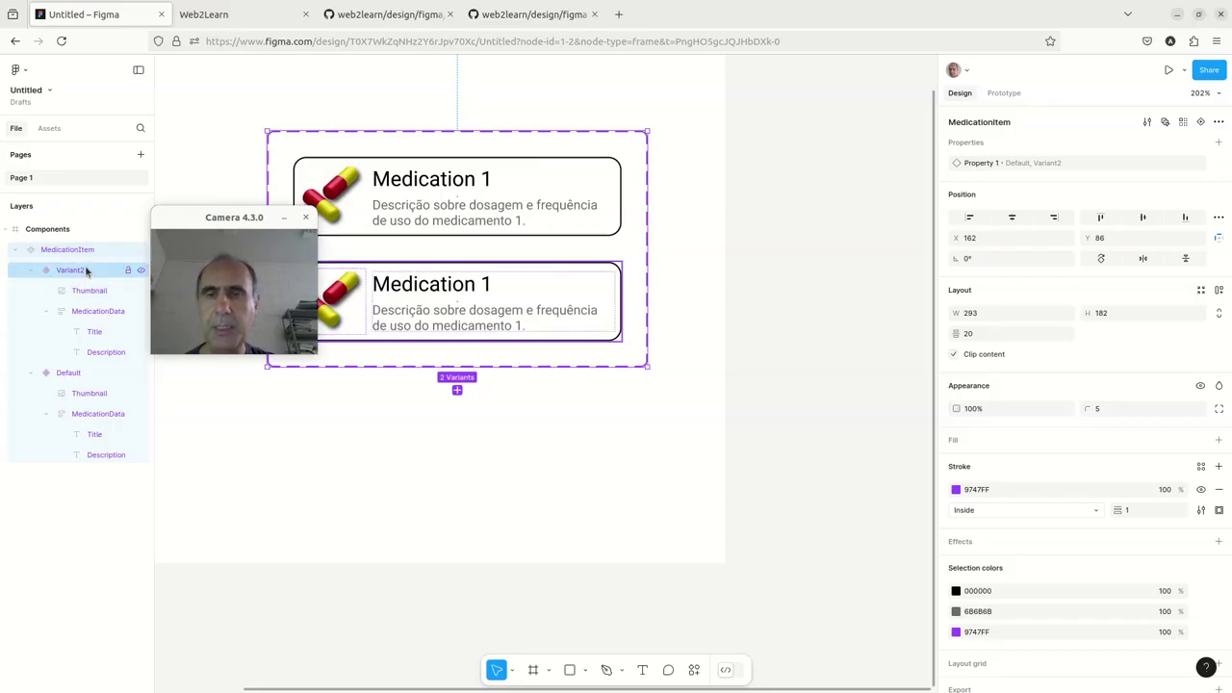
pyautogui.moveTo(204, 221)
pyautogui.mouseDown()
pyautogui.moveTo(740, 216)
pyautogui.moveTo(522, 260)
pyautogui.moveTo(246, 275)
pyautogui.moveTo(199, 258)
pyautogui.mouseUp()
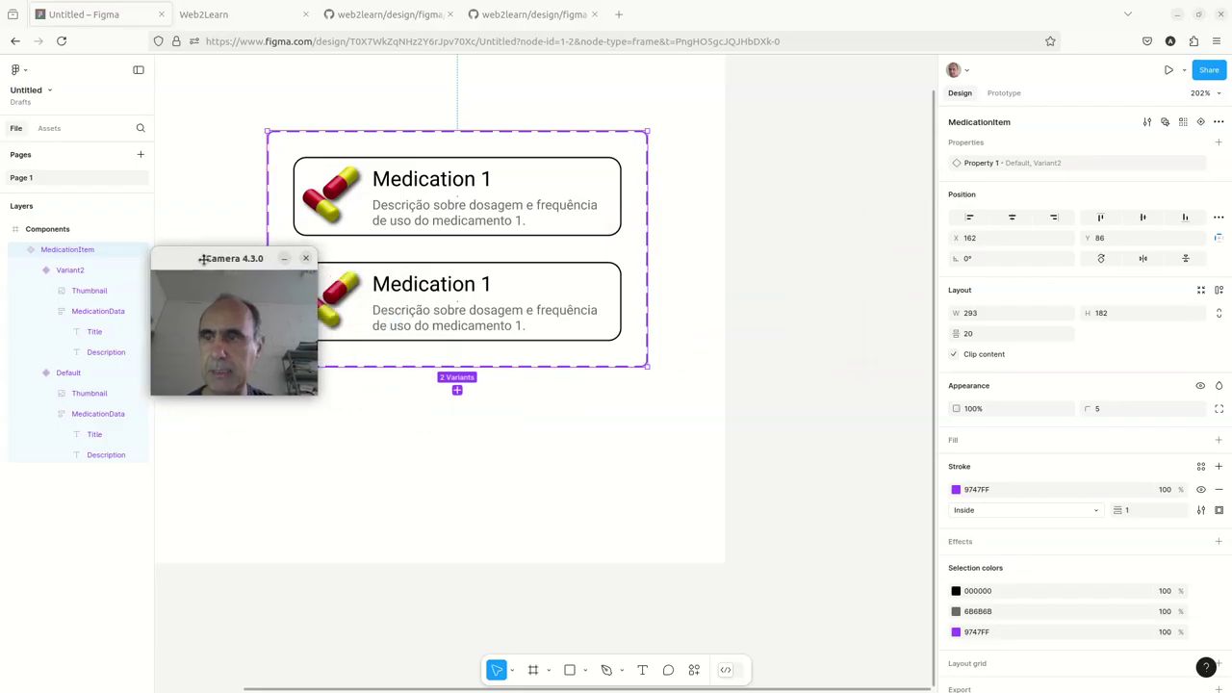
pyautogui.doubleClick(85, 271)
pyautogui.moveTo(89, 291)
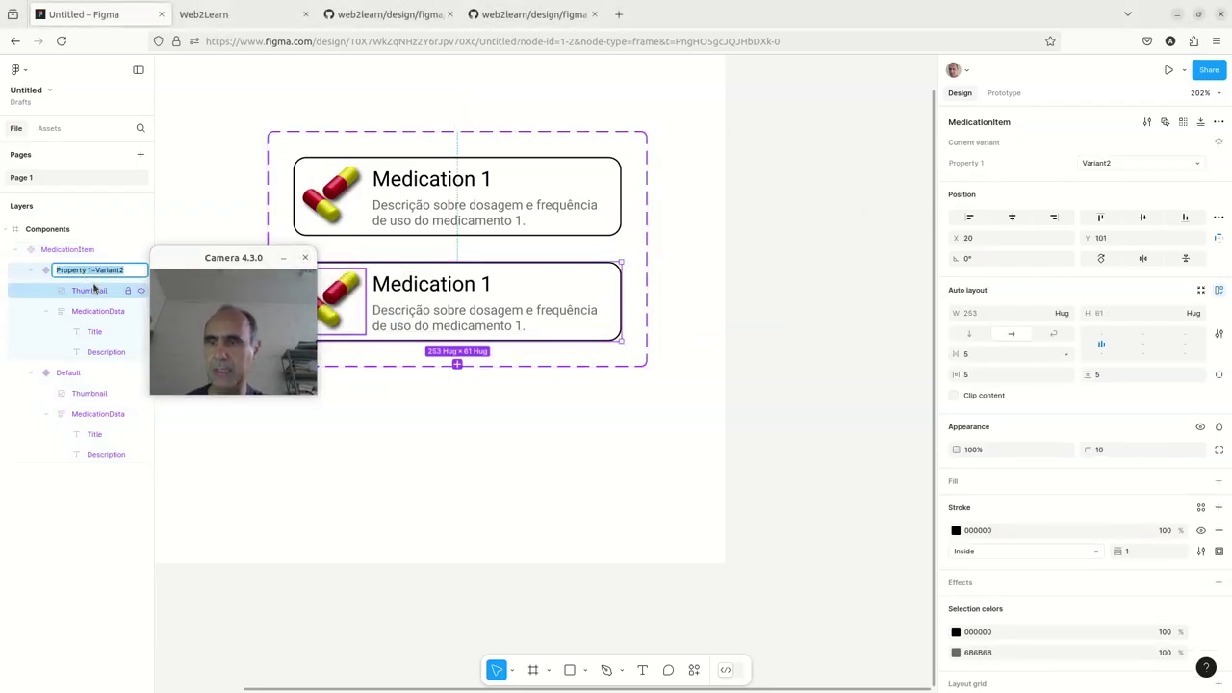
# Rename the Variant2 layer to Selected
pyautogui.write('Selected')
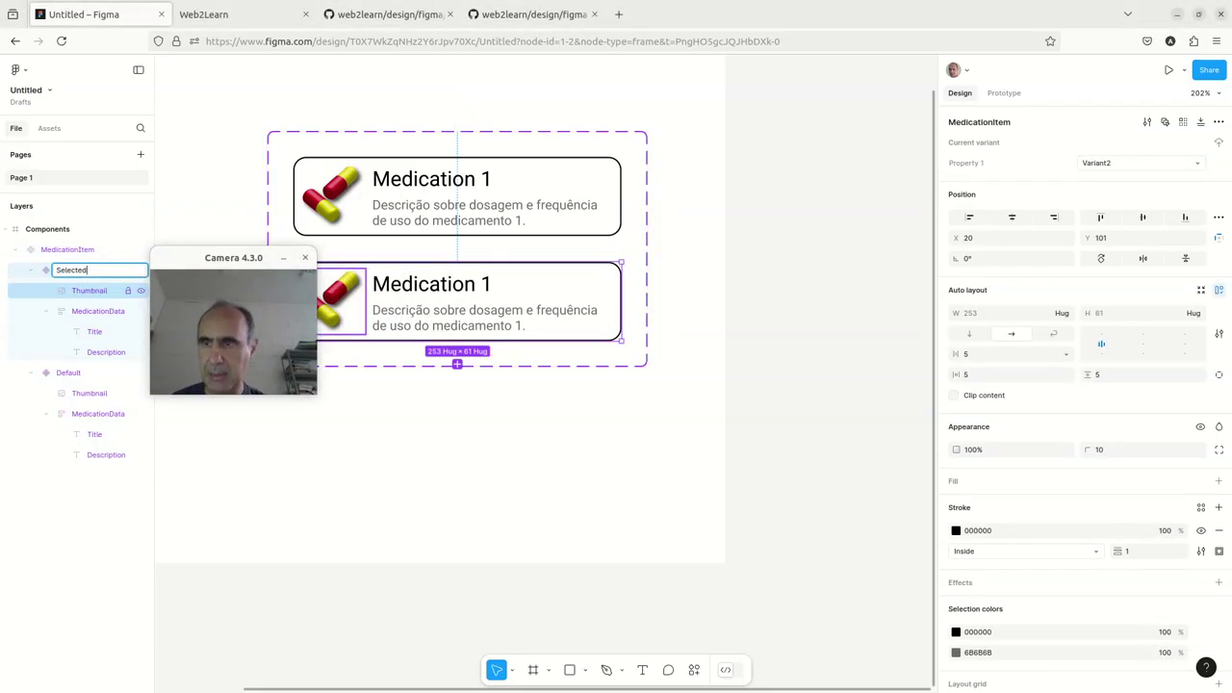
pyautogui.press('Return')
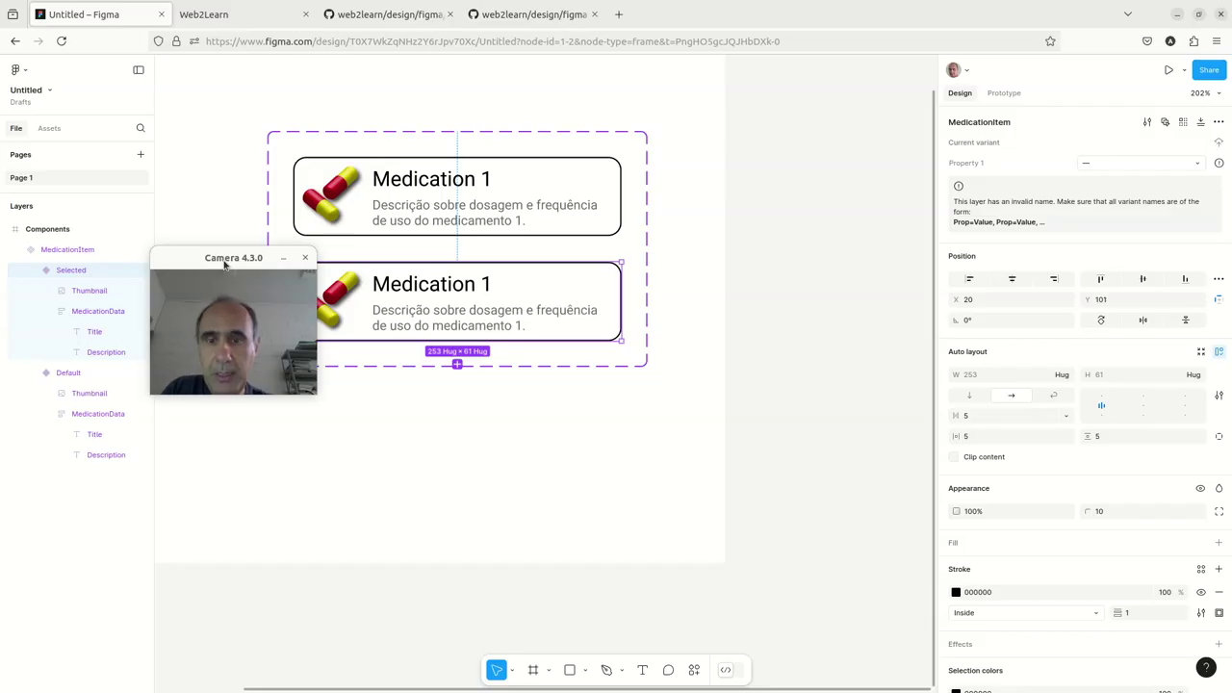
pyautogui.click(69, 374)
pyautogui.moveTo(207, 259); pyautogui.dragTo(808, 103)
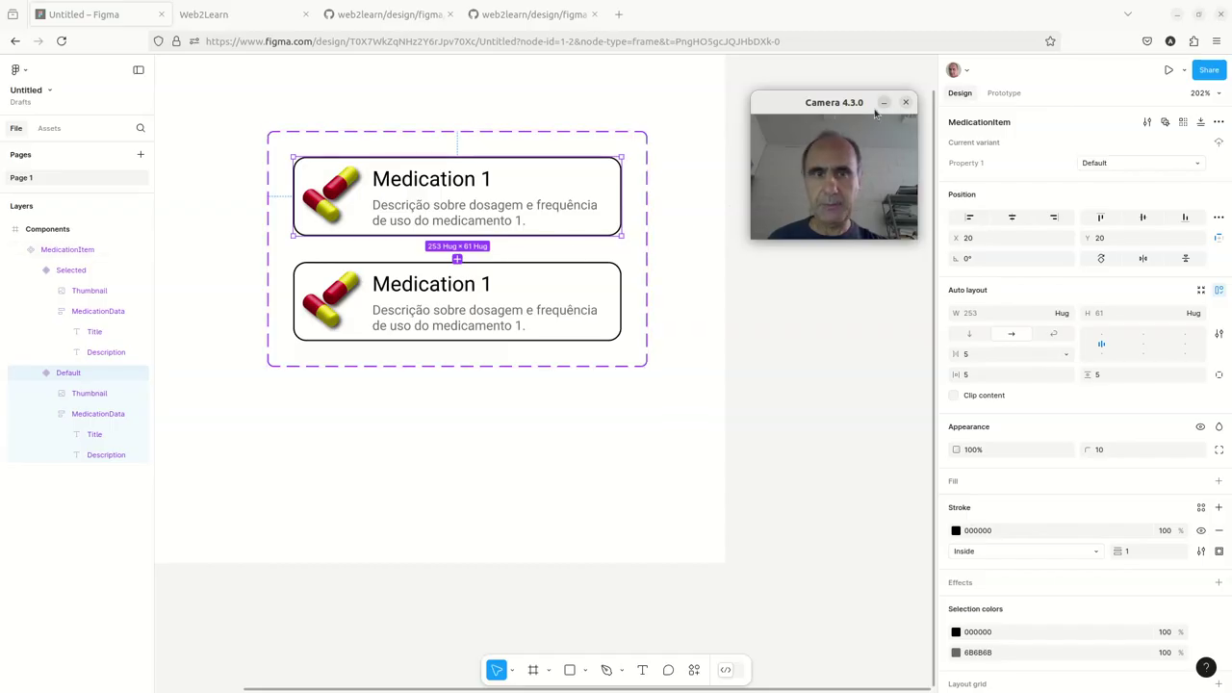
pyautogui.moveTo(845, 109); pyautogui.dragTo(256, 228)
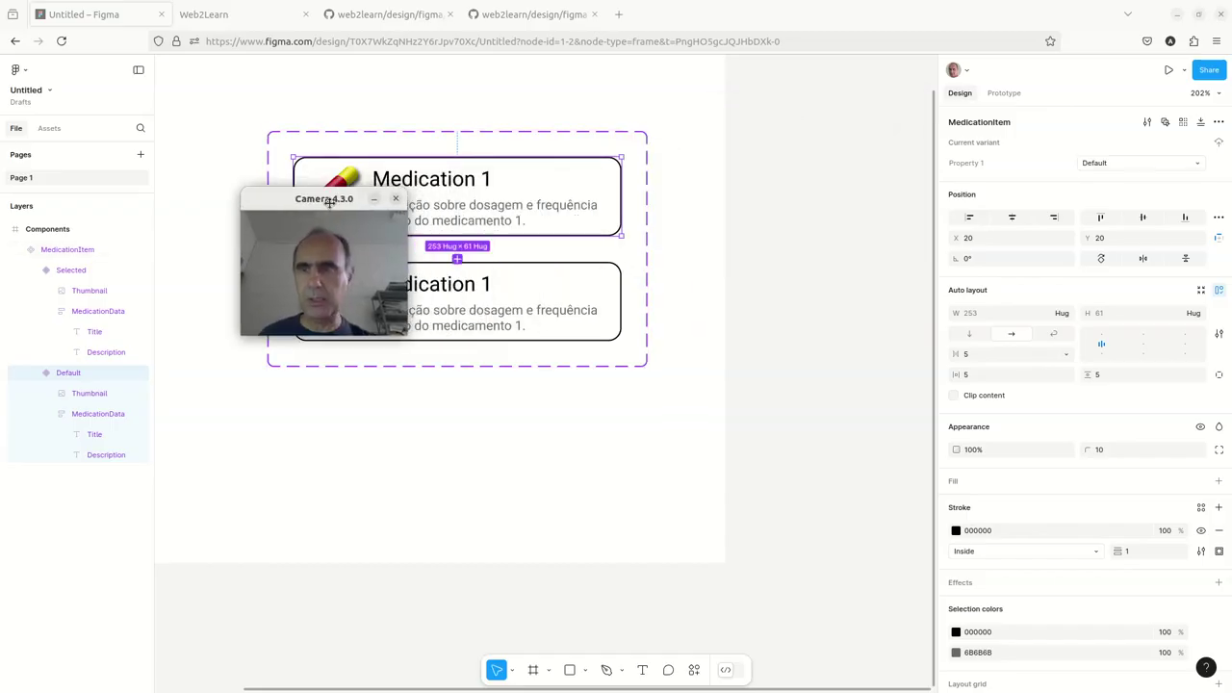
# Rename the second variant layer to ItemSelected and name the variant property Selected
pyautogui.doubleClick(67, 271)
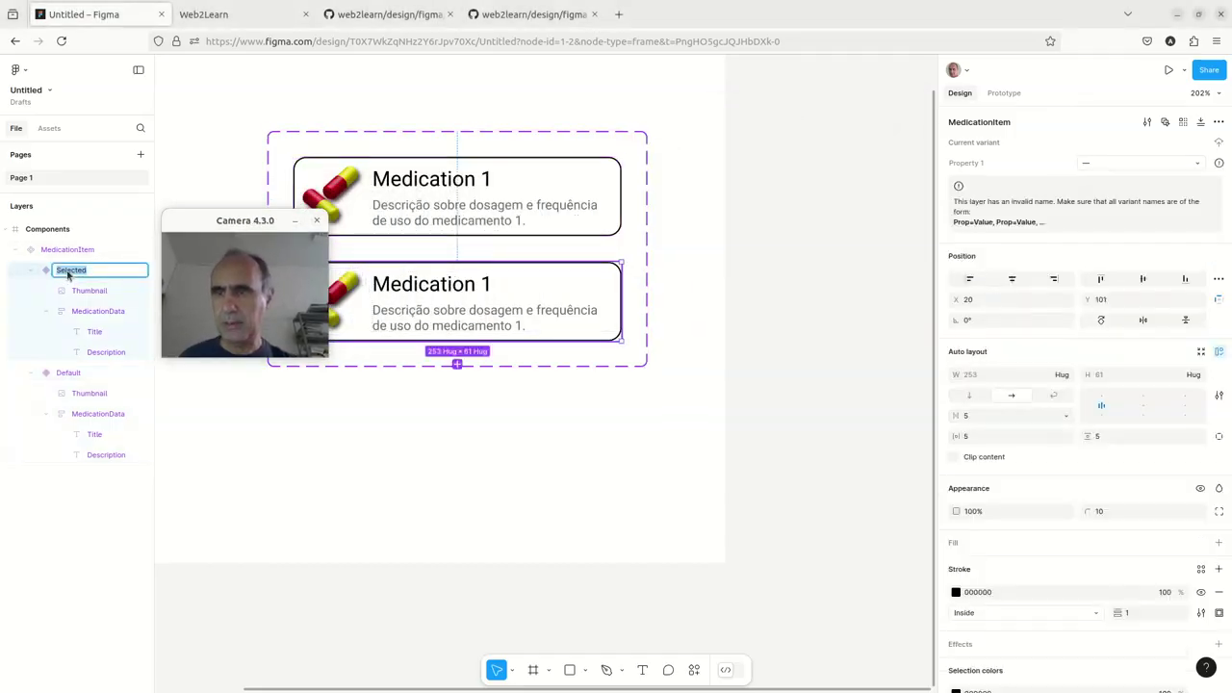
pyautogui.write('Item')
pyautogui.press('Return')
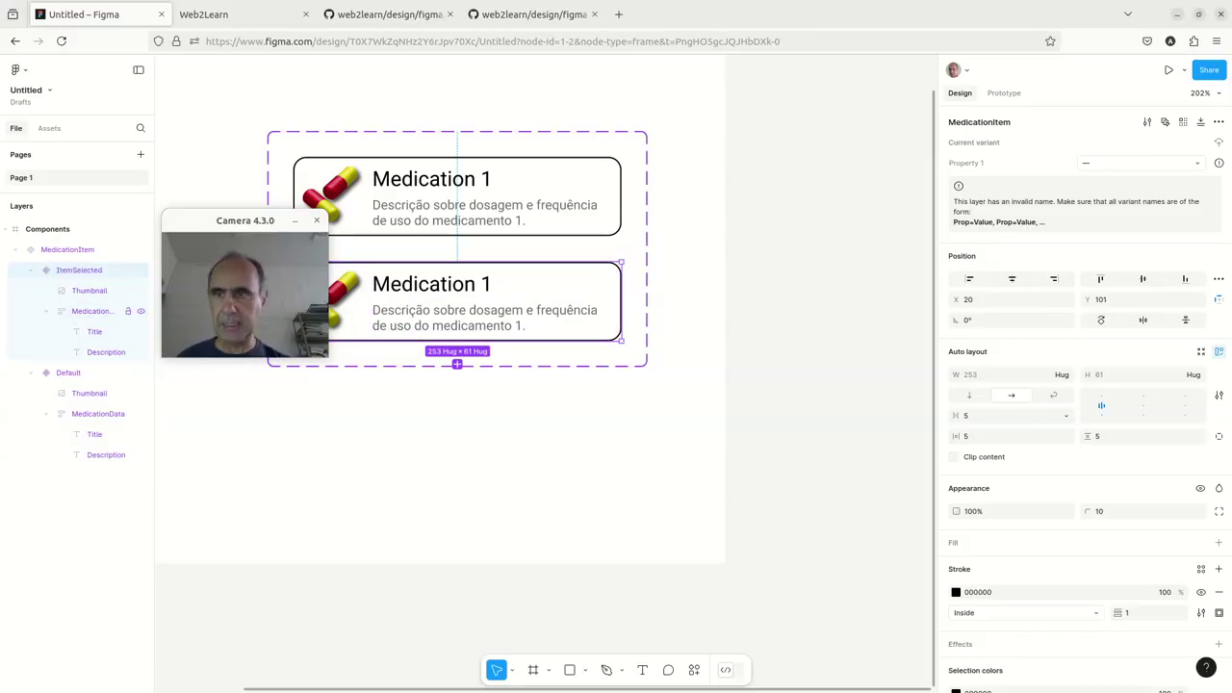
pyautogui.moveTo(199, 230); pyautogui.dragTo(788, 161)
pyautogui.write('Selected')
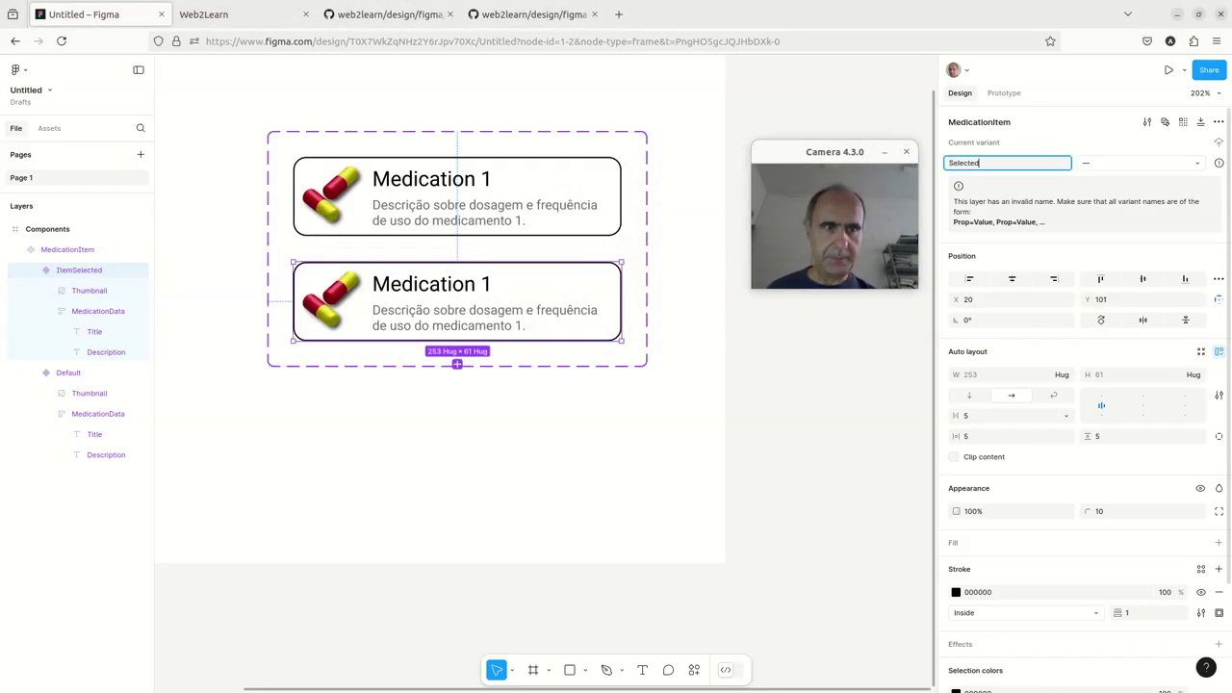
pyautogui.press('Return')
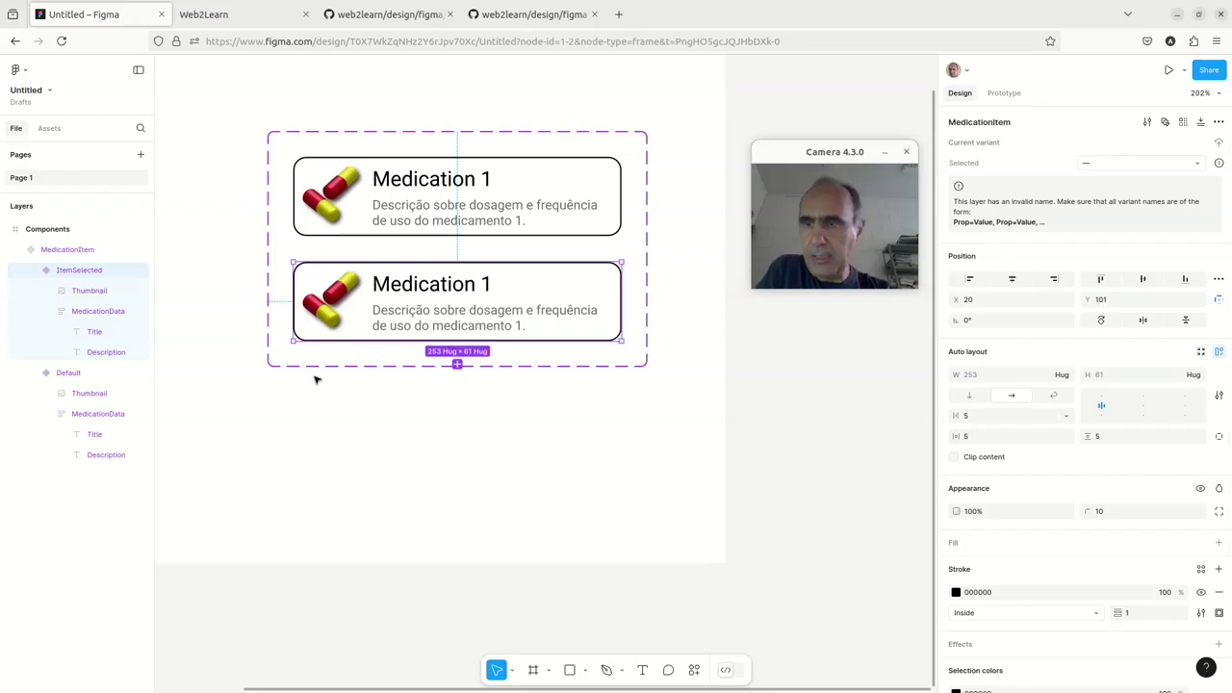
pyautogui.moveTo(820, 152)
pyautogui.mouseDown()
pyautogui.moveTo(233, 264)
pyautogui.moveTo(234, 247)
pyautogui.mouseUp()
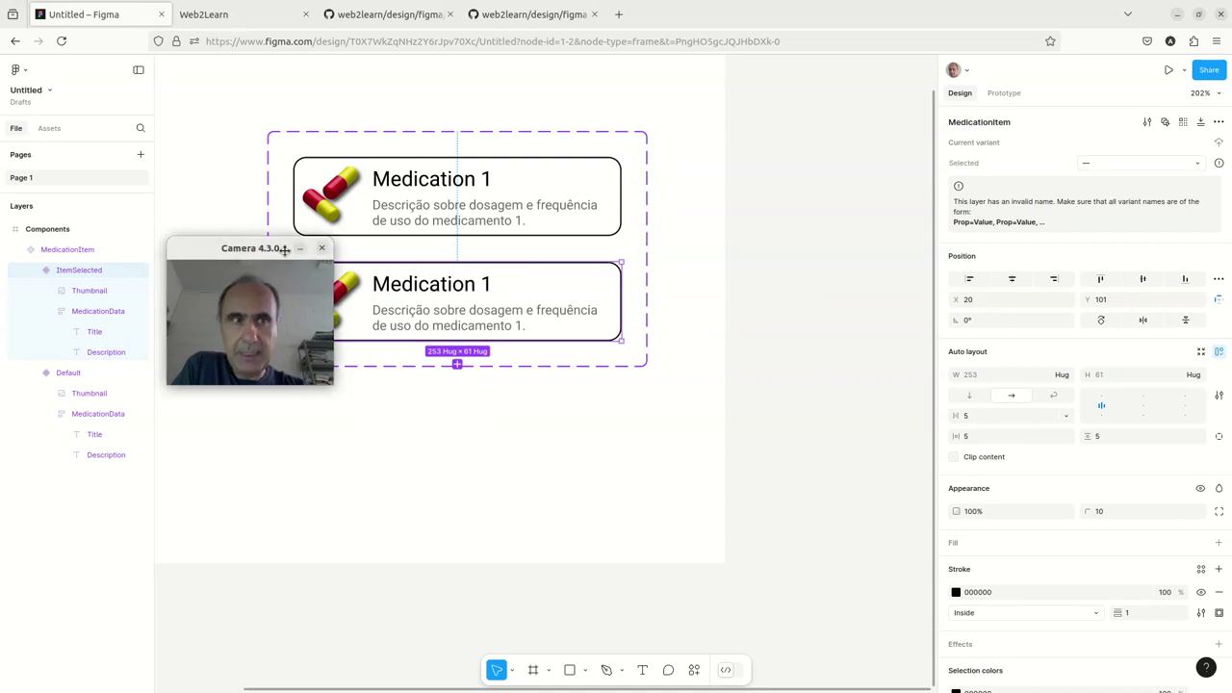
pyautogui.moveTo(247, 242); pyautogui.dragTo(846, 115)
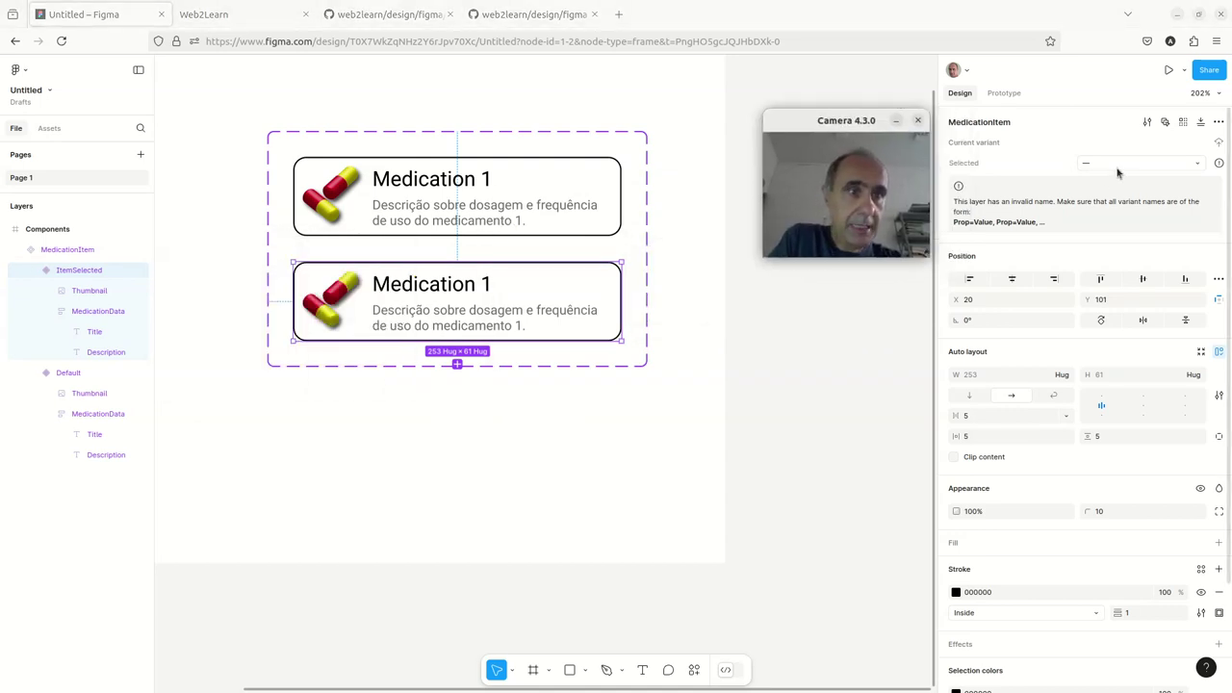
# Set the variants' Selected values to true and false (the former Default)
pyautogui.click(1119, 165)
pyautogui.write('true')
pyautogui.press('Return')
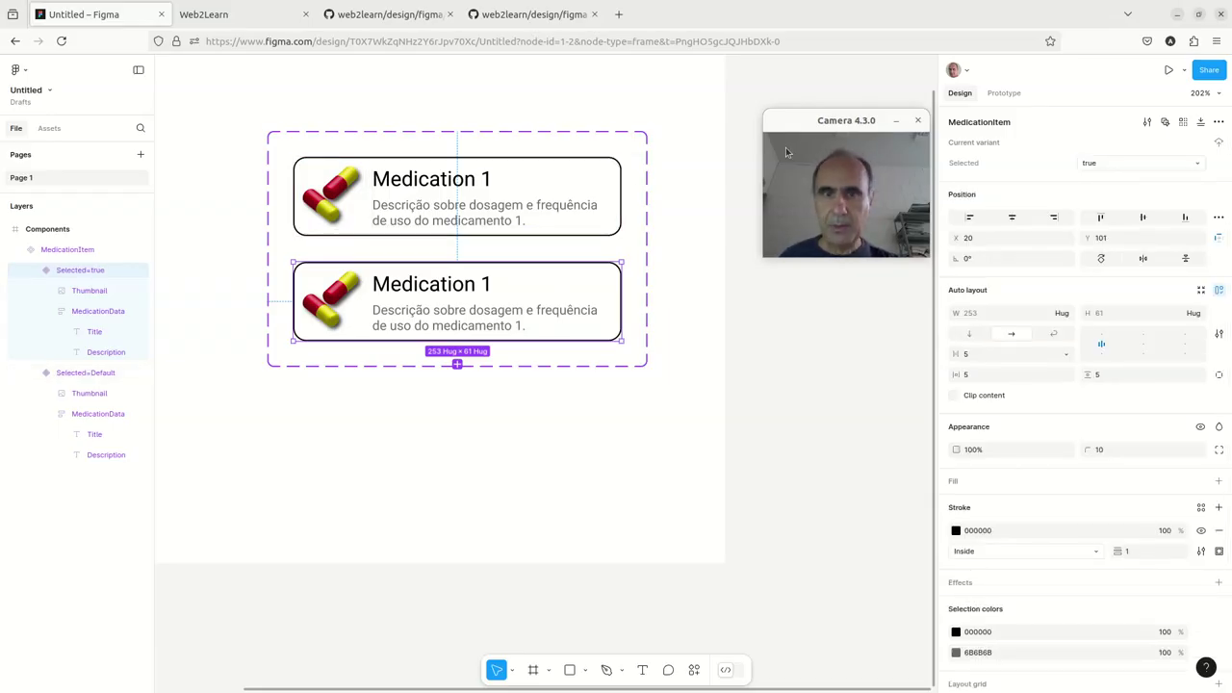
pyautogui.click(92, 373)
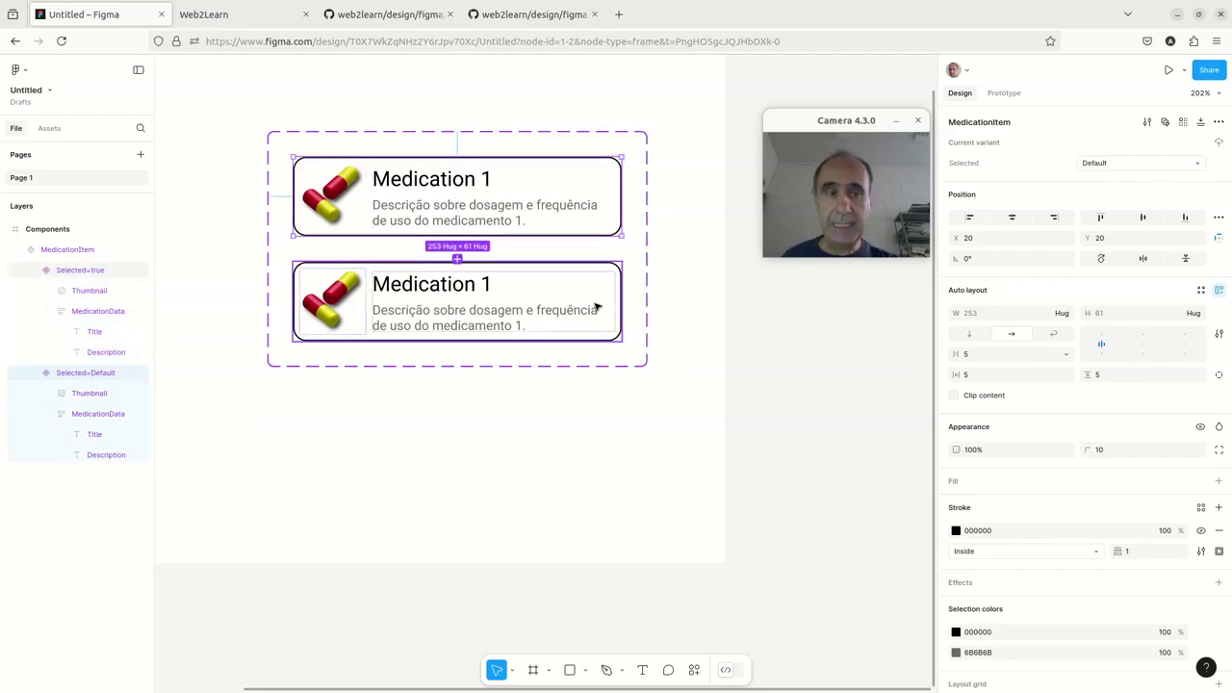
pyautogui.click(1103, 162)
pyautogui.write('false')
pyautogui.press('Return')
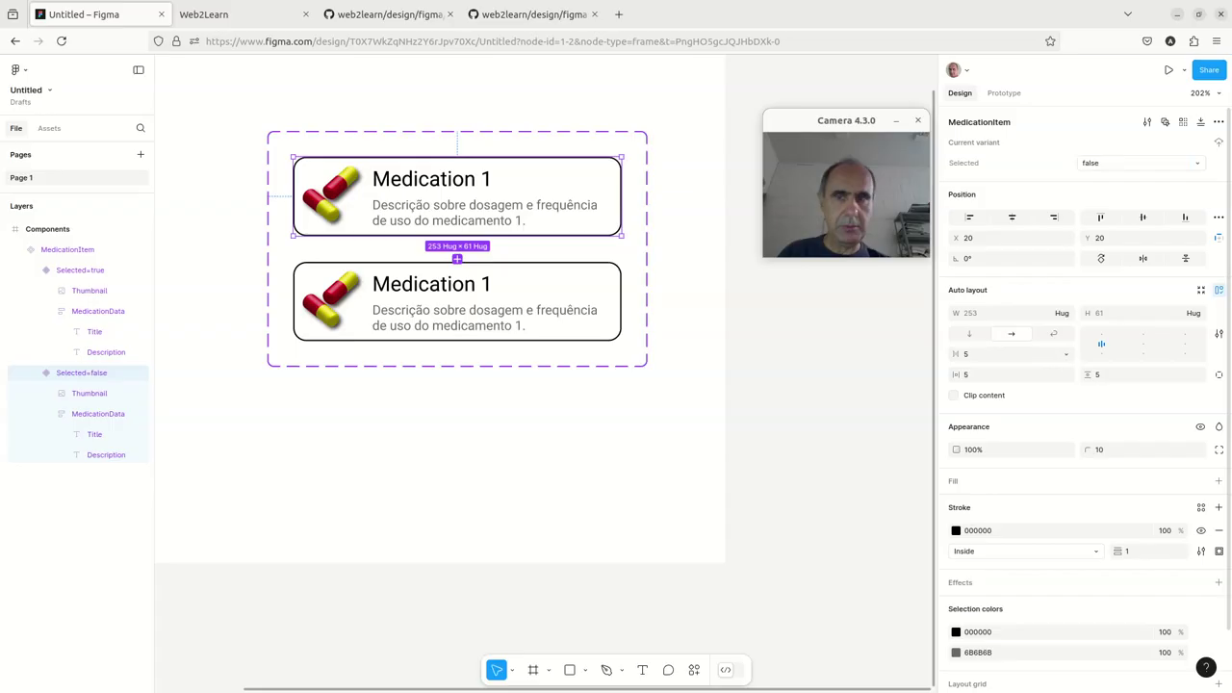
# Order Selected=false above Selected=true and select the Selected=true card
pyautogui.moveTo(849, 130); pyautogui.dragTo(329, 361)
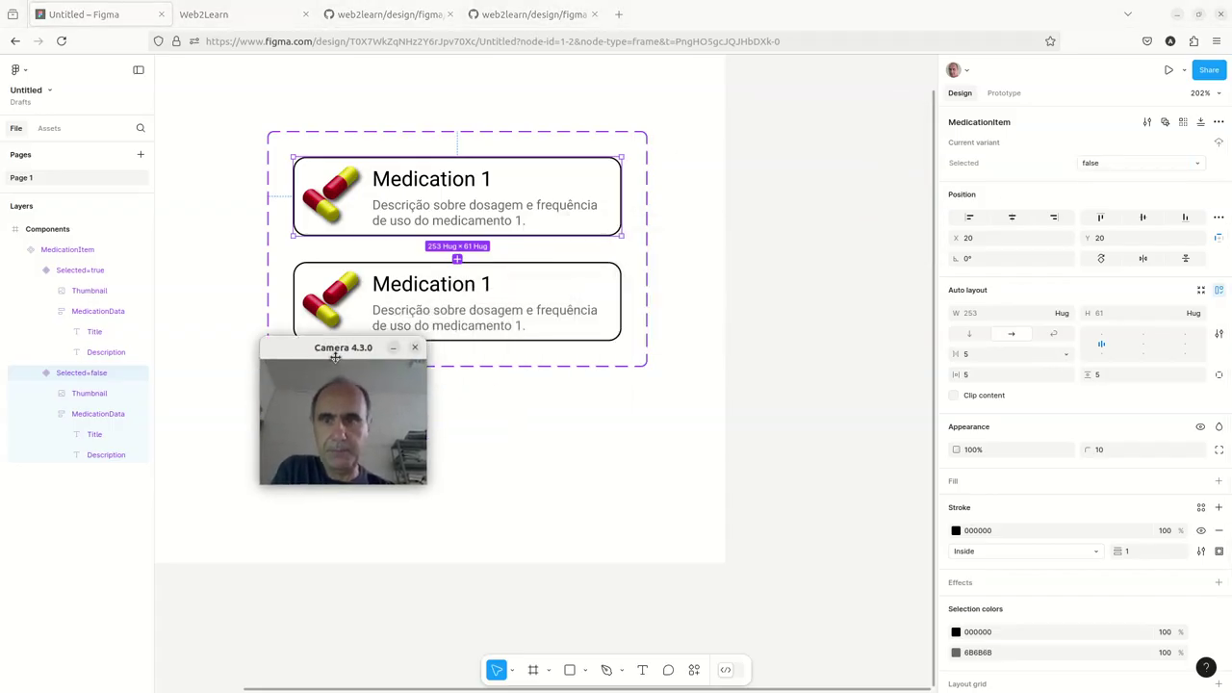
pyautogui.click(60, 379)
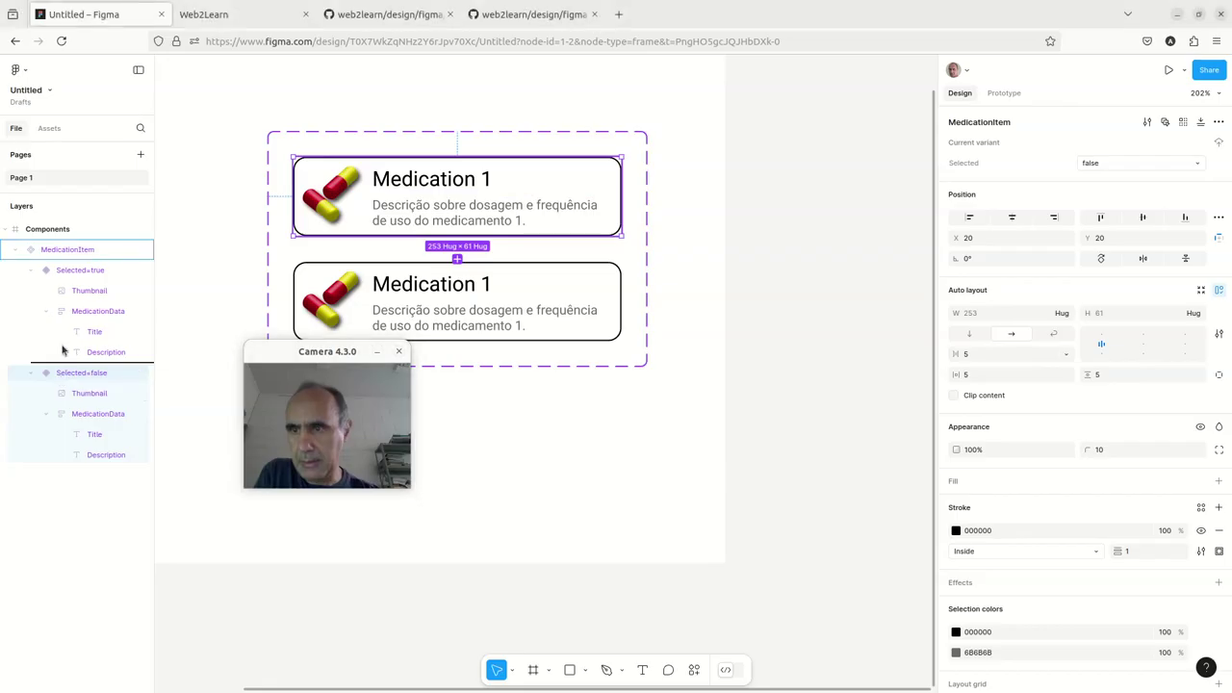
pyautogui.hotkey('ctrl', ']')
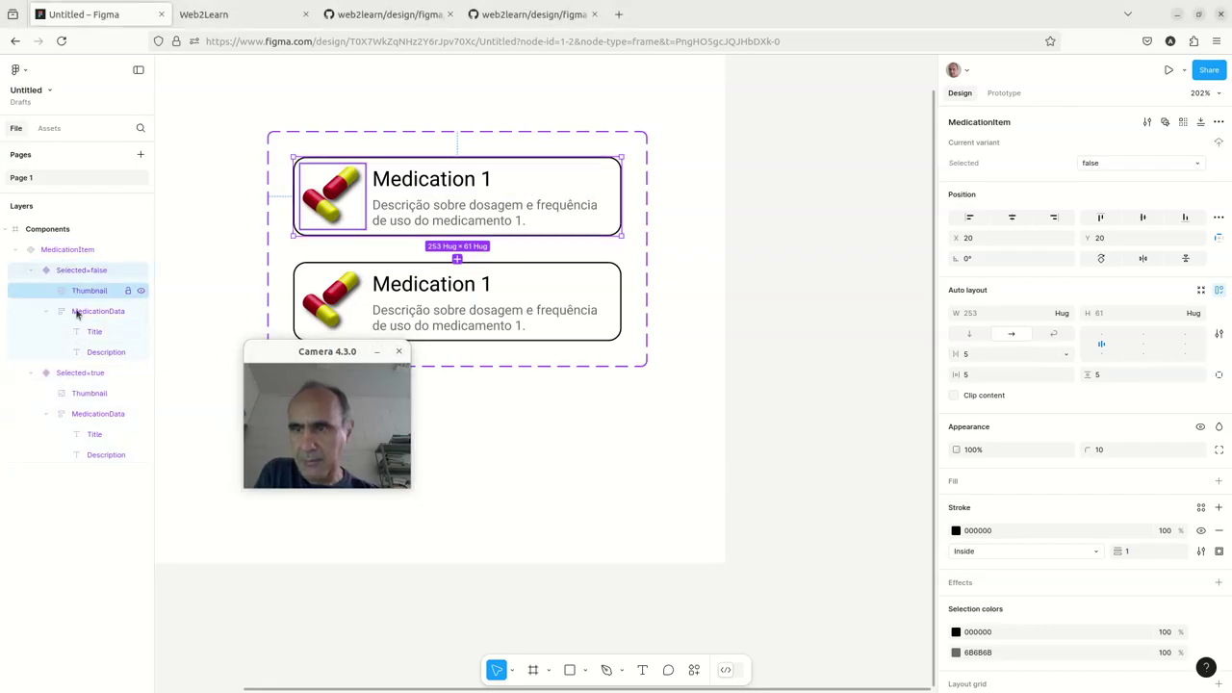
pyautogui.moveTo(294, 358); pyautogui.dragTo(219, 273)
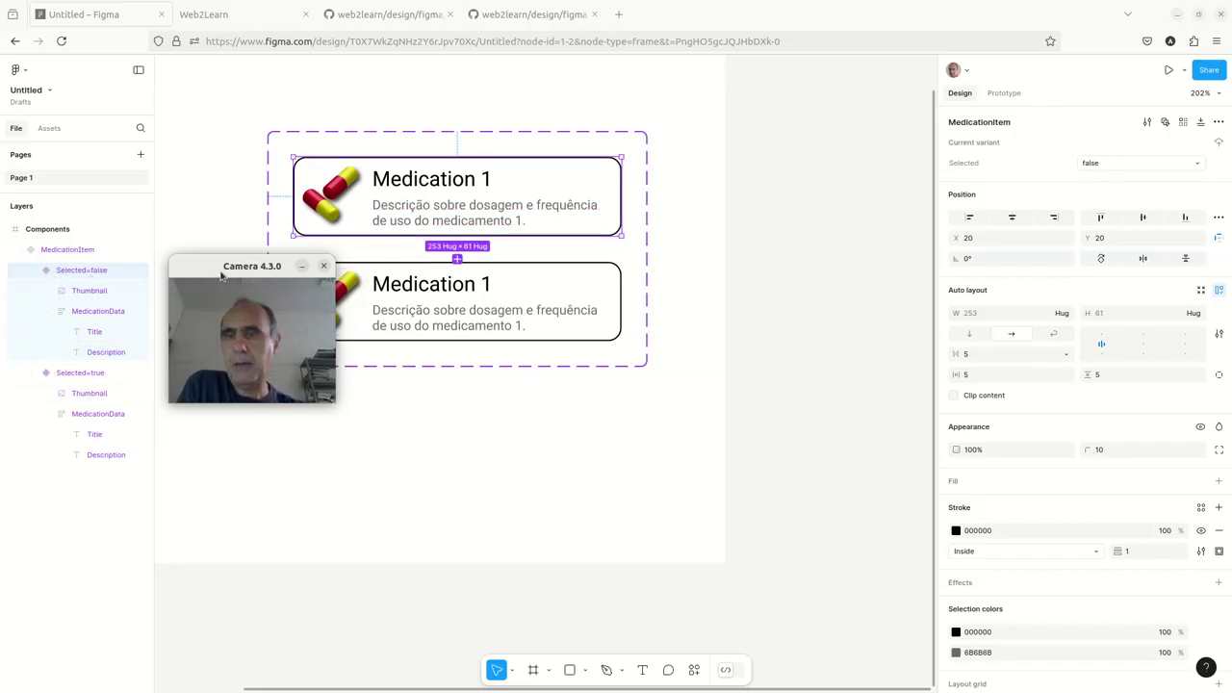
pyautogui.moveTo(256, 287); pyautogui.dragTo(841, 157)
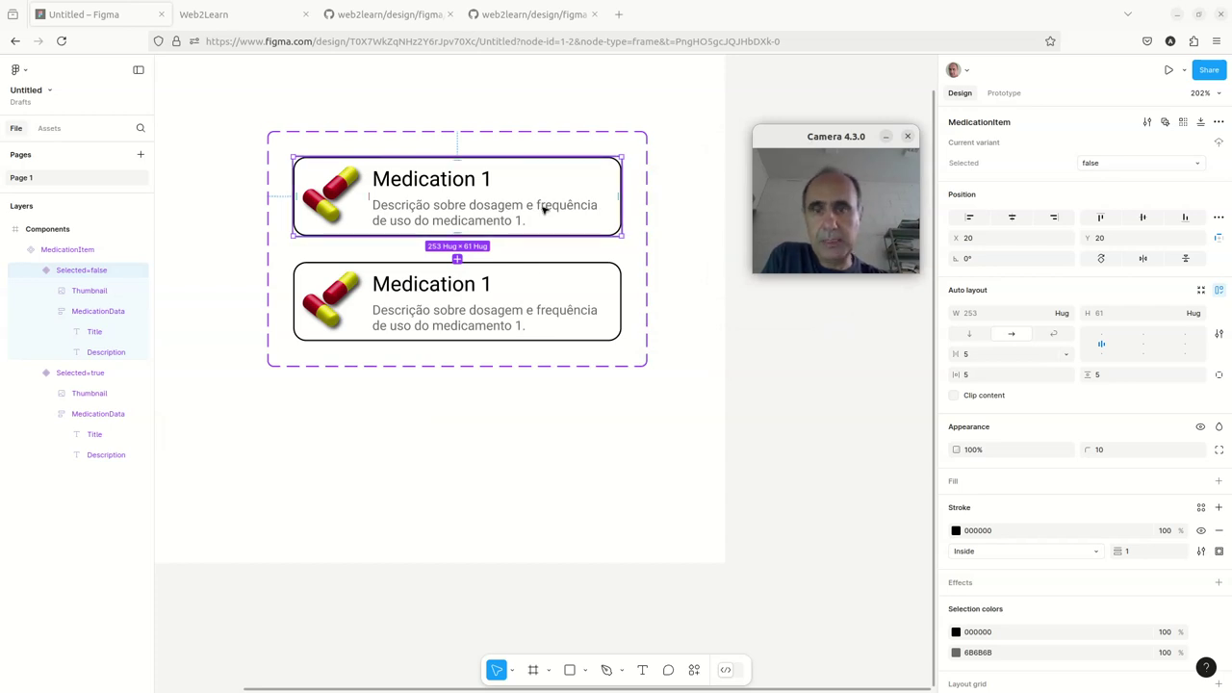
pyautogui.click(542, 279)
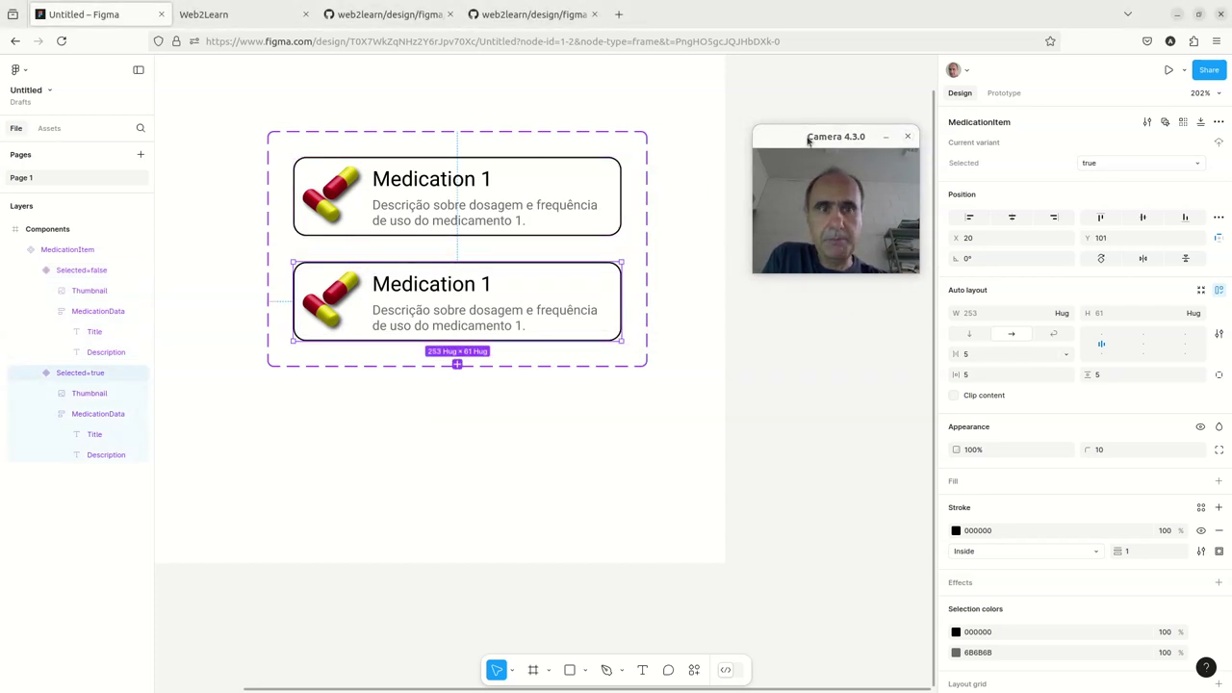
pyautogui.moveTo(808, 140); pyautogui.dragTo(702, 227)
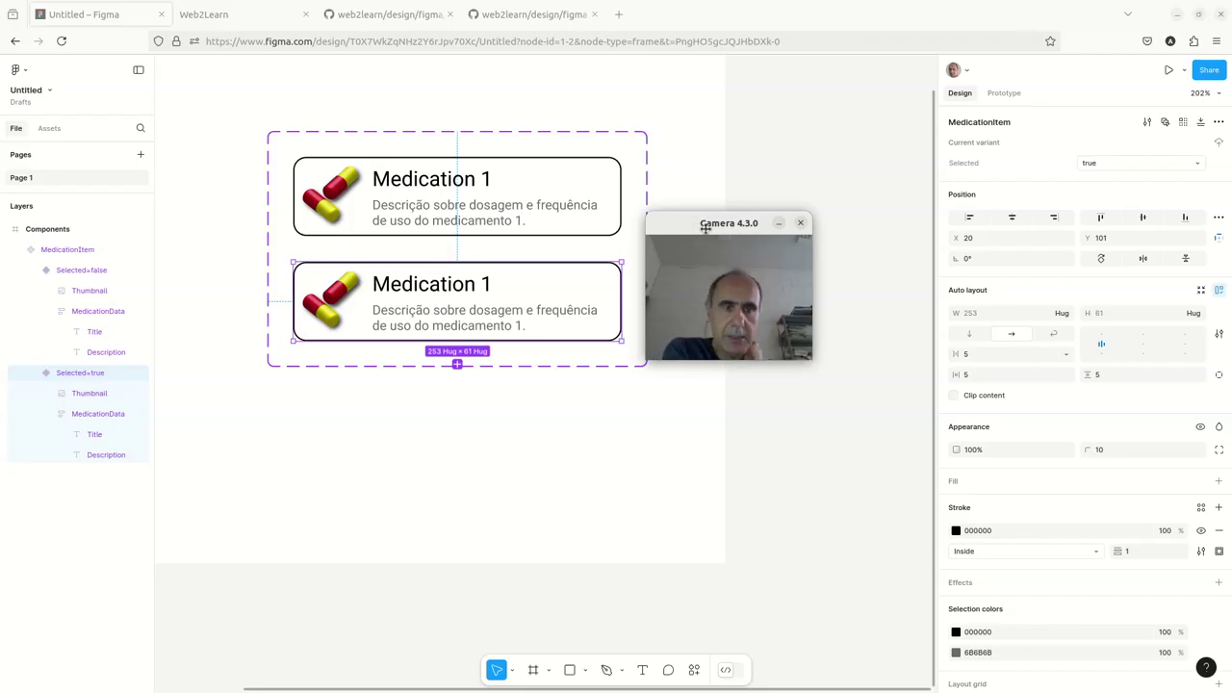
pyautogui.moveTo(706, 228); pyautogui.dragTo(801, 425)
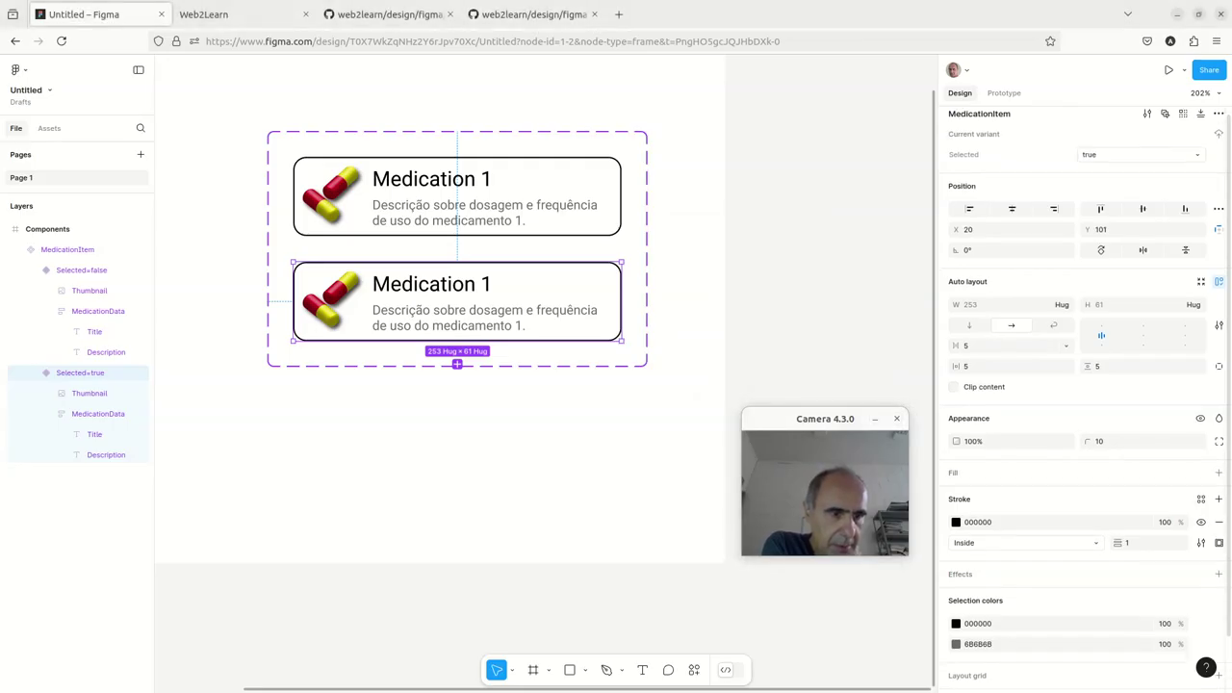
# Give the Selected=true card a DDDDDD grey fill
pyautogui.scroll(-3, 1078, 469)
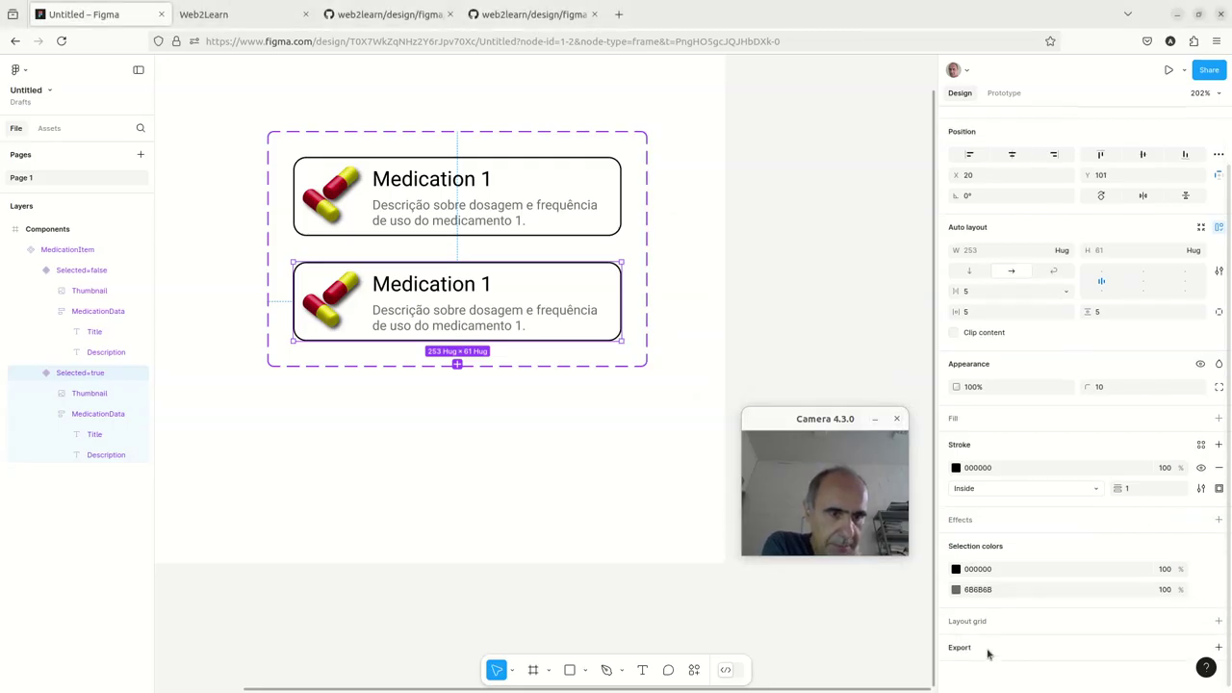
pyautogui.click(1221, 419)
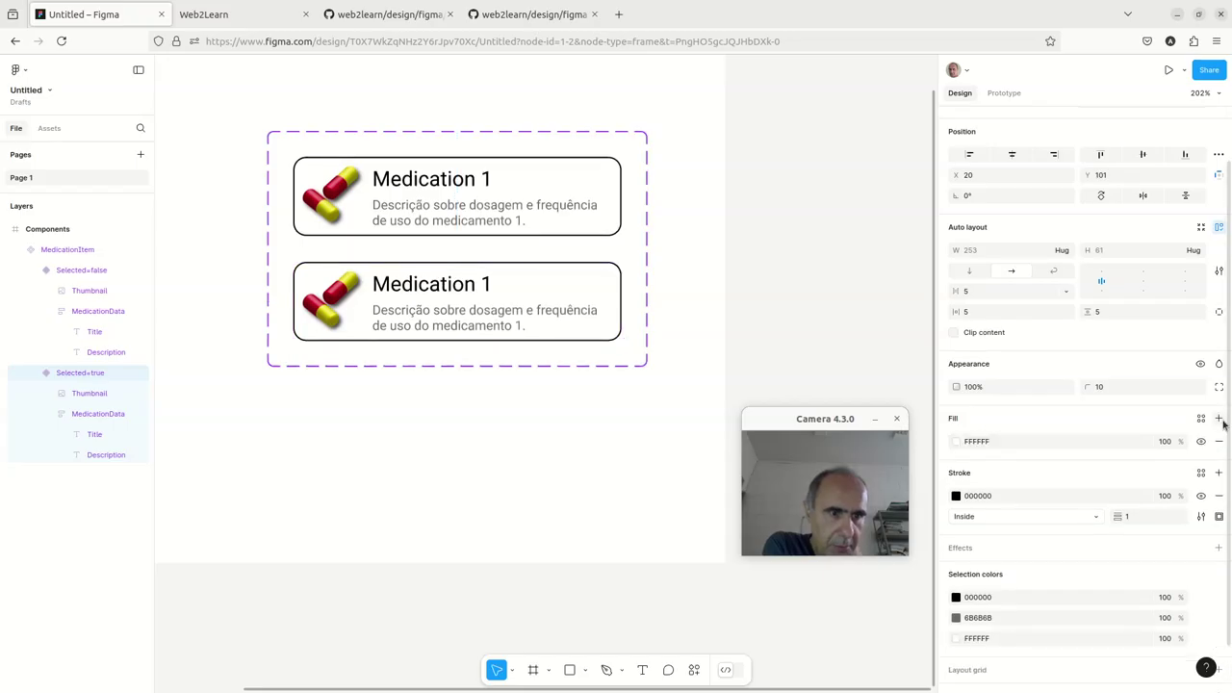
pyautogui.click(1105, 443)
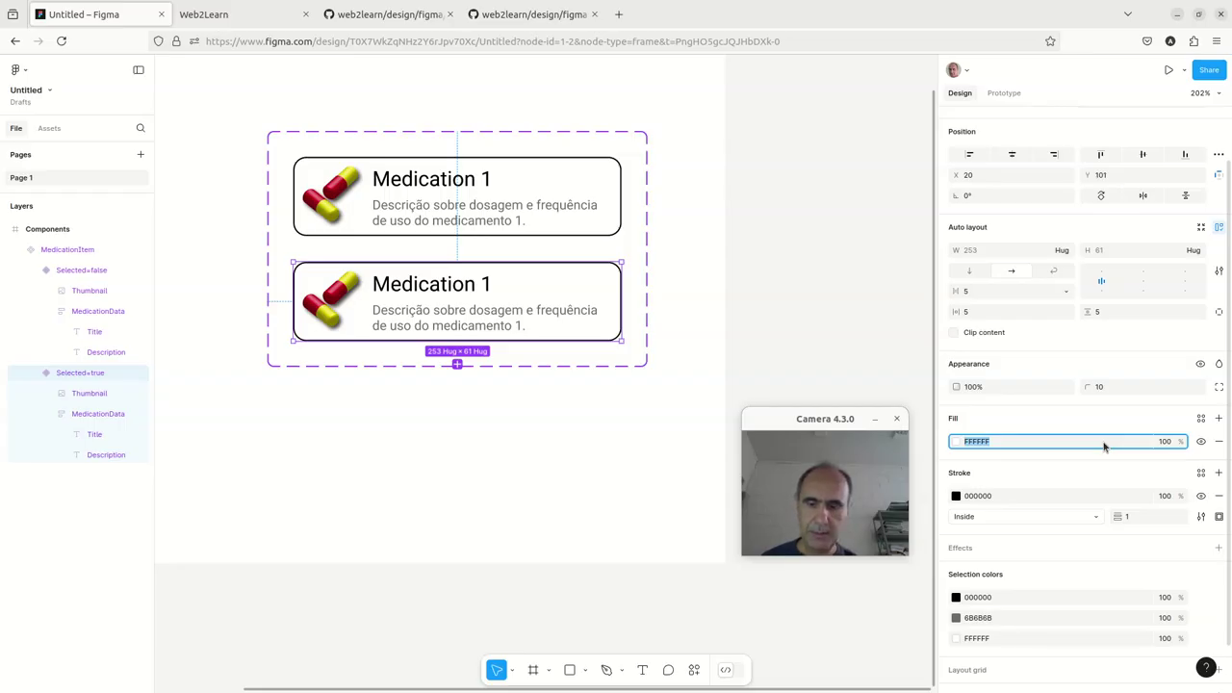
pyautogui.write('DDD')
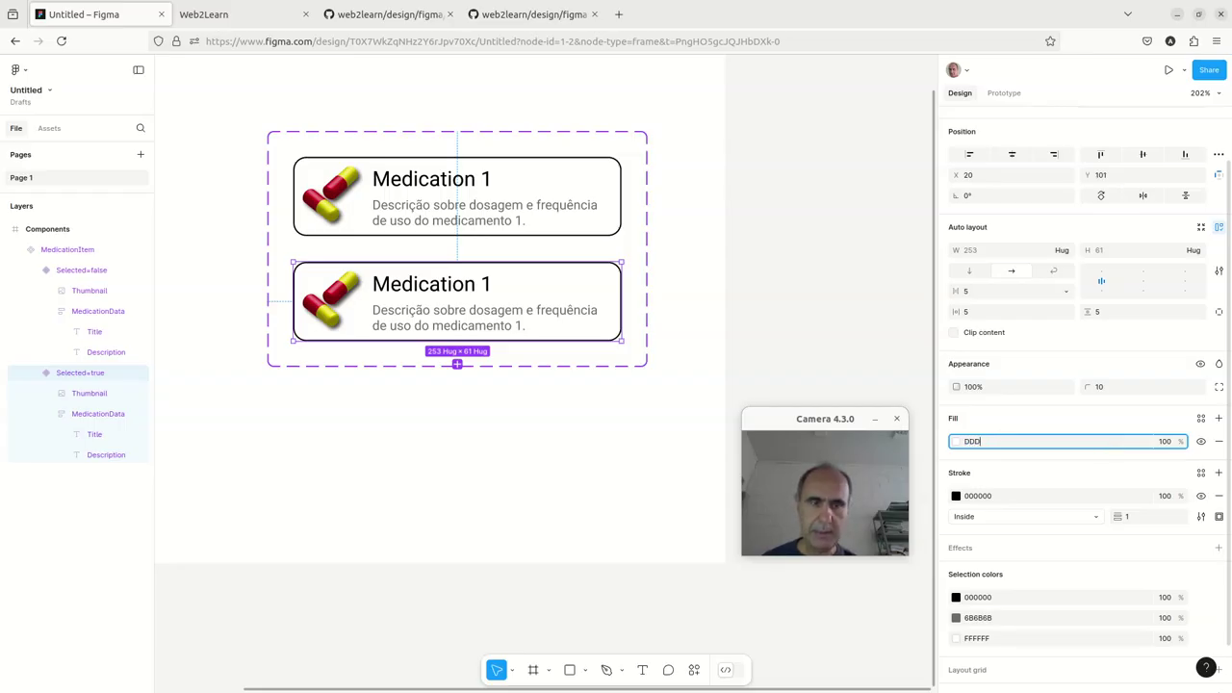
pyautogui.write('D')
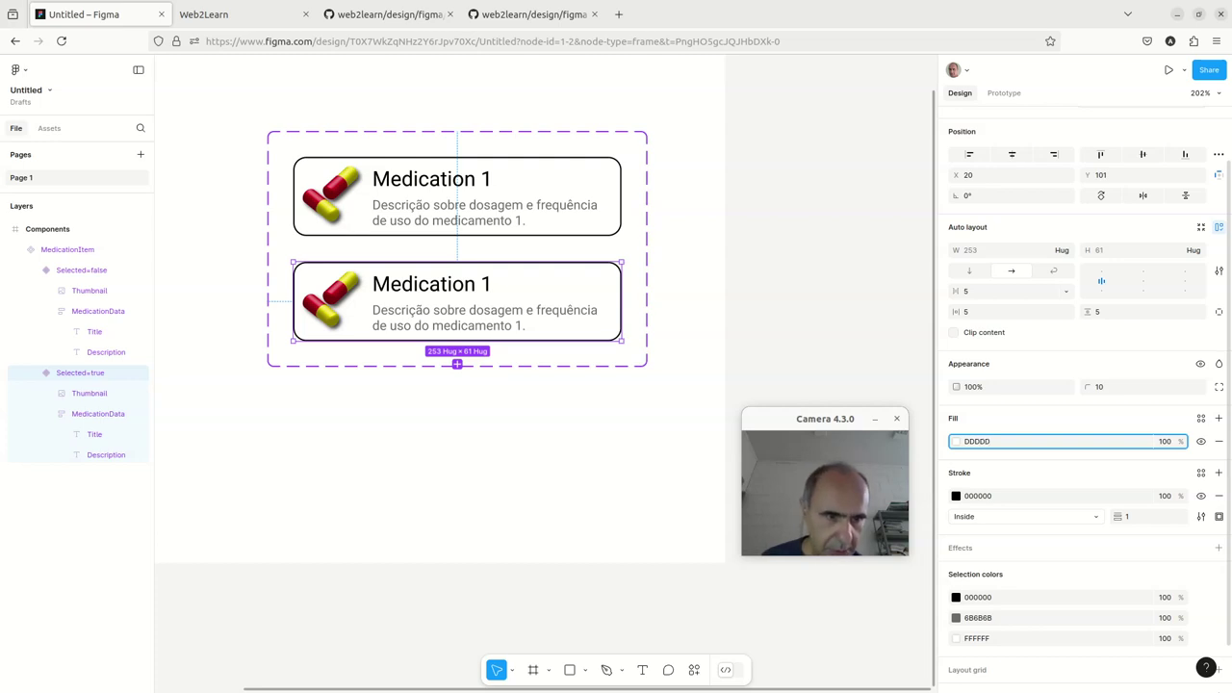
pyautogui.write('D')
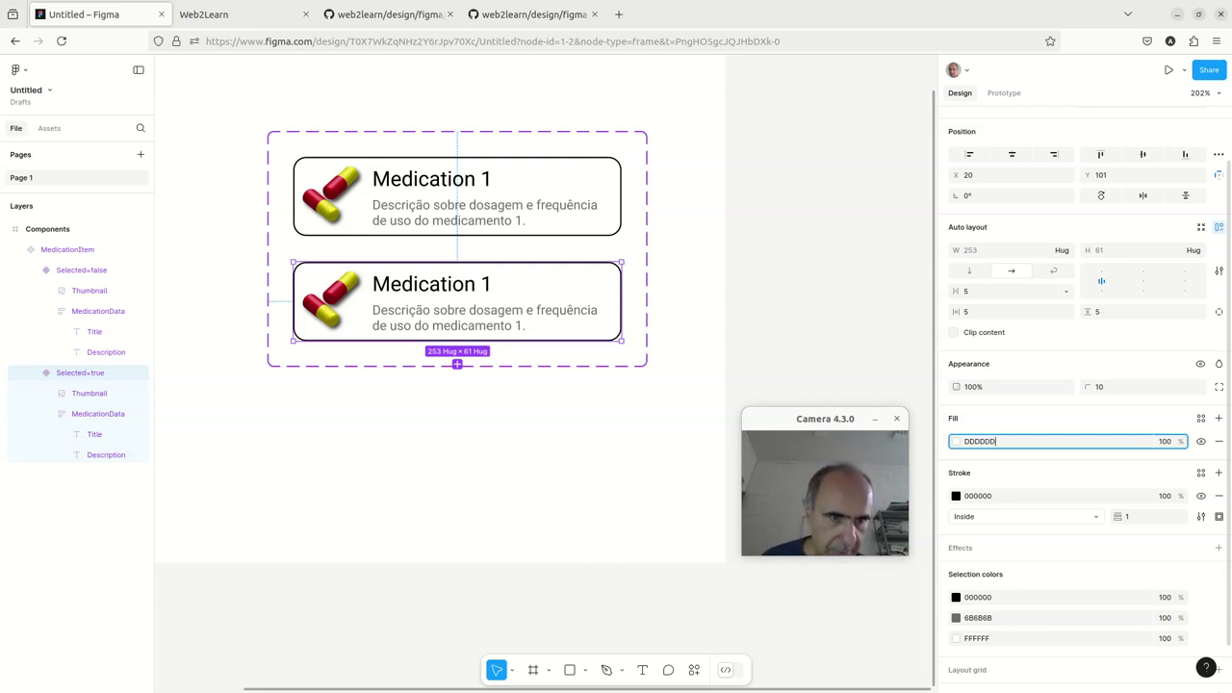
pyautogui.press('Return')
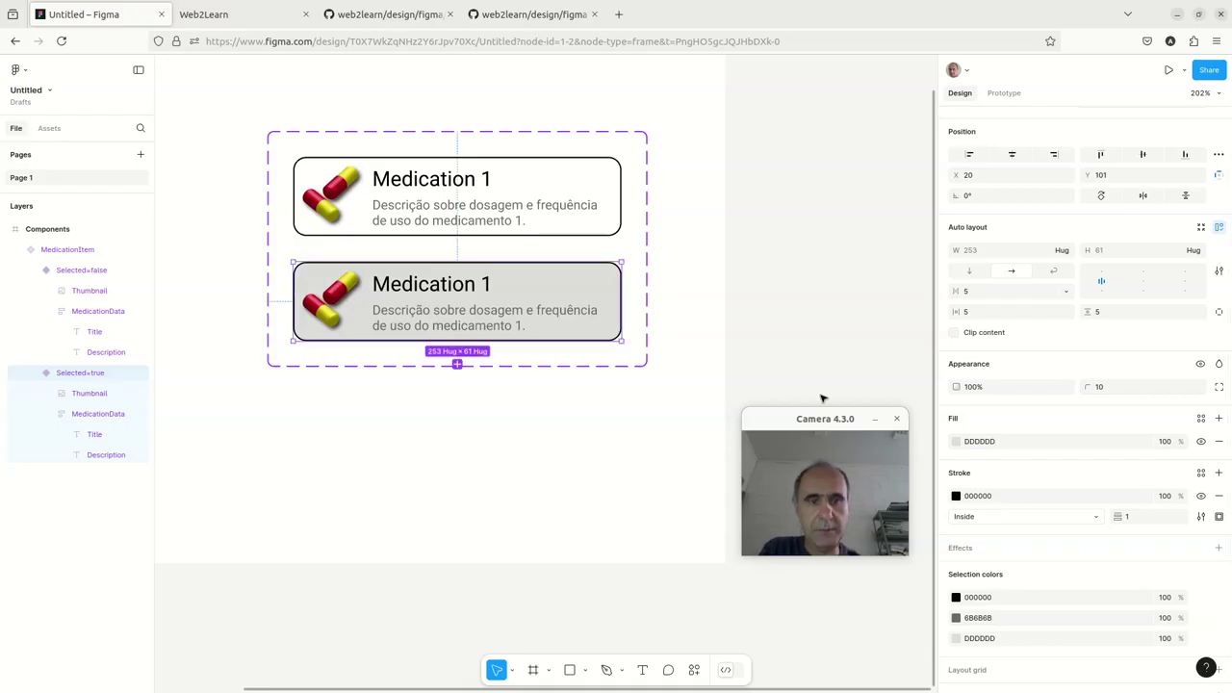
pyautogui.moveTo(821, 419); pyautogui.dragTo(741, 214)
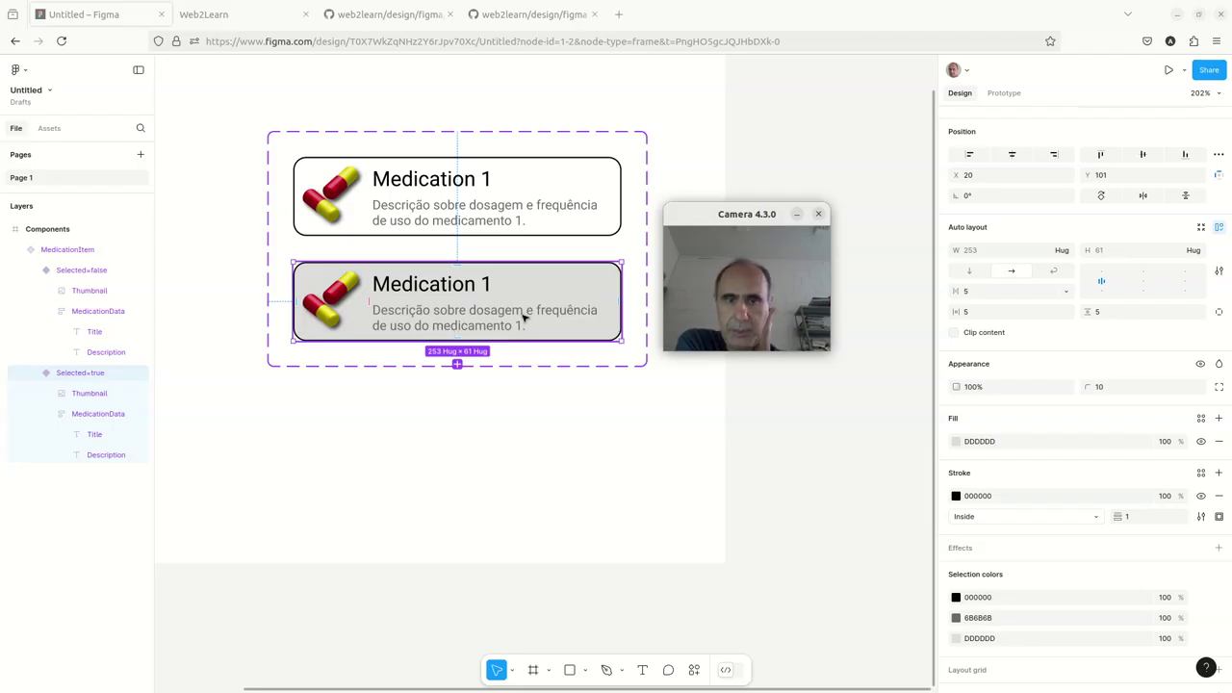
# Move the MedicationItem set to X 13, Y 13 and shrink Components to 326×212
pyautogui.click(583, 410)
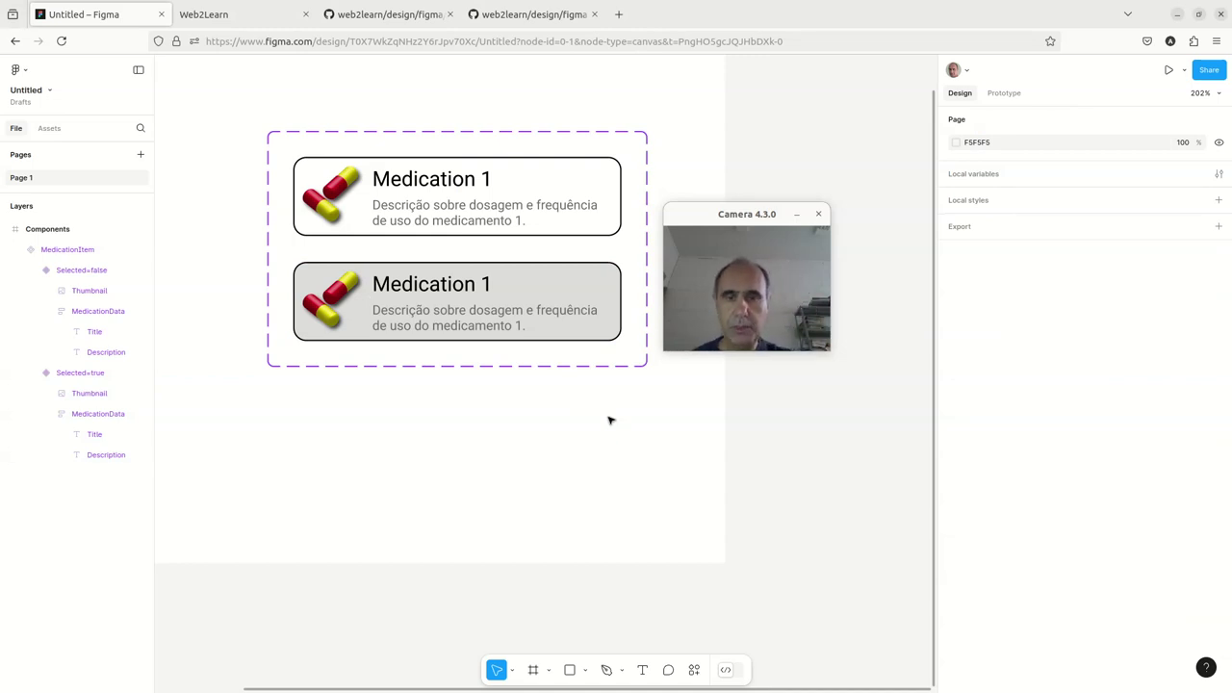
pyautogui.scroll(-2, 609, 420)
pyautogui.scroll(-2, 609, 421)
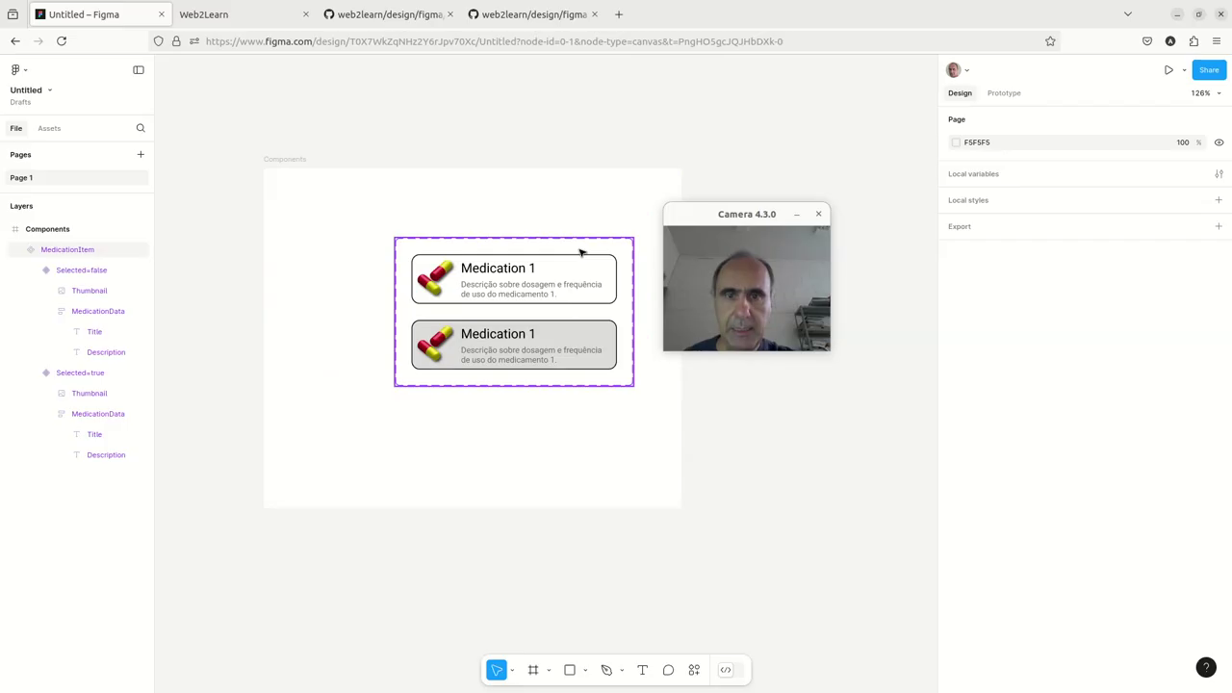
pyautogui.moveTo(580, 253); pyautogui.dragTo(460, 197)
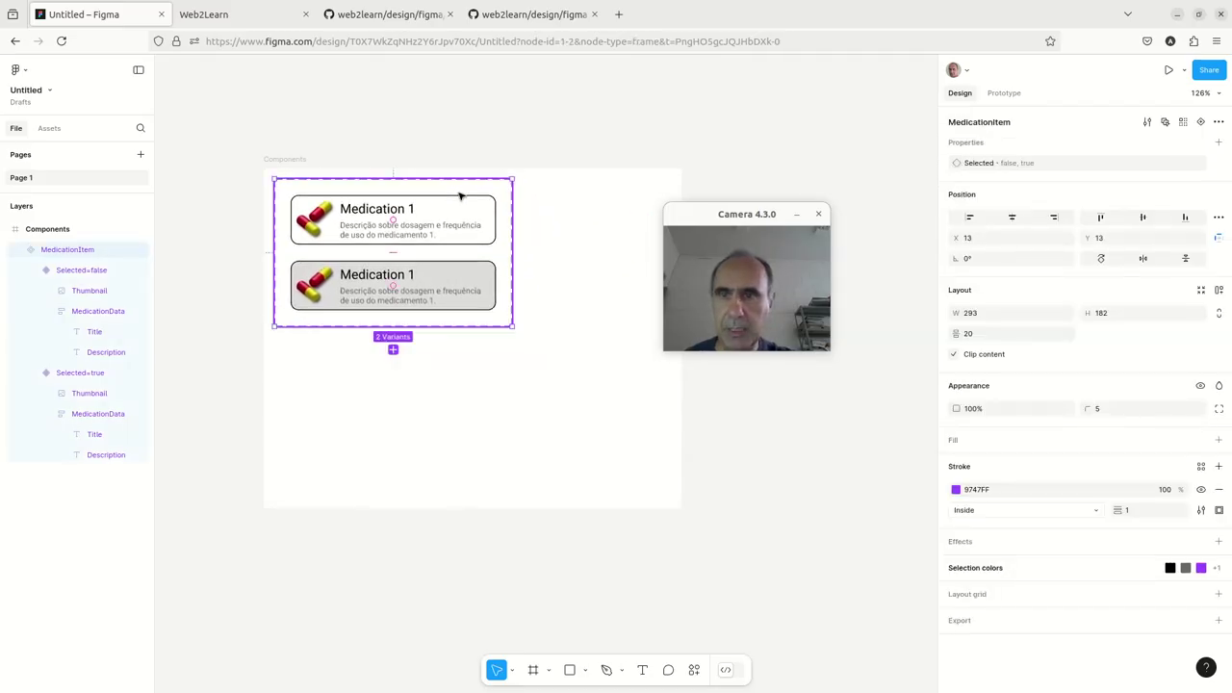
pyautogui.click(591, 464)
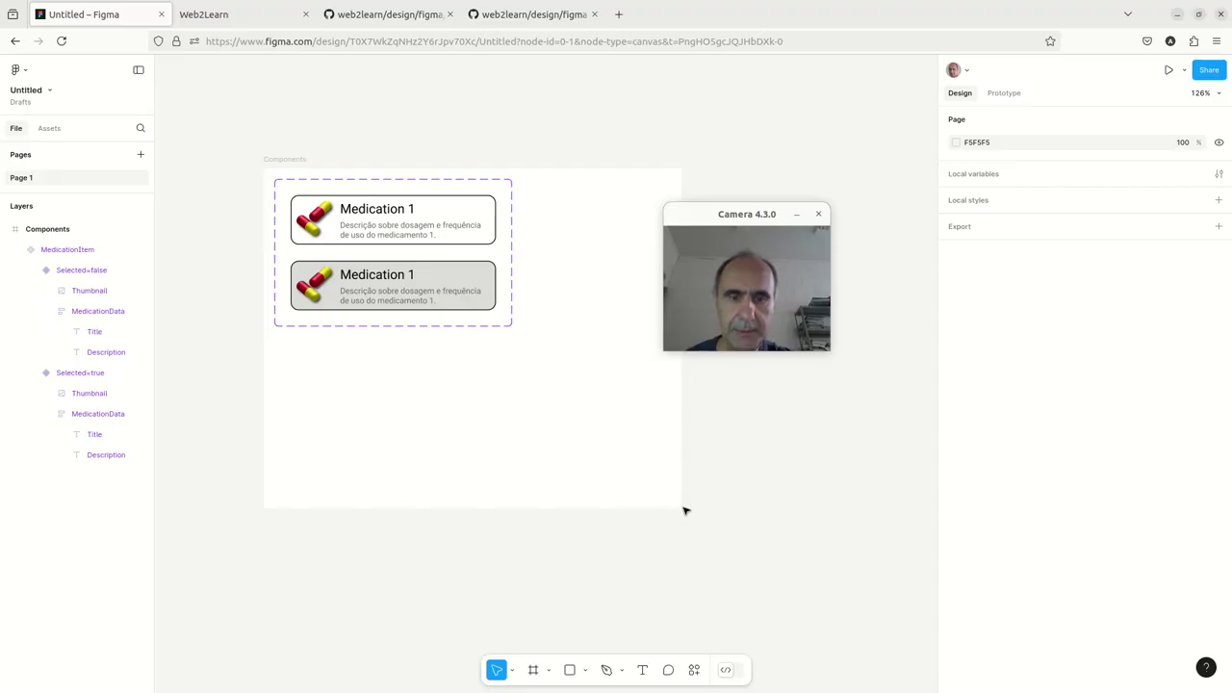
pyautogui.click(77, 229)
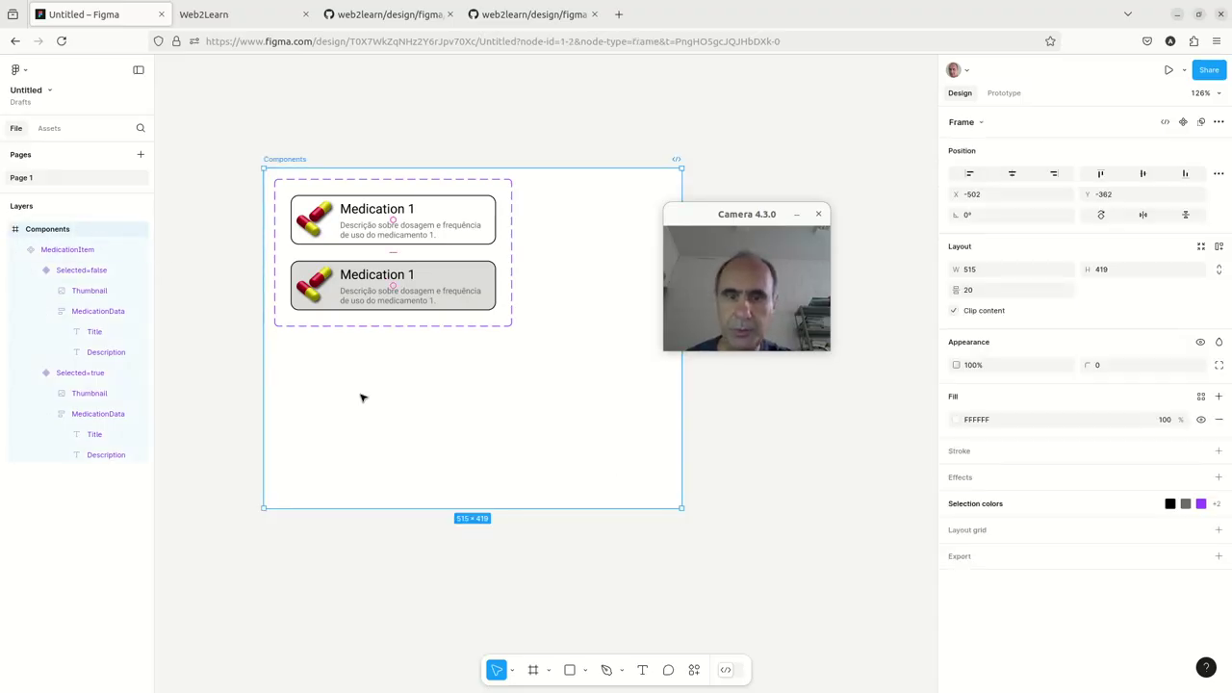
pyautogui.moveTo(679, 510); pyautogui.dragTo(529, 341)
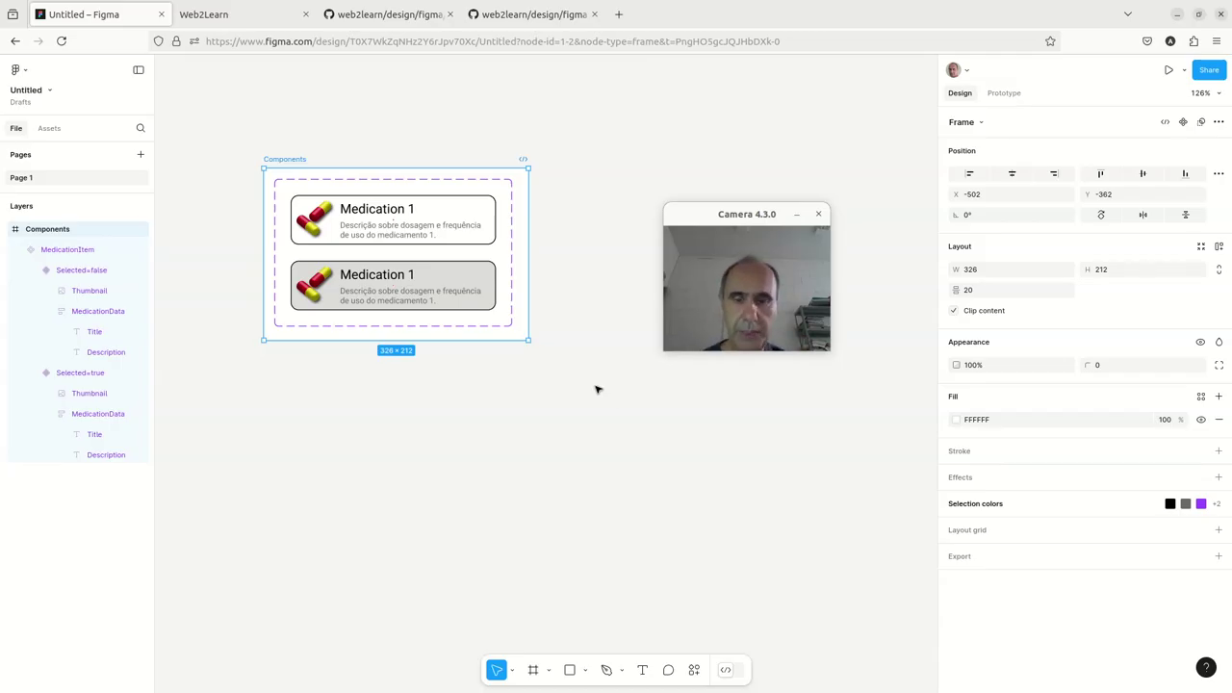
# Draw a 448×321 frame below Components and rename it Screen
pyautogui.click(535, 671)
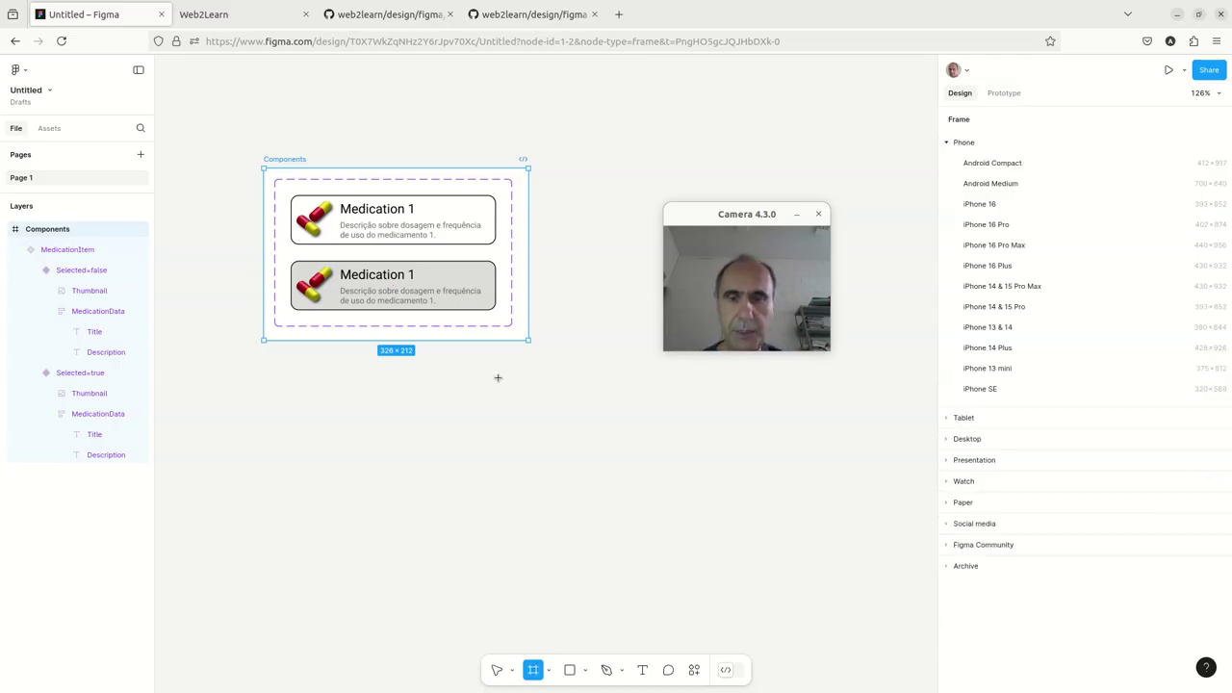
pyautogui.moveTo(498, 377); pyautogui.dragTo(861, 638)
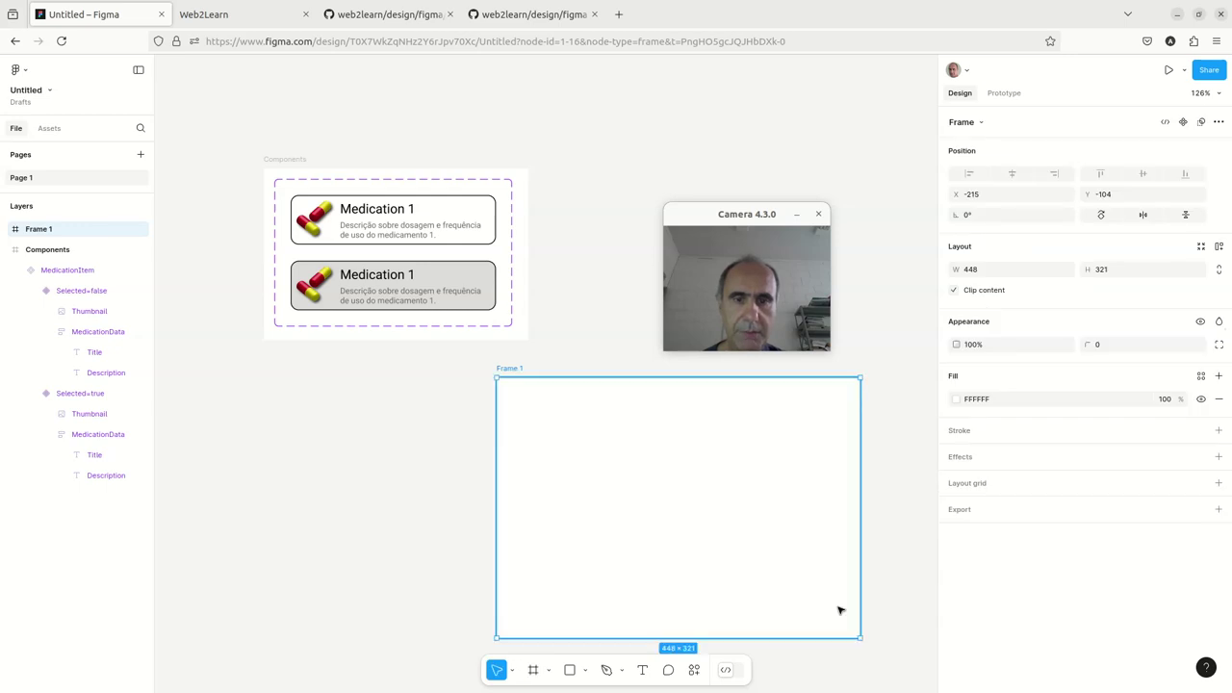
pyautogui.moveTo(764, 515); pyautogui.dragTo(755, 497)
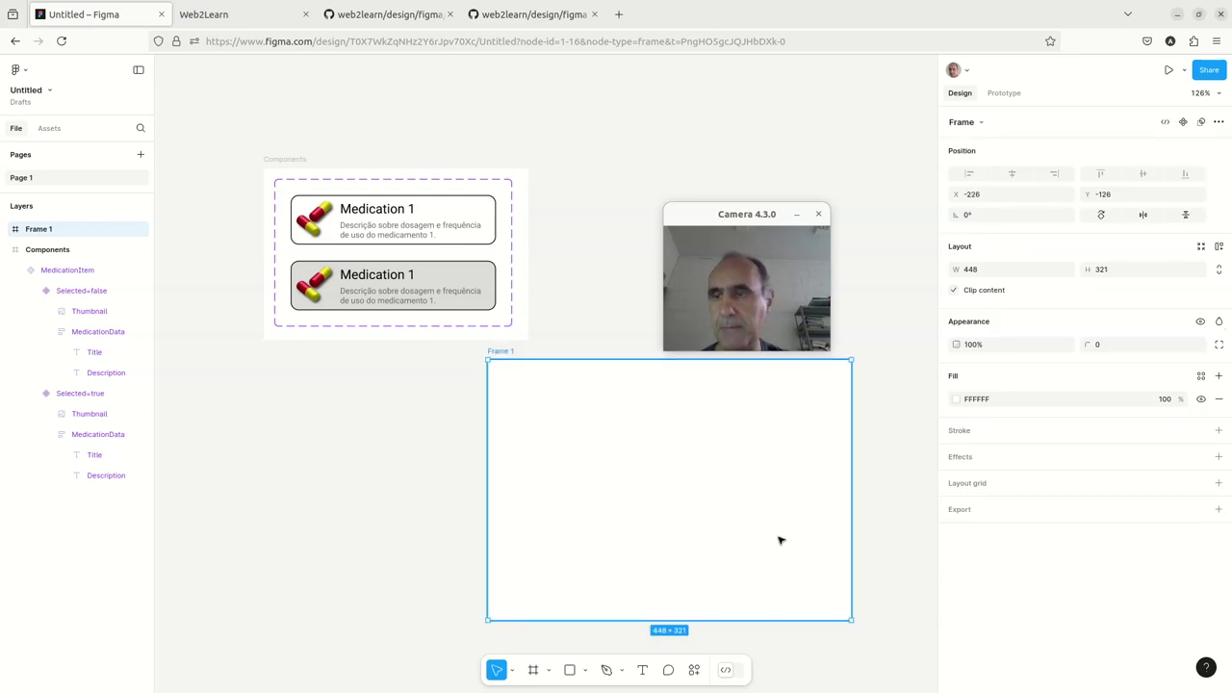
pyautogui.moveTo(682, 214); pyautogui.dragTo(187, 206)
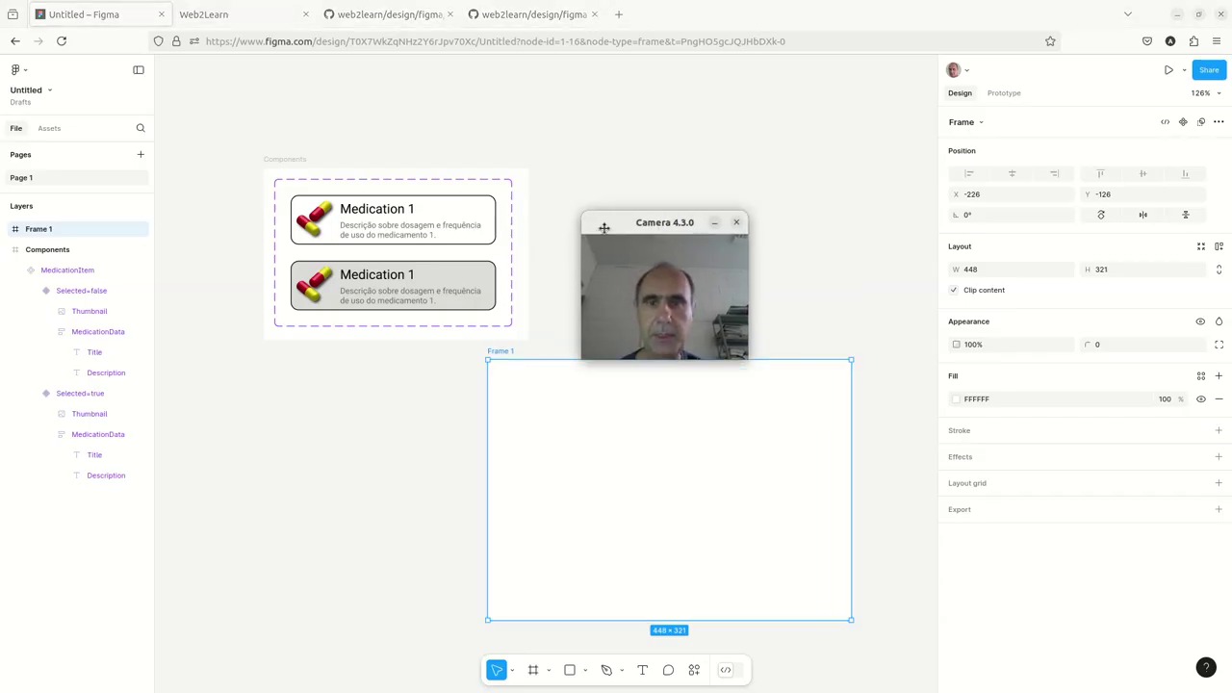
pyautogui.doubleClick(45, 230)
pyautogui.write('Screen')
pyautogui.press('Return')
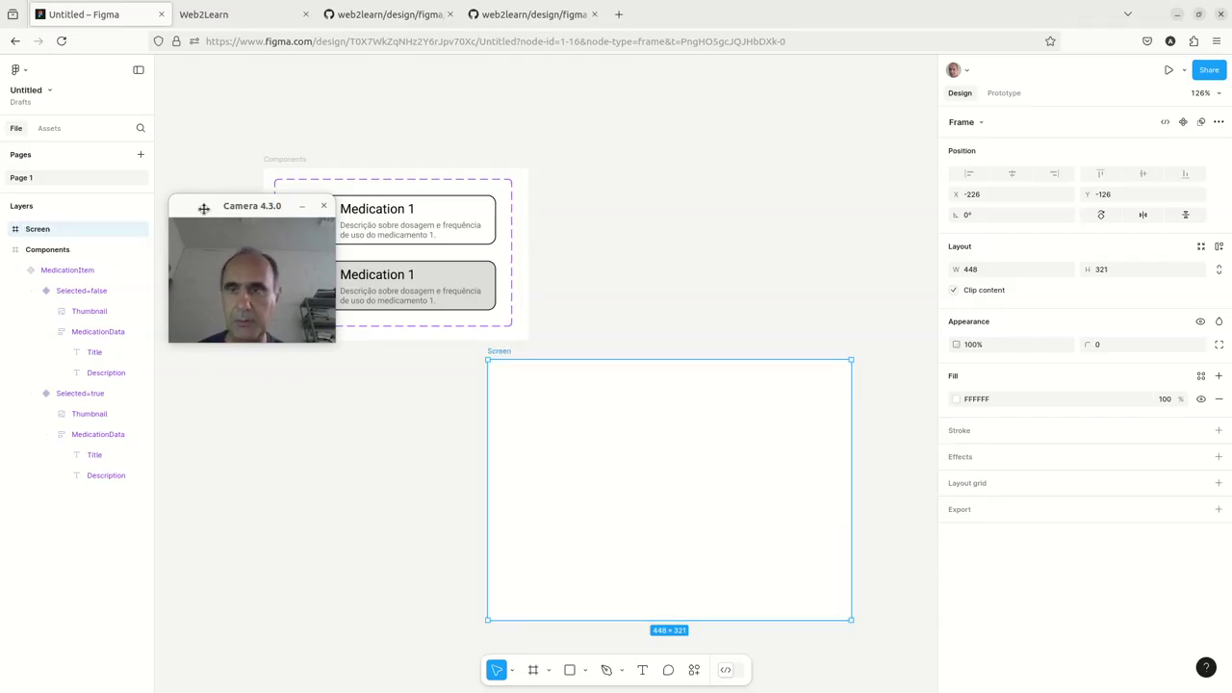
pyautogui.moveTo(203, 209); pyautogui.dragTo(646, 197)
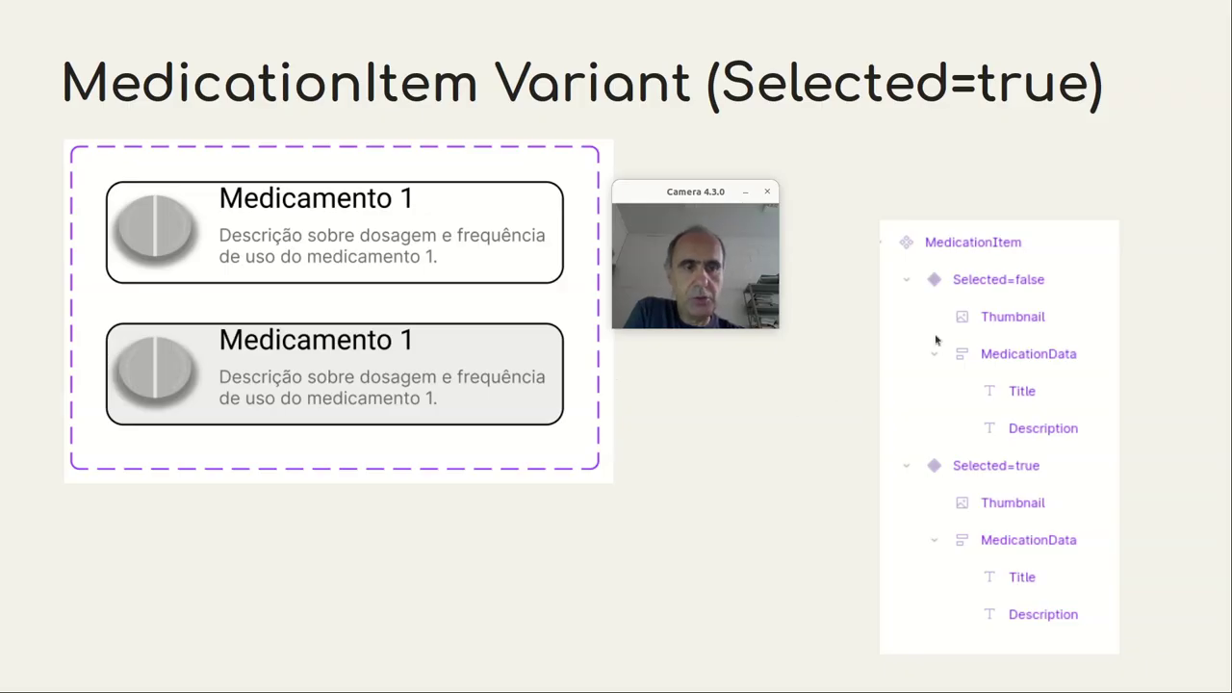
# Show the Componente Agregador - MedicationList slide, then bring Figma back maximized
pyautogui.click(769, 383)
pyautogui.moveTo(690, 200); pyautogui.dragTo(882, 313)
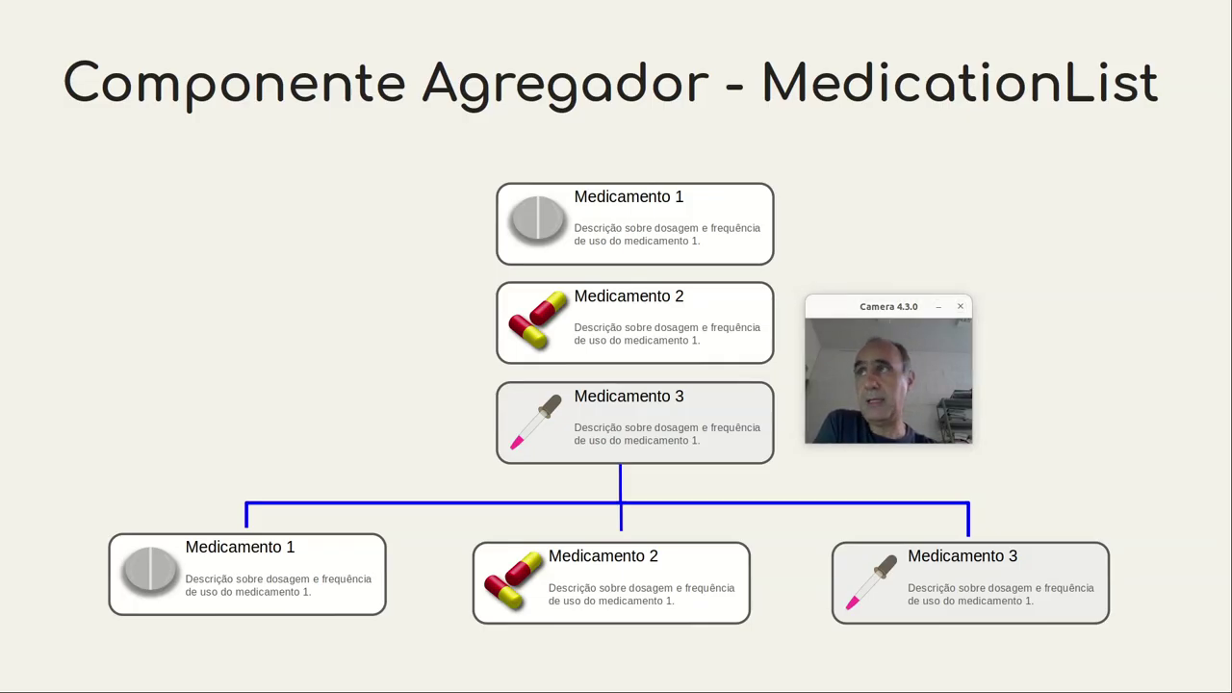
pyautogui.hotkey('alt', 'Tab')
pyautogui.doubleClick(869, 174)
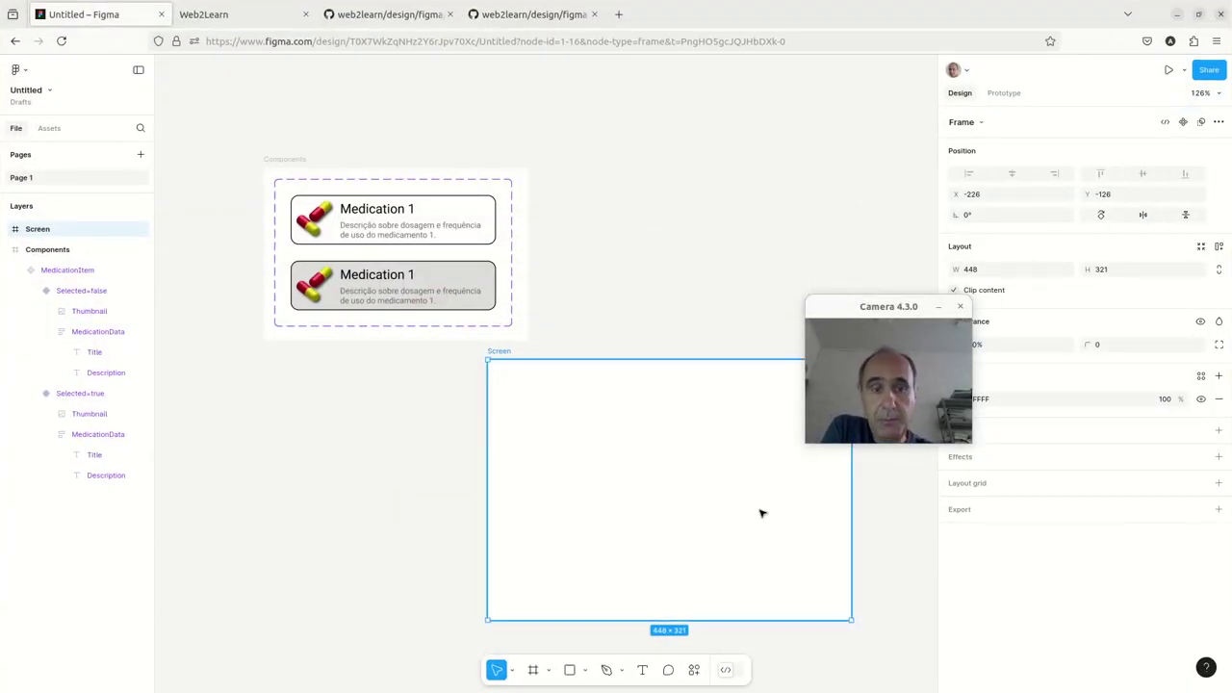
pyautogui.click(870, 534)
pyautogui.click(742, 489)
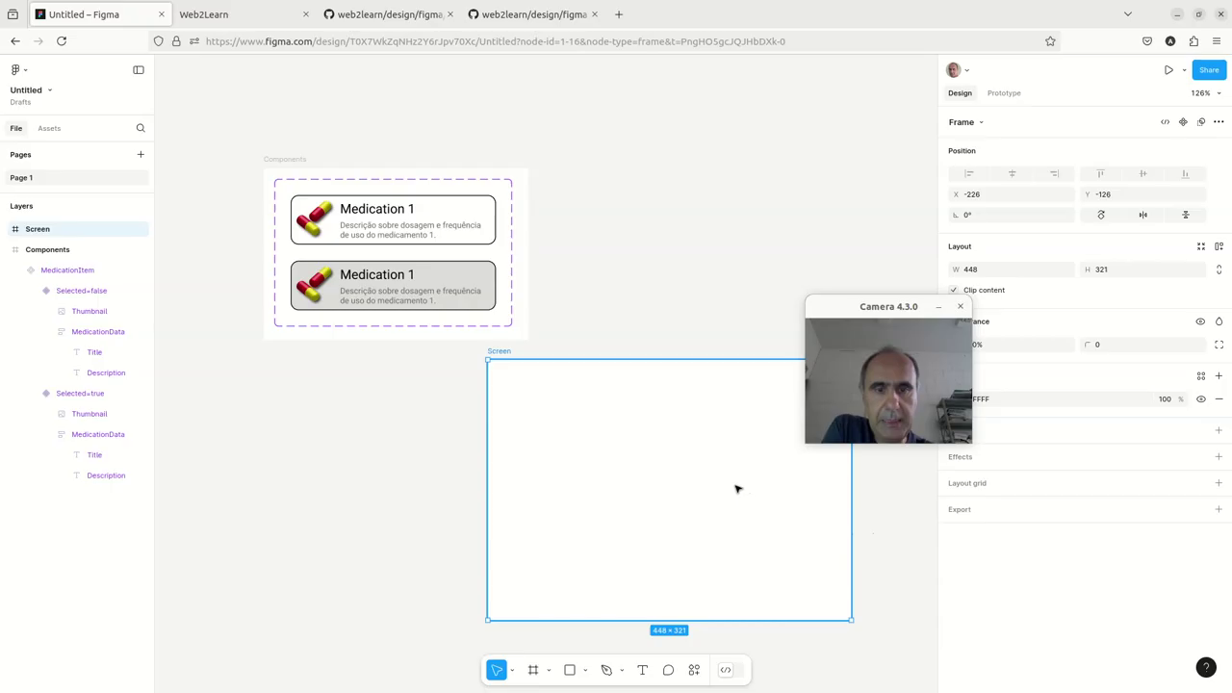
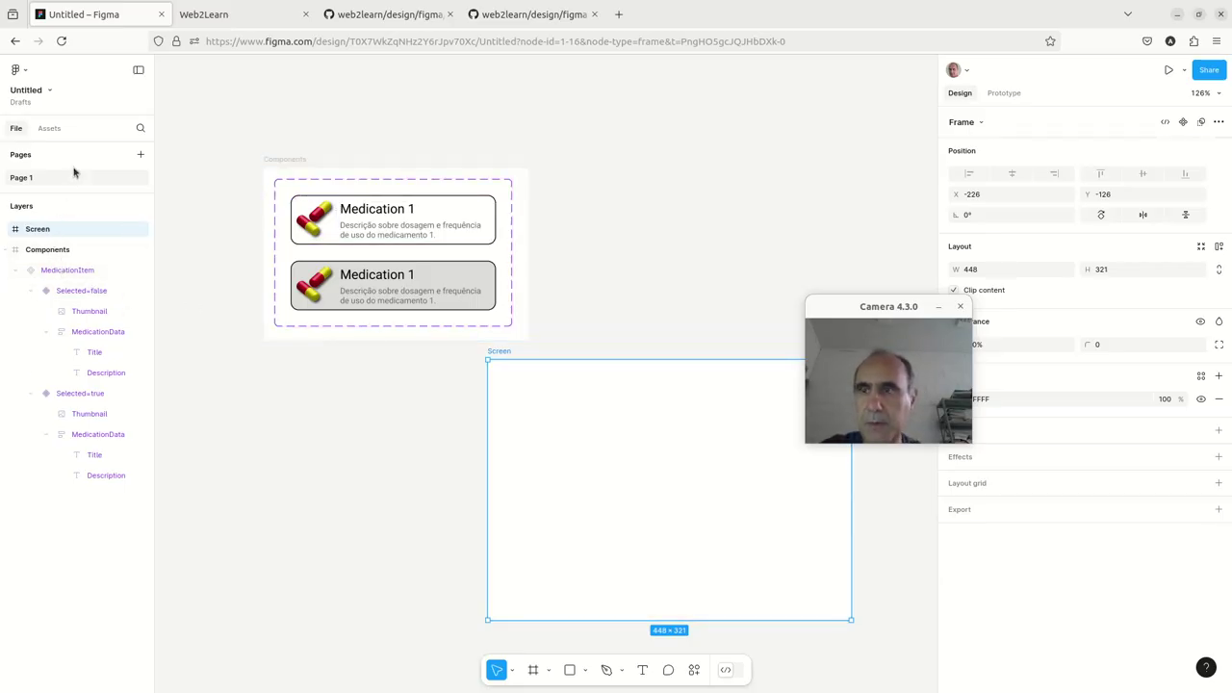
# Open the Local assets library so the MedicationItem component is listed
pyautogui.moveTo(859, 308)
pyautogui.mouseDown()
pyautogui.moveTo(314, 141)
pyautogui.moveTo(229, 133)
pyautogui.mouseUp()
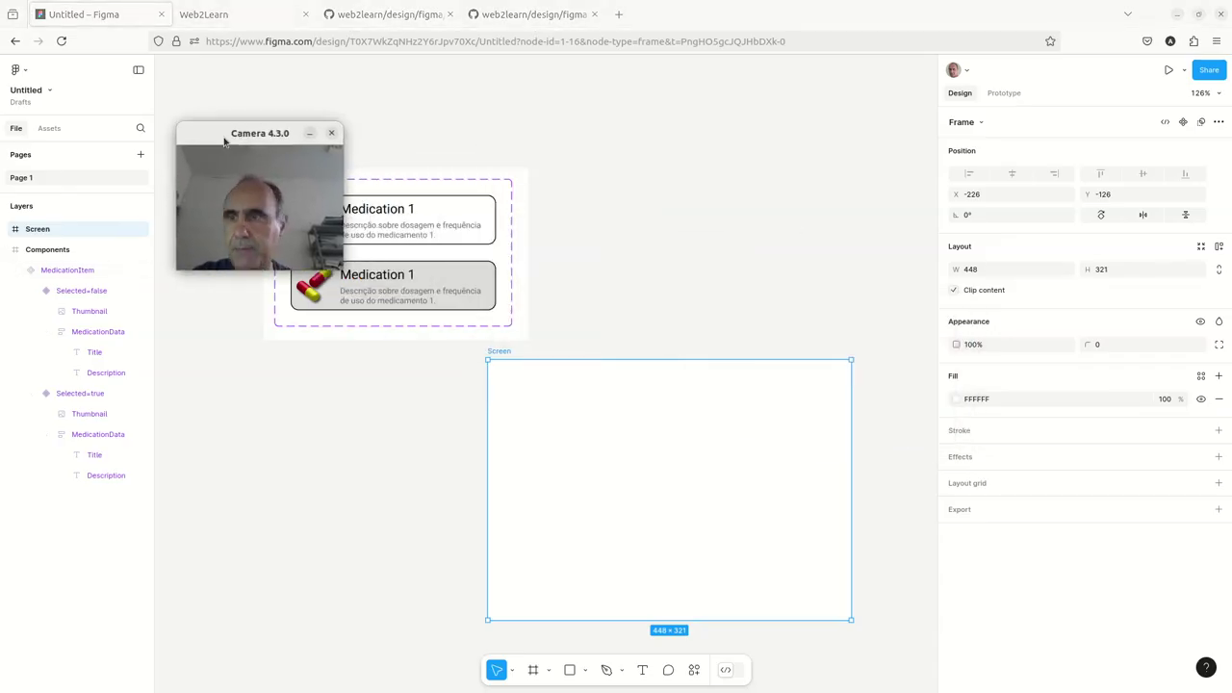
pyautogui.click(49, 128)
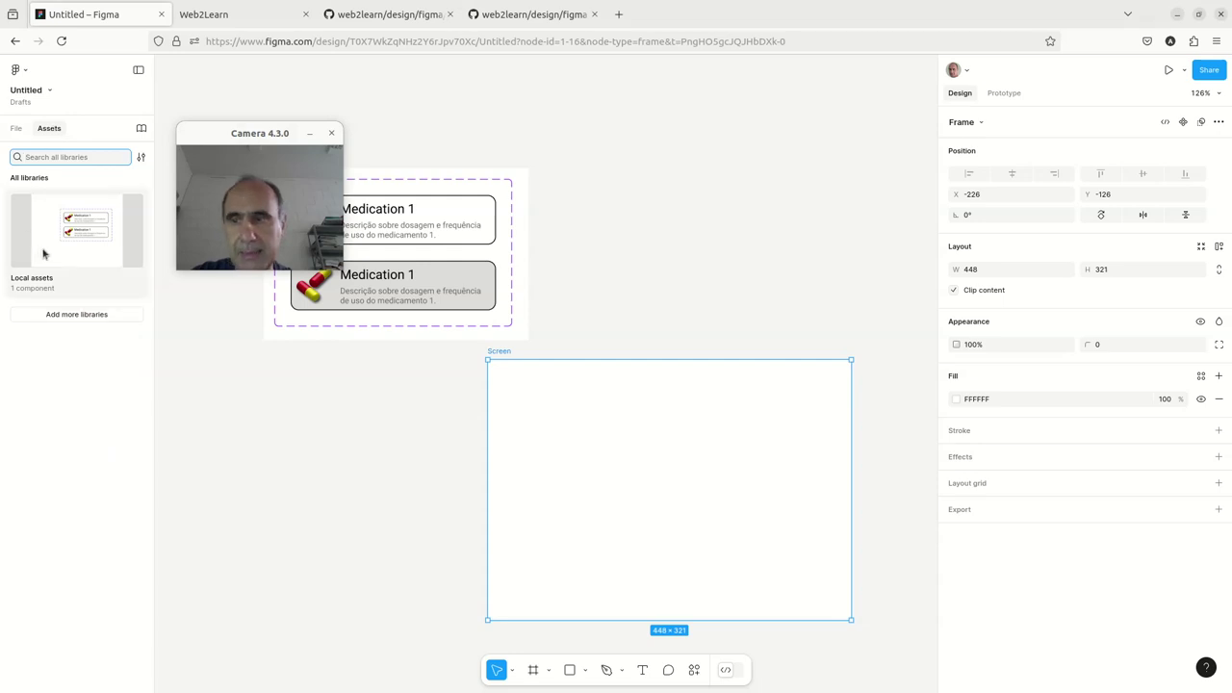
pyautogui.click(101, 237)
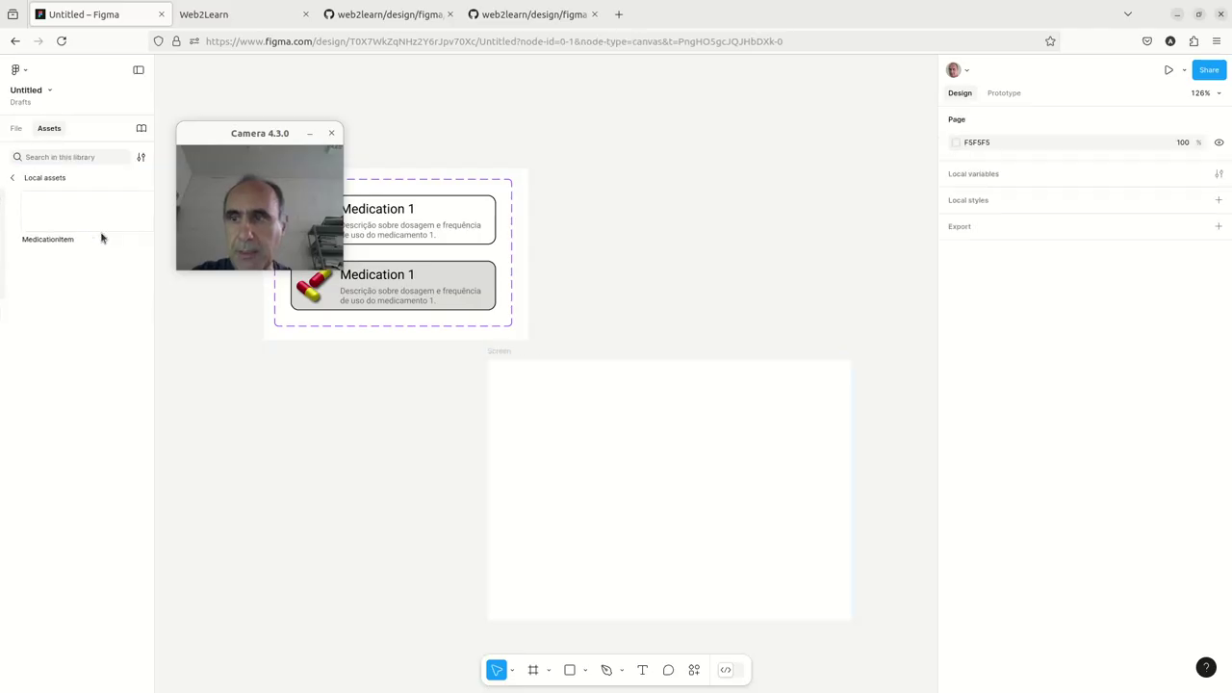
pyautogui.moveTo(76, 211)
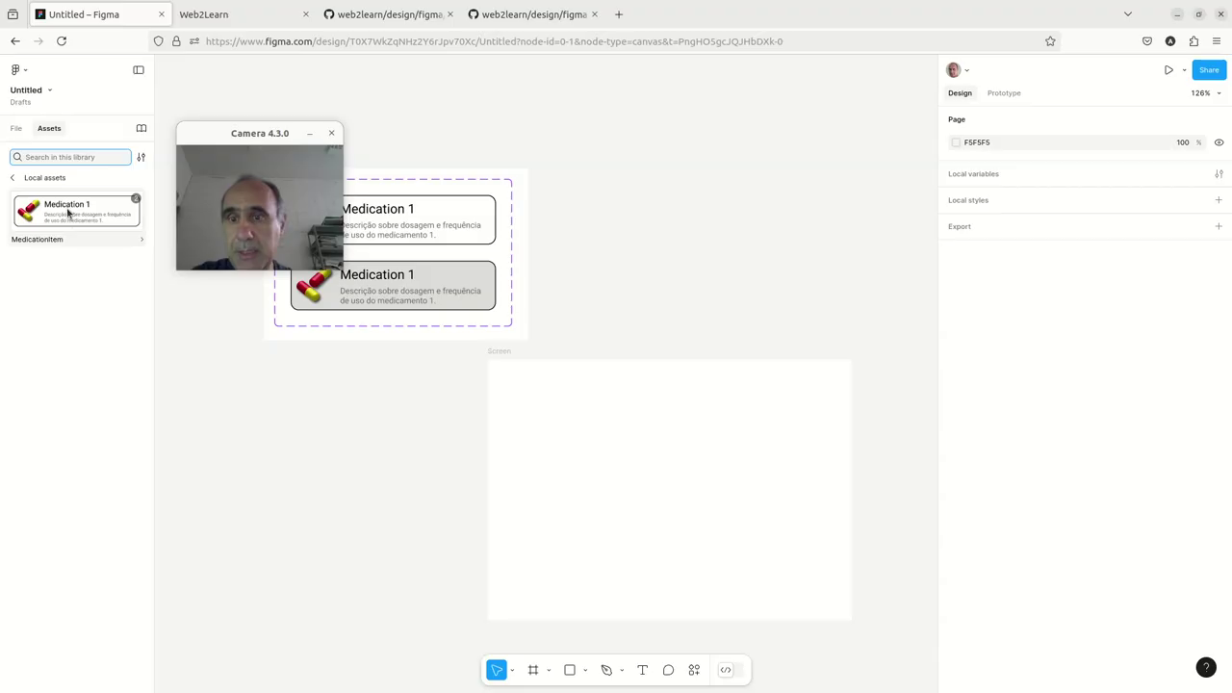
# View MedicationItem's details, previewing Selected on then back to the unselected variant
pyautogui.click(67, 213)
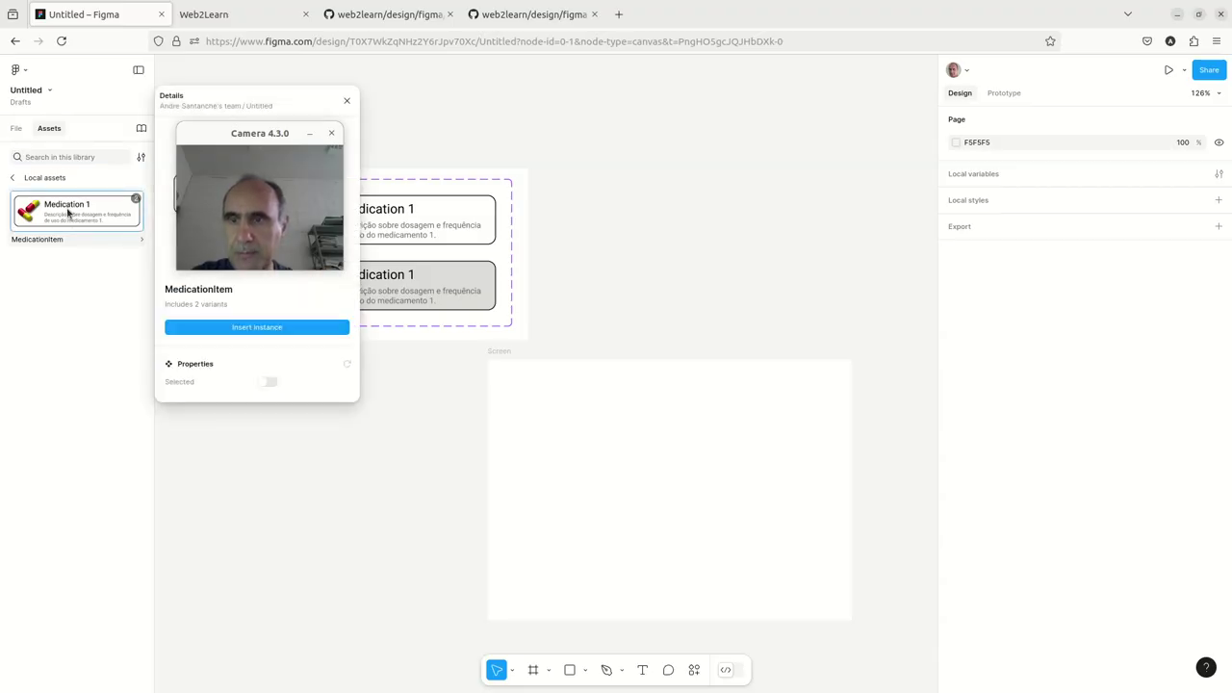
pyautogui.moveTo(246, 134)
pyautogui.mouseDown()
pyautogui.moveTo(565, 272)
pyautogui.moveTo(266, 413)
pyautogui.mouseUp()
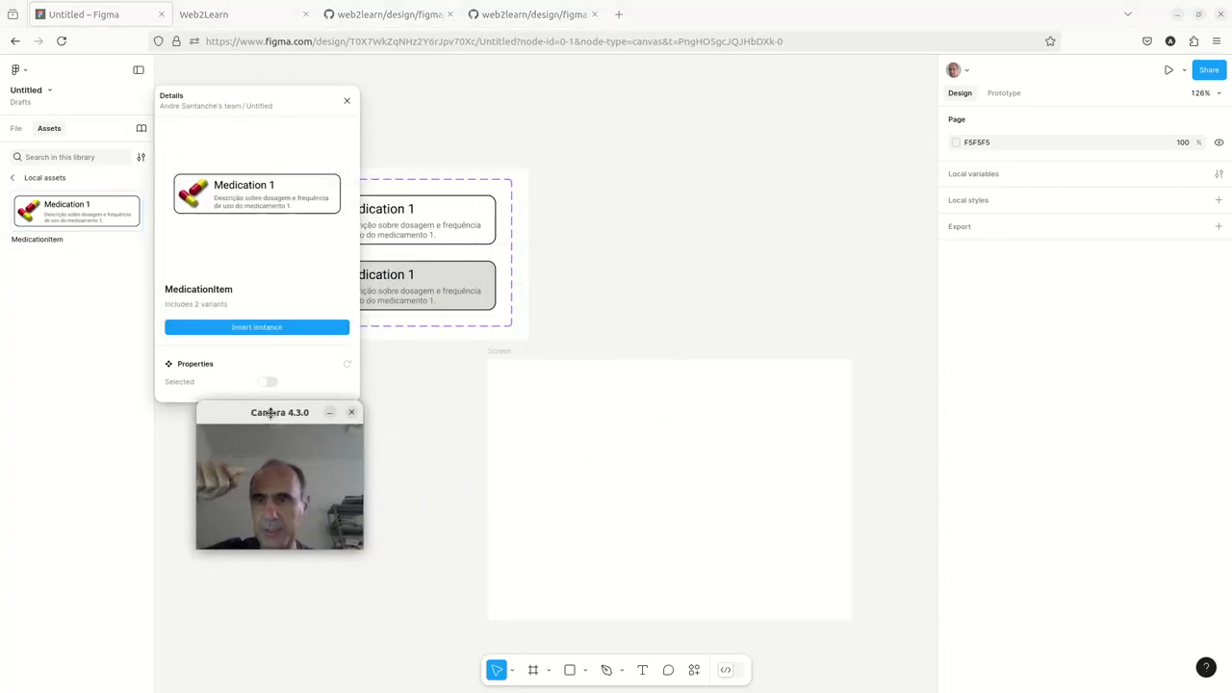
pyautogui.click(267, 382)
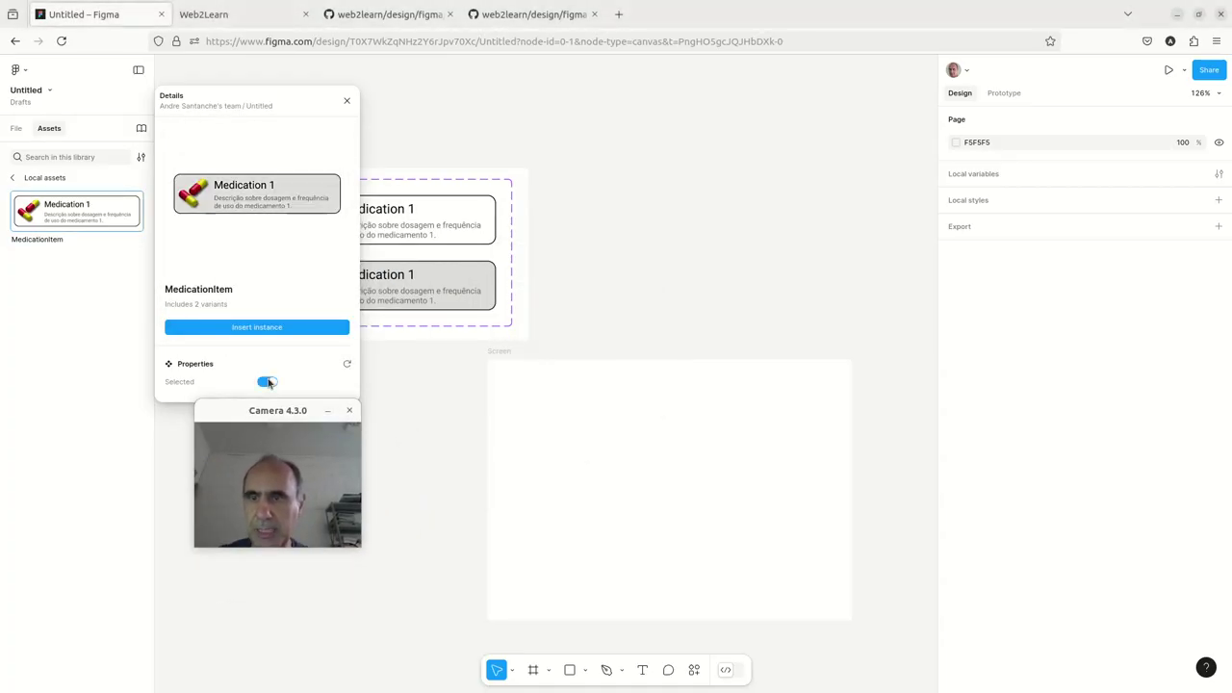
pyautogui.moveTo(266, 410)
pyautogui.mouseDown()
pyautogui.moveTo(364, 248)
pyautogui.moveTo(386, 157)
pyautogui.moveTo(282, 420)
pyautogui.moveTo(284, 239)
pyautogui.moveTo(268, 386)
pyautogui.mouseUp()
pyautogui.click(269, 382)
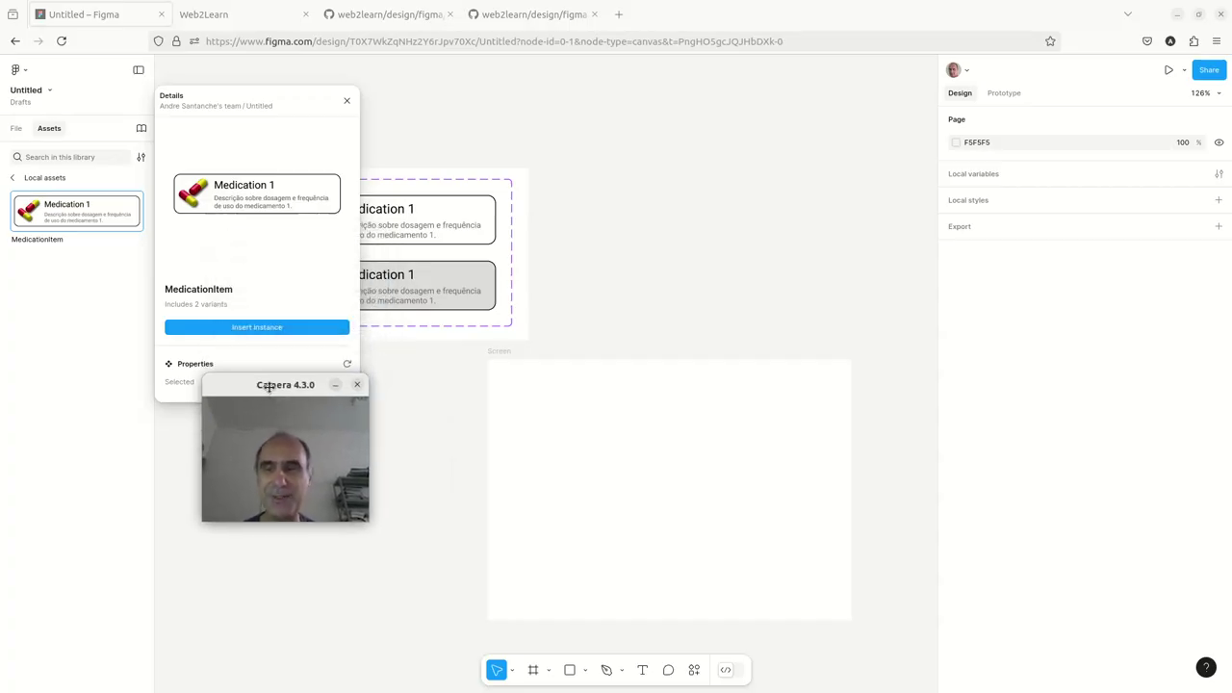
# Insert a MedicationItem instance and drag it into the top of the Screen frame
pyautogui.click(263, 328)
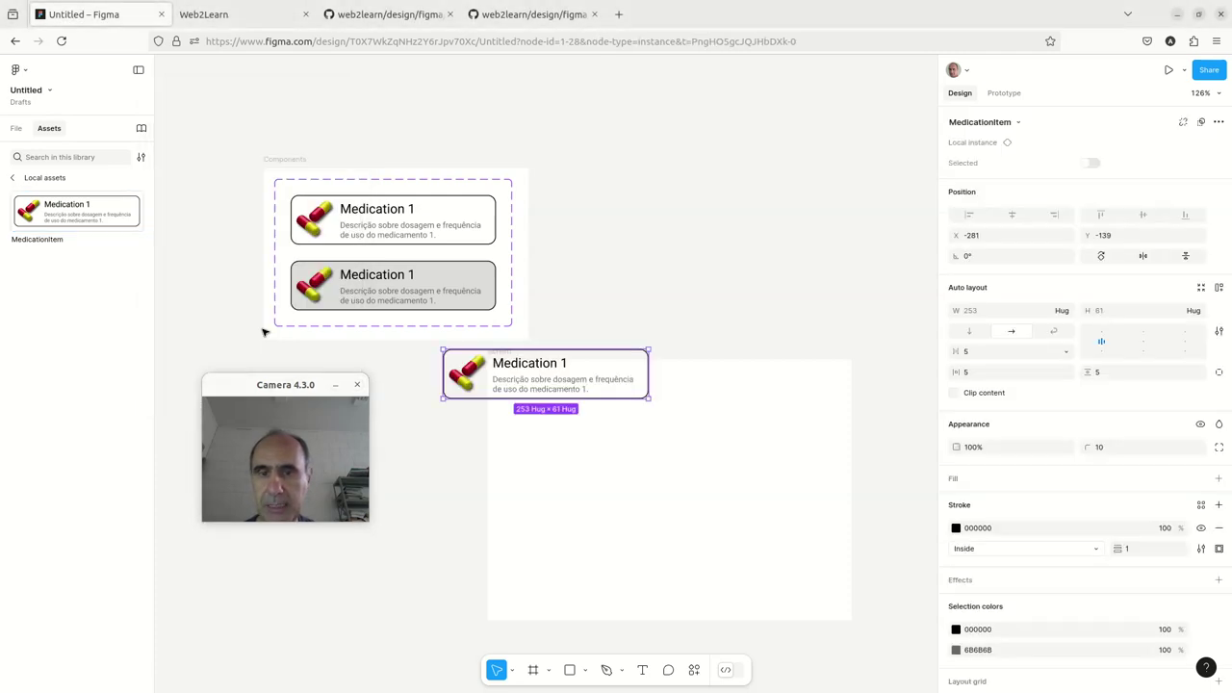
pyautogui.moveTo(587, 381)
pyautogui.mouseDown()
pyautogui.moveTo(688, 442)
pyautogui.moveTo(700, 413)
pyautogui.mouseUp()
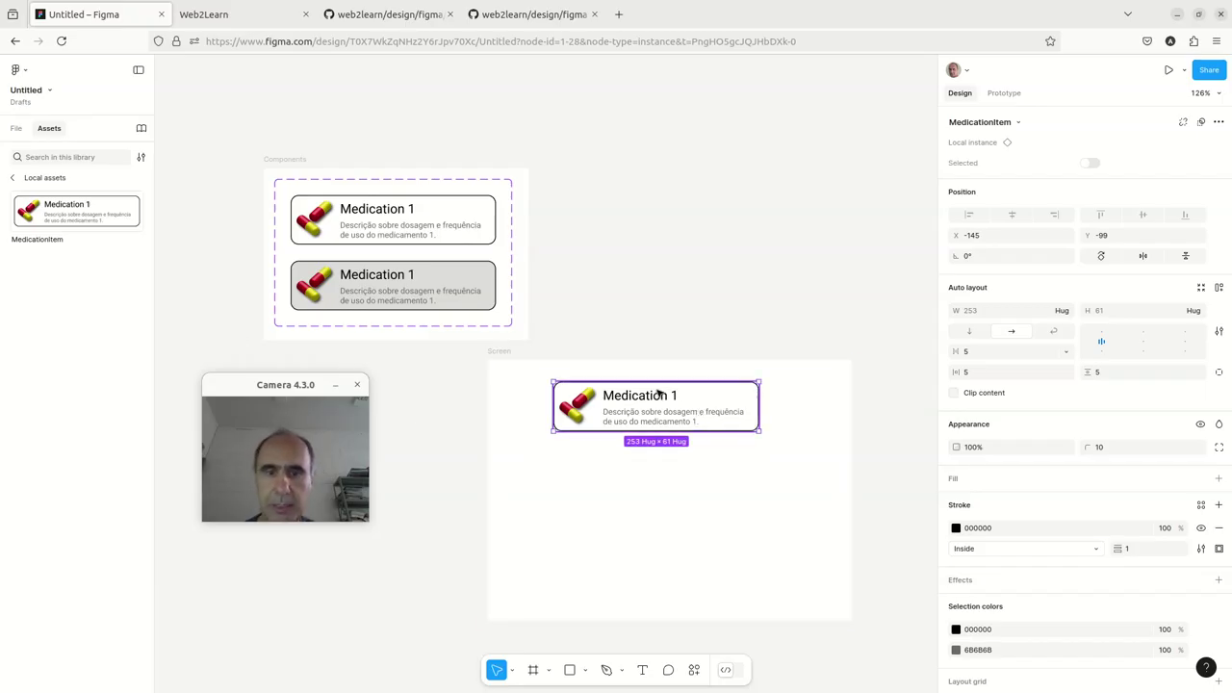
pyautogui.moveTo(669, 400); pyautogui.dragTo(683, 402)
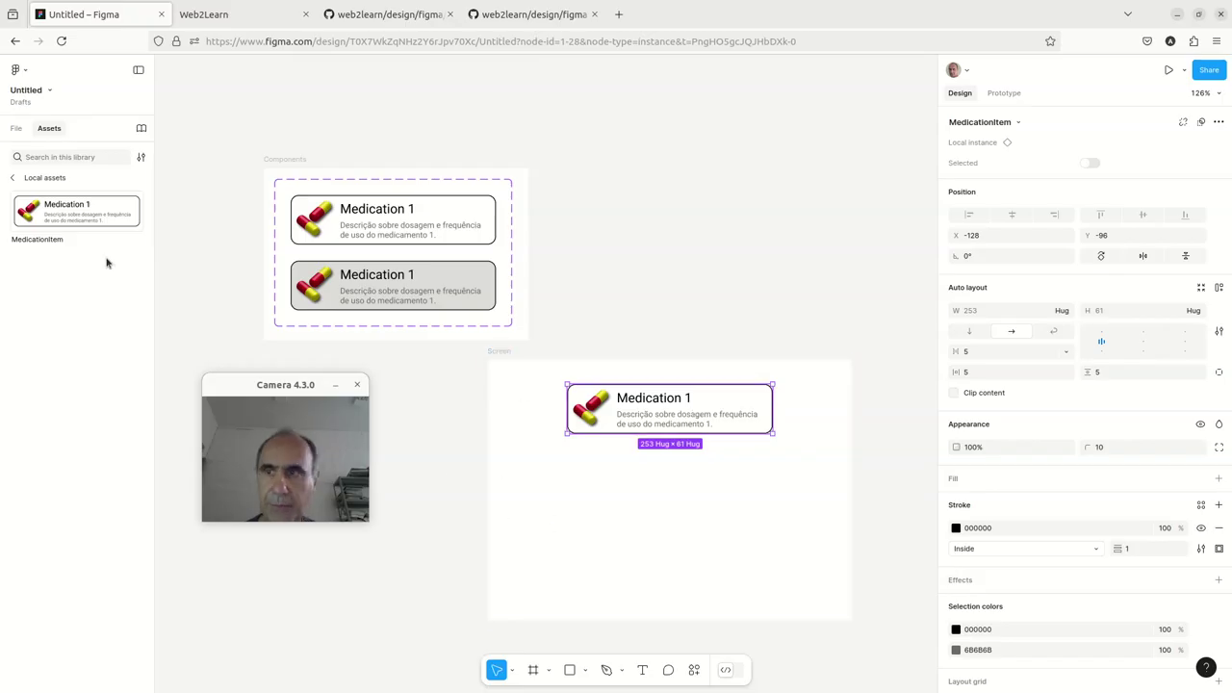
pyautogui.moveTo(253, 385); pyautogui.dragTo(53, 143)
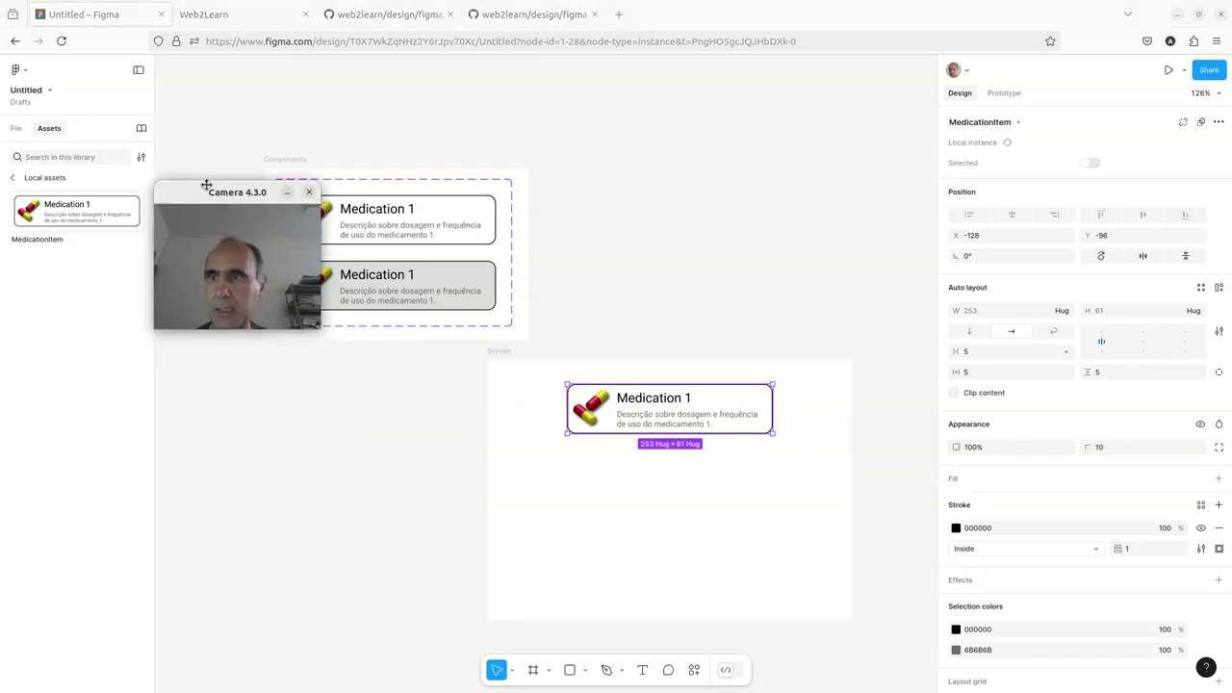
# Nest the MedicationItem layer under Screen in the Layers panel, at X 98, Y 30
pyautogui.click(18, 129)
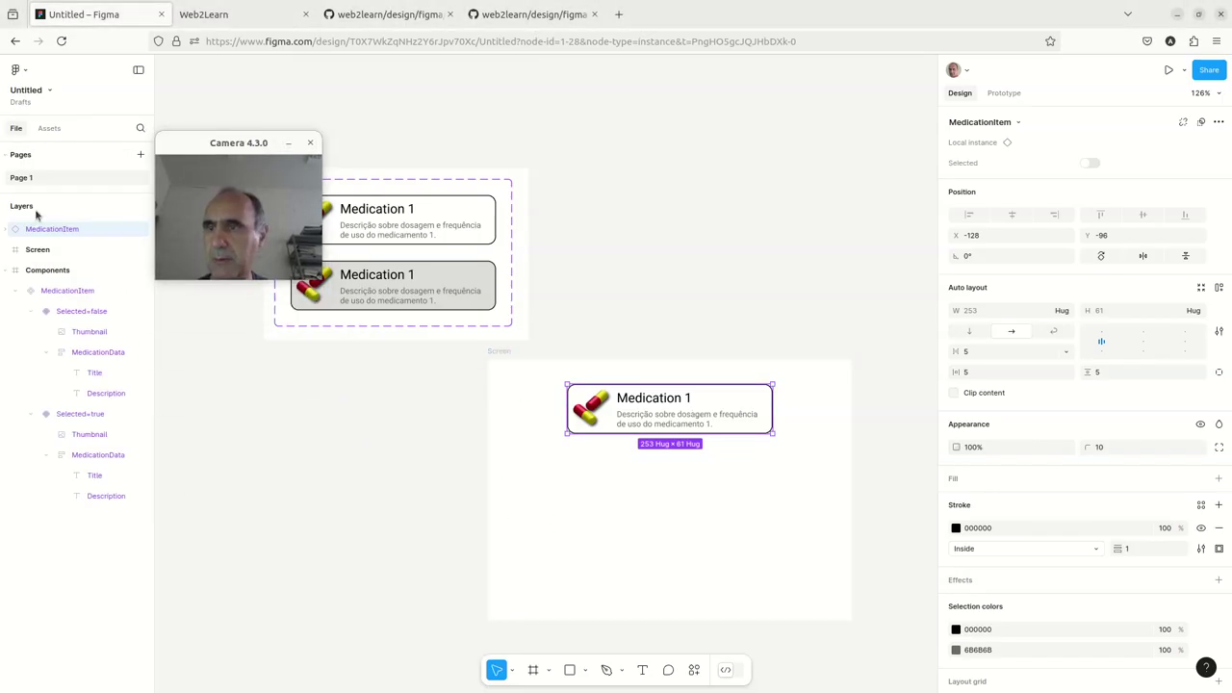
pyautogui.click(14, 269)
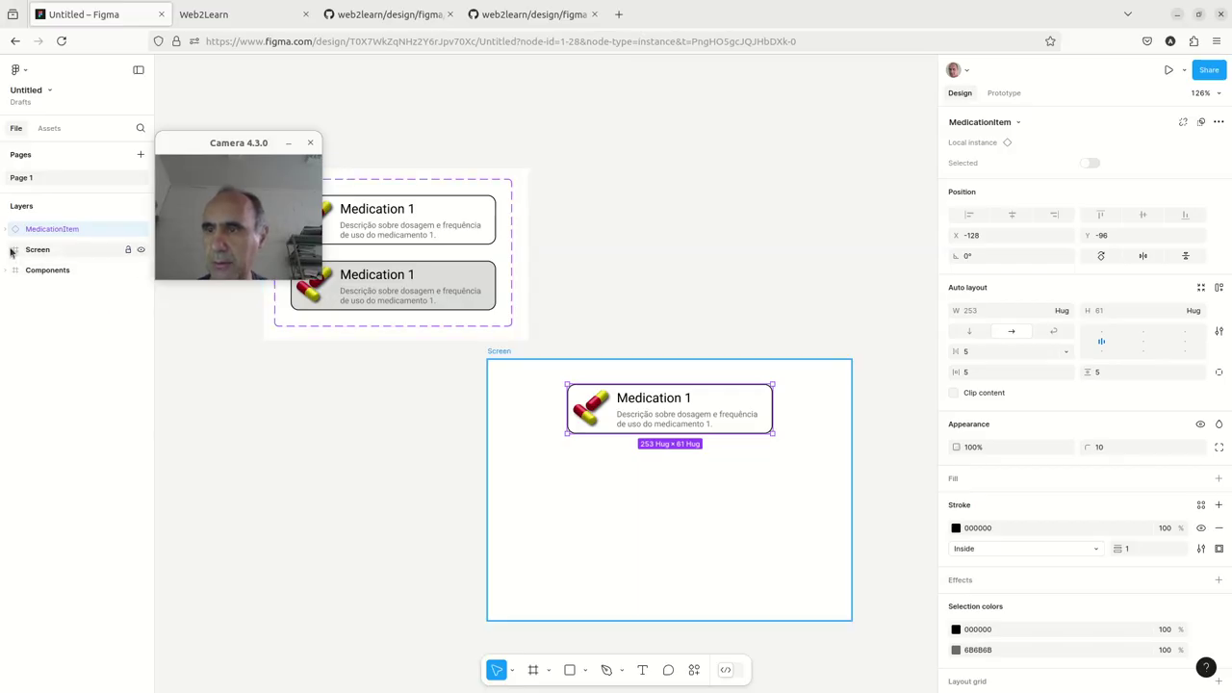
pyautogui.click(12, 250)
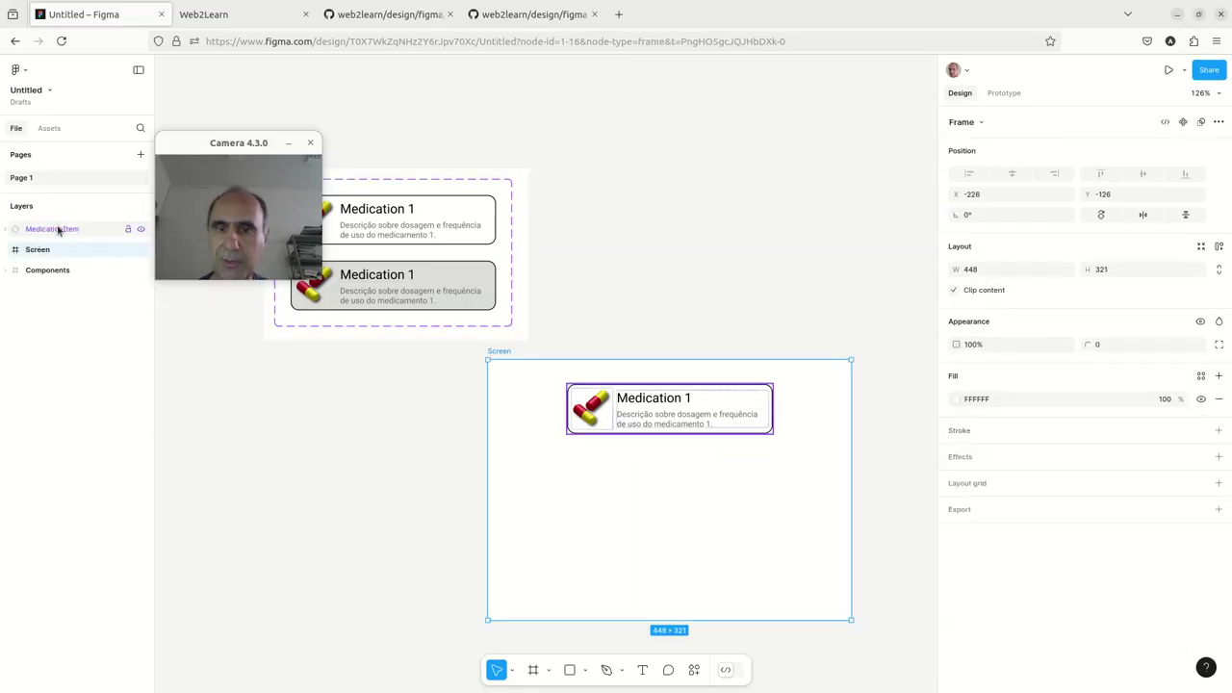
pyautogui.click(61, 231)
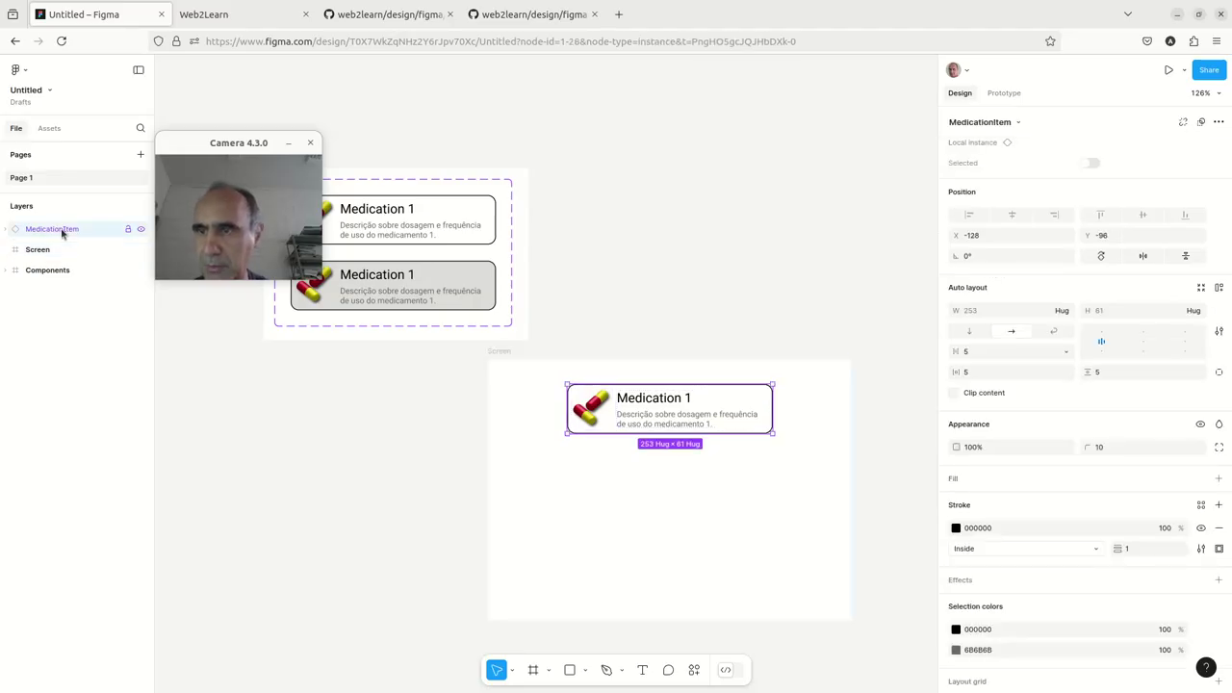
pyautogui.moveTo(57, 251); pyautogui.dragTo(53, 253)
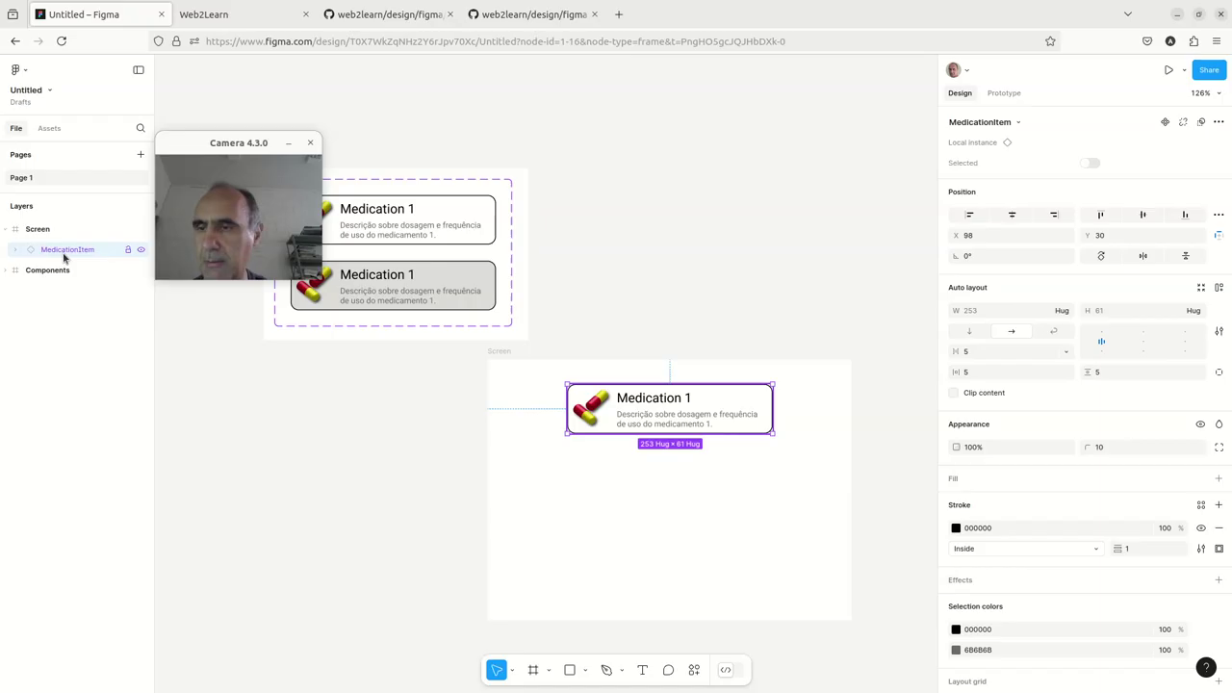
pyautogui.moveTo(48, 270)
pyautogui.click(9, 272)
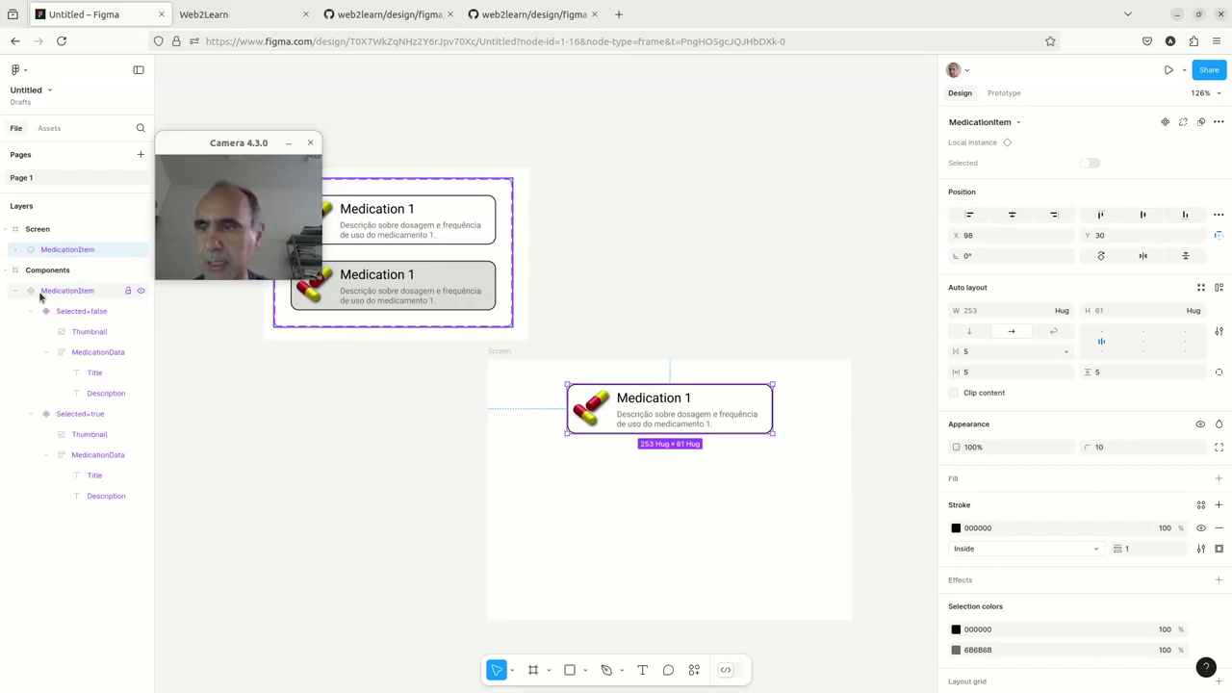
pyautogui.moveTo(216, 145)
pyautogui.mouseDown()
pyautogui.moveTo(174, 231)
pyautogui.moveTo(190, 233)
pyautogui.moveTo(210, 195)
pyautogui.mouseUp()
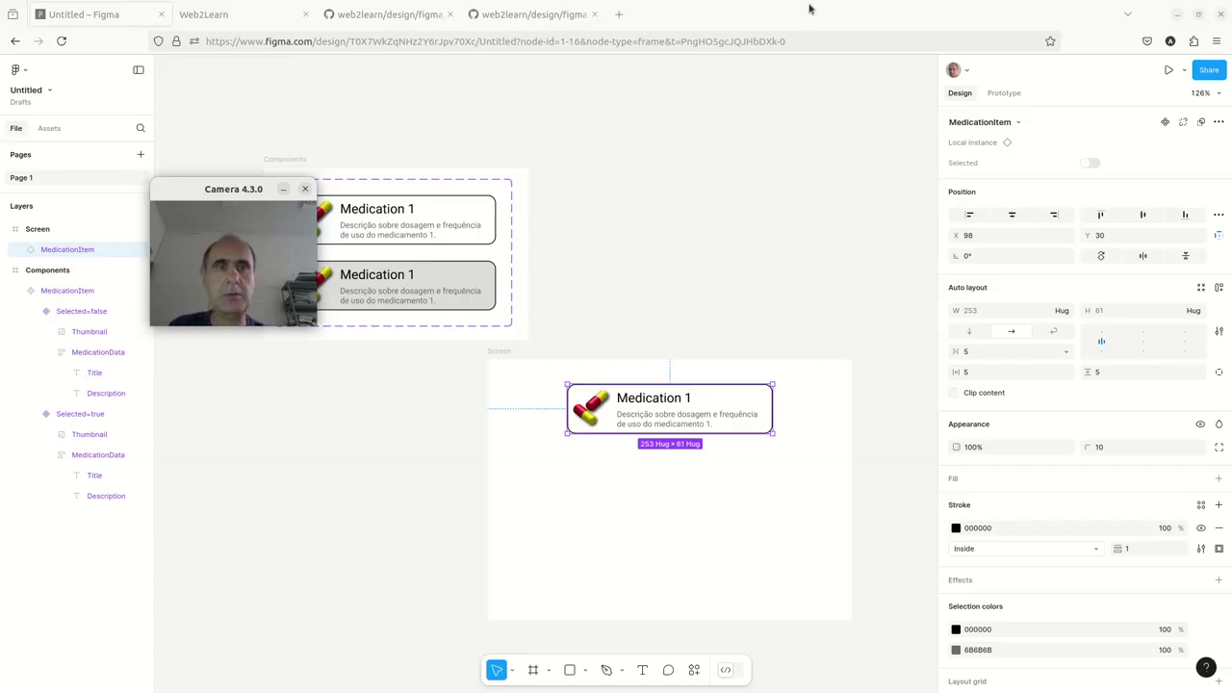
pyautogui.moveTo(809, 9); pyautogui.dragTo(58, 288)
pyautogui.press('Right')
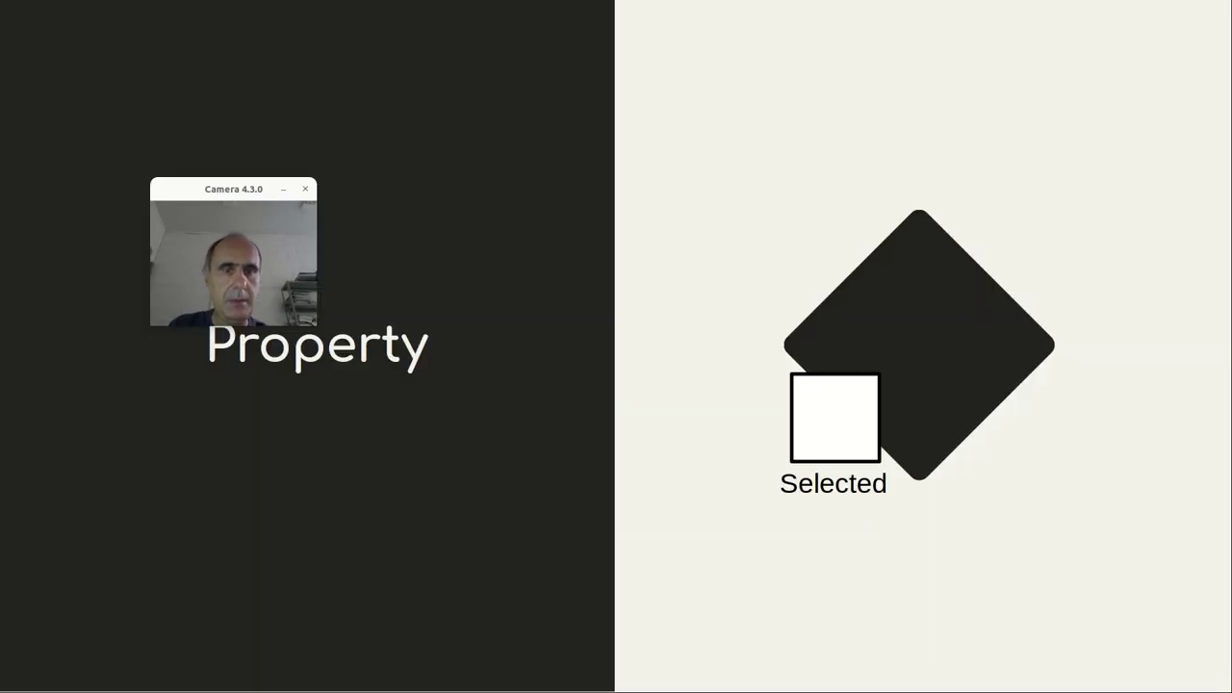
pyautogui.press('Right')
pyautogui.press('Right')
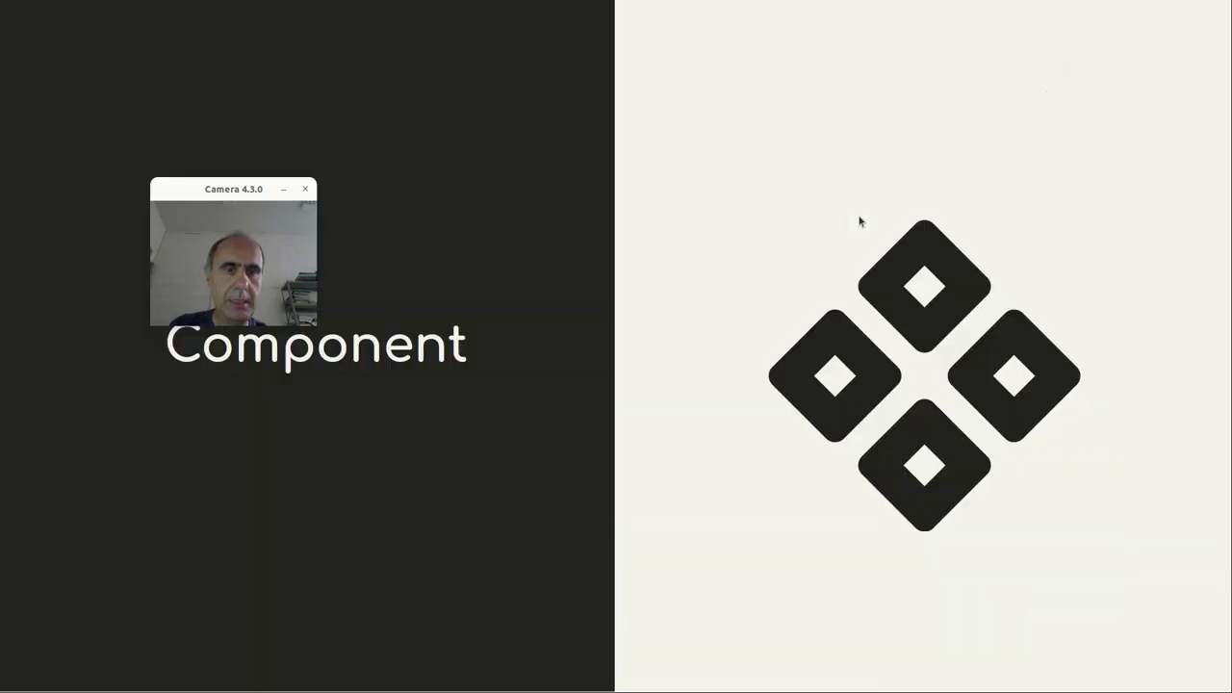
pyautogui.press('Right')
pyautogui.press('Right')
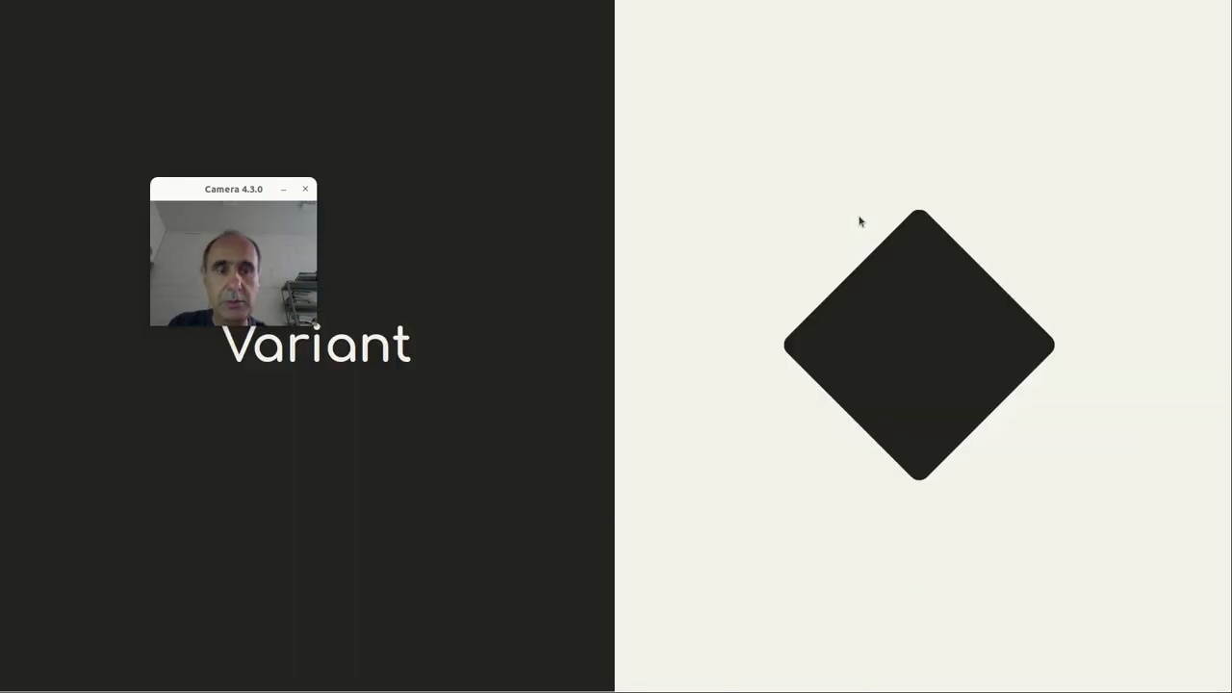
pyautogui.press('Right')
pyautogui.press('Right')
pyautogui.press('Right')
pyautogui.moveTo(233, 189); pyautogui.dragTo(638, 135)
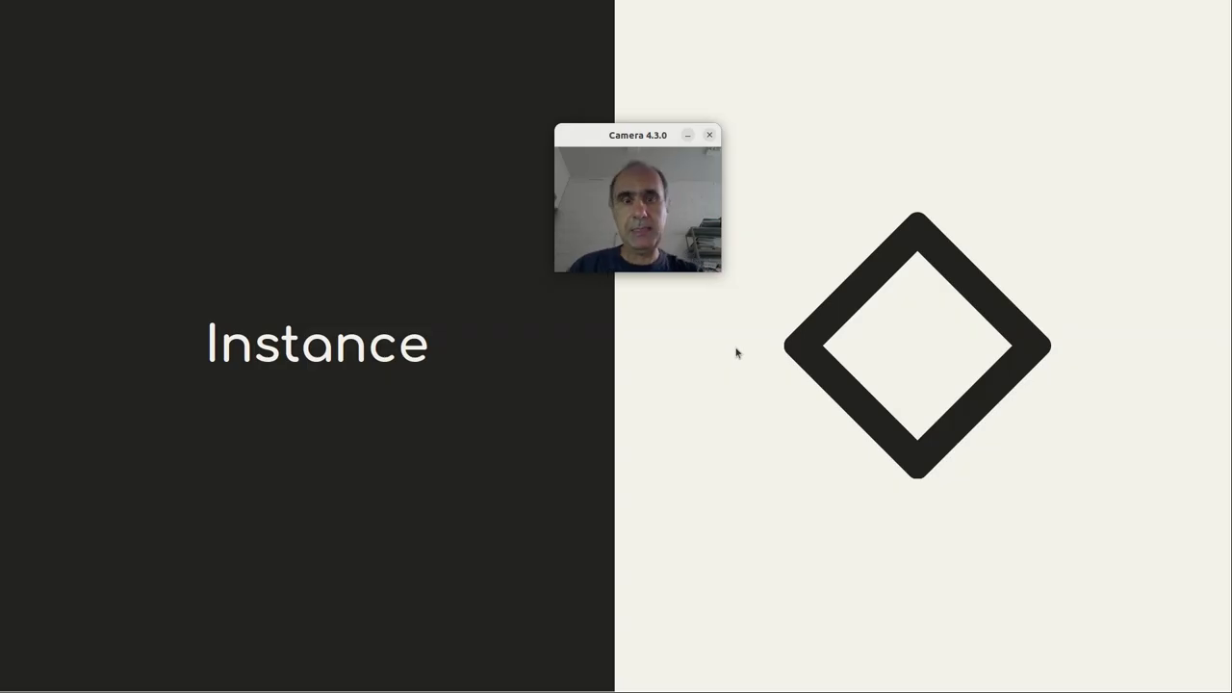
pyautogui.press('Left')
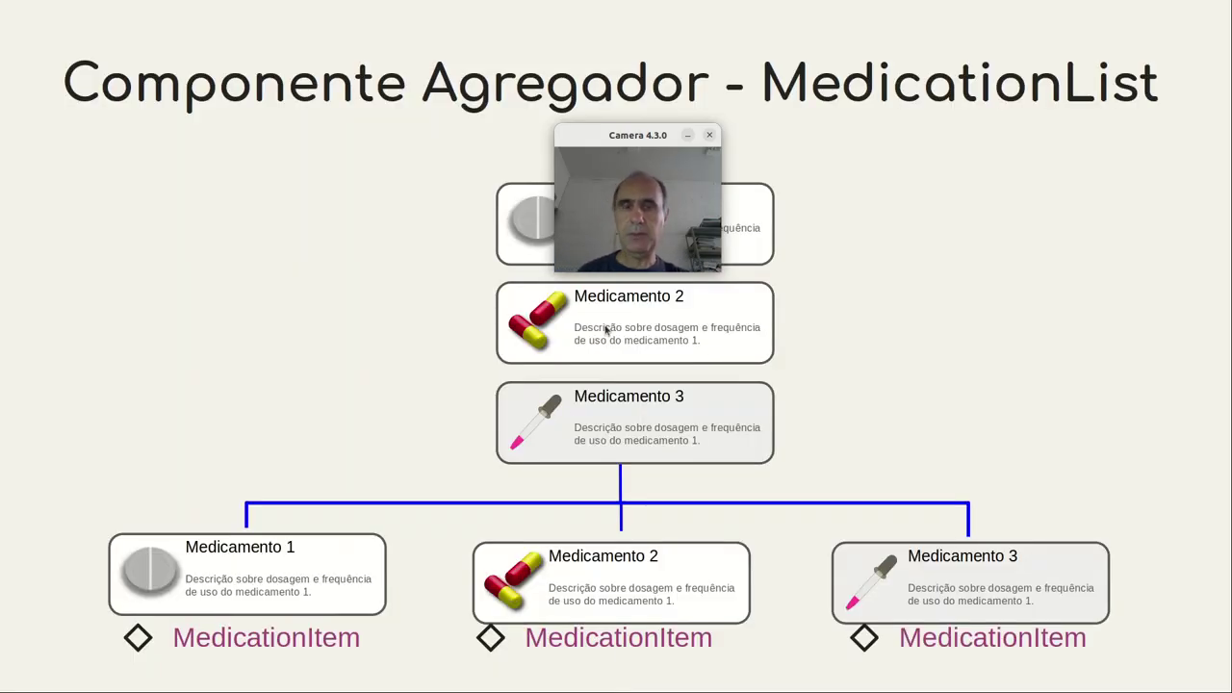
pyautogui.moveTo(627, 138)
pyautogui.mouseDown()
pyautogui.moveTo(320, 342)
pyautogui.moveTo(591, 372)
pyautogui.moveTo(850, 364)
pyautogui.moveTo(883, 301)
pyautogui.mouseUp()
pyautogui.click(1018, 287)
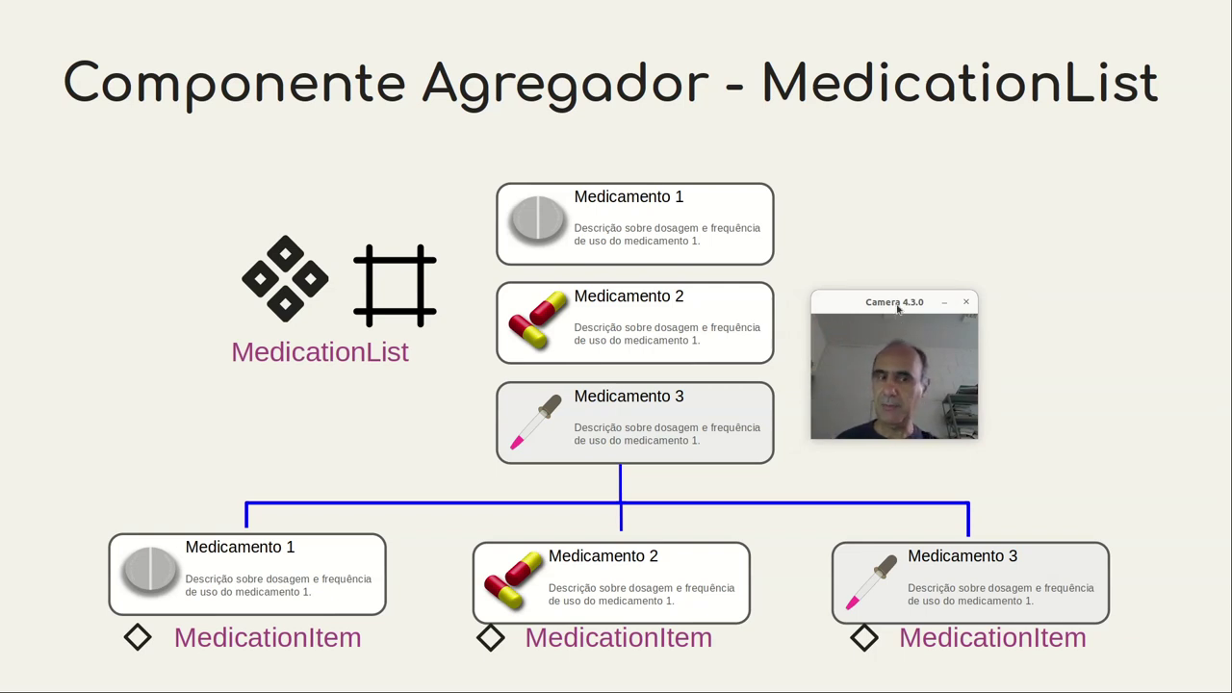
pyautogui.moveTo(899, 307); pyautogui.dragTo(412, 335)
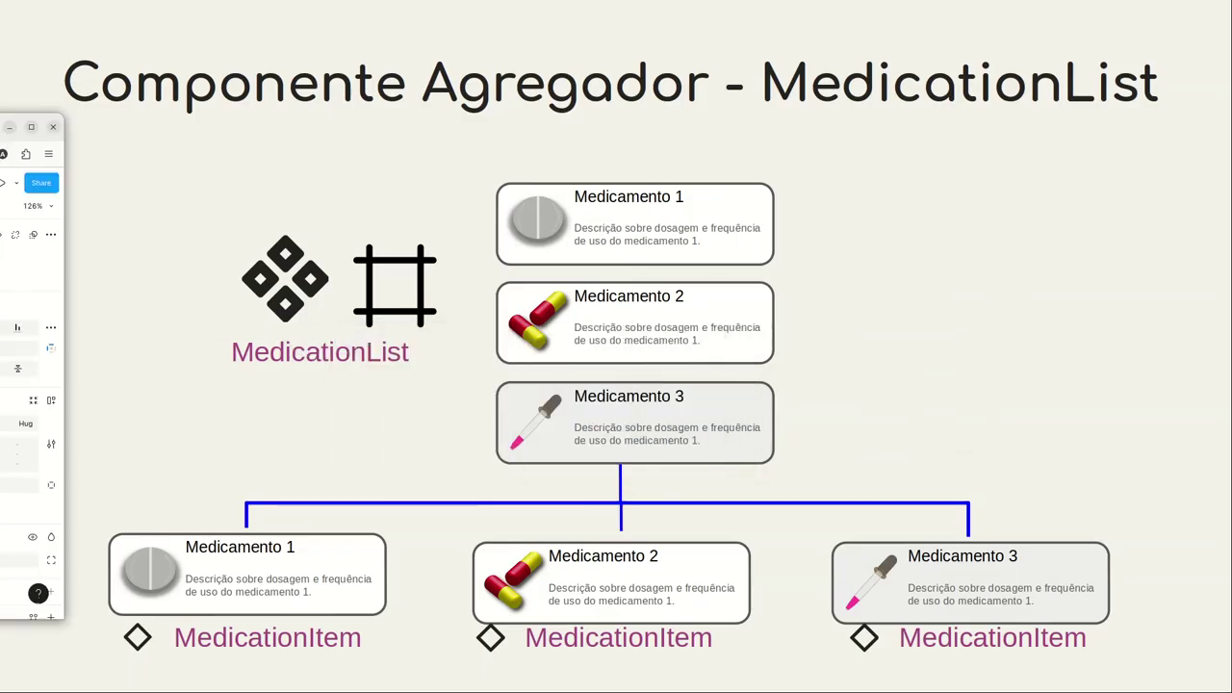
pyautogui.moveTo(0, 157); pyautogui.dragTo(982, 156)
pyautogui.click(1080, 158)
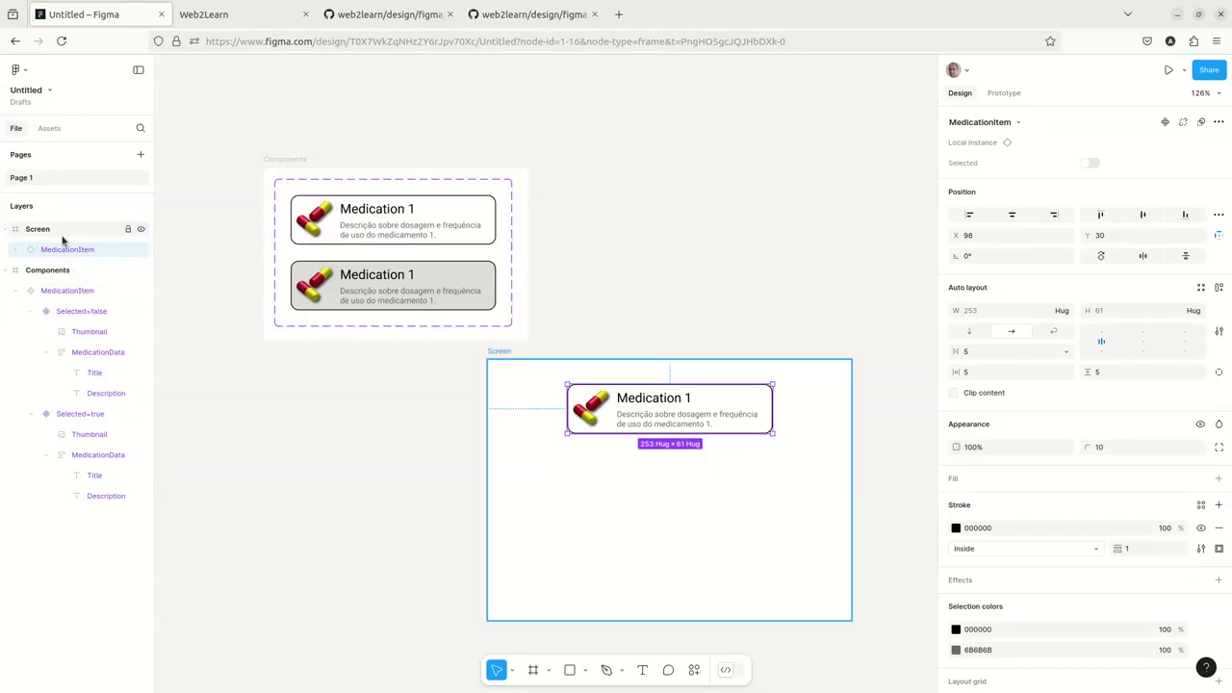
# Insert a second MedicationItem instance below the first inside Screen
pyautogui.click(48, 133)
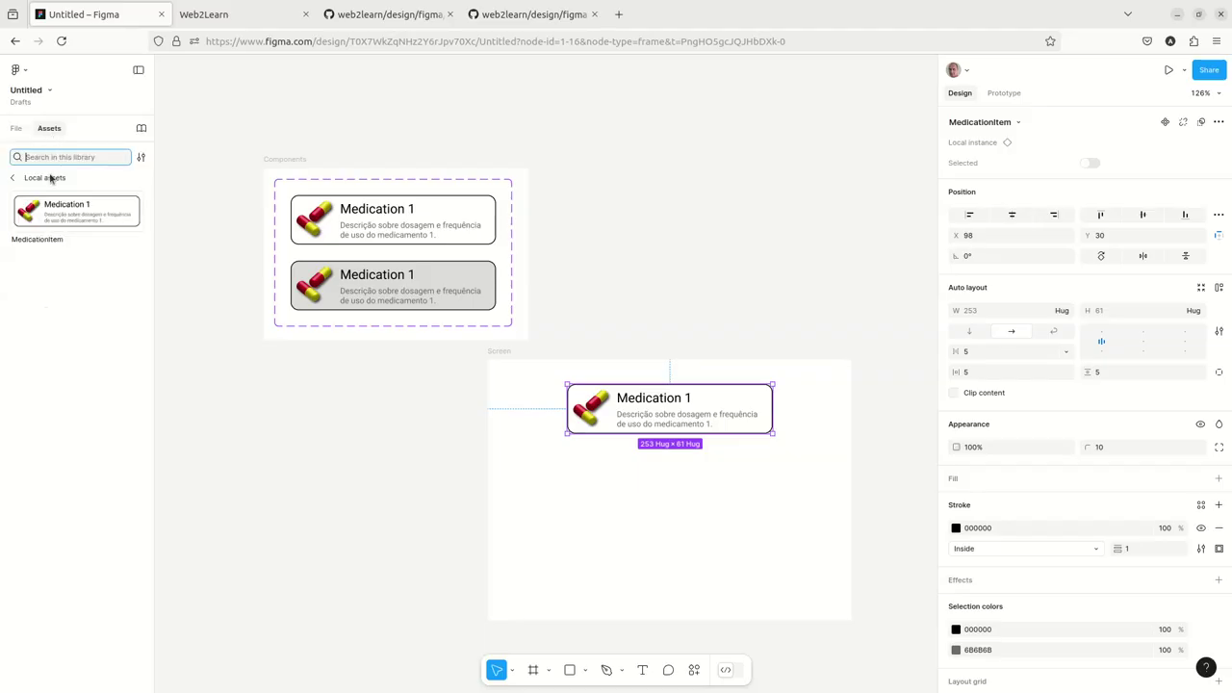
pyautogui.click(46, 218)
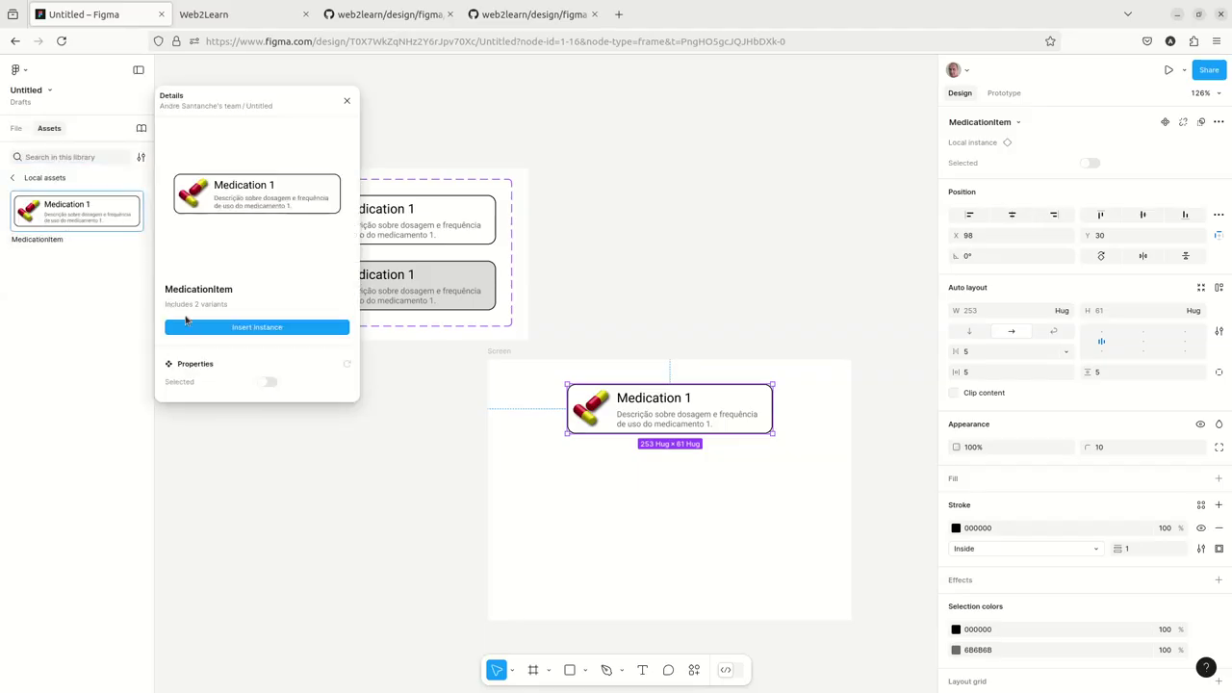
pyautogui.click(260, 331)
pyautogui.moveTo(551, 367); pyautogui.dragTo(672, 460)
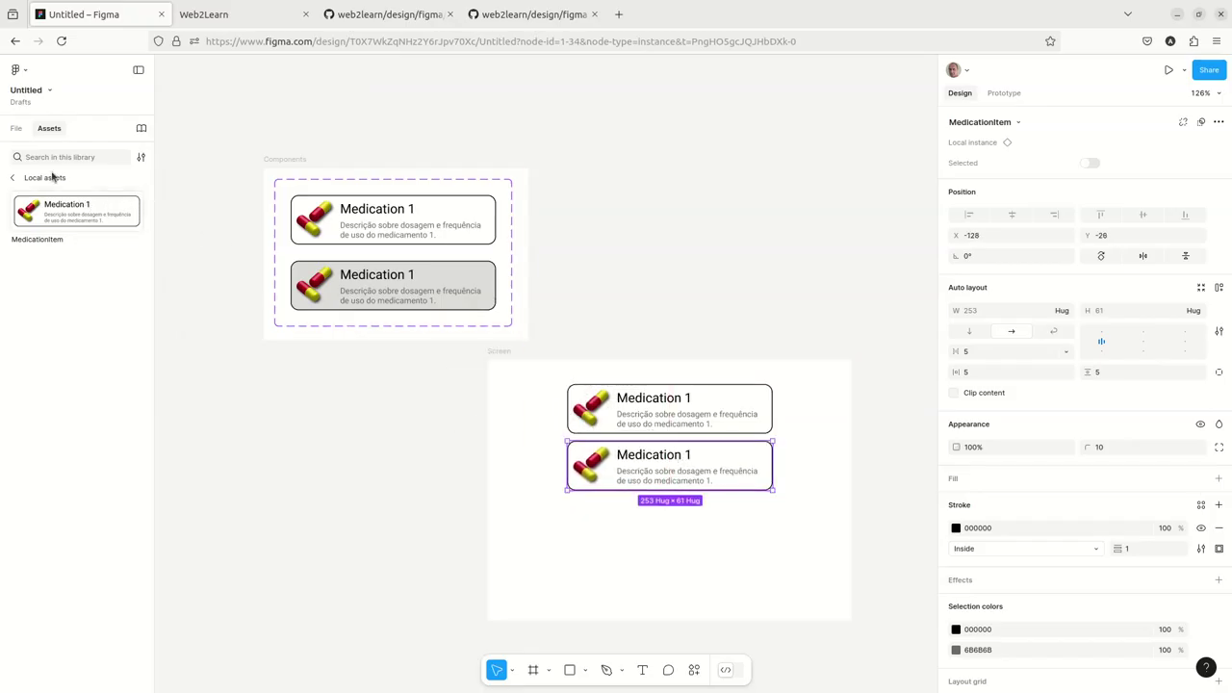
pyautogui.moveTo(77, 210)
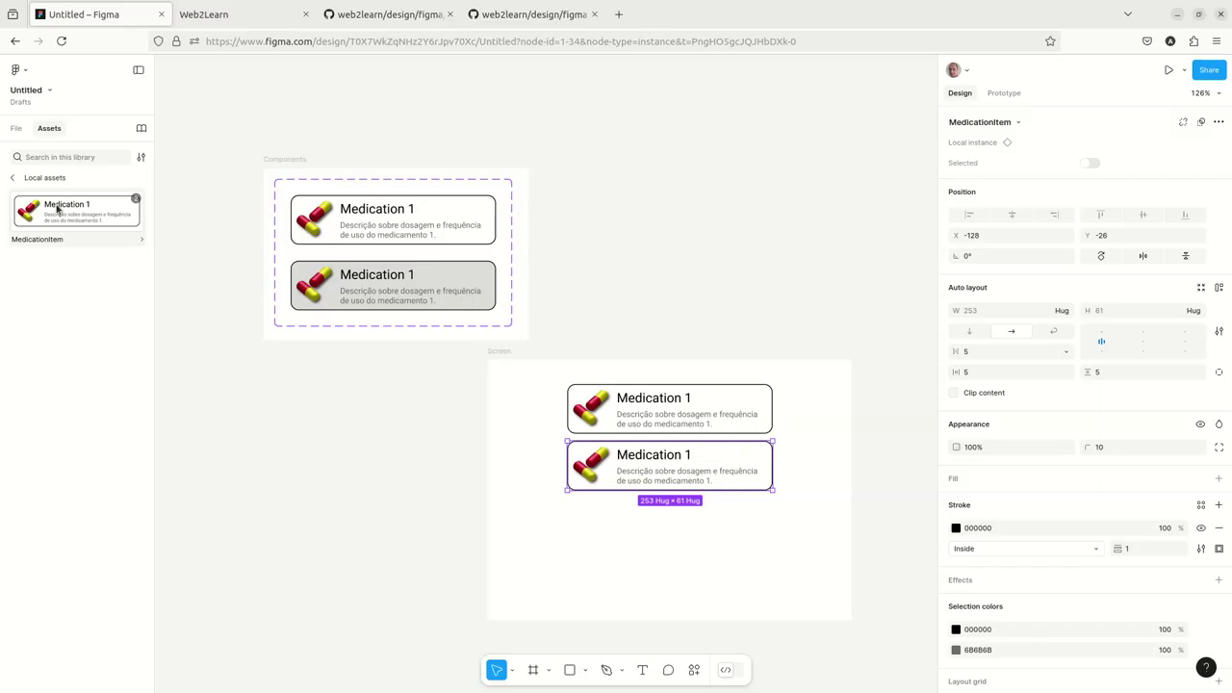
# Insert a Selected-variant MedicationItem instance as the third, grey item in Screen
pyautogui.click(57, 208)
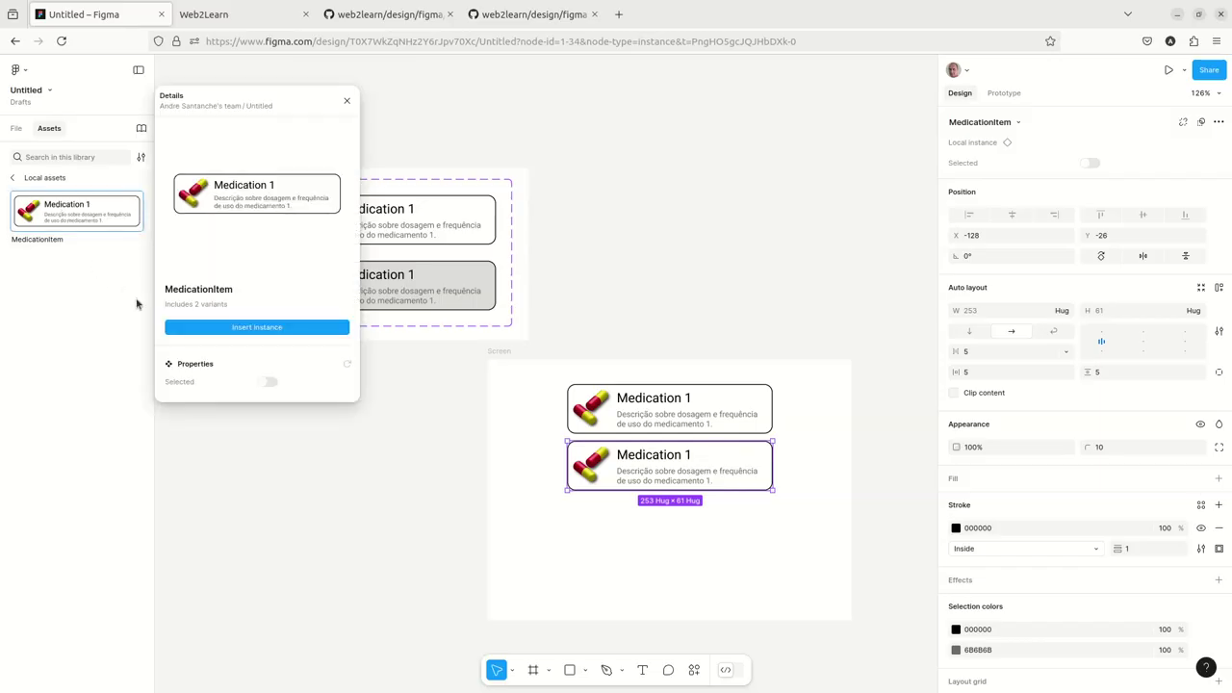
pyautogui.click(267, 383)
pyautogui.click(262, 329)
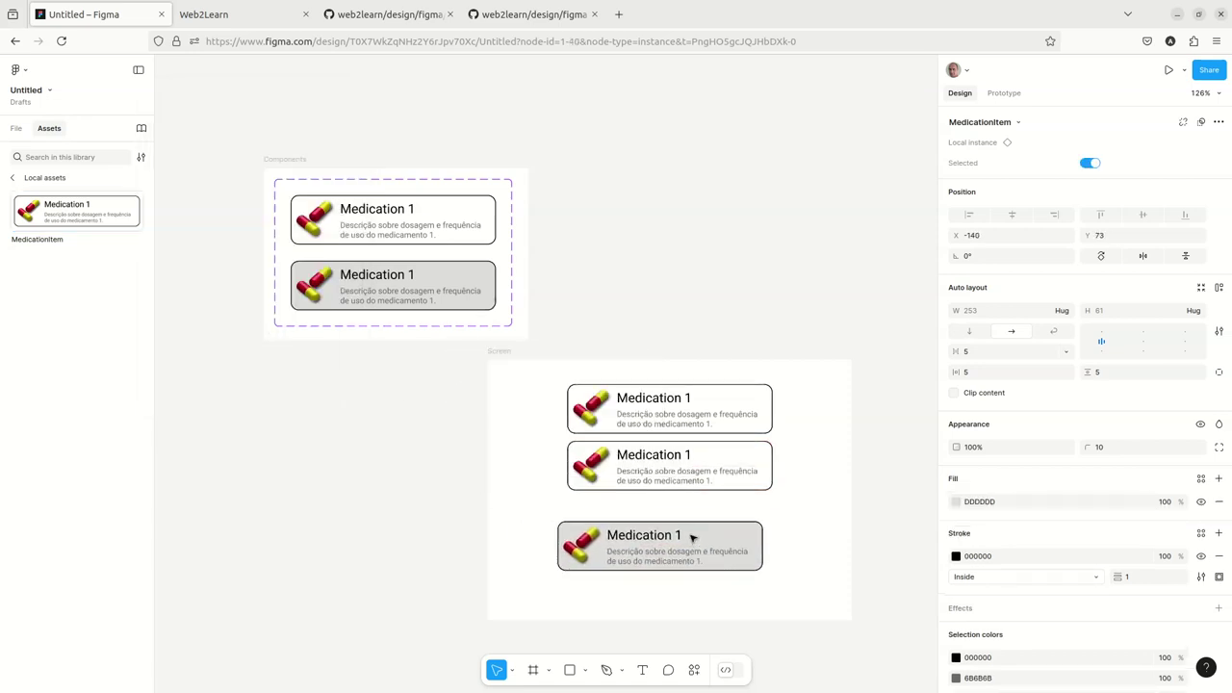
pyautogui.moveTo(570, 369); pyautogui.dragTo(697, 520)
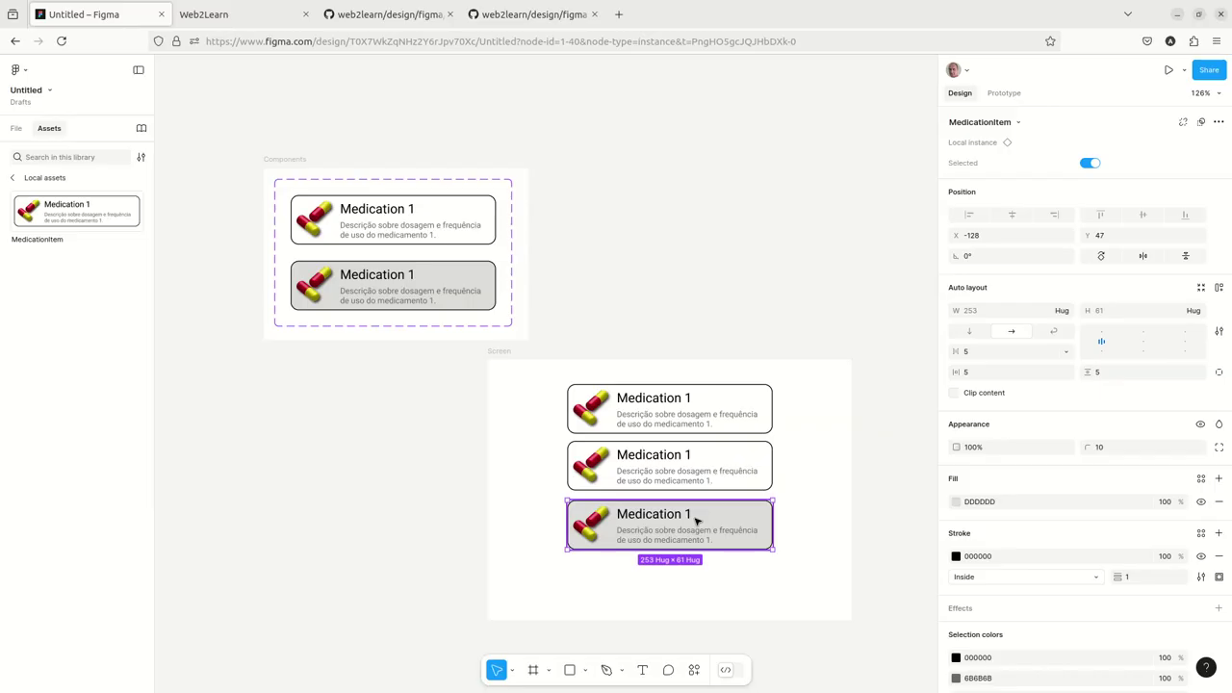
# Nest the second and third MedicationItem layers under Screen
pyautogui.click(15, 129)
pyautogui.moveTo(58, 270)
pyautogui.moveTo(44, 249); pyautogui.dragTo(55, 296)
pyautogui.moveTo(46, 232); pyautogui.dragTo(56, 292)
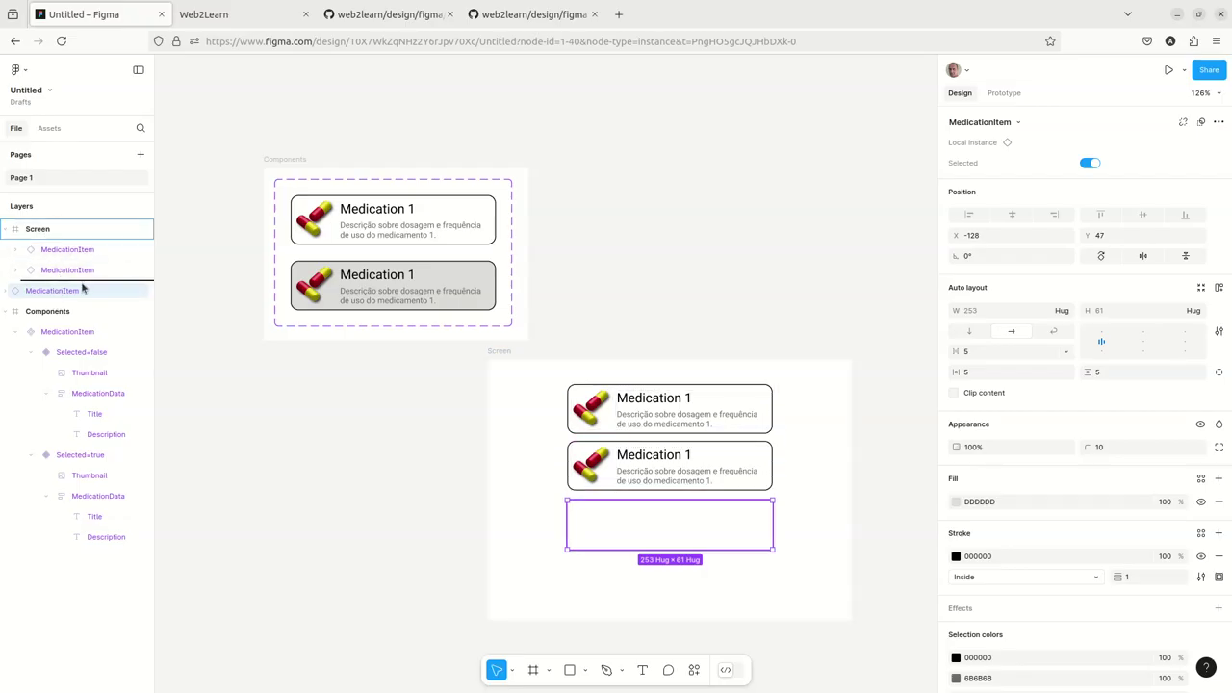
pyautogui.click(794, 550)
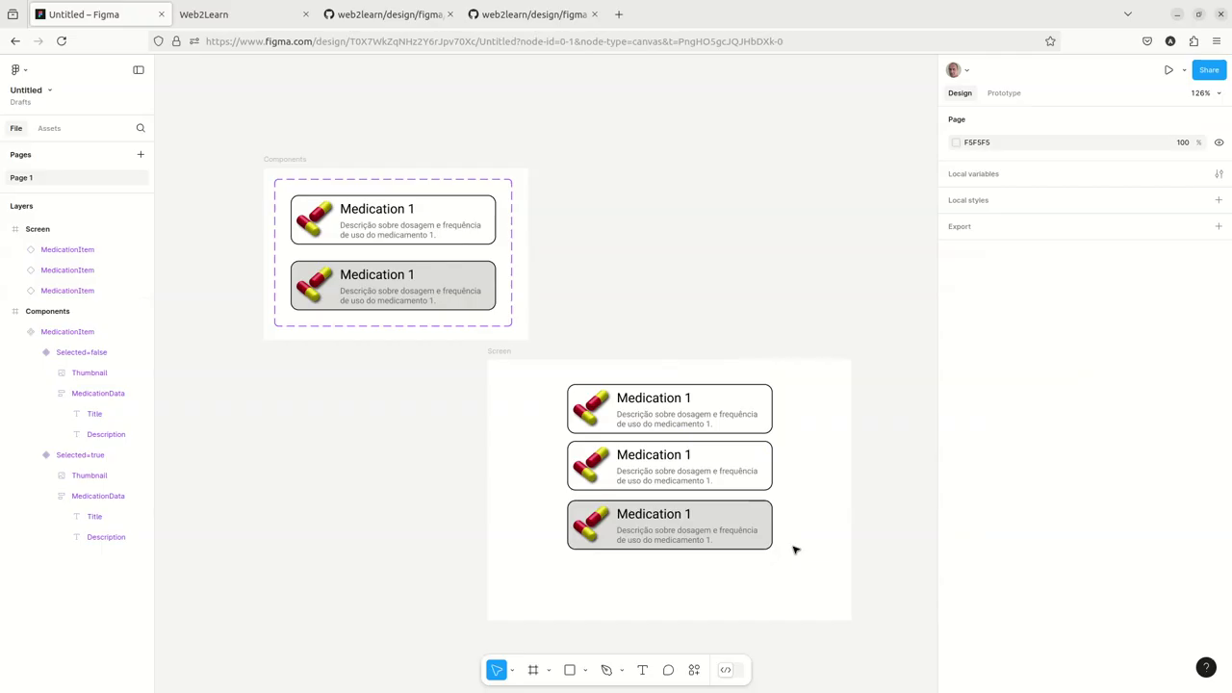
pyautogui.scroll(3, 795, 550)
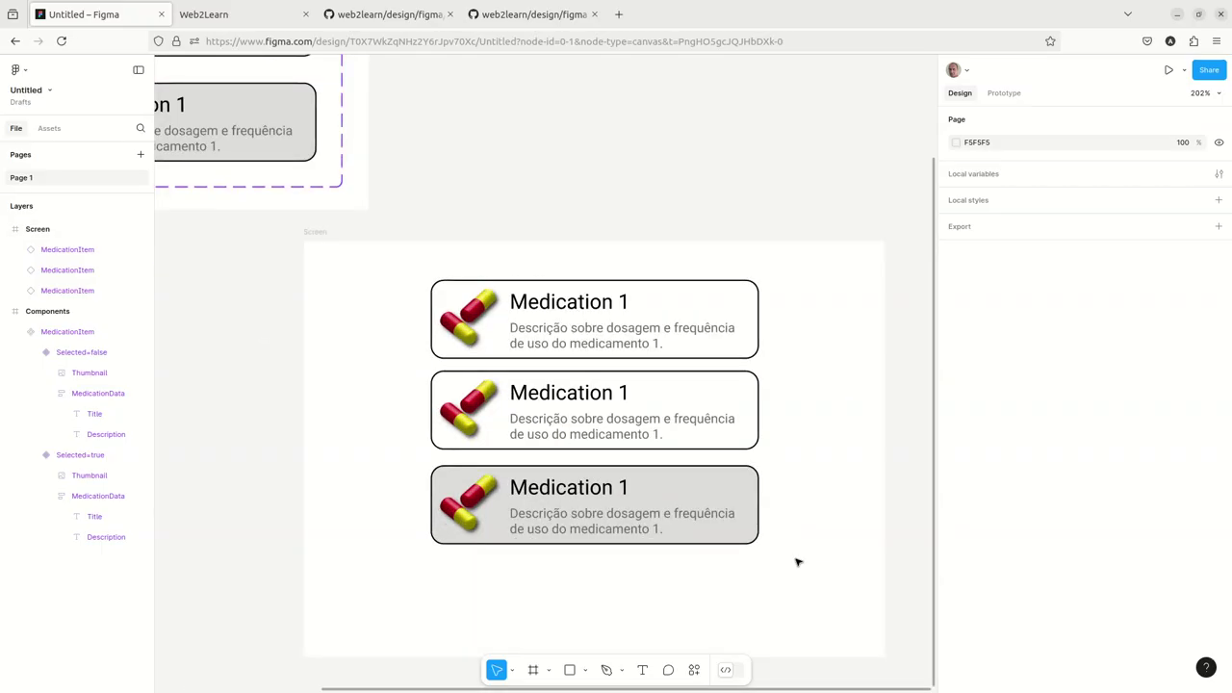
# Replace the first card's thumbnail image fill with medication1-thumb.png
pyautogui.click(490, 317)
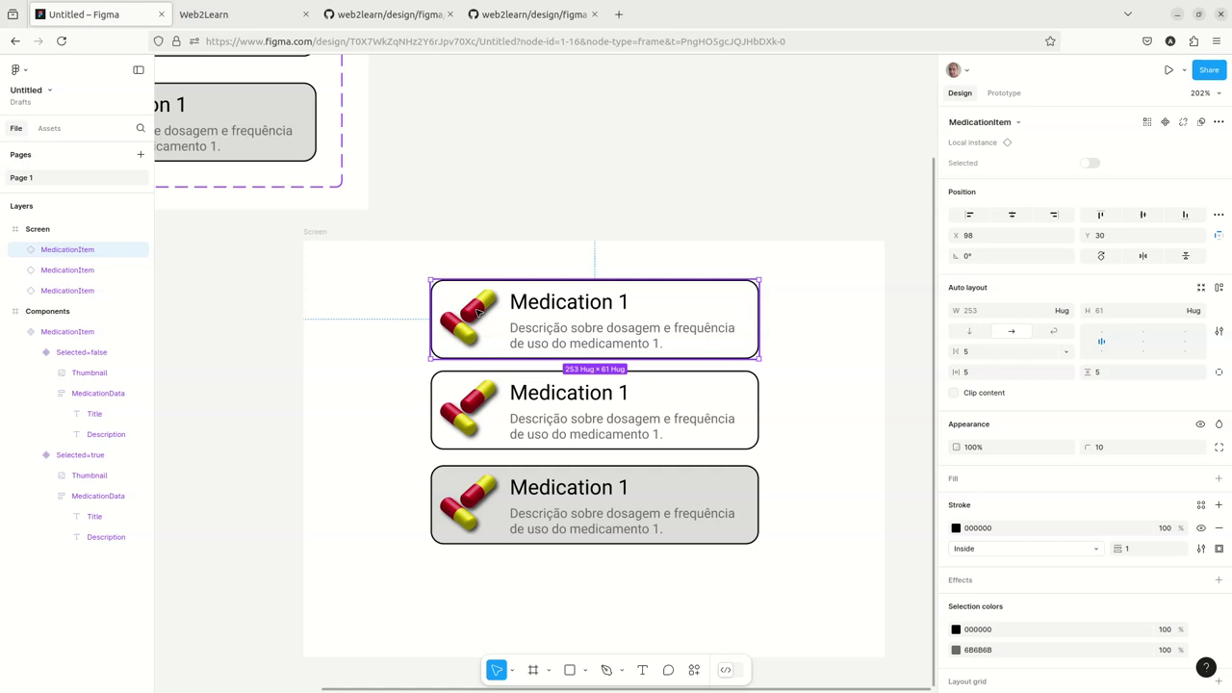
pyautogui.doubleClick(478, 313)
pyautogui.doubleClick(479, 313)
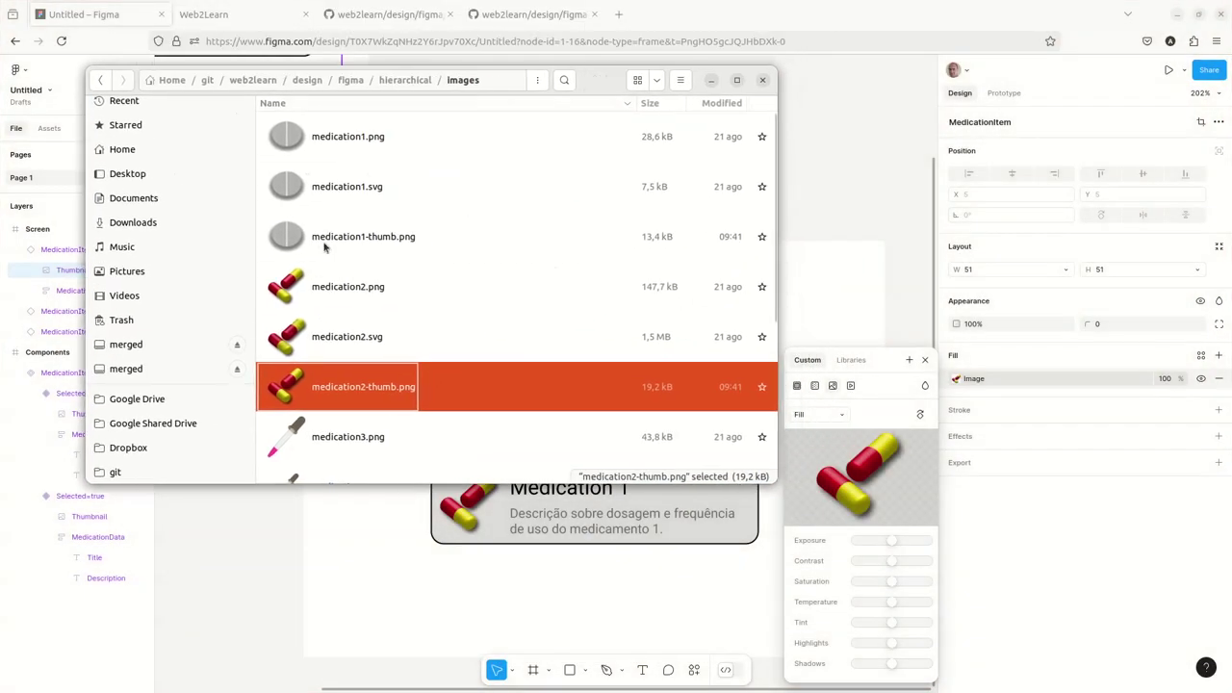
pyautogui.moveTo(289, 239); pyautogui.dragTo(842, 467)
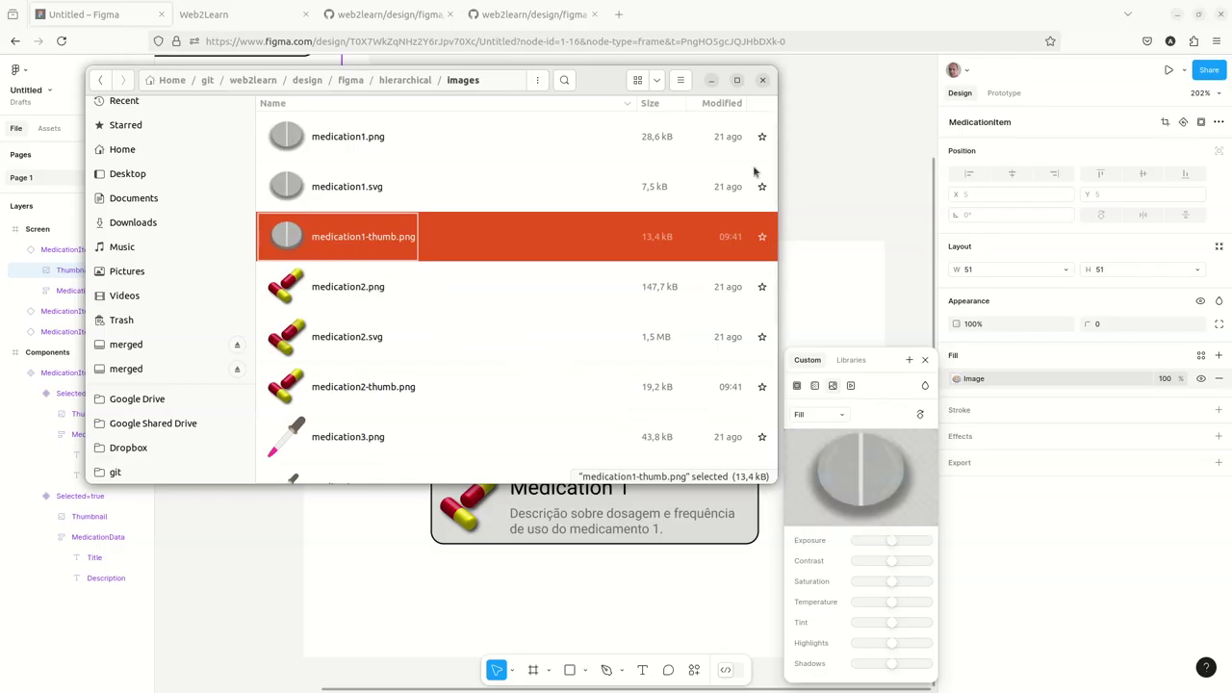
pyautogui.hotkey('ctrl', 'w')
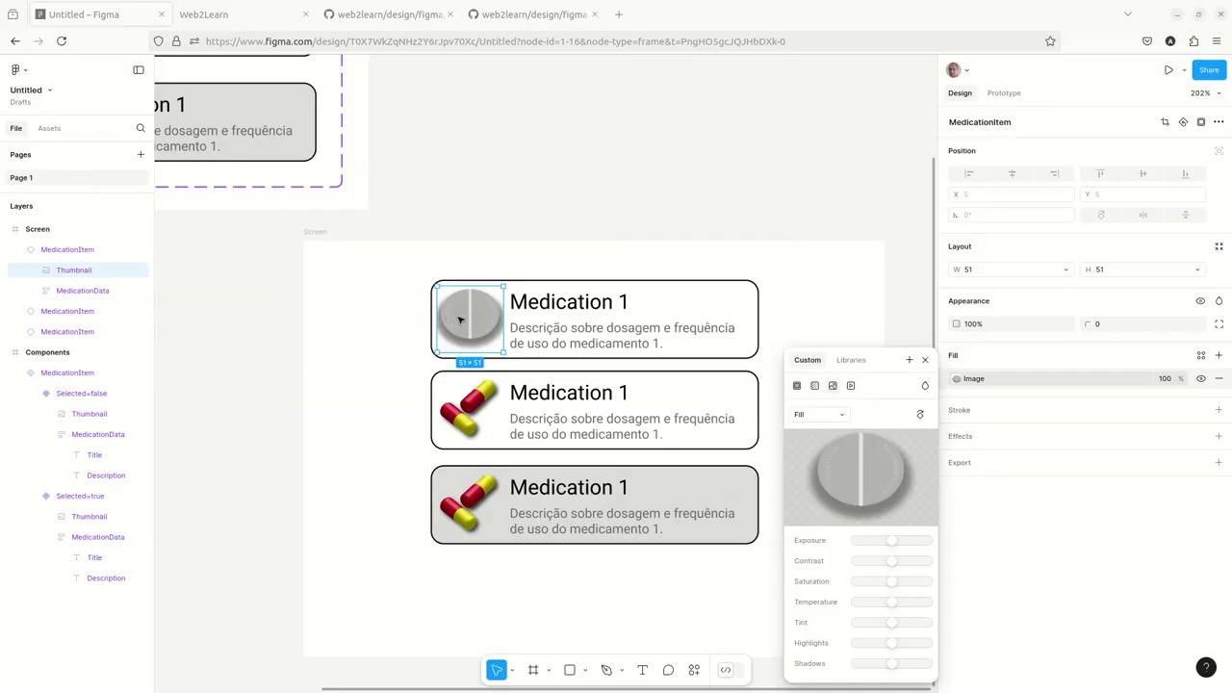
pyautogui.click(619, 396)
# Change the second card's title to Medication 2 and its description to end medicamento 2
pyautogui.doubleClick(621, 394)
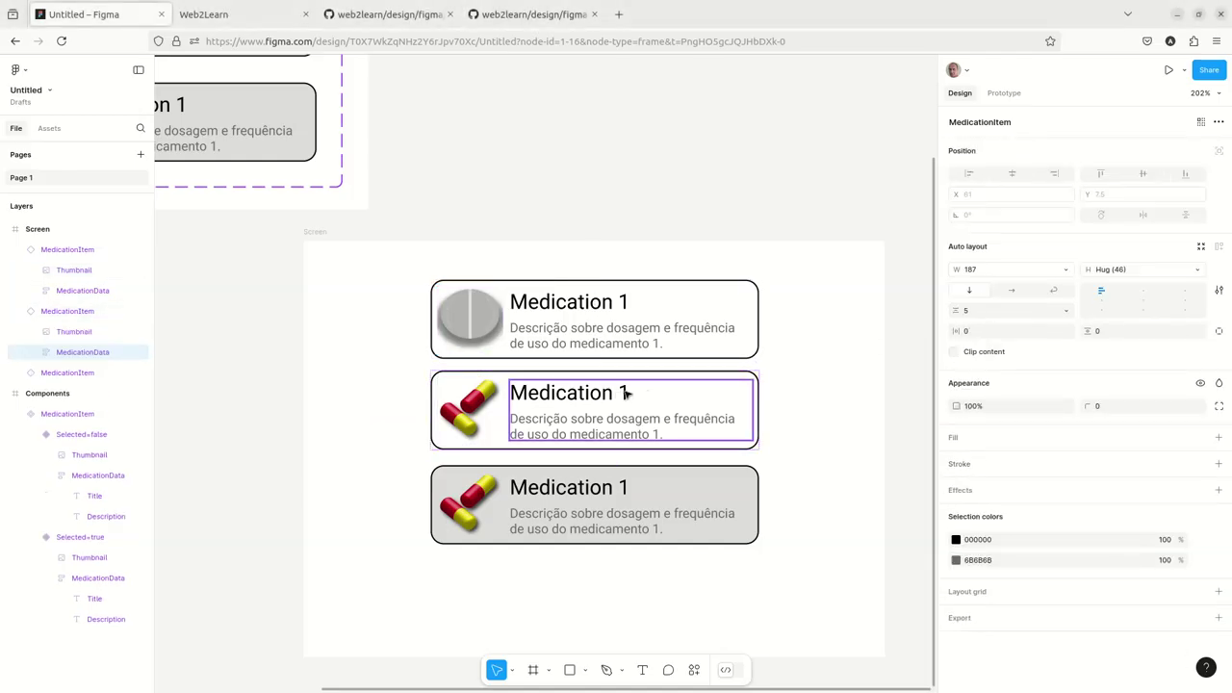
pyautogui.doubleClick(626, 393)
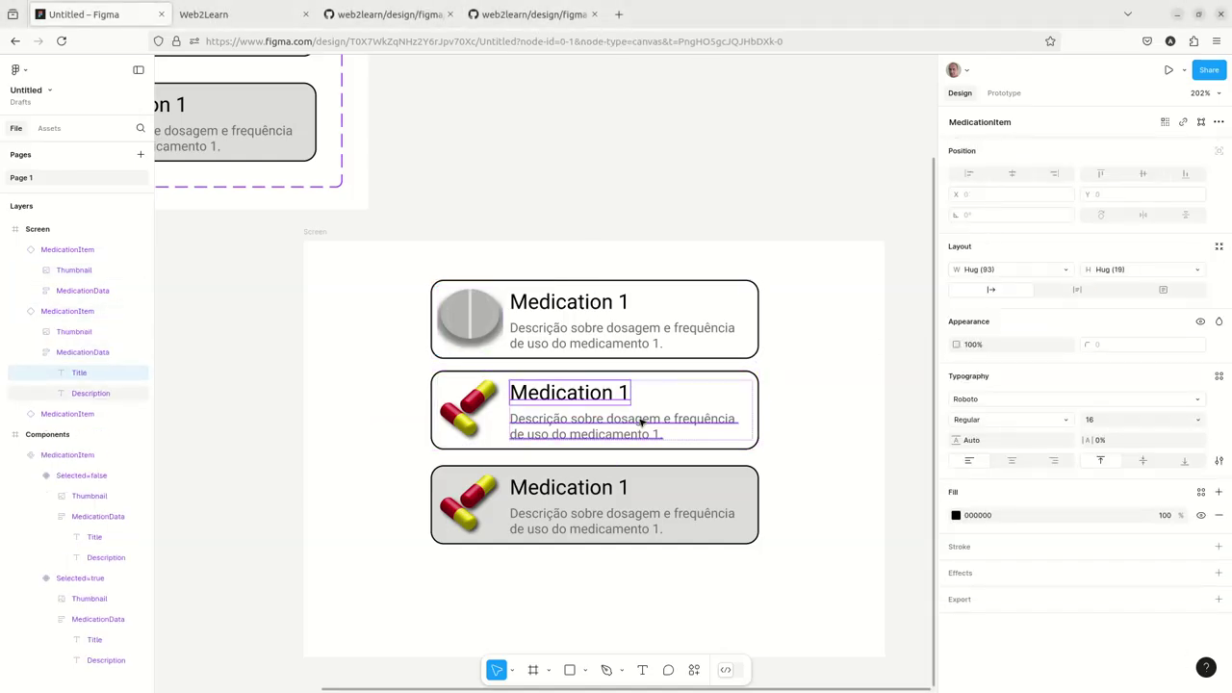
pyautogui.press('Delete')
pyautogui.hotkey('ctrl', 'z')
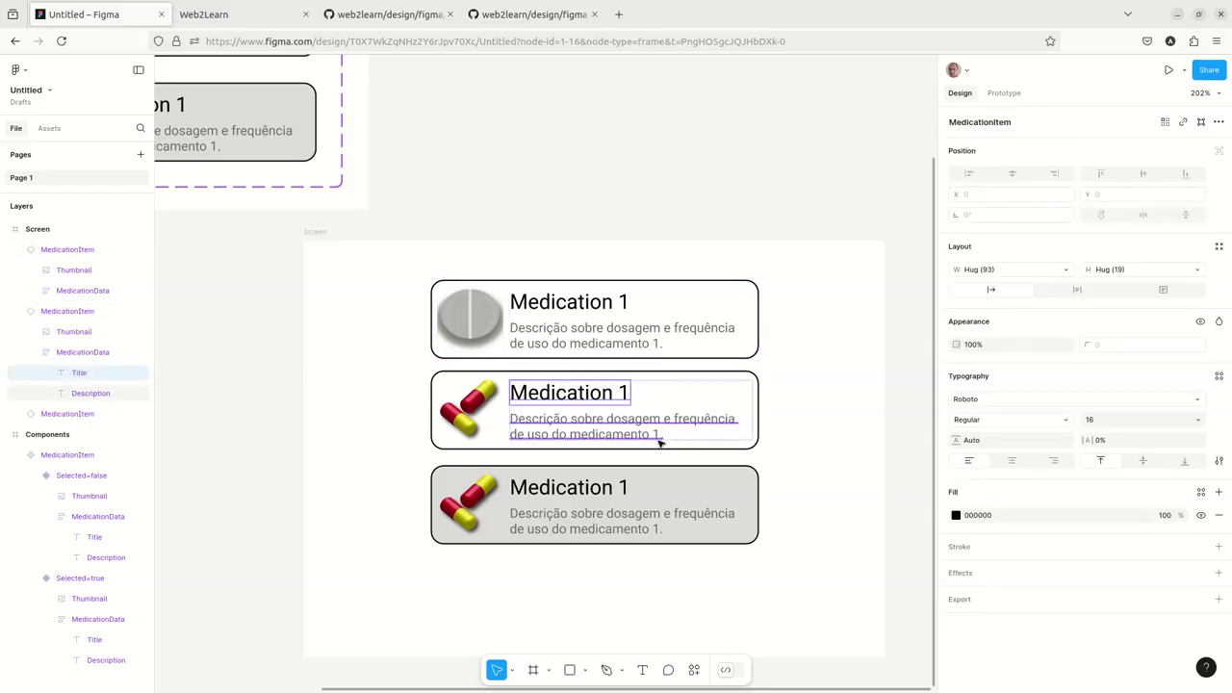
pyautogui.doubleClick(614, 394)
pyautogui.click(617, 394)
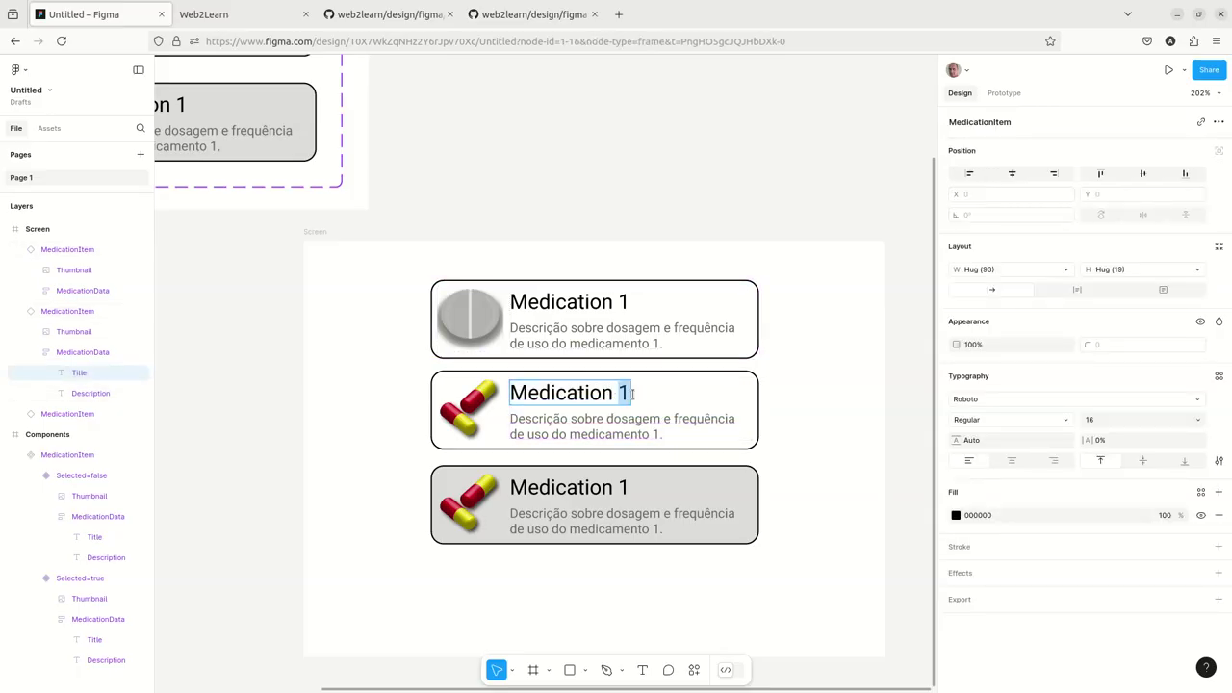
pyautogui.write('2')
pyautogui.doubleClick(653, 436)
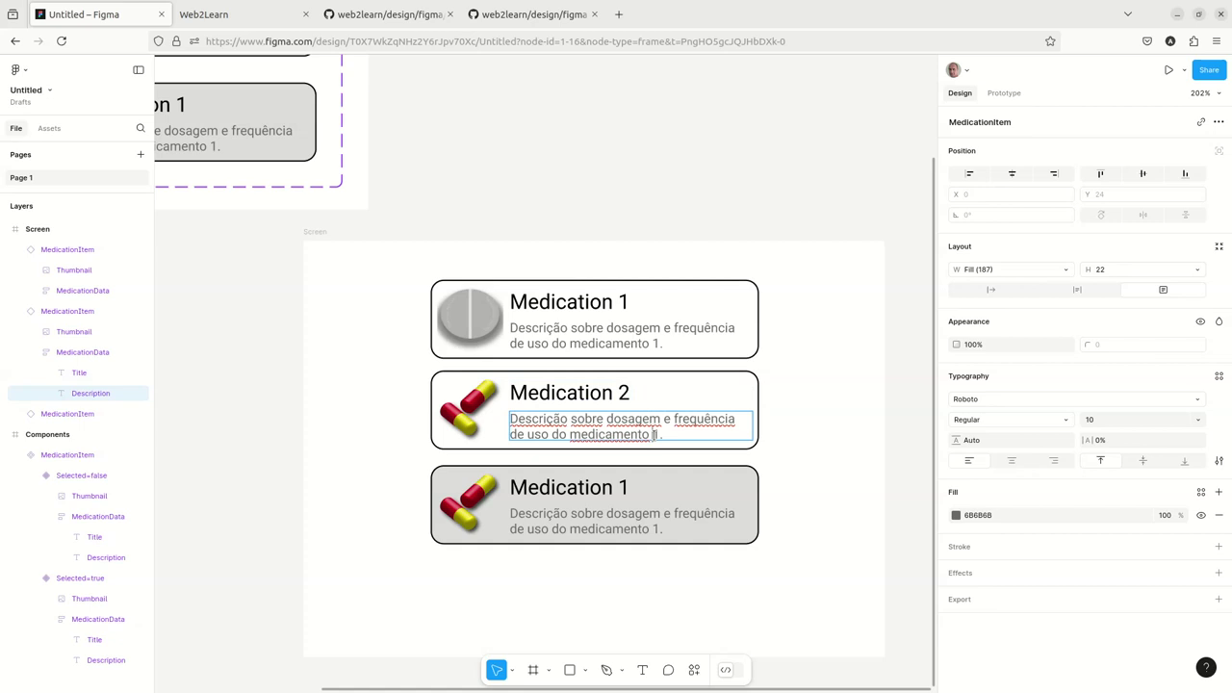
pyautogui.write('2')
pyautogui.press('Escape')
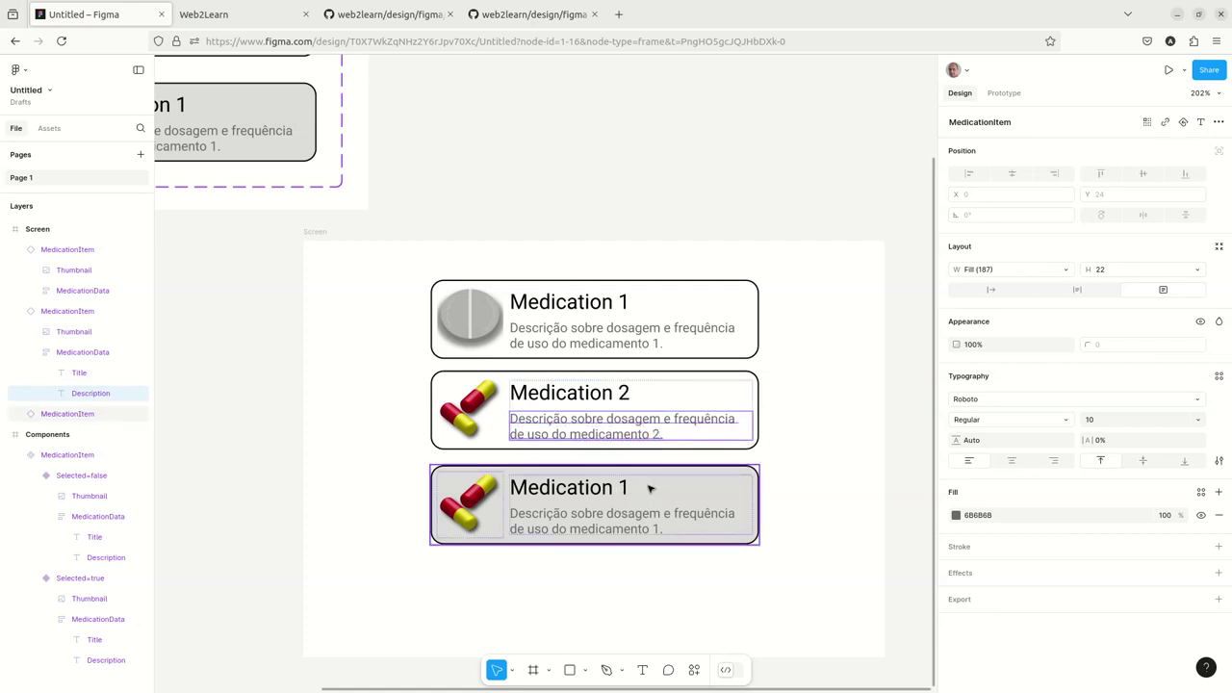
# Change the third card's title to Medication 3 and its description to end medicamento 3
pyautogui.click(658, 474)
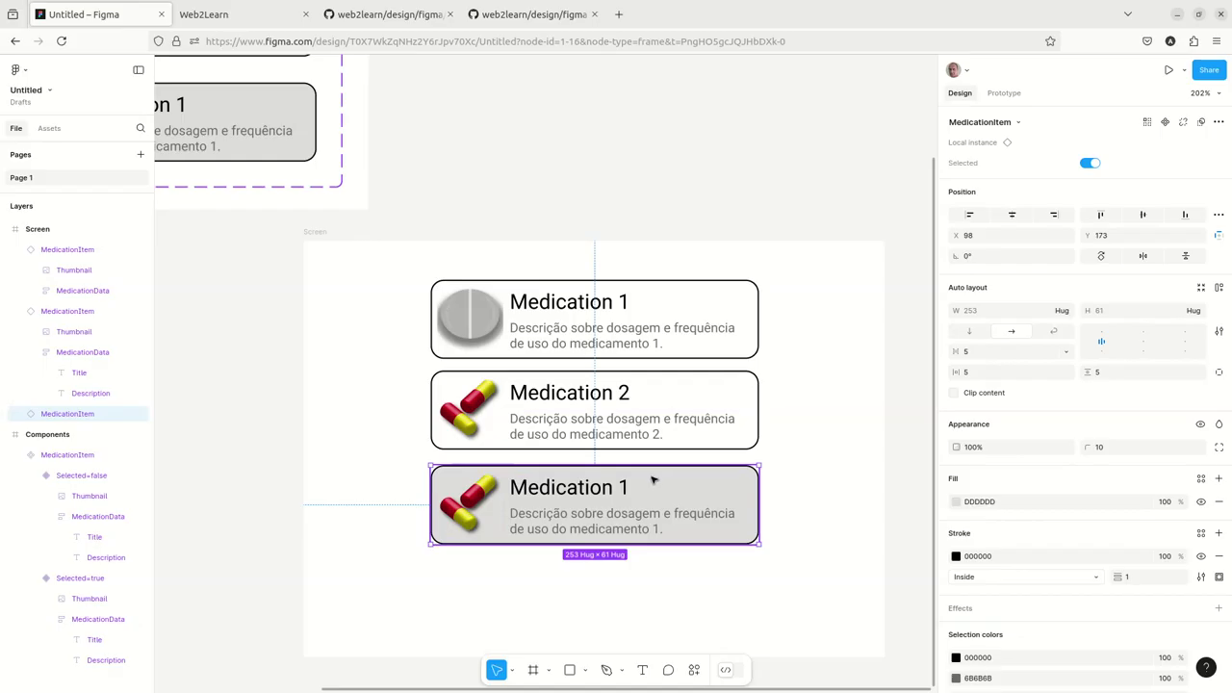
pyautogui.doubleClick(621, 489)
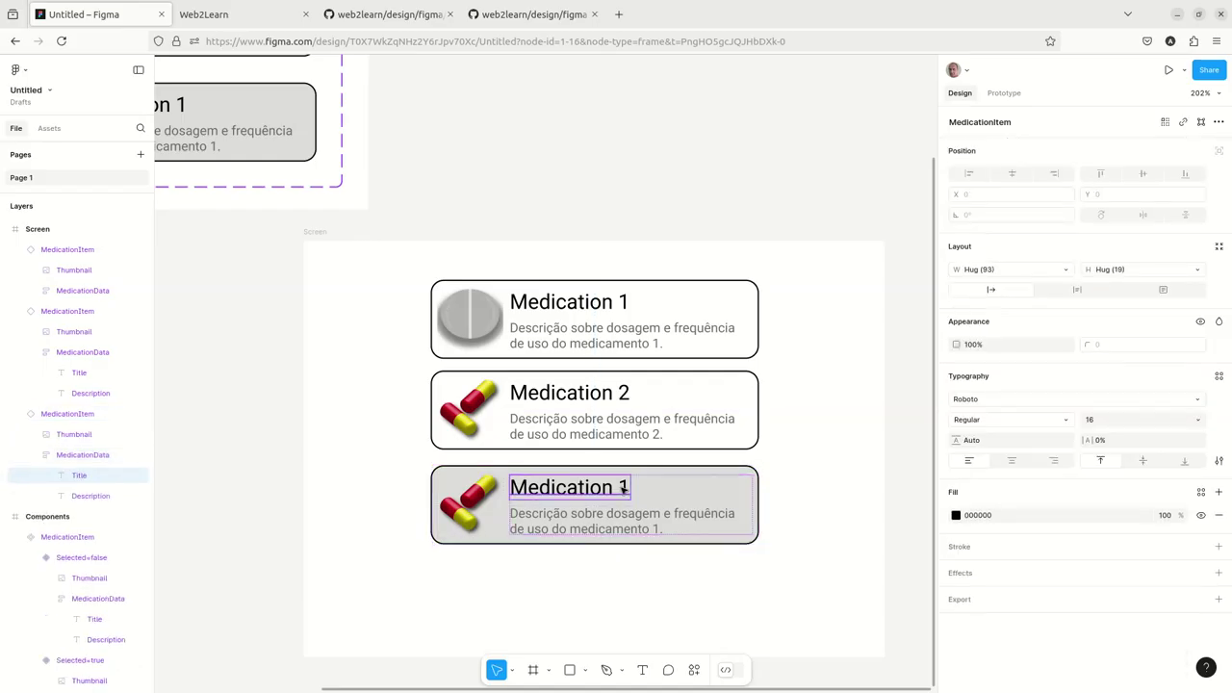
pyautogui.doubleClick(623, 489)
pyautogui.click(623, 489)
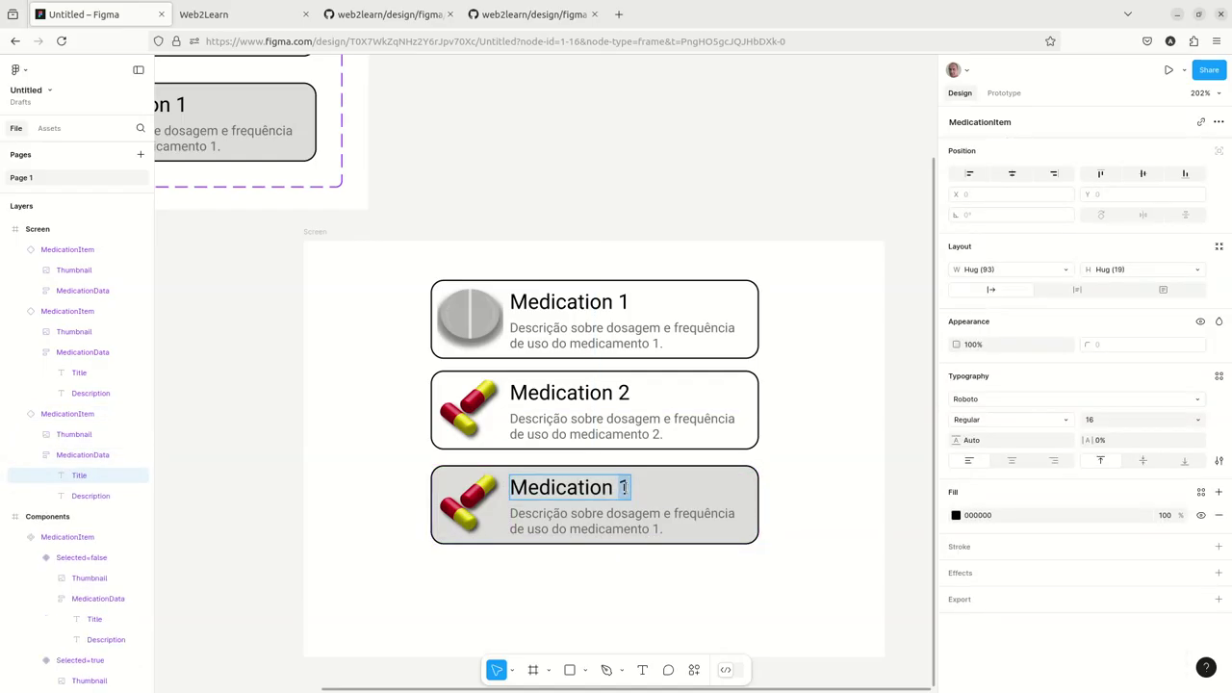
pyautogui.write('3')
pyautogui.doubleClick(655, 526)
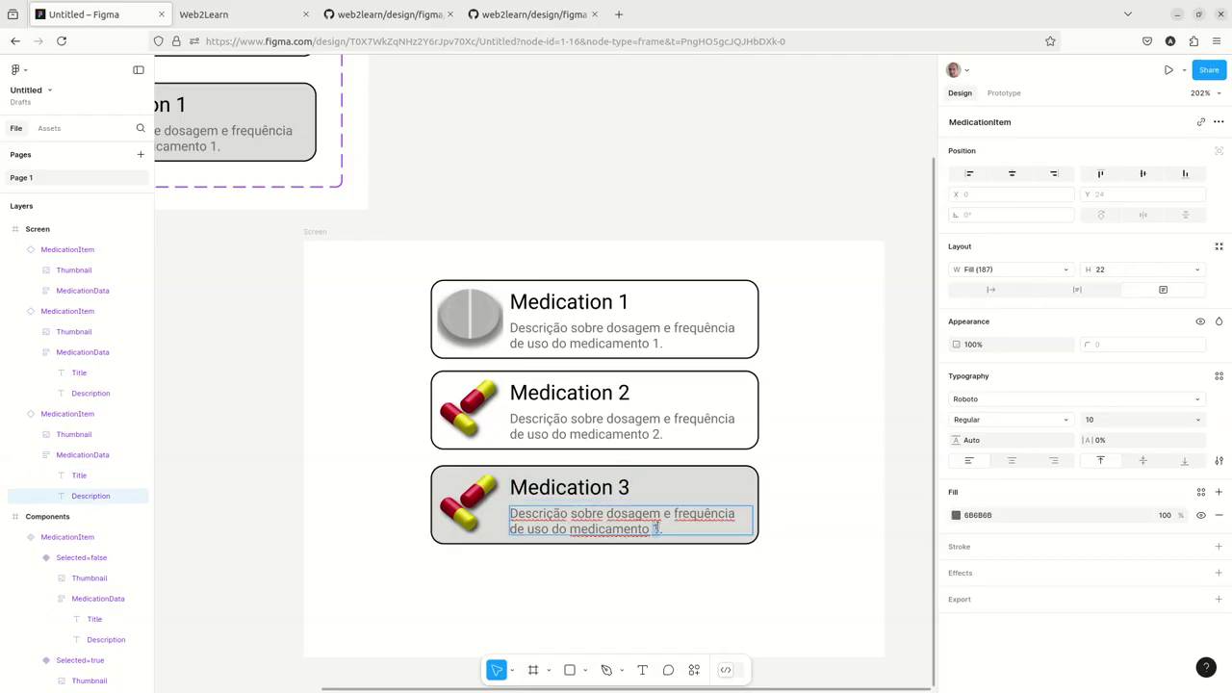
pyautogui.write('3')
pyautogui.press('Escape')
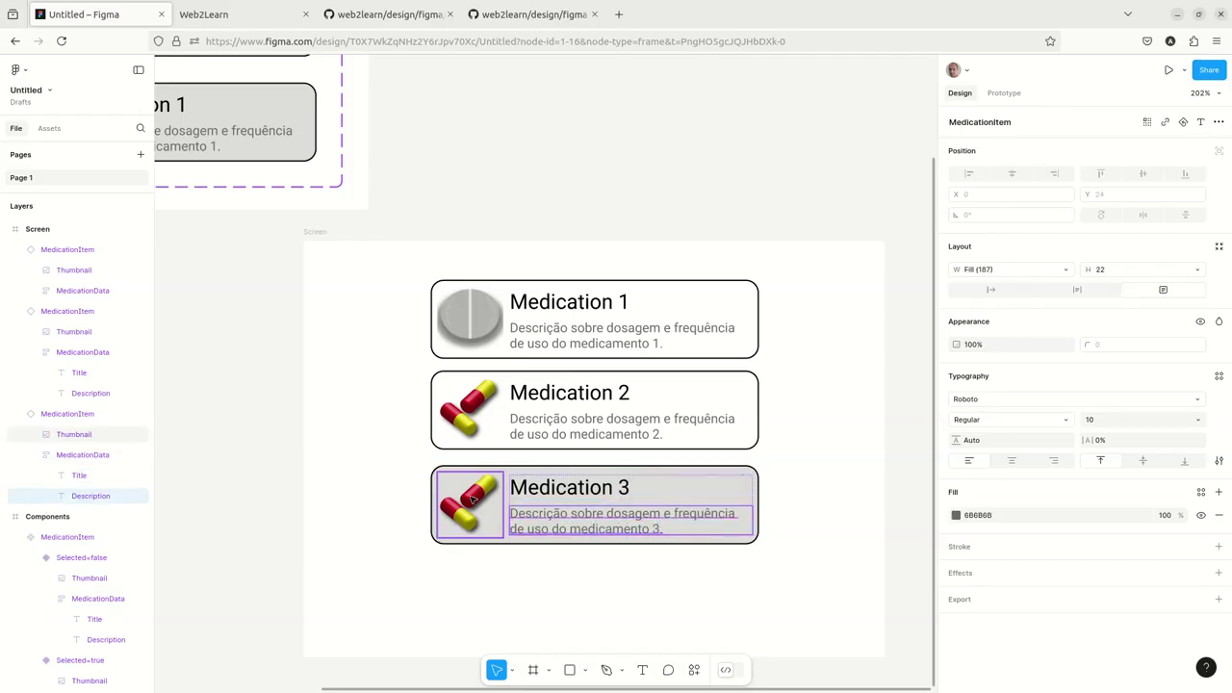
pyautogui.doubleClick(472, 498)
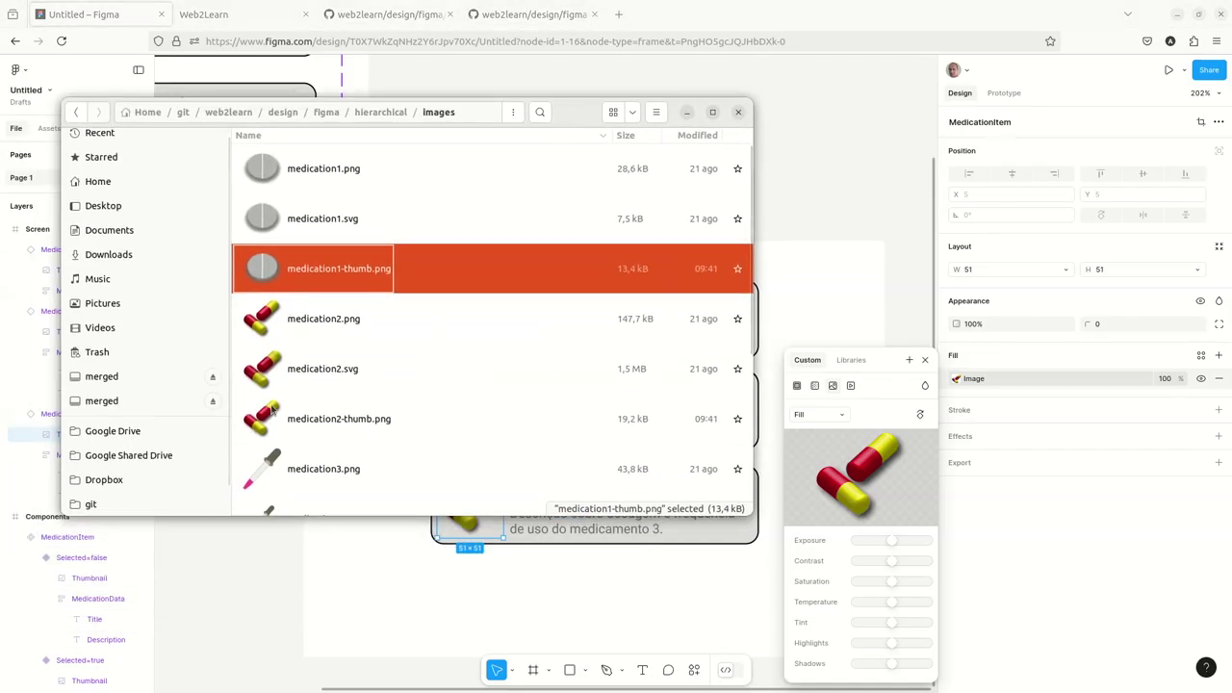
# Set the third card's thumbnail to the dropper image medication3-thumb.png
pyautogui.scroll(-3, 281, 409)
pyautogui.scroll(-1, 281, 410)
pyautogui.click(278, 390)
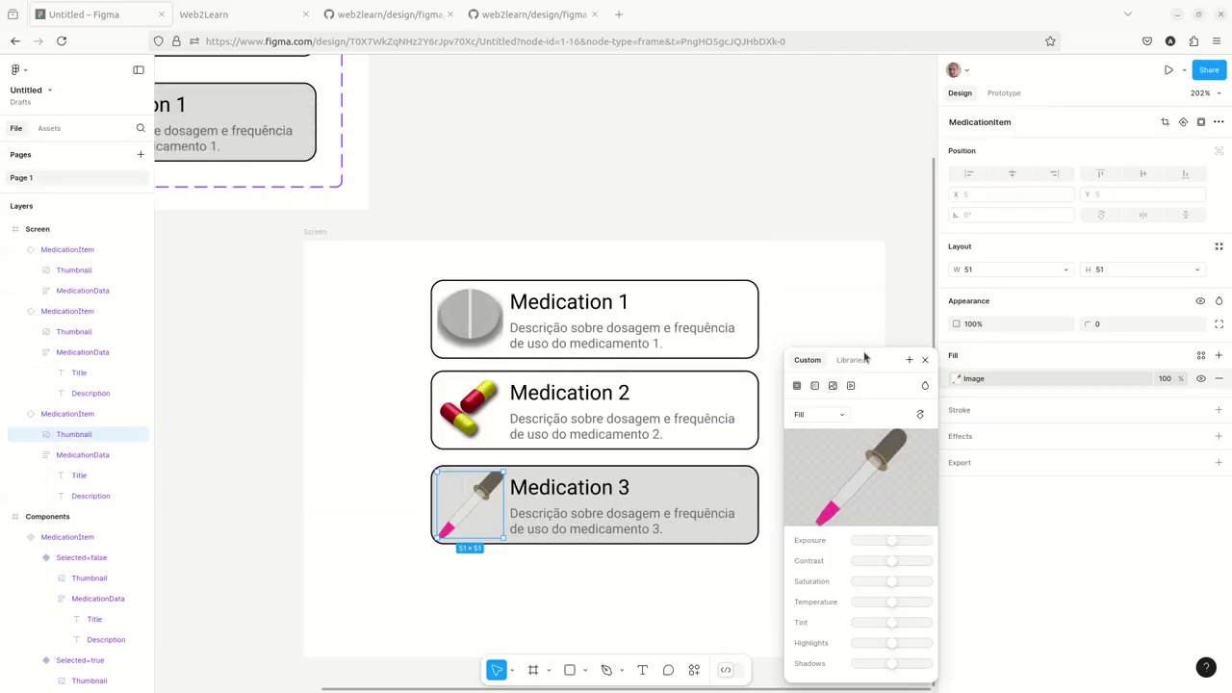
pyautogui.click(909, 327)
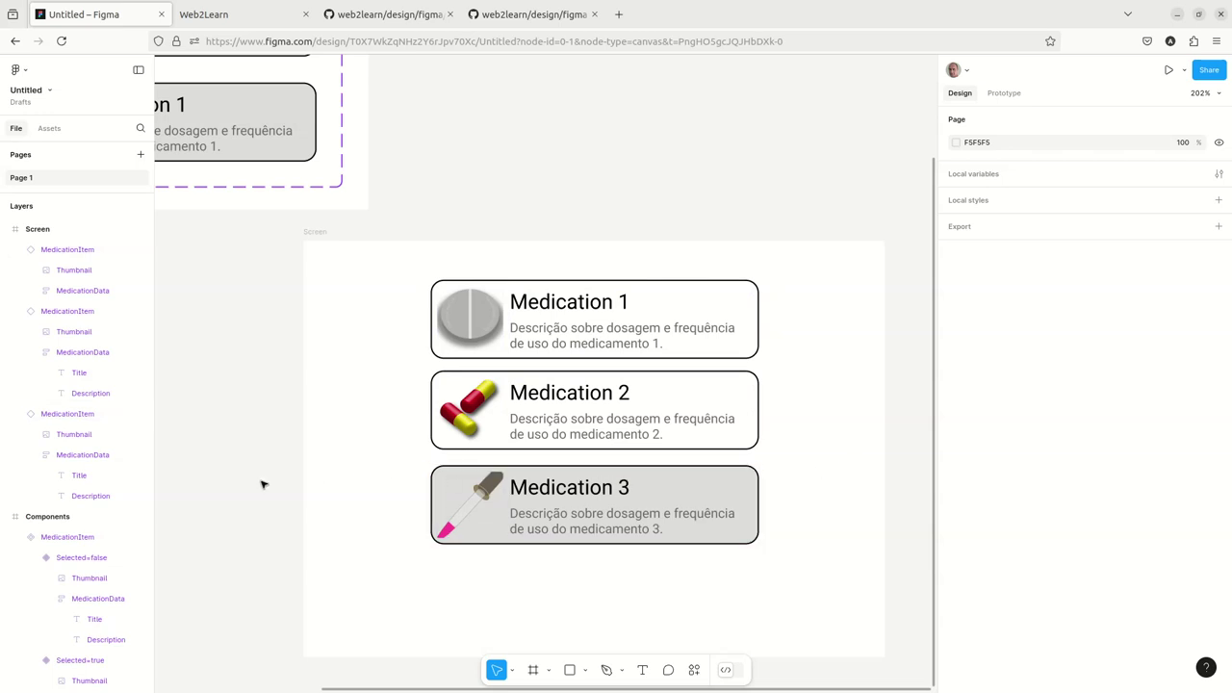
# Select the Selected=true variant within the MedicationItem component set
pyautogui.scroll(3, 270, 485)
pyautogui.scroll(-1, 378, 532)
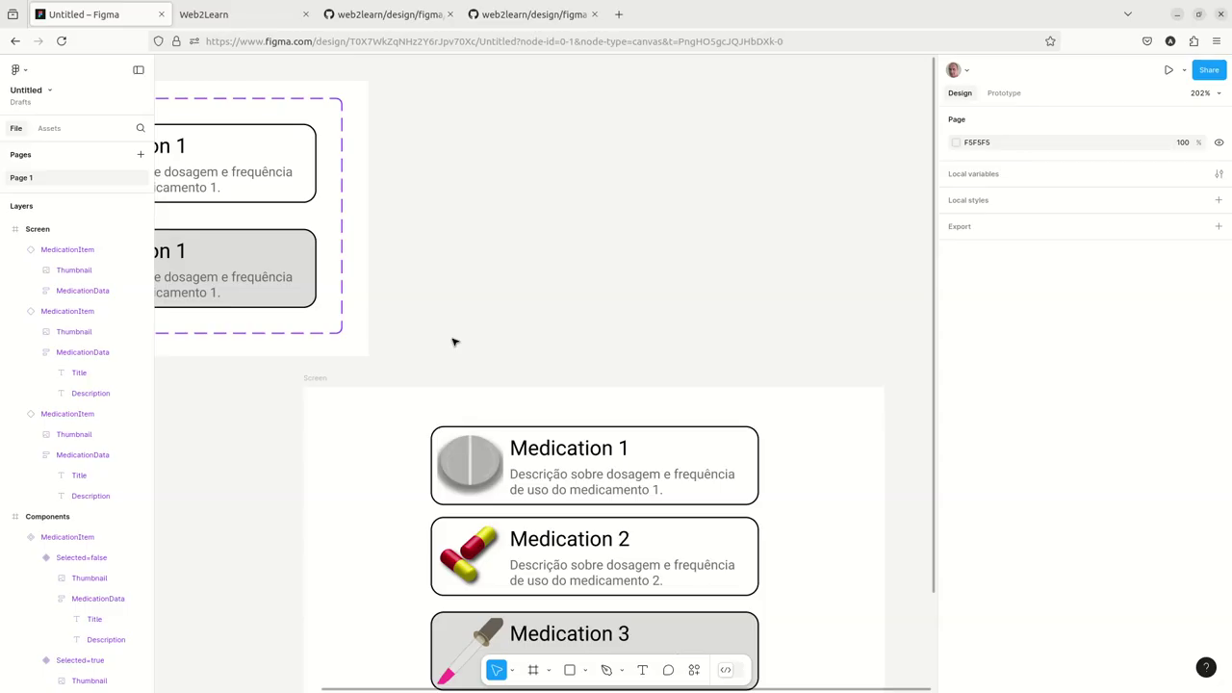
pyautogui.moveTo(454, 339); pyautogui.dragTo(545, 337)
pyautogui.click(226, 175)
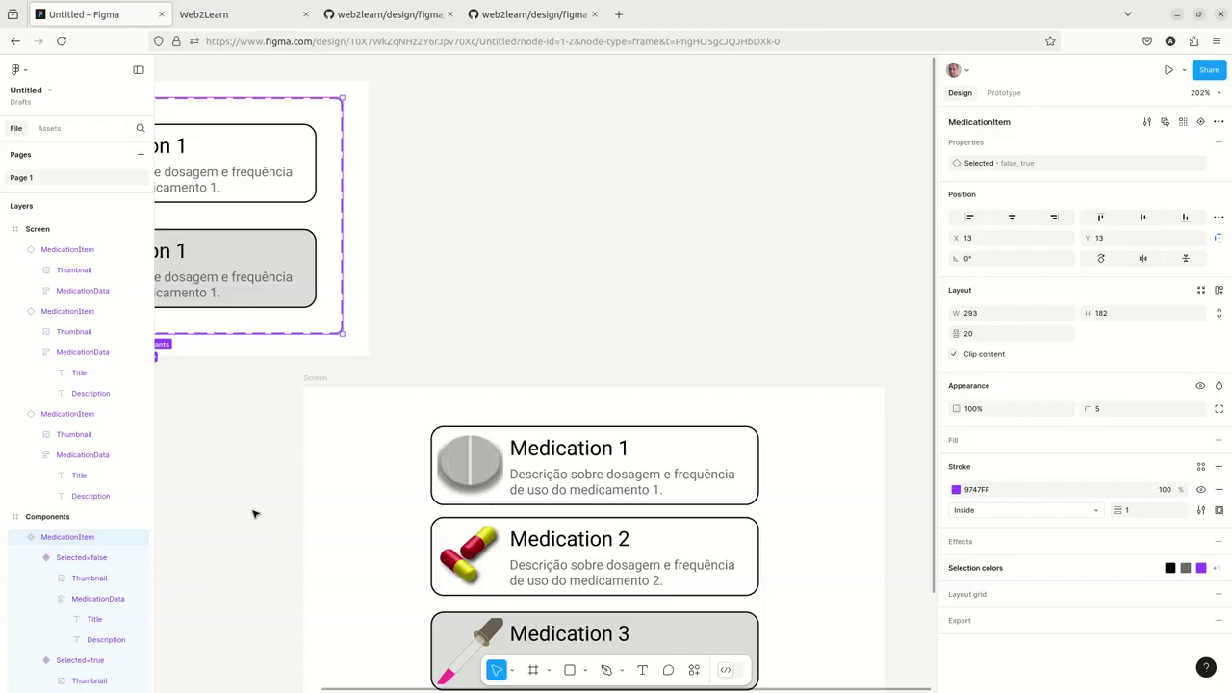
pyautogui.moveTo(252, 509); pyautogui.dragTo(449, 464)
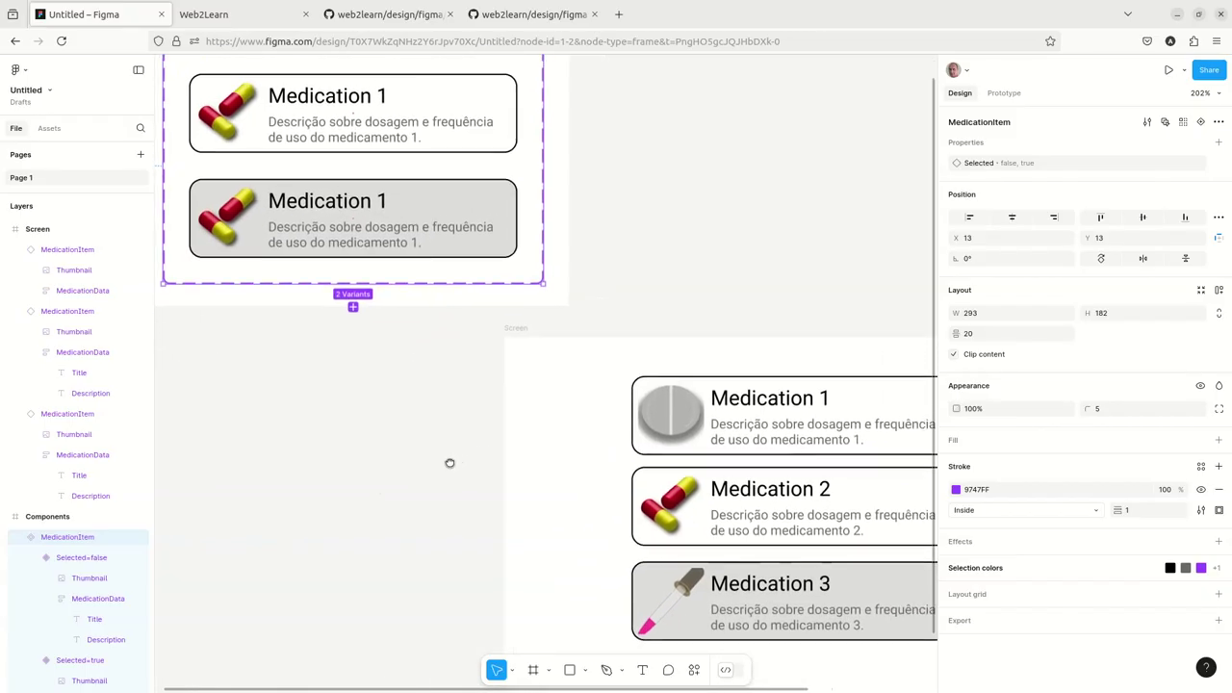
pyautogui.click(433, 196)
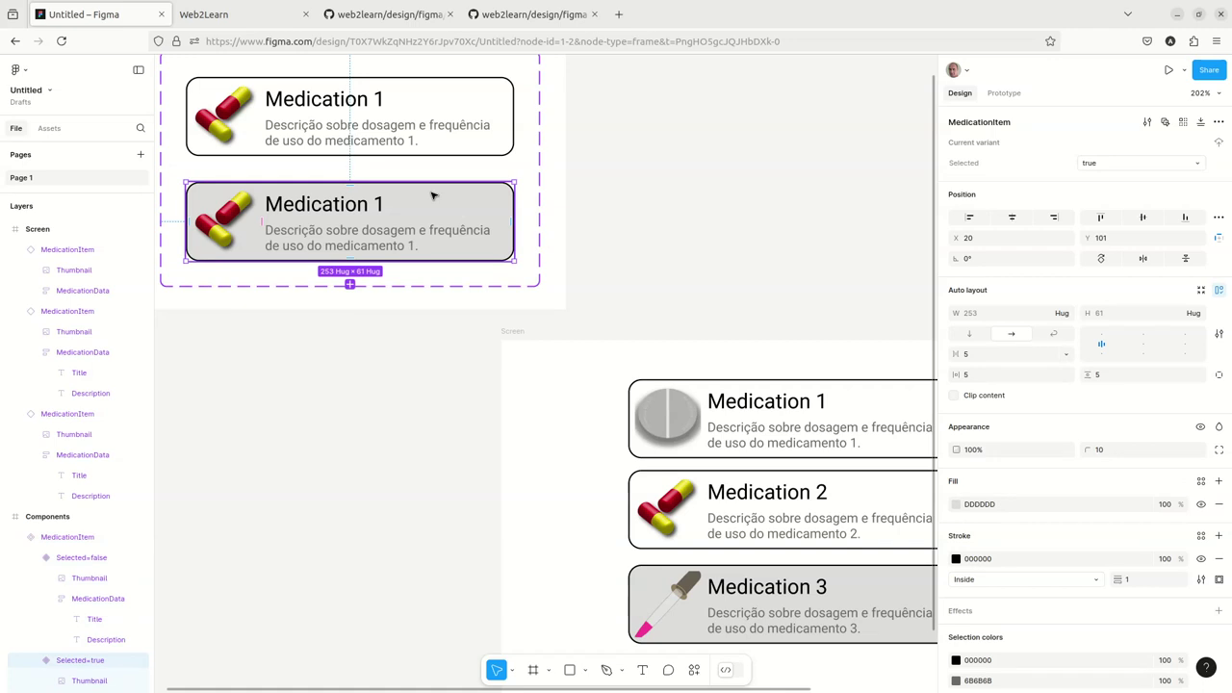
# Change the Selected=true variant's fill to pink FFDDDD
pyautogui.click(1047, 507)
pyautogui.write('FF')
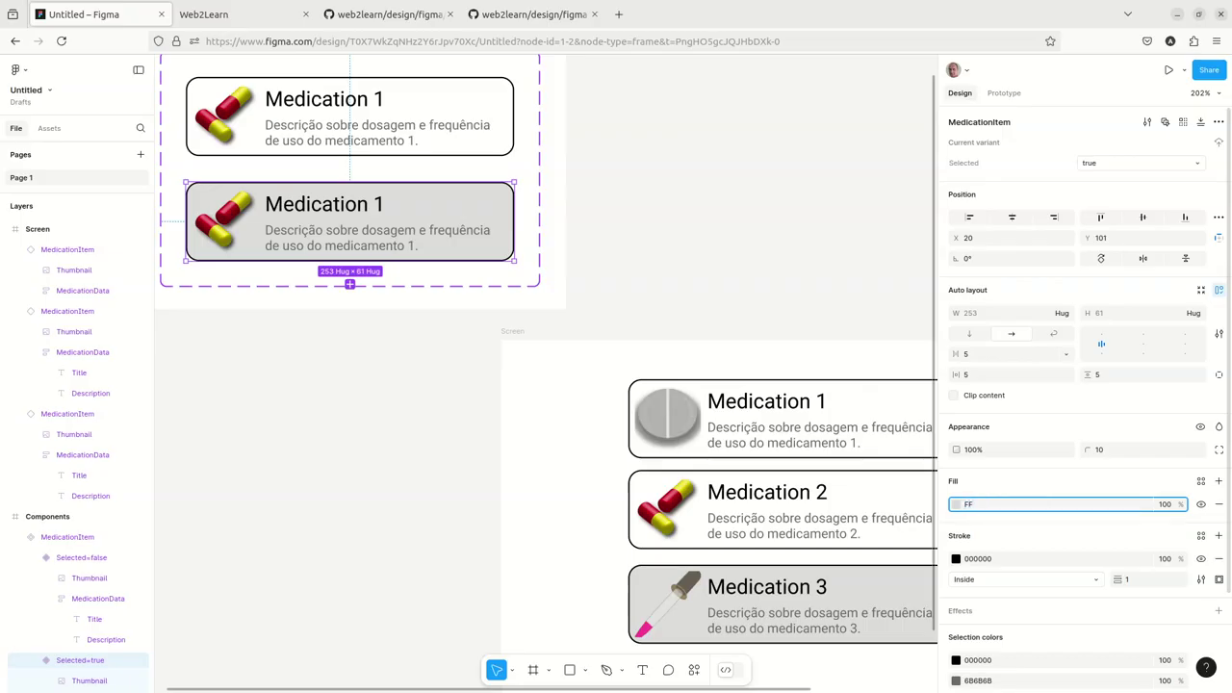
pyautogui.press('Tab')
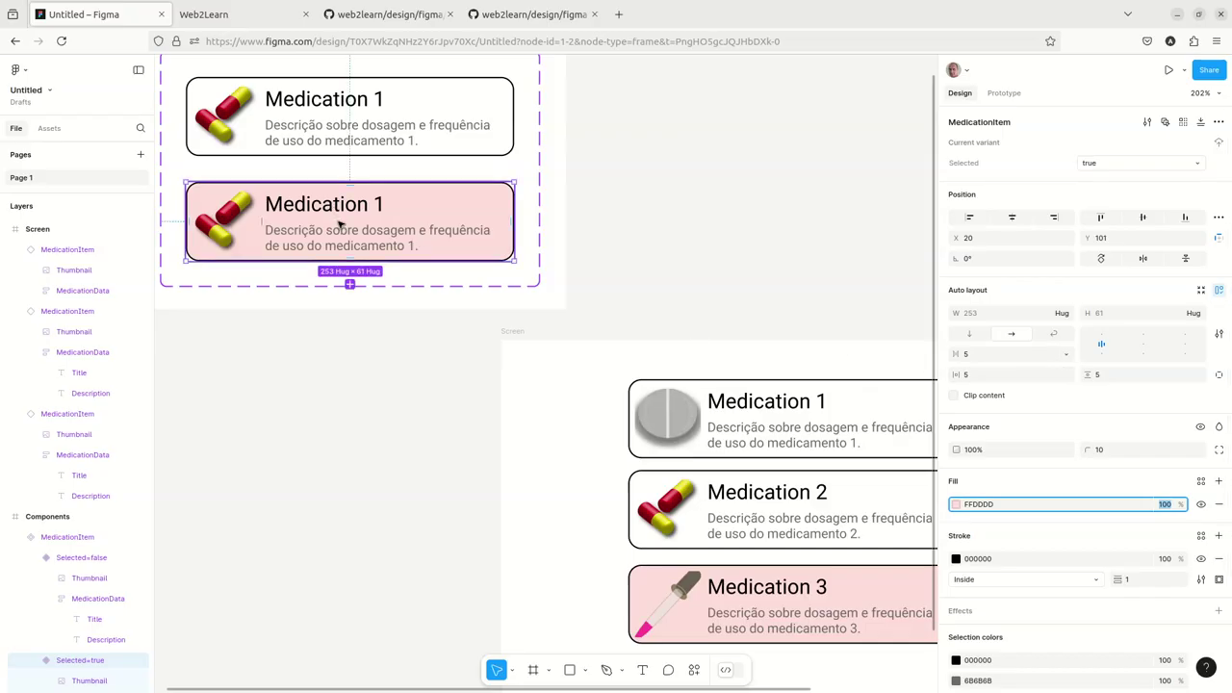
pyautogui.moveTo(535, 207)
pyautogui.mouseDown()
pyautogui.moveTo(425, 277)
pyautogui.moveTo(503, 430)
pyautogui.mouseUp()
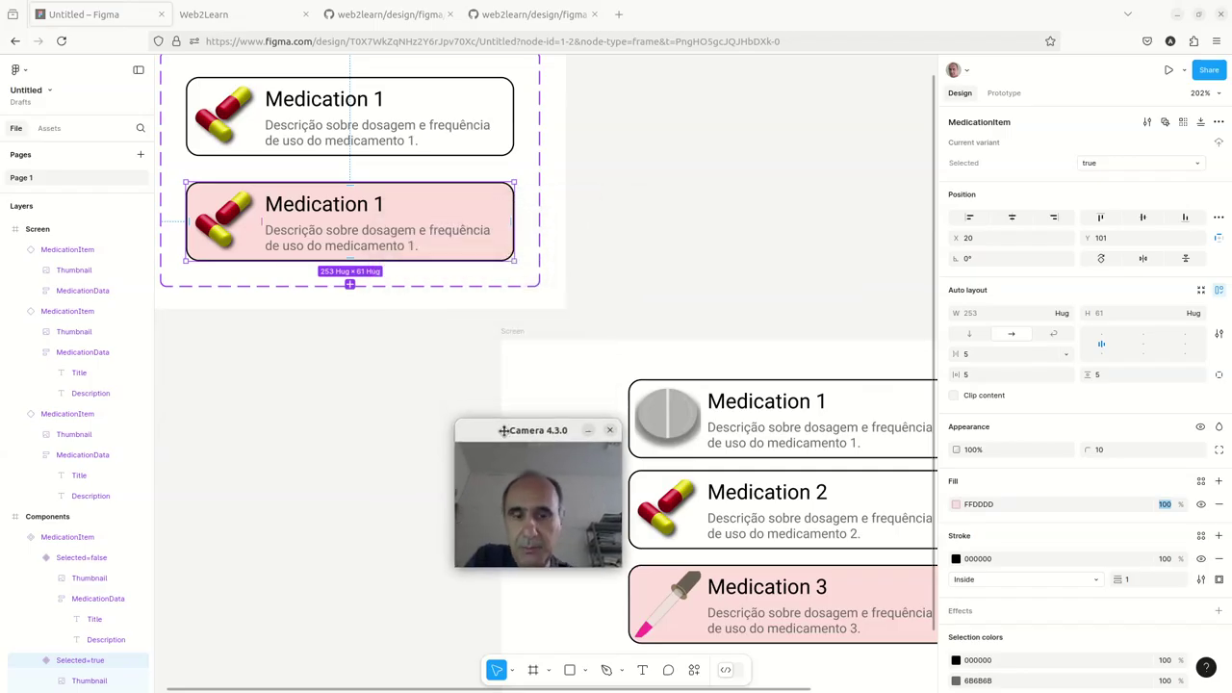
pyautogui.moveTo(502, 431); pyautogui.dragTo(373, 166)
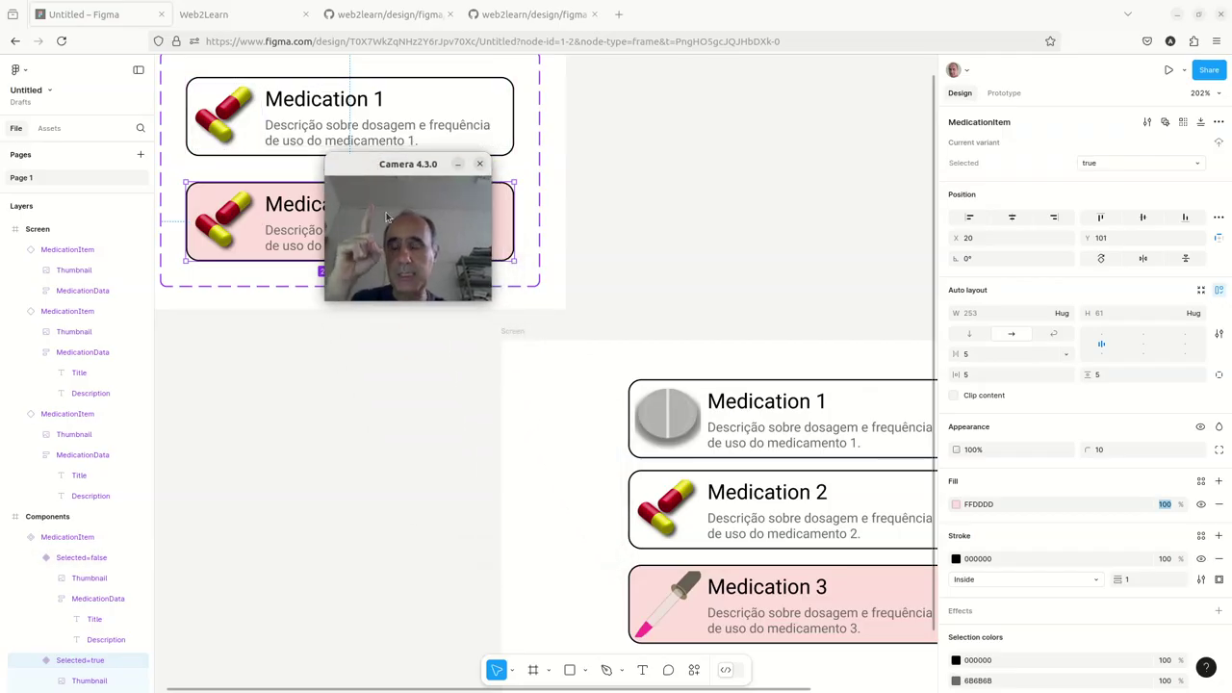
# Add a light purple DDDDFF fill to the Selected=false variant
pyautogui.click(468, 90)
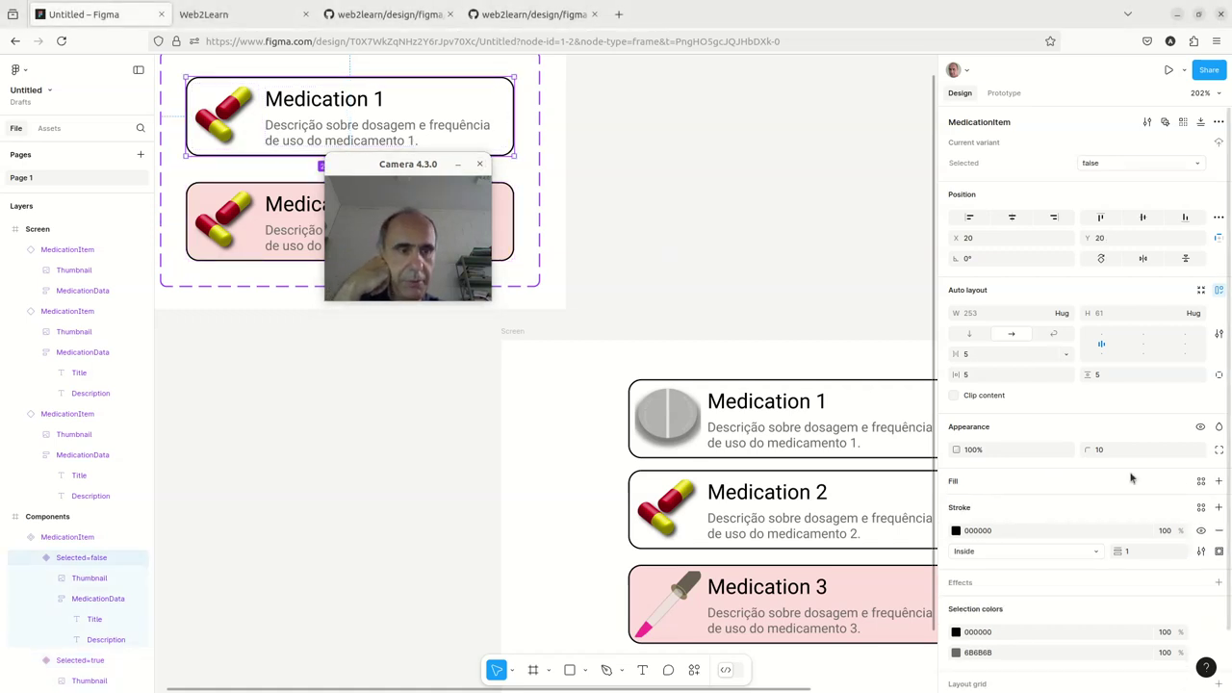
pyautogui.click(1219, 481)
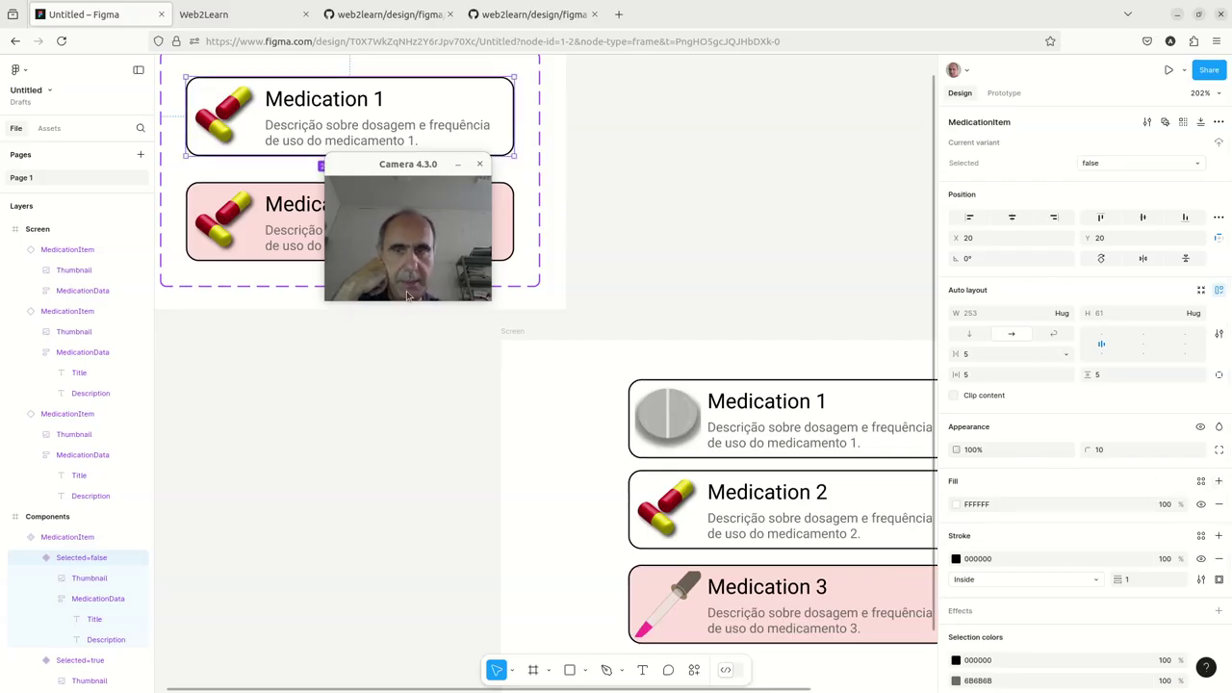
pyautogui.moveTo(414, 165)
pyautogui.mouseDown()
pyautogui.moveTo(866, 349)
pyautogui.moveTo(858, 431)
pyautogui.mouseUp()
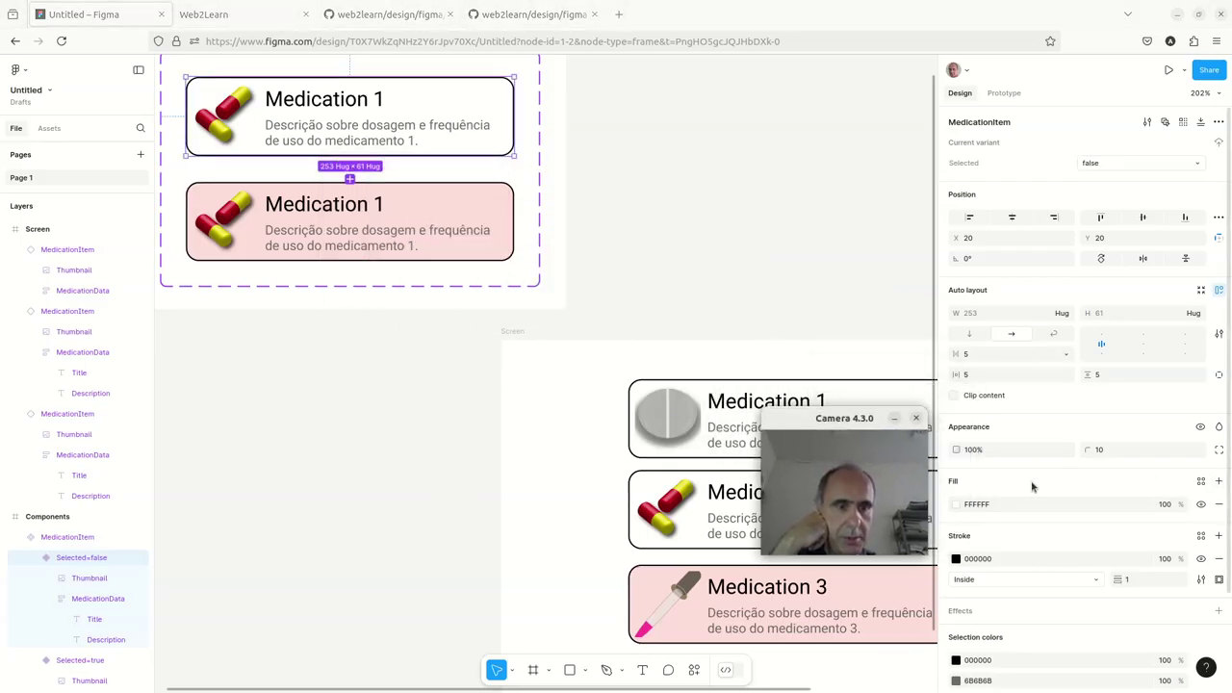
pyautogui.click(1007, 505)
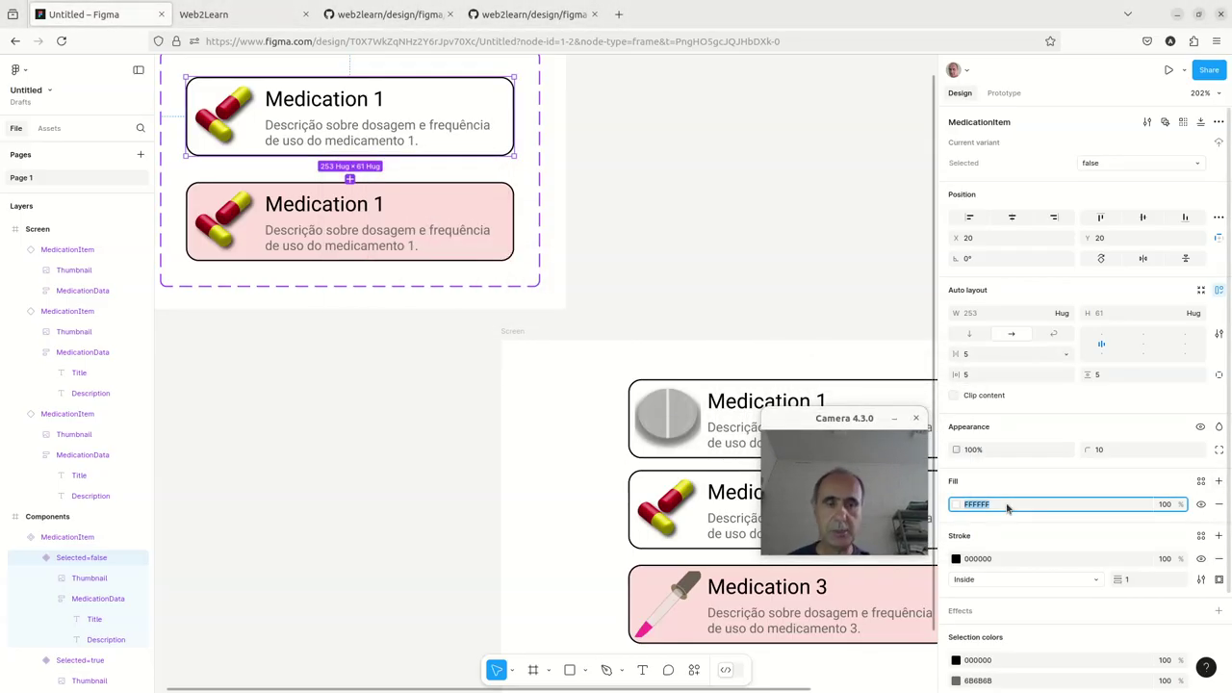
pyautogui.write('DDDDFF')
pyautogui.press('Return')
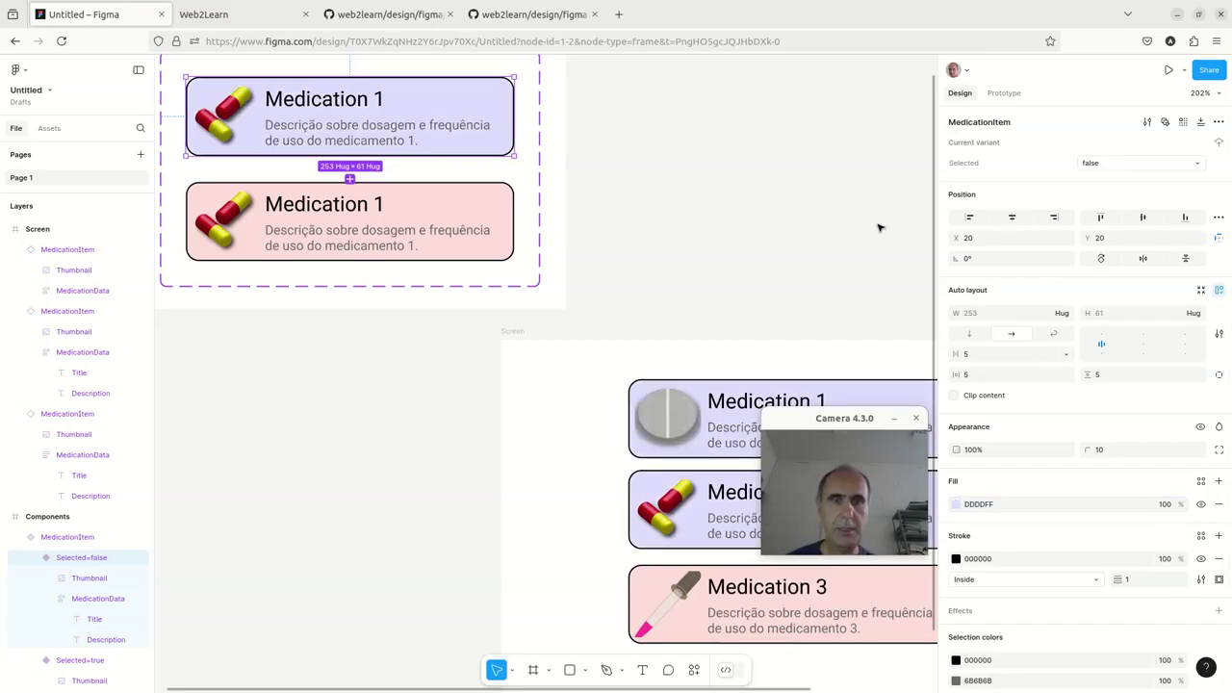
pyautogui.moveTo(843, 420)
pyautogui.mouseDown()
pyautogui.moveTo(496, 389)
pyautogui.moveTo(509, 387)
pyautogui.mouseUp()
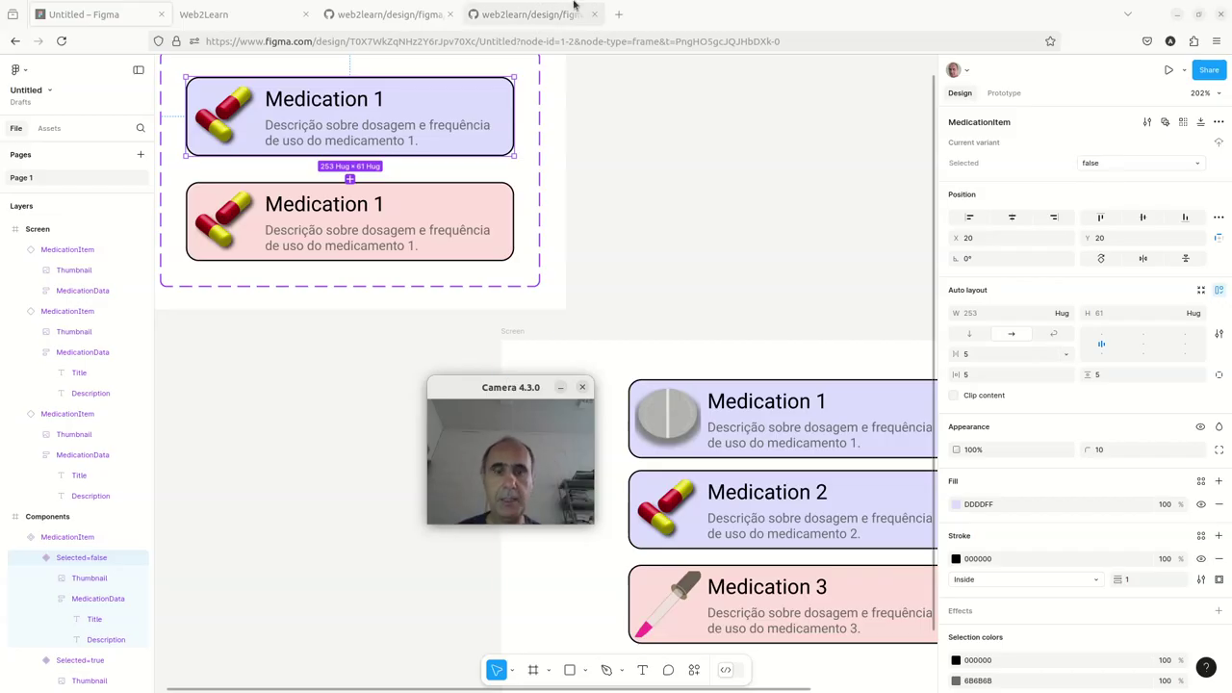
# Undo the light purple and pink fill changes so only Medication 3 is grey again
pyautogui.click(610, 284)
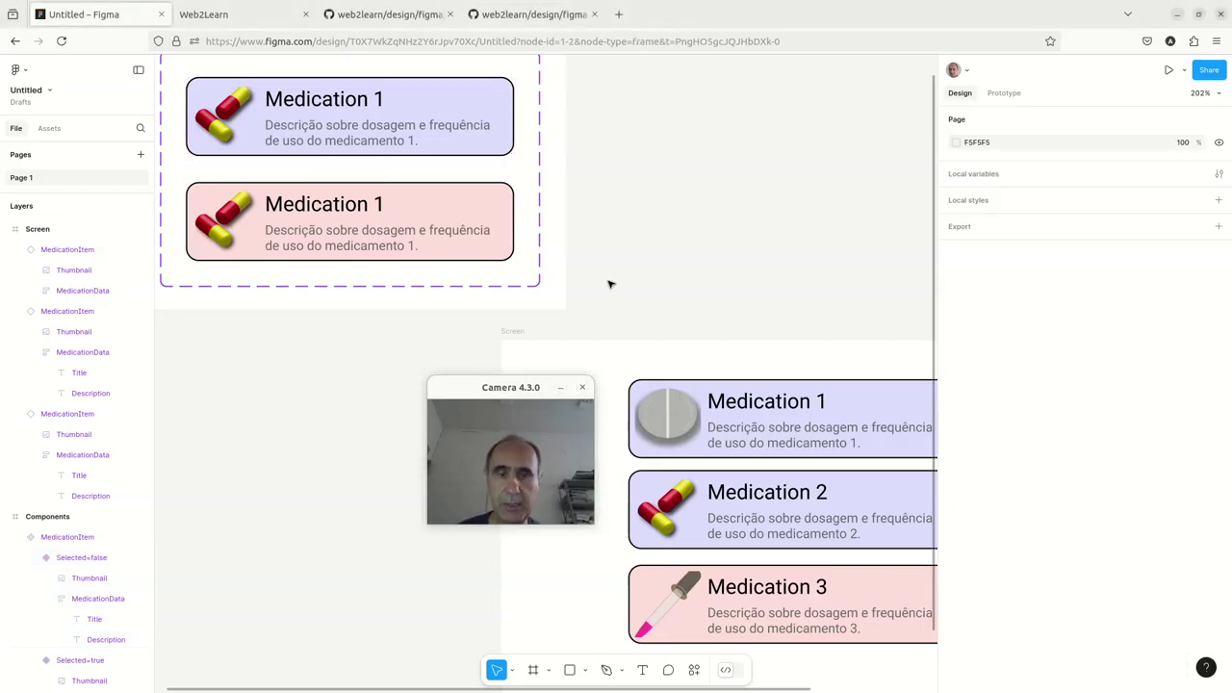
pyautogui.hotkey('ctrl', 'z')
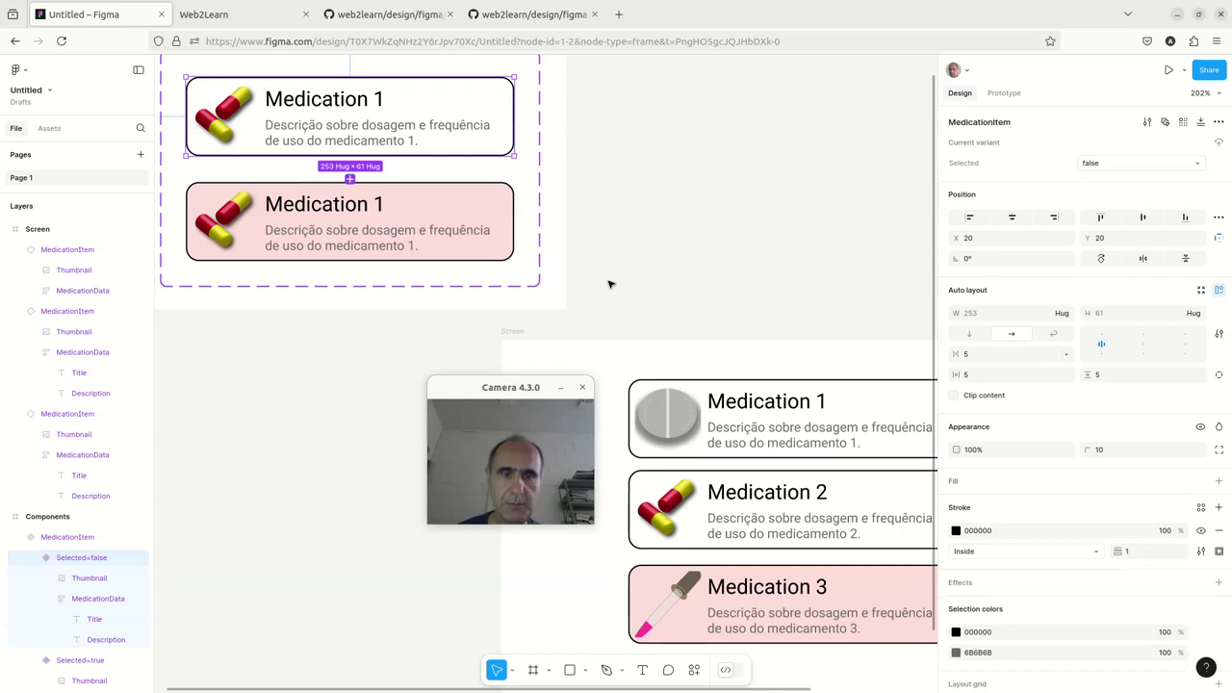
pyautogui.hotkey('ctrl', 'z')
pyautogui.hotkey('ctrl', 'z')
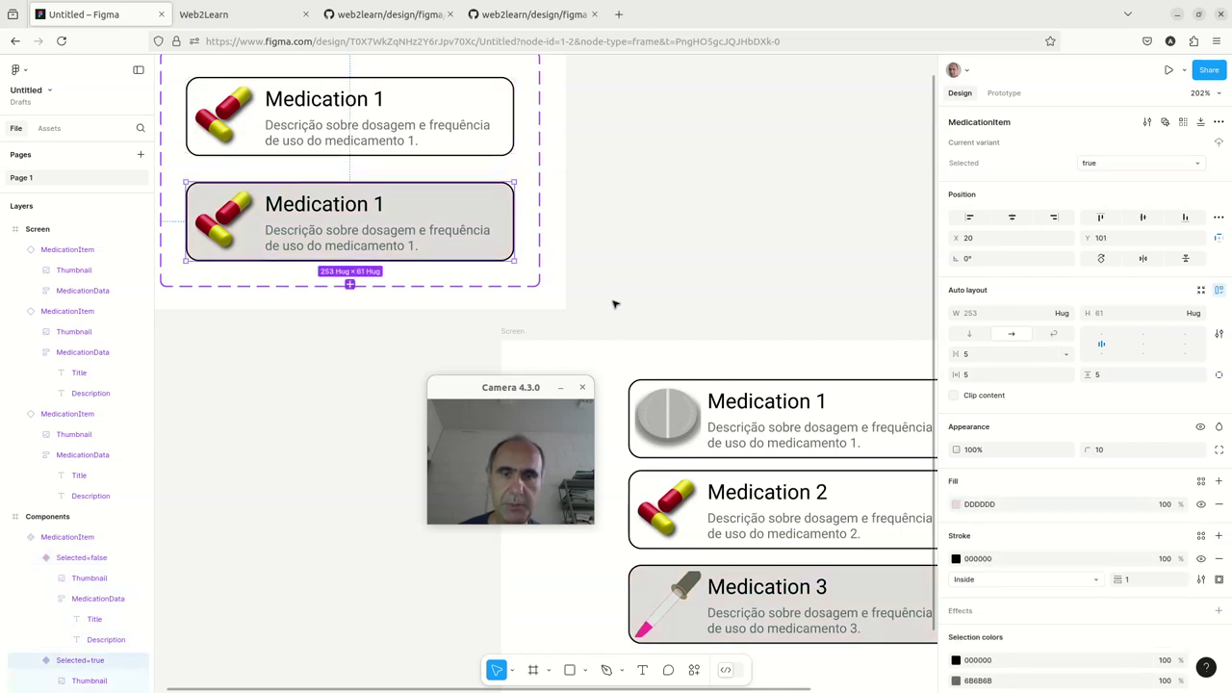
pyautogui.click(833, 285)
pyautogui.moveTo(829, 281)
pyautogui.mouseDown()
pyautogui.moveTo(651, 145)
pyautogui.moveTo(622, 83)
pyautogui.mouseUp()
# Wrap the three medication cards in a vertical auto-layout frame
pyautogui.moveTo(505, 390)
pyautogui.mouseDown()
pyautogui.moveTo(880, 369)
pyautogui.moveTo(862, 349)
pyautogui.mouseUp()
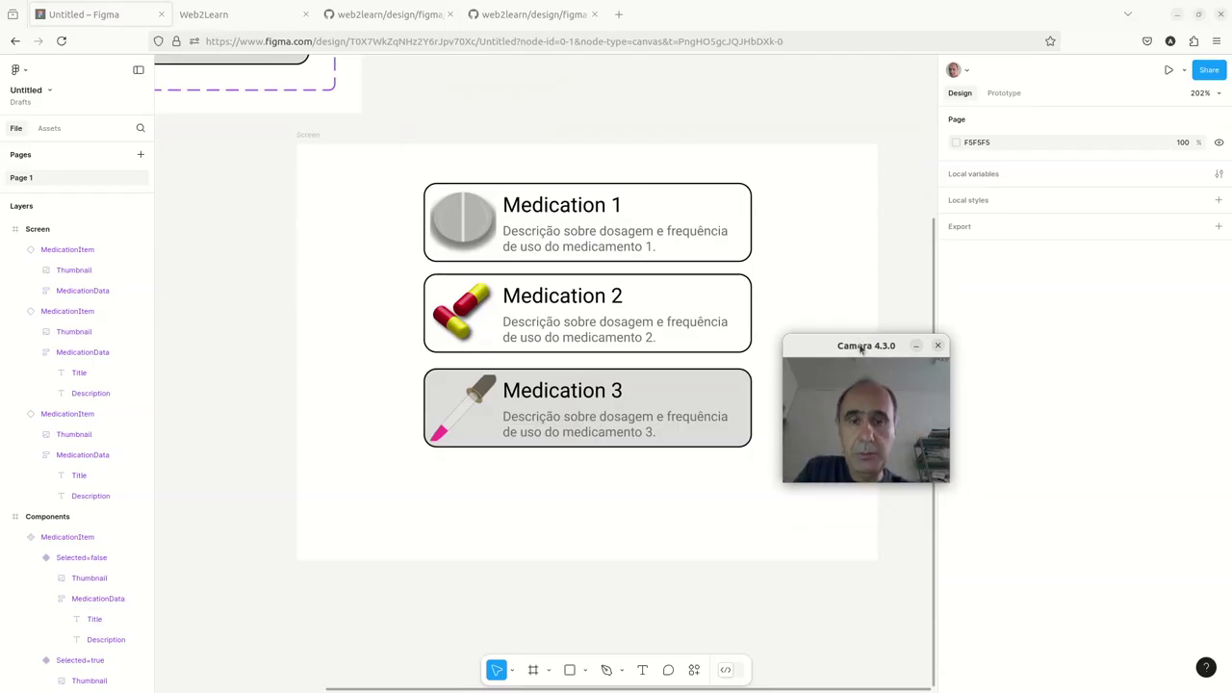
pyautogui.moveTo(769, 475); pyautogui.dragTo(403, 176)
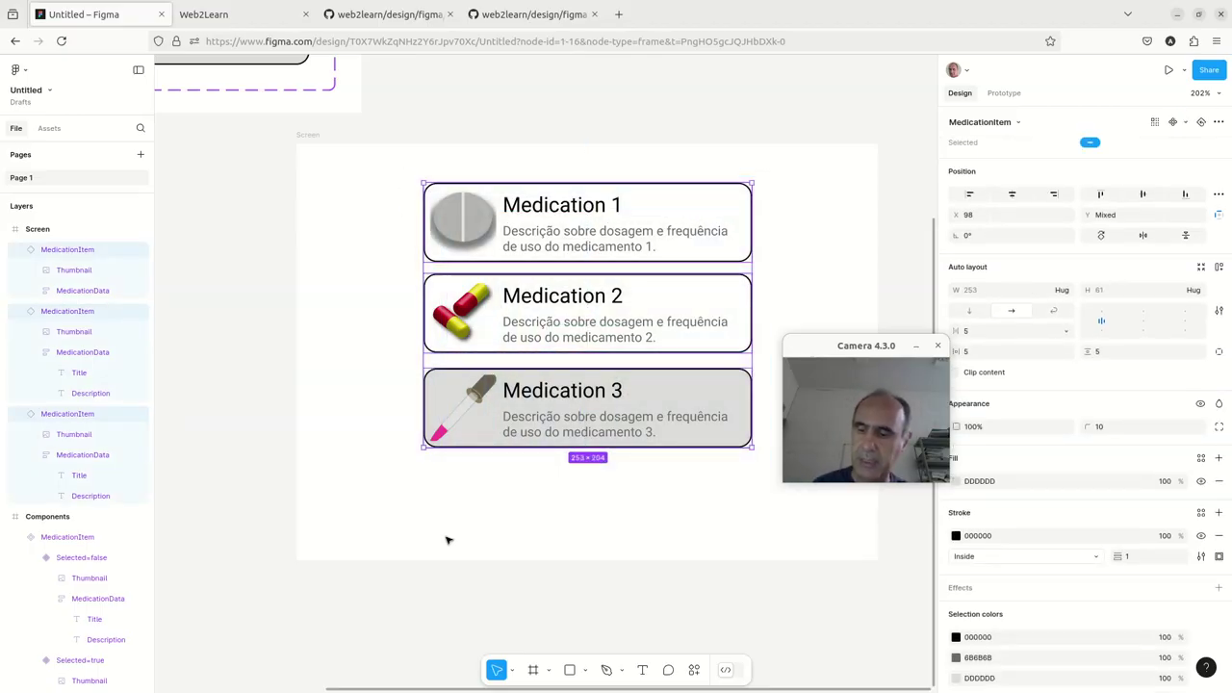
pyautogui.hotkey('shift', 'a')
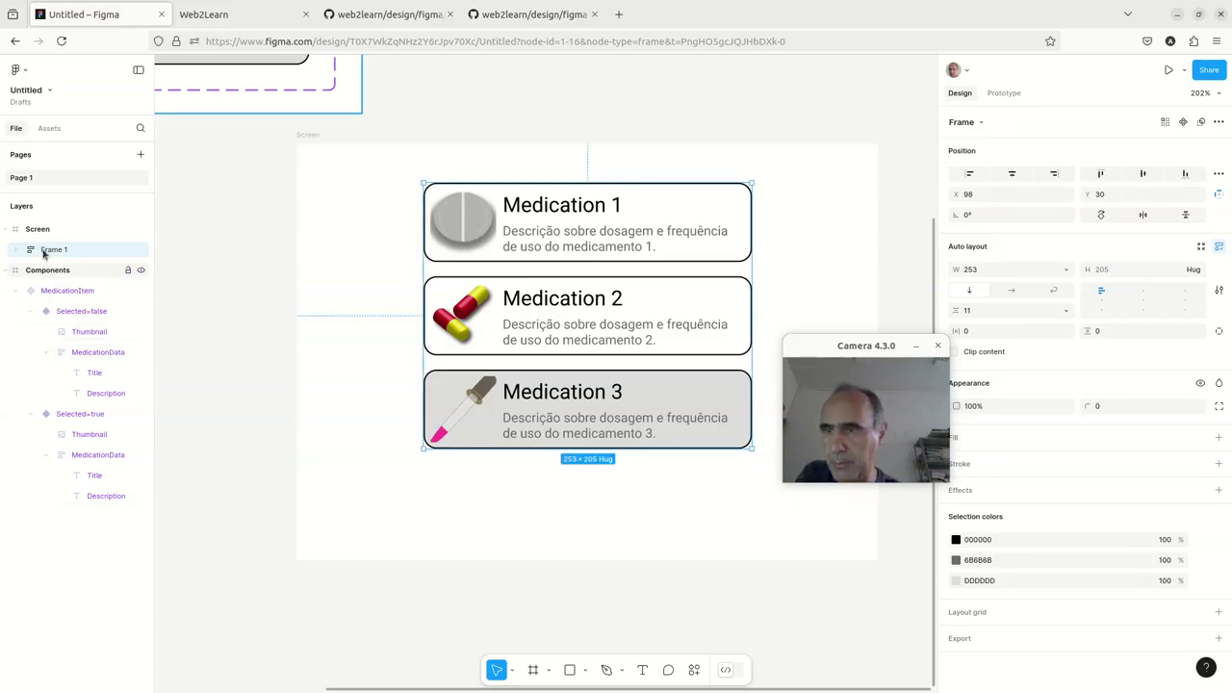
# Rename the new auto-layout frame from Frame 1 to MedicationList
pyautogui.moveTo(866, 347); pyautogui.dragTo(174, 251)
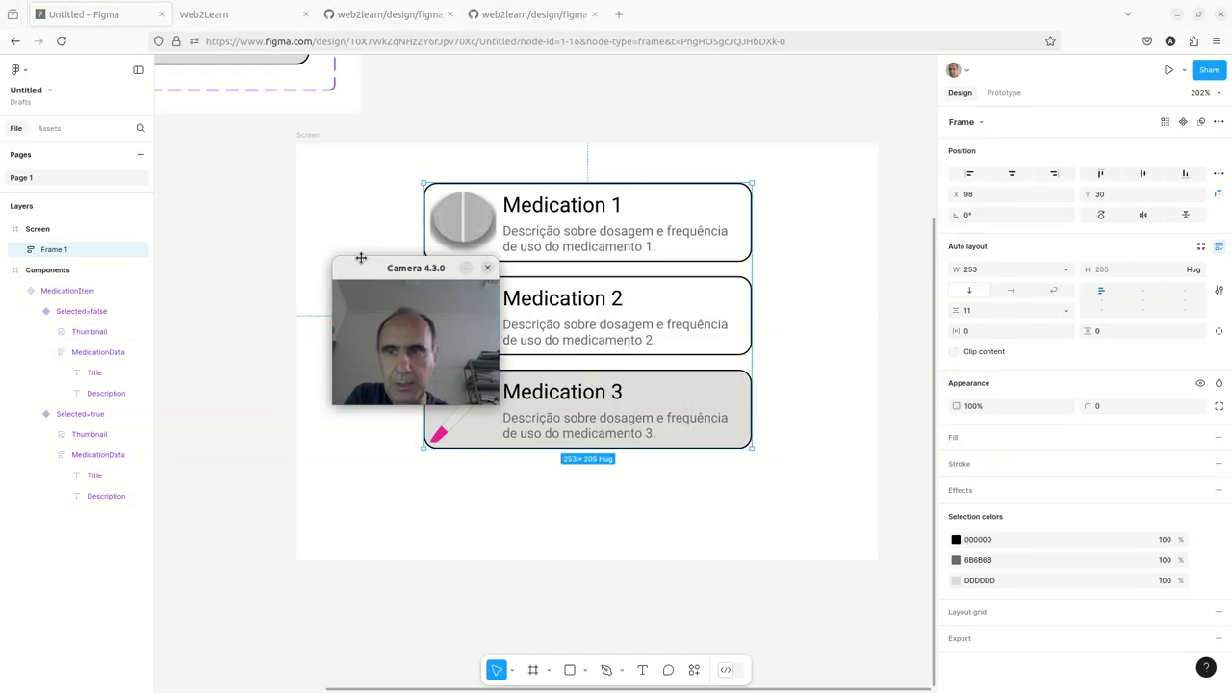
pyautogui.click(20, 250)
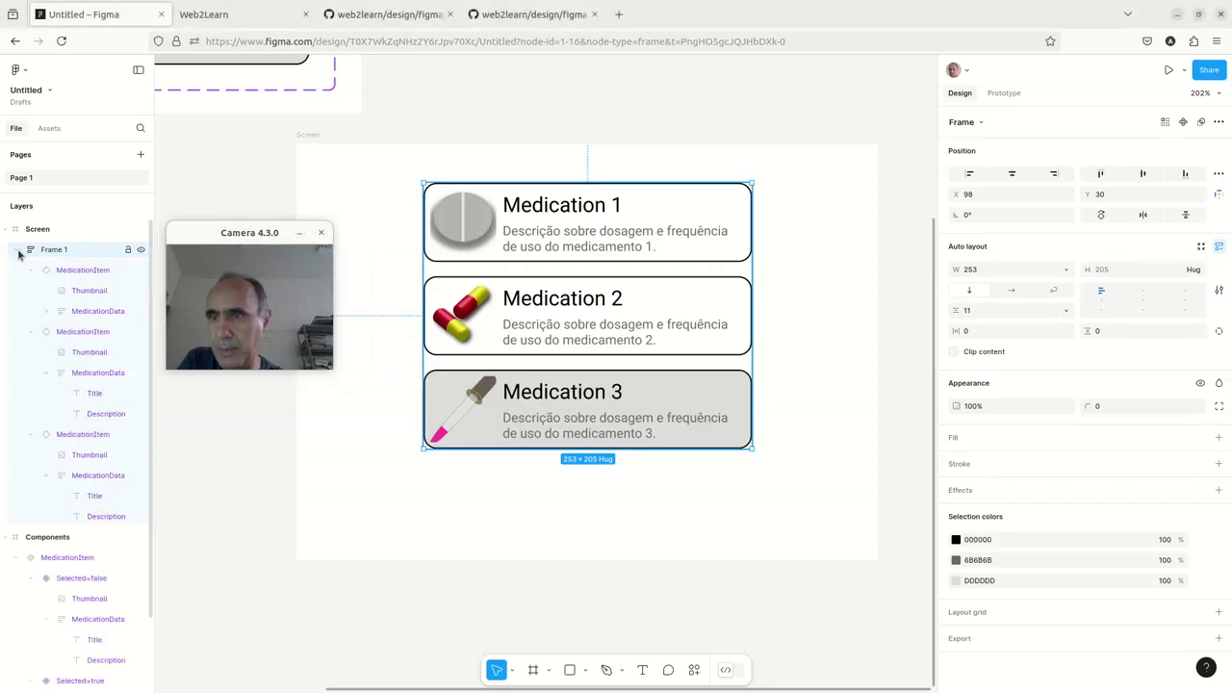
pyautogui.doubleClick(54, 250)
pyautogui.write('MedicationL')
pyautogui.press('Return')
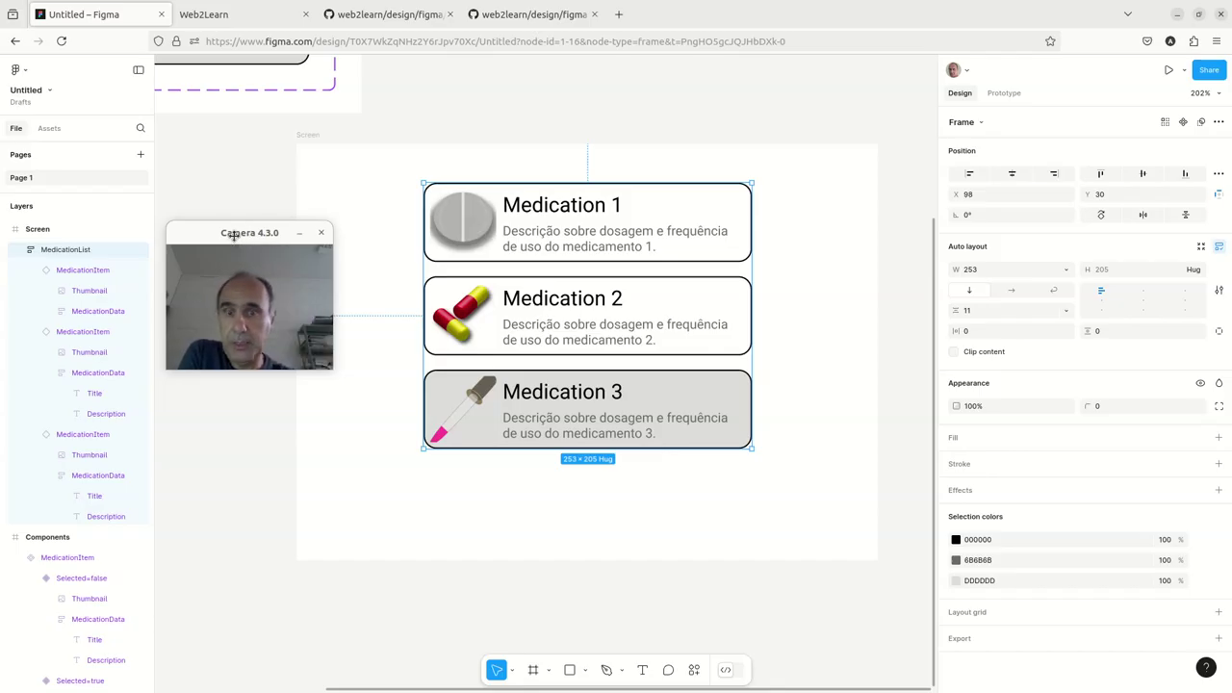
pyautogui.moveTo(233, 235); pyautogui.dragTo(836, 131)
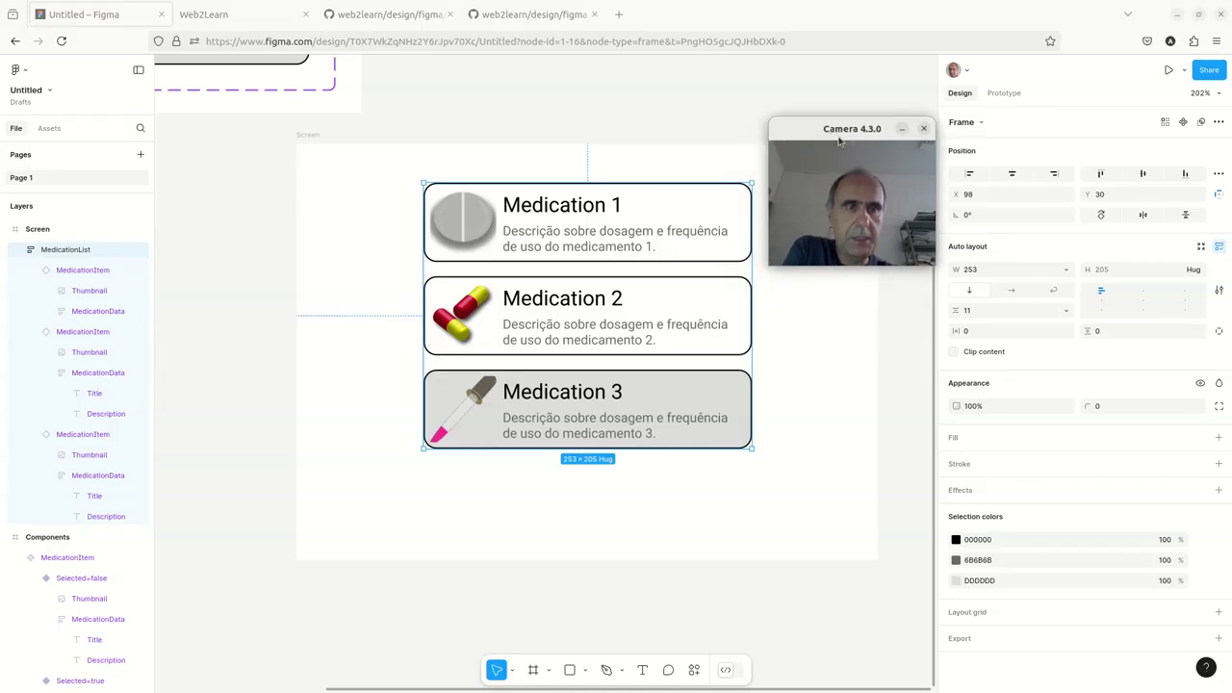
pyautogui.click(1183, 124)
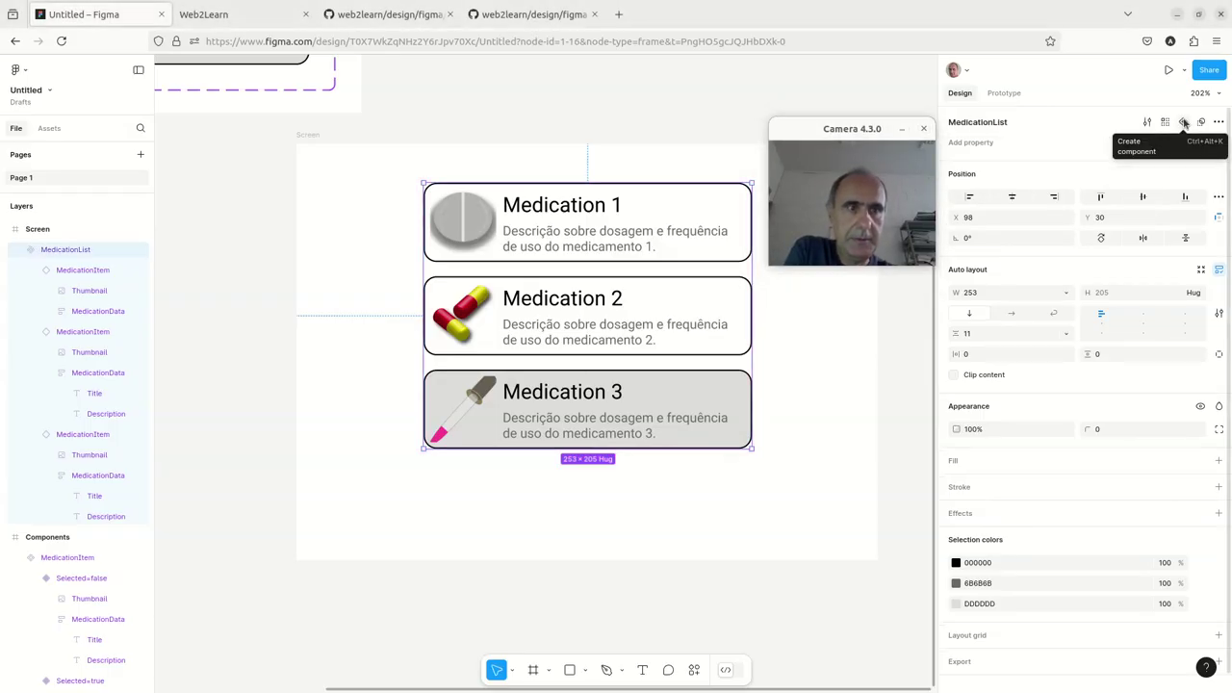
pyautogui.moveTo(847, 129); pyautogui.dragTo(271, 247)
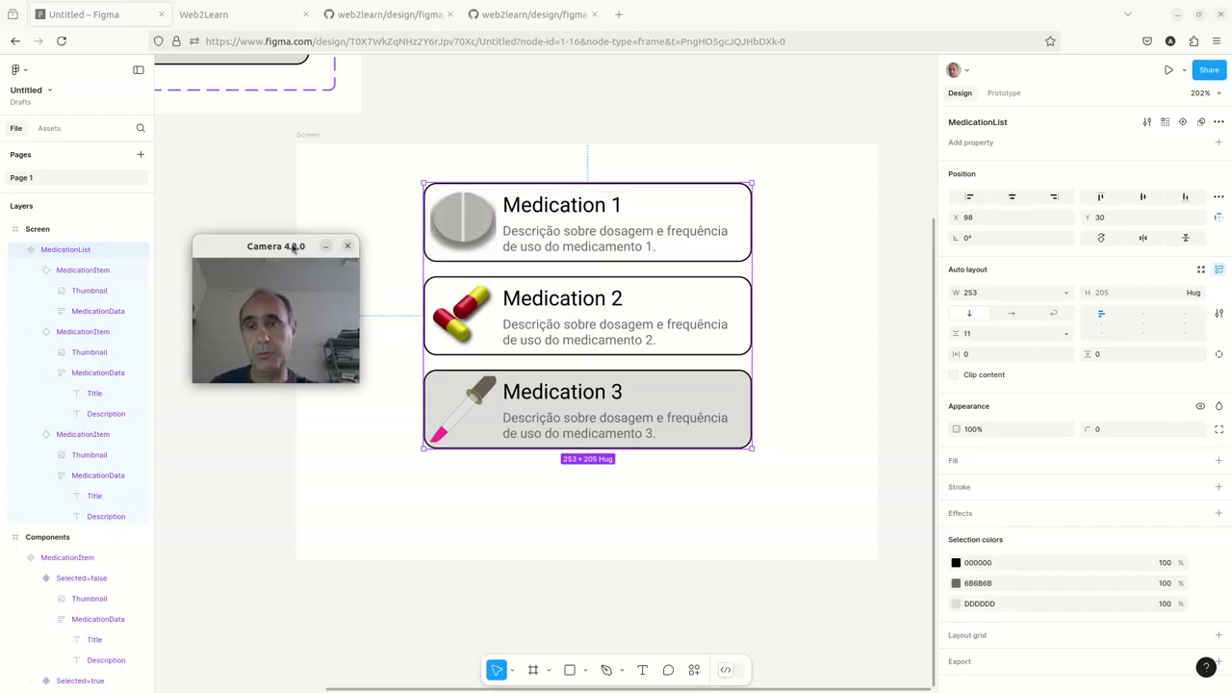
pyautogui.scroll(-3, 384, 188)
pyautogui.scroll(3, 384, 189)
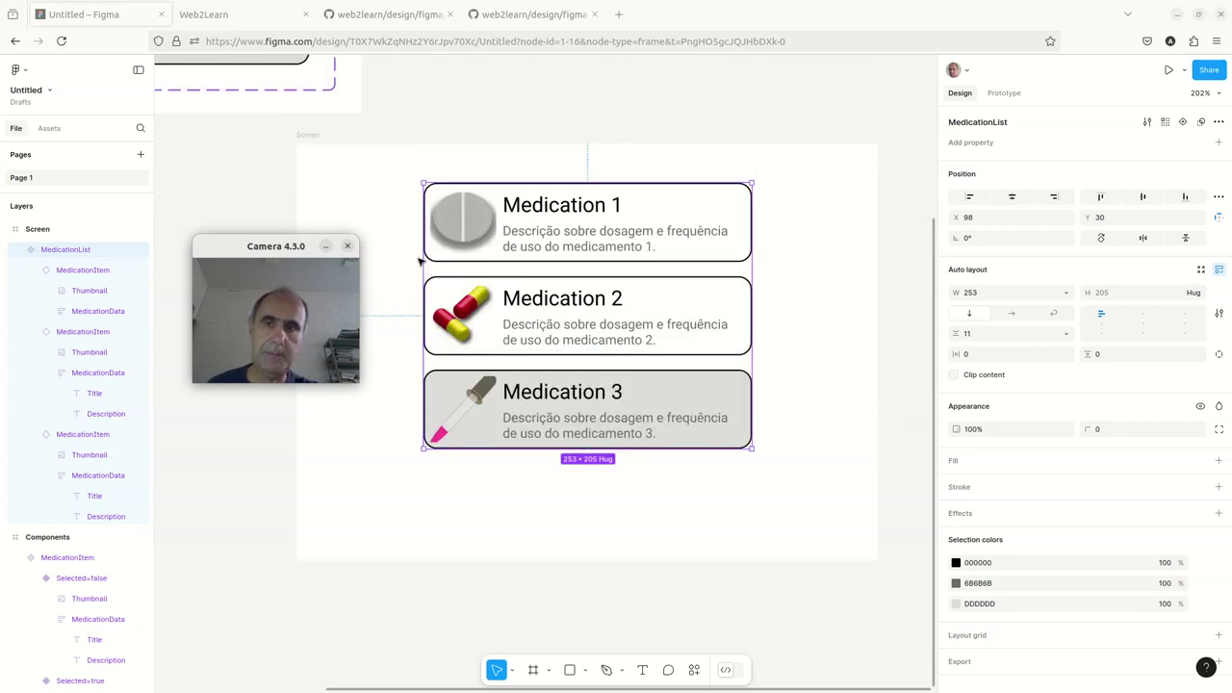
pyautogui.click(371, 568)
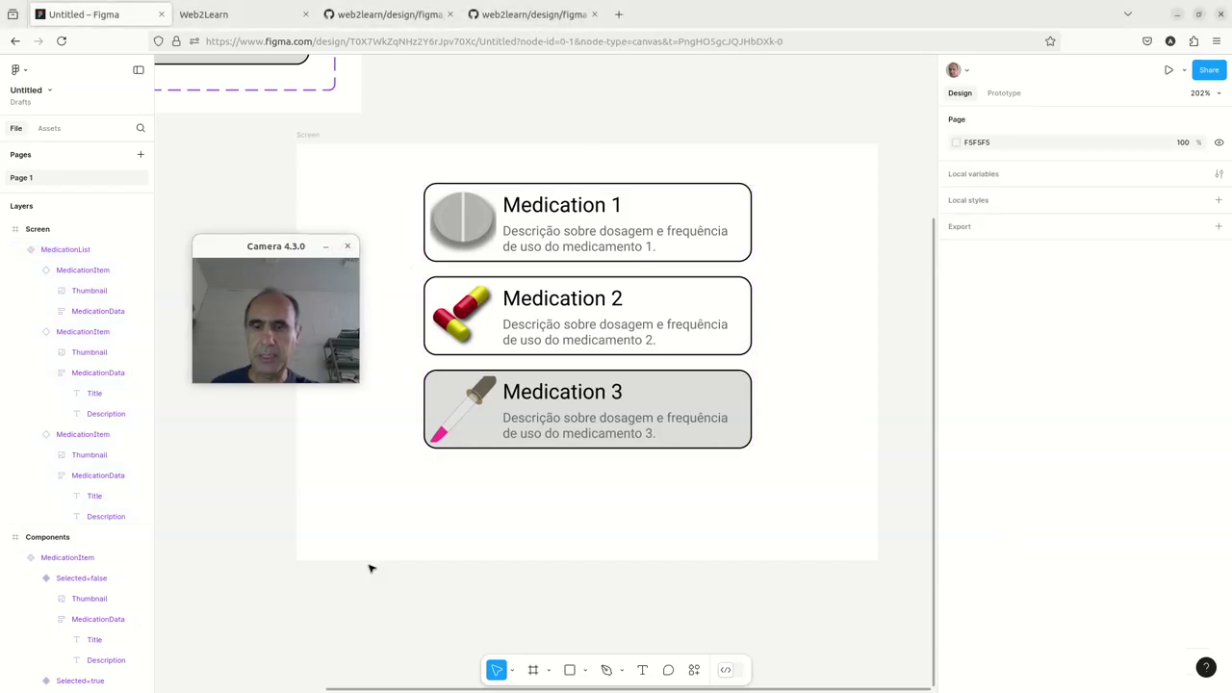
pyautogui.keyDown('ctrl'); pyautogui.scroll(-3, 371, 568); pyautogui.keyUp('ctrl')
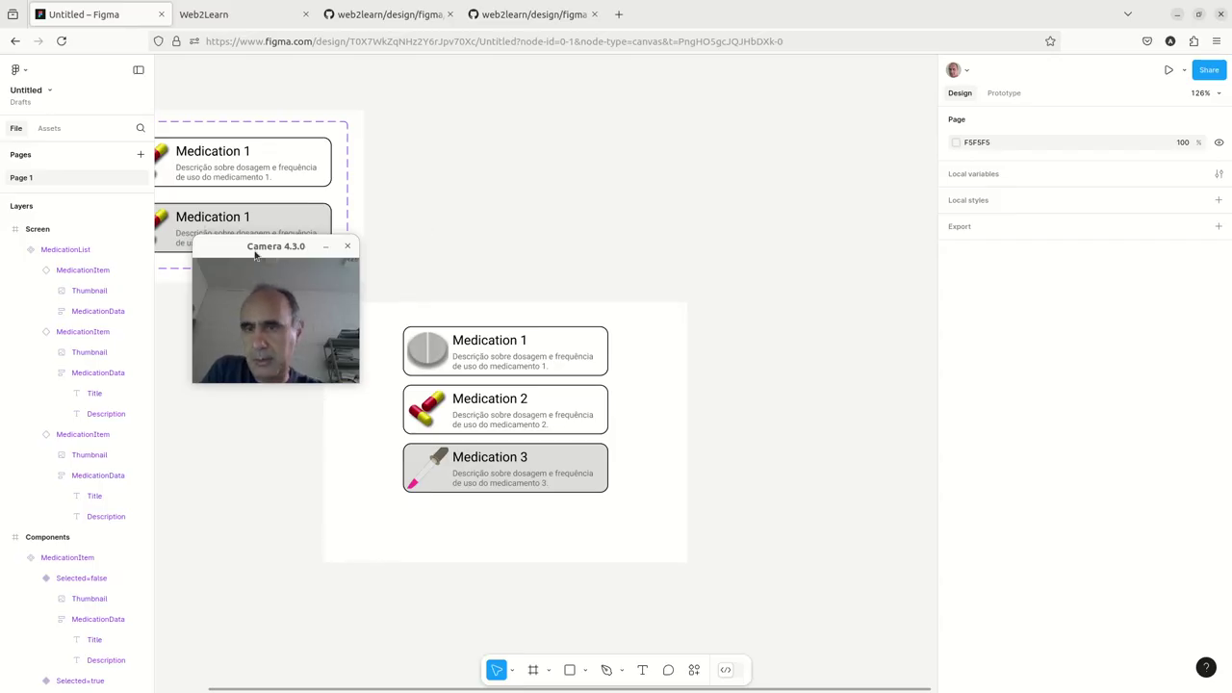
pyautogui.moveTo(255, 257); pyautogui.dragTo(729, 269)
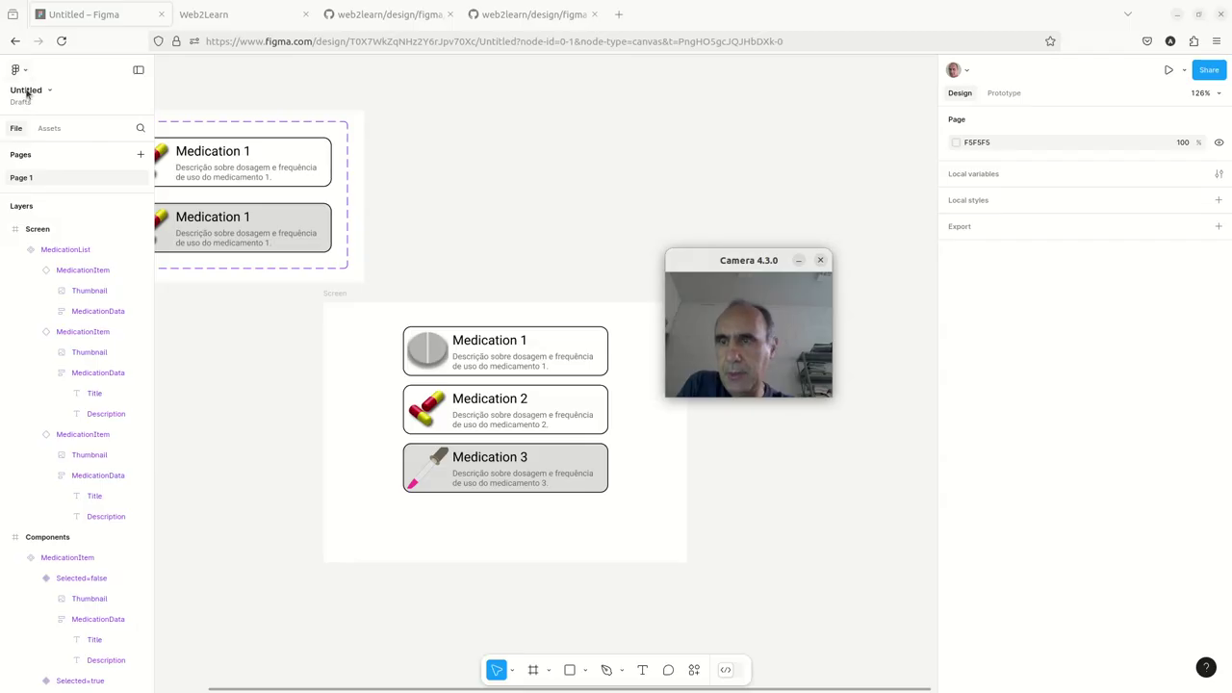
# Rename the file from Untitled to 'Medication Components'
pyautogui.click(27, 91)
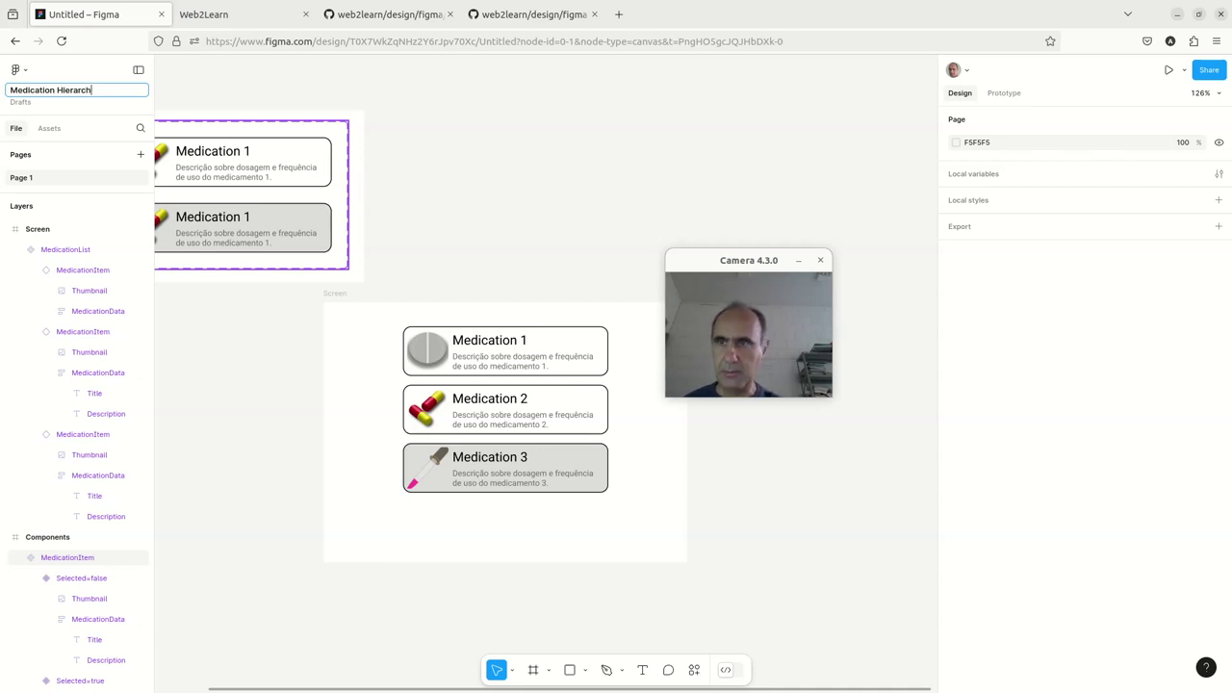
pyautogui.write('Medication Components')
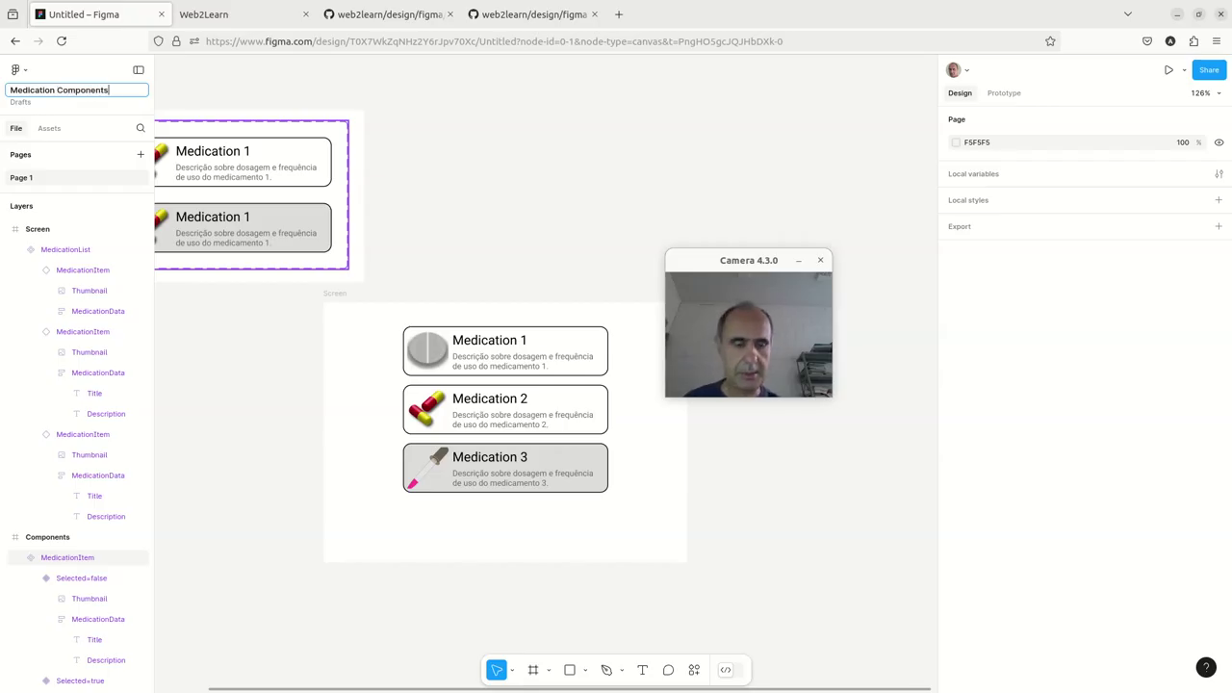
pyautogui.press('Return')
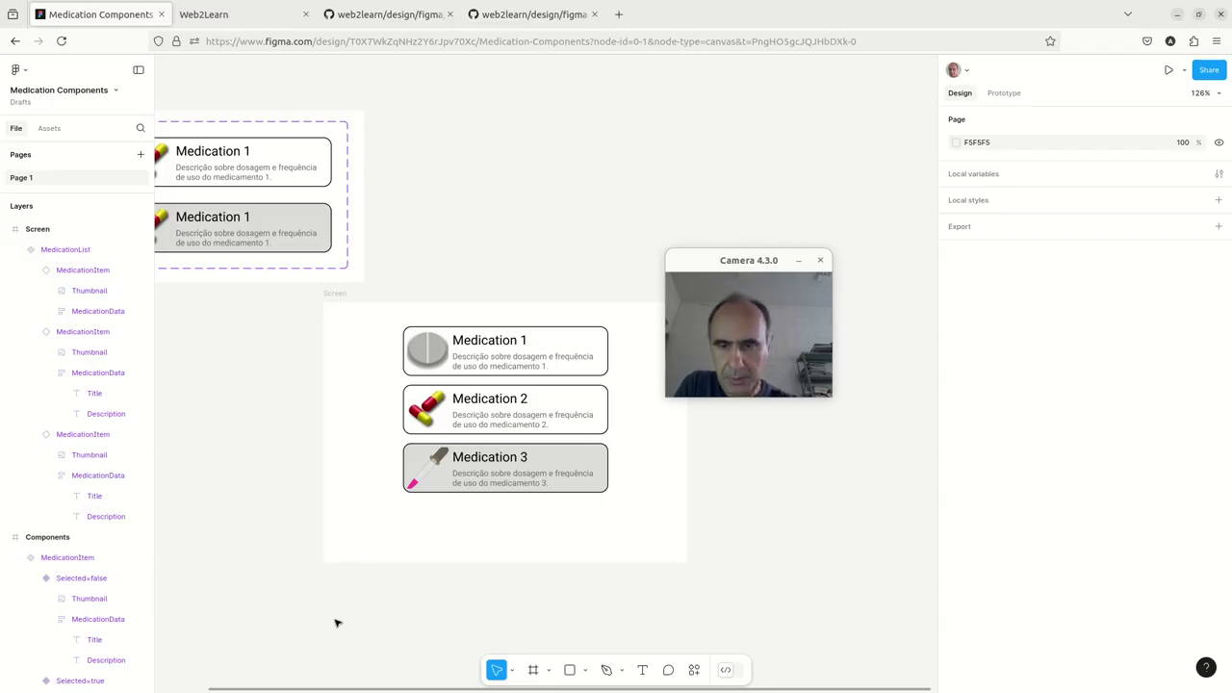
pyautogui.moveTo(347, 602)
pyautogui.mouseDown()
pyautogui.moveTo(602, 587)
pyautogui.moveTo(538, 607)
pyautogui.mouseUp()
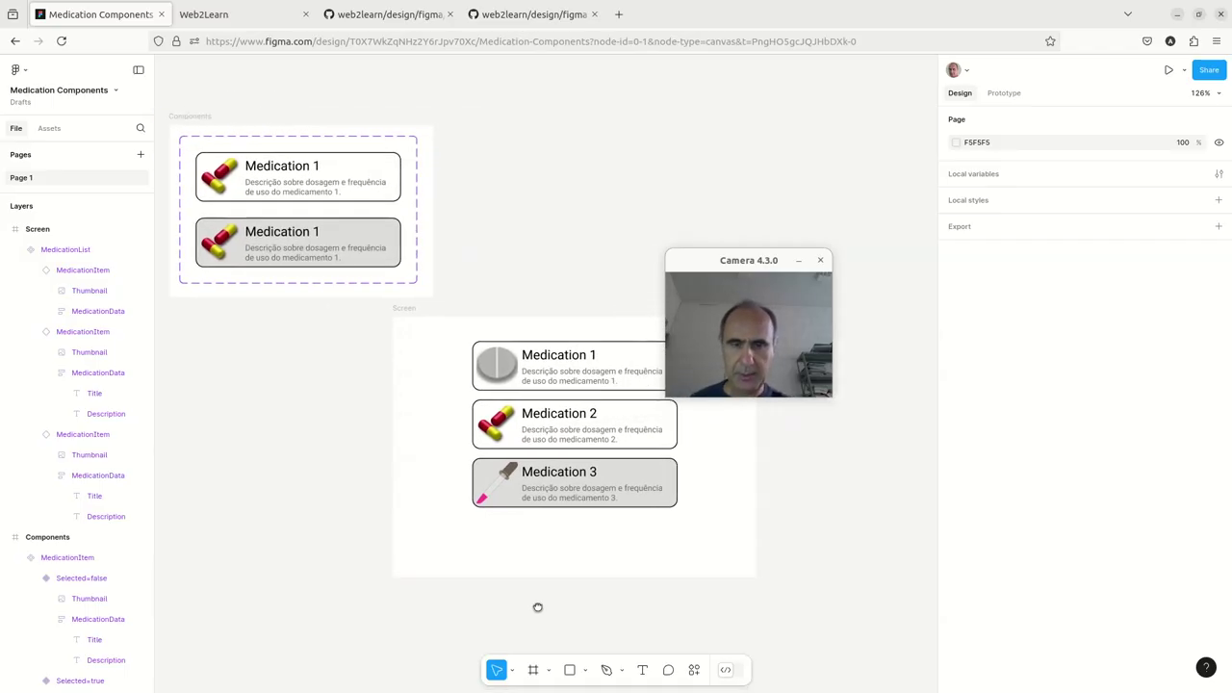
# Move MedicationList lower inside the Screen frame, from Y 30 to 58
pyautogui.click(612, 457)
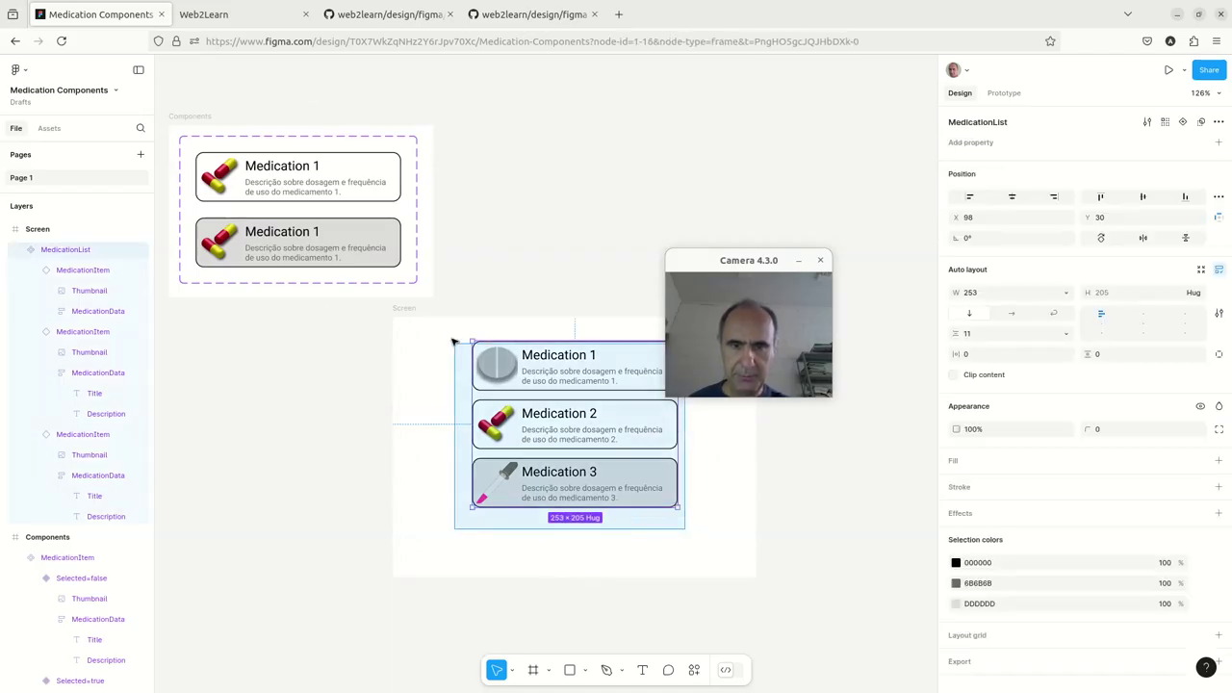
pyautogui.moveTo(556, 375); pyautogui.dragTo(555, 395)
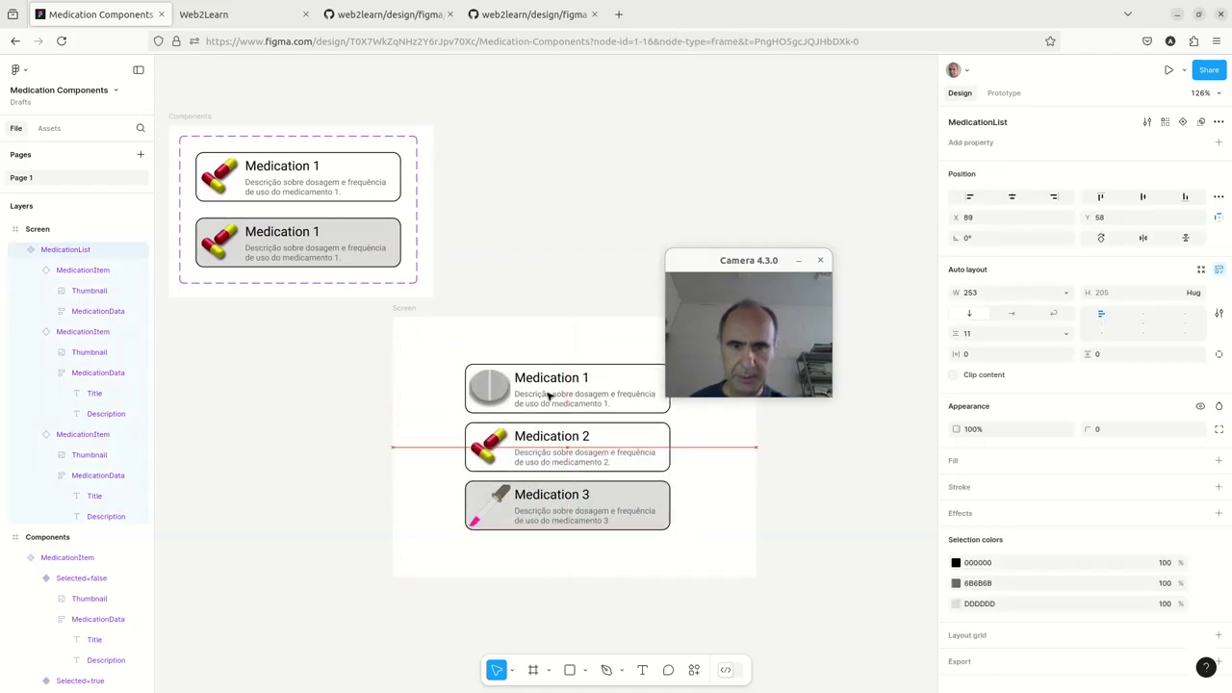
pyautogui.click(819, 495)
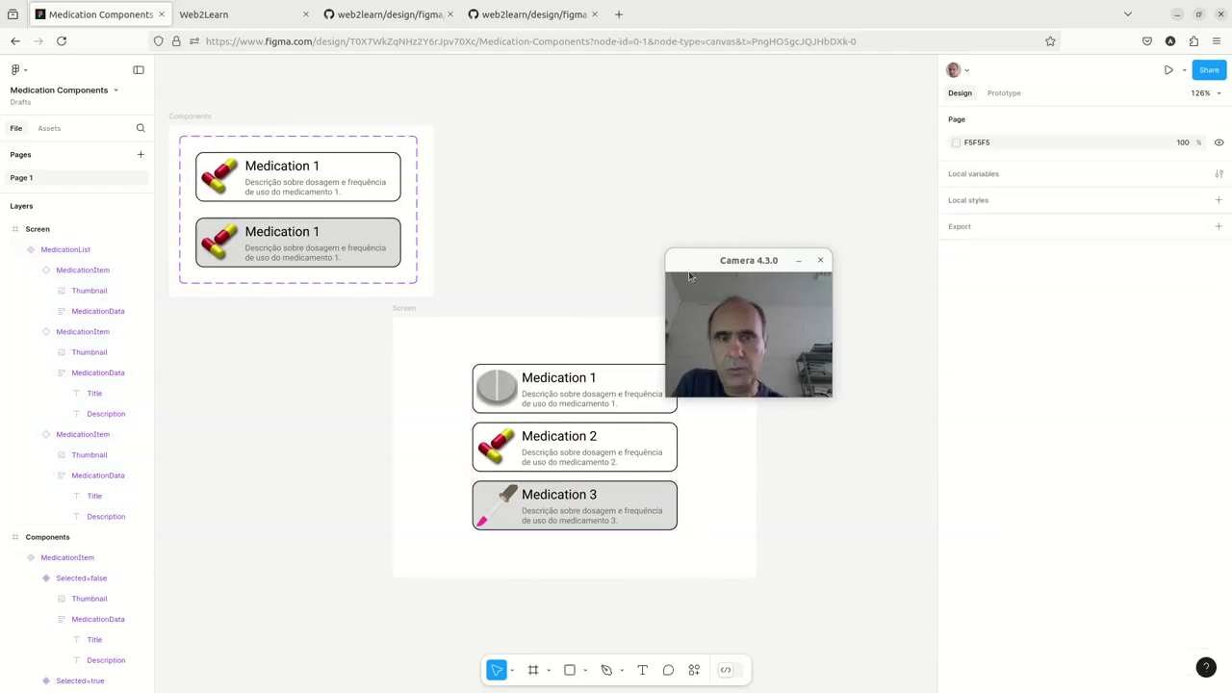
pyautogui.moveTo(711, 260); pyautogui.dragTo(501, 128)
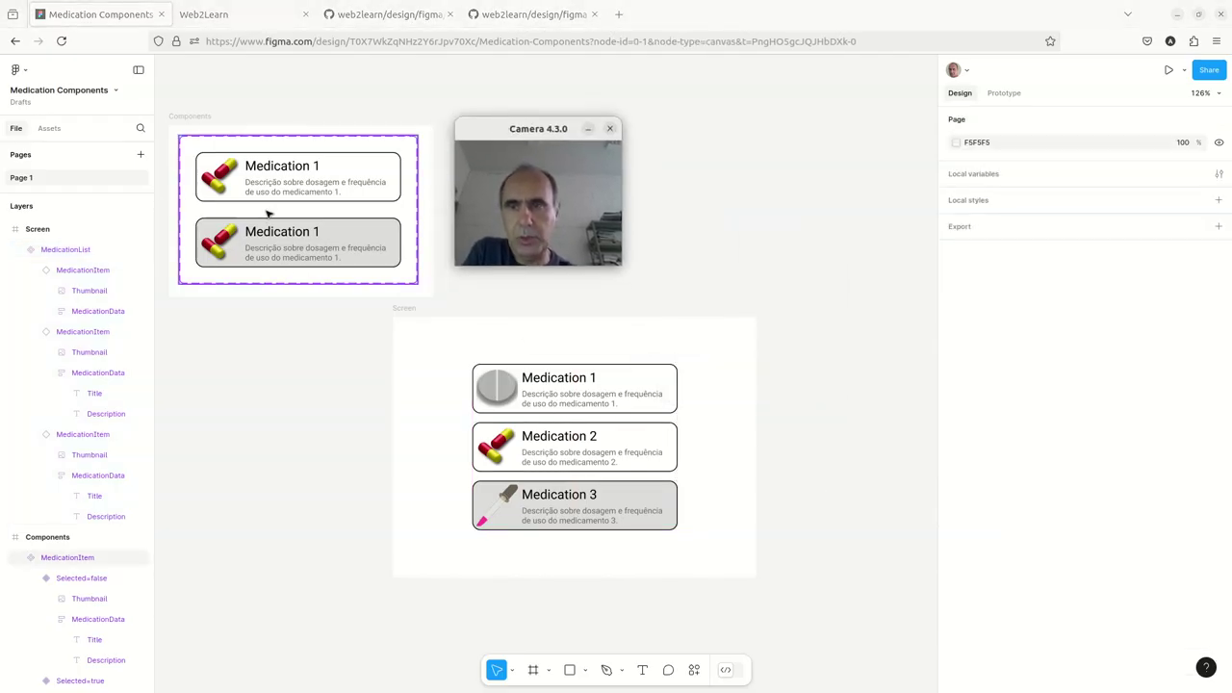
# Save a local copy as medication-components.fig in the hierarchical folder, replacing the old file
pyautogui.click(23, 71)
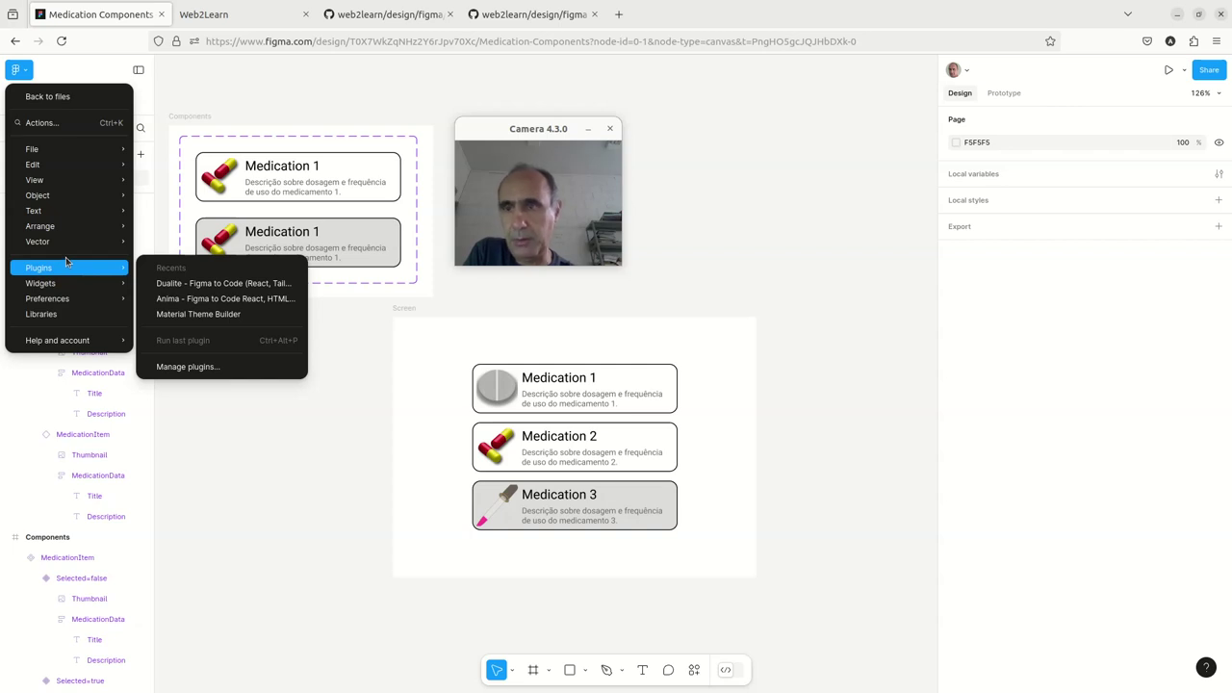
pyautogui.moveTo(68, 149)
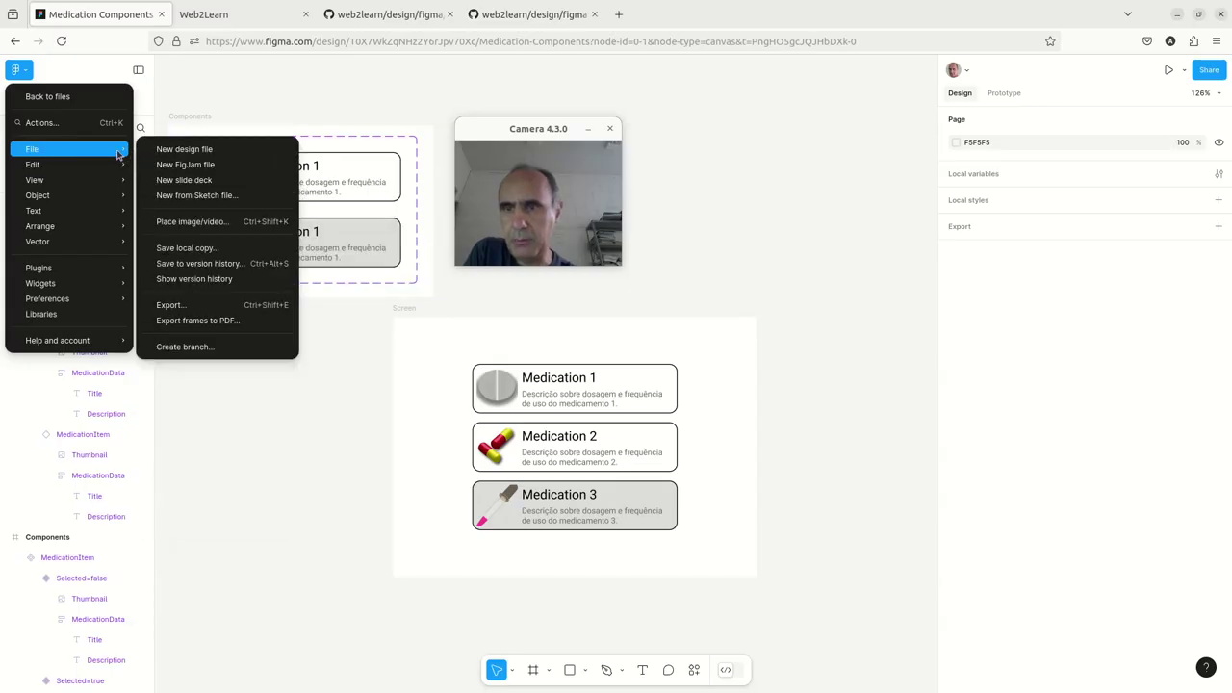
pyautogui.click(201, 243)
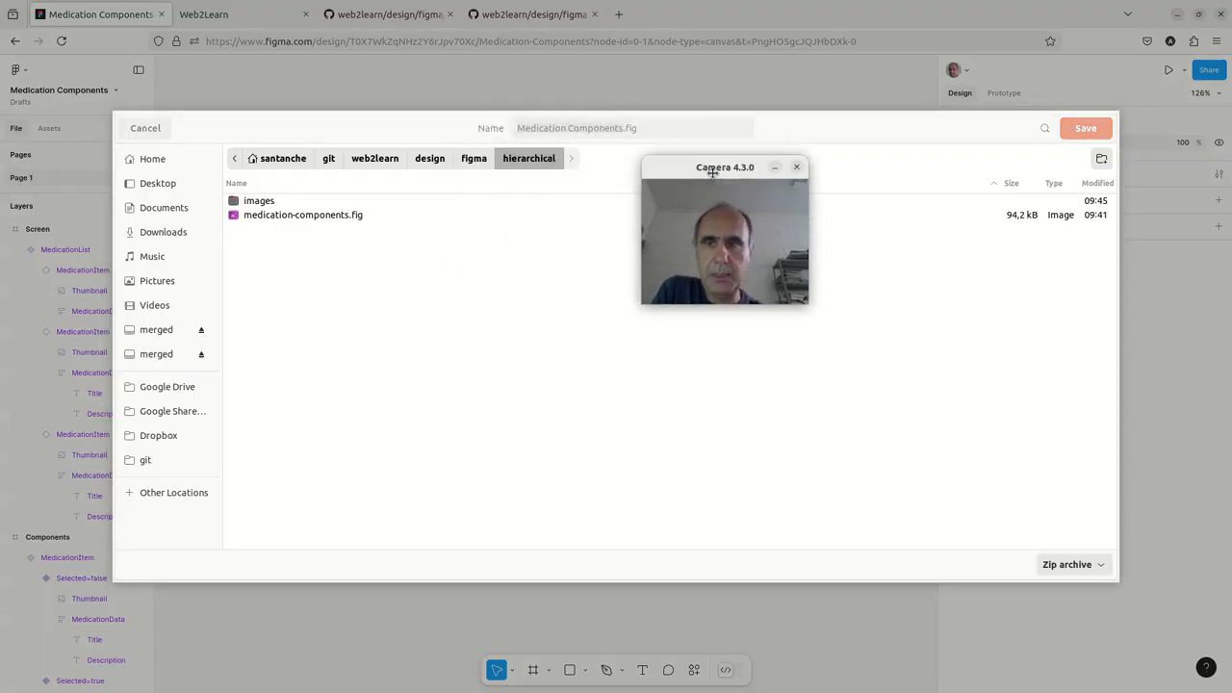
pyautogui.click(306, 217)
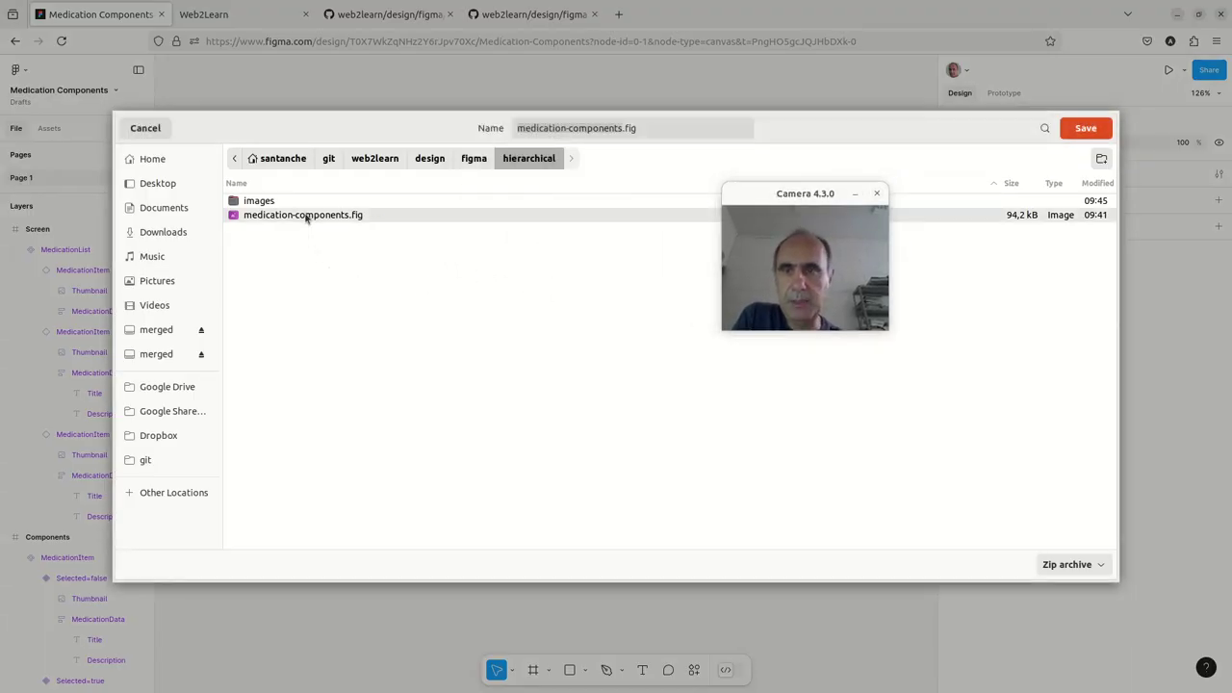
pyautogui.click(1080, 131)
pyautogui.click(719, 392)
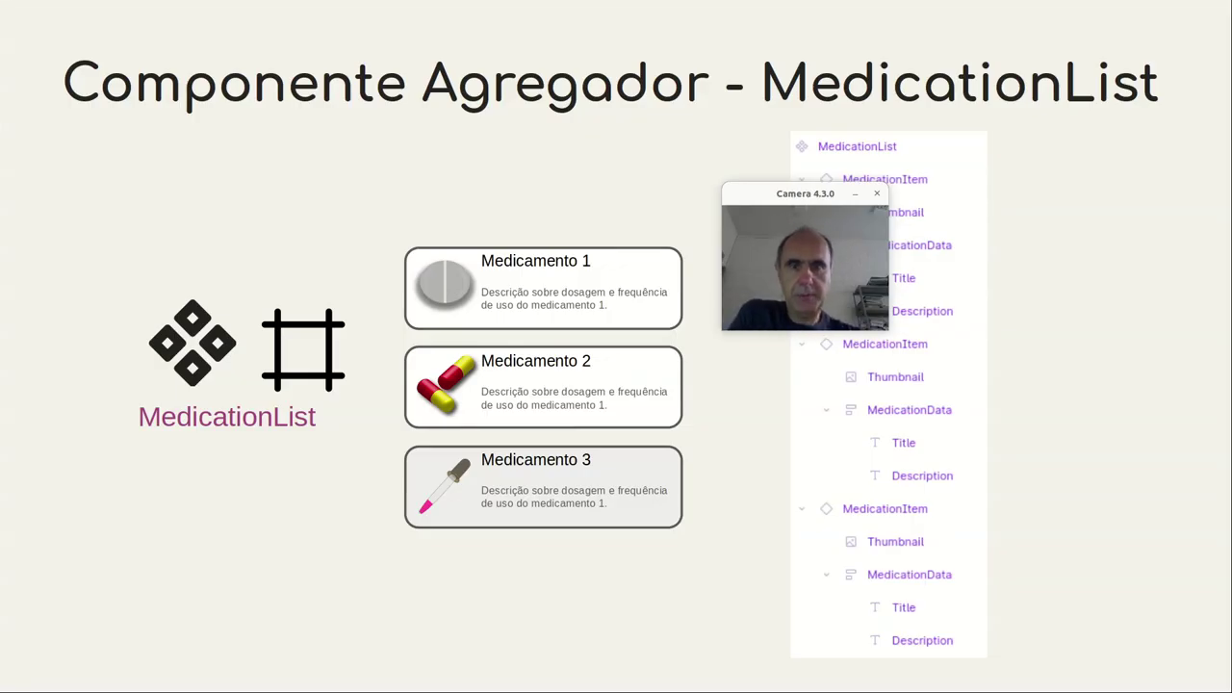
# Review the MedicationList slide showing the three cards and their layer tree
pyautogui.moveTo(793, 188); pyautogui.dragTo(523, 96)
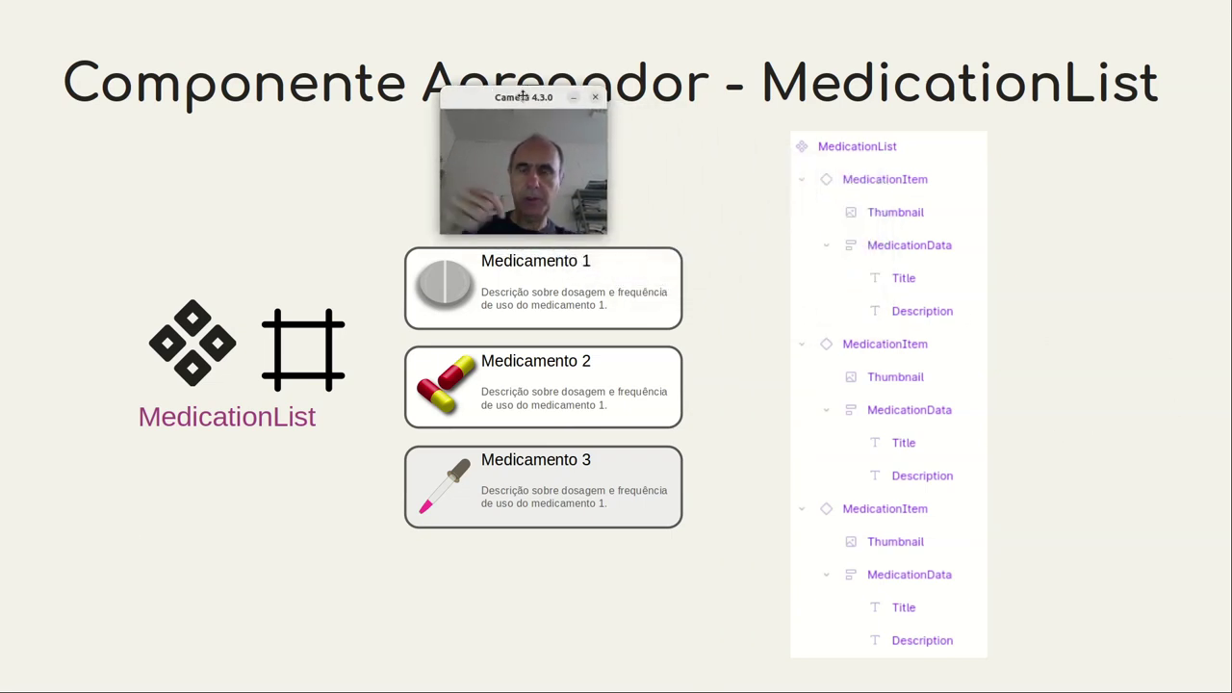
pyautogui.moveTo(523, 96); pyautogui.dragTo(335, 149)
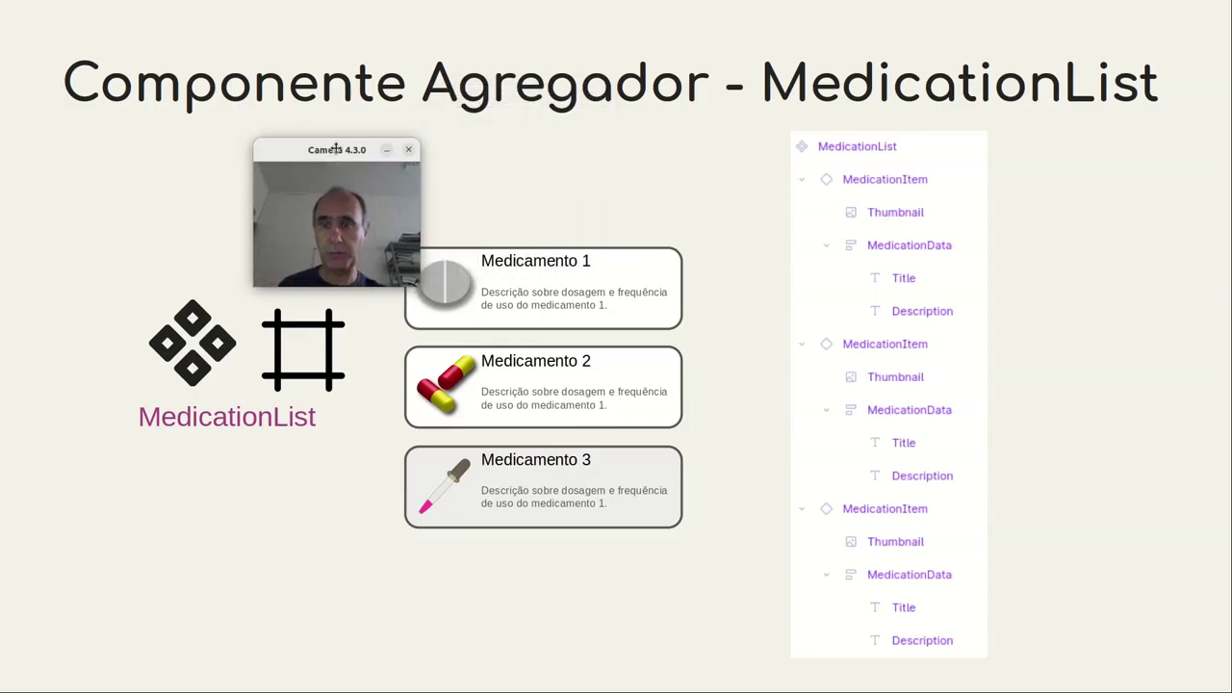
pyautogui.moveTo(336, 149); pyautogui.dragTo(1061, 147)
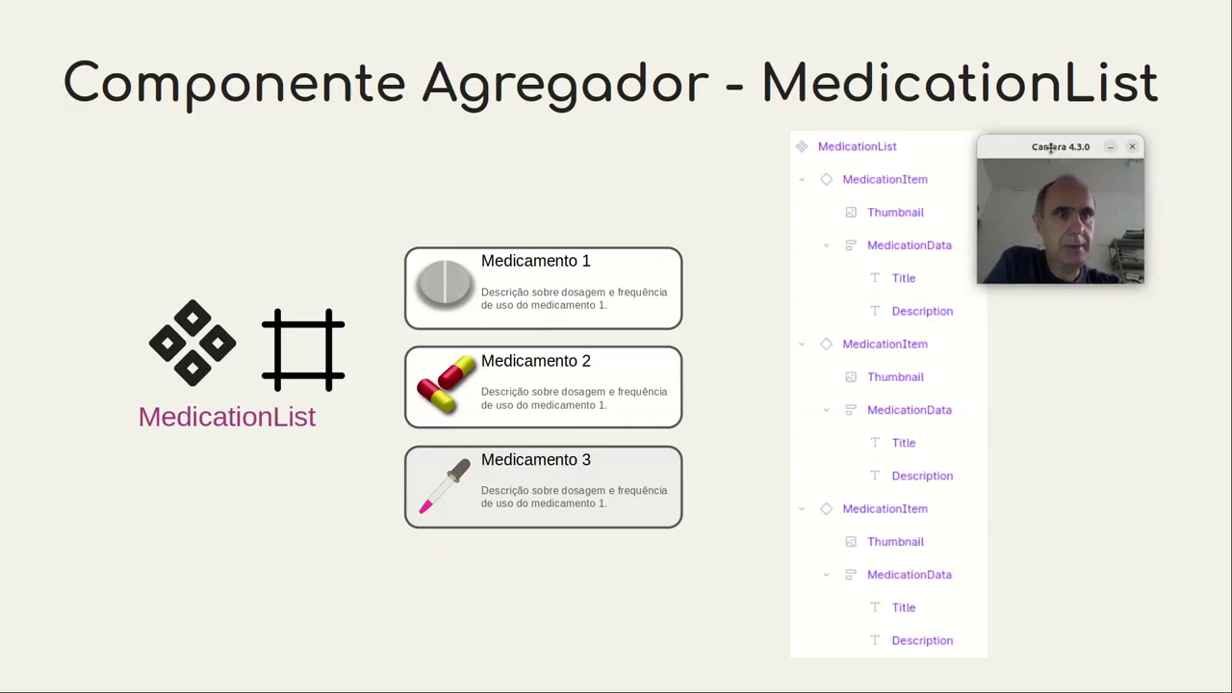
pyautogui.moveTo(1040, 148); pyautogui.dragTo(600, 130)
# Advance through the Tarefa slide to the slide with hierarchy diagrams
pyautogui.click(729, 261)
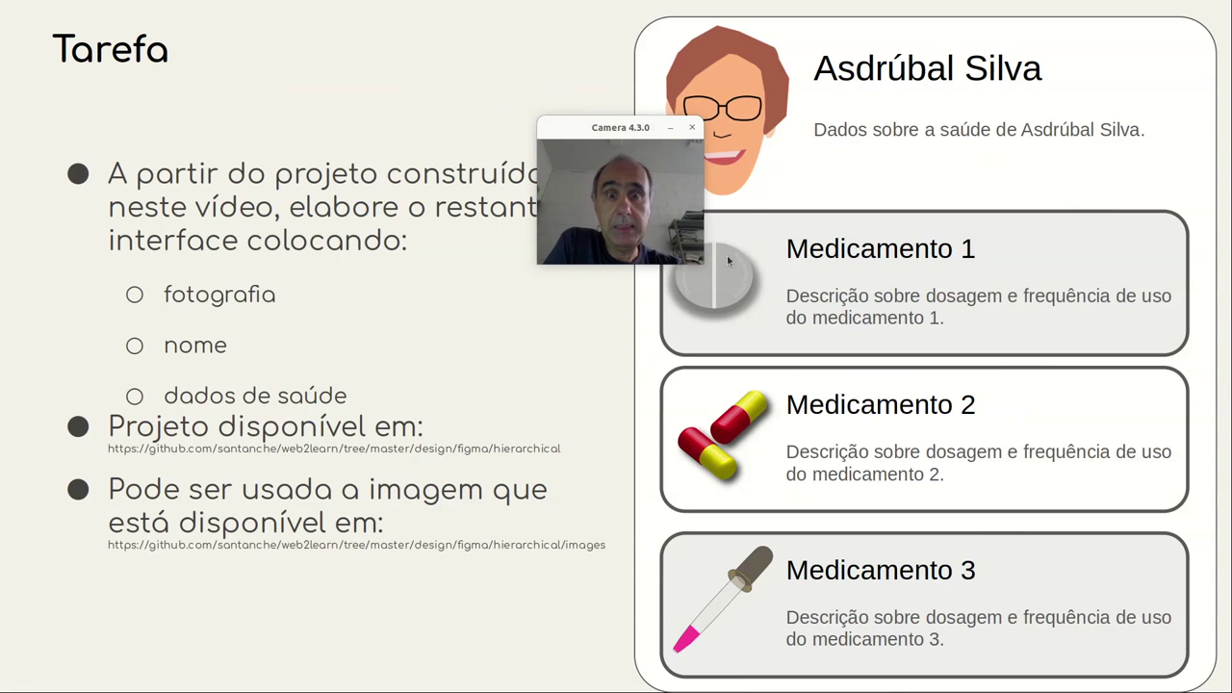
pyautogui.moveTo(609, 127)
pyautogui.mouseDown()
pyautogui.moveTo(339, 40)
pyautogui.moveTo(340, 15)
pyautogui.mouseUp()
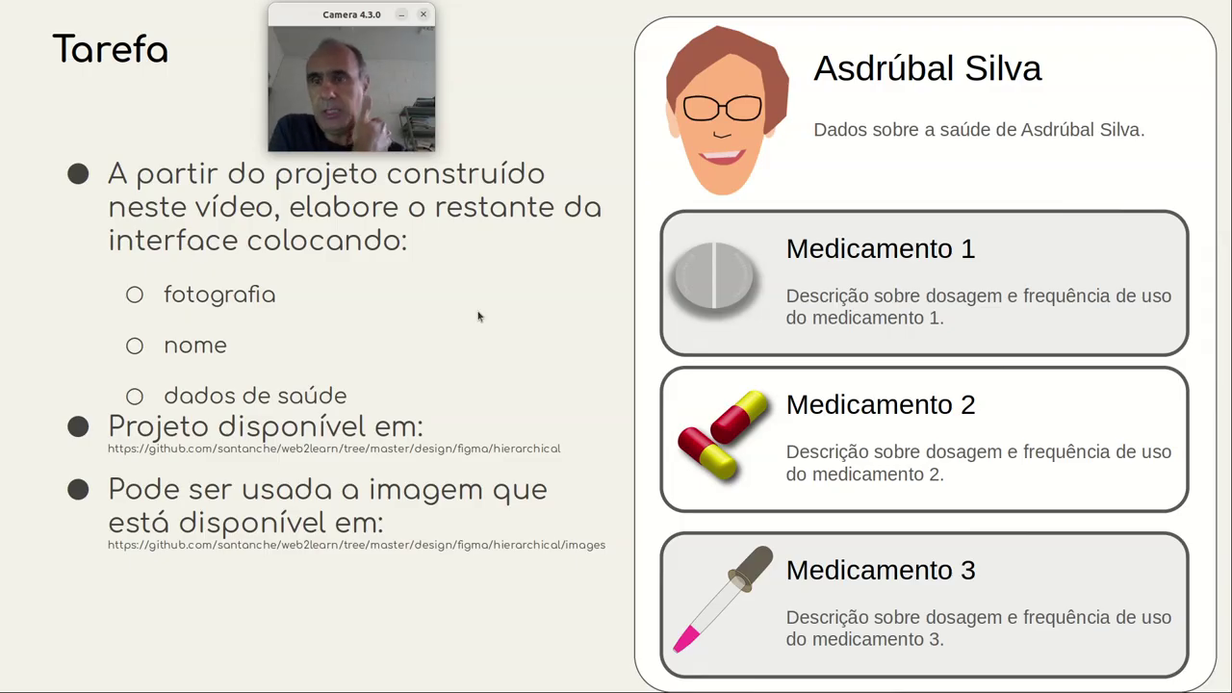
pyautogui.moveTo(355, 21); pyautogui.dragTo(448, 221)
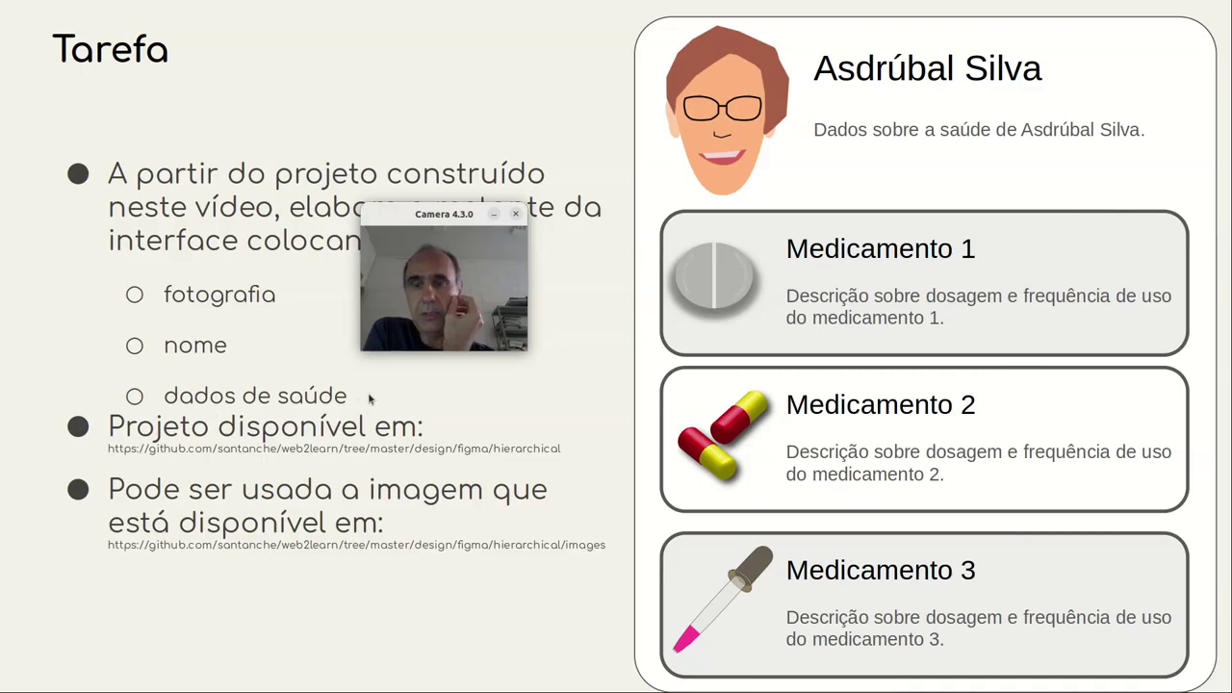
pyautogui.moveTo(423, 219); pyautogui.dragTo(455, 275)
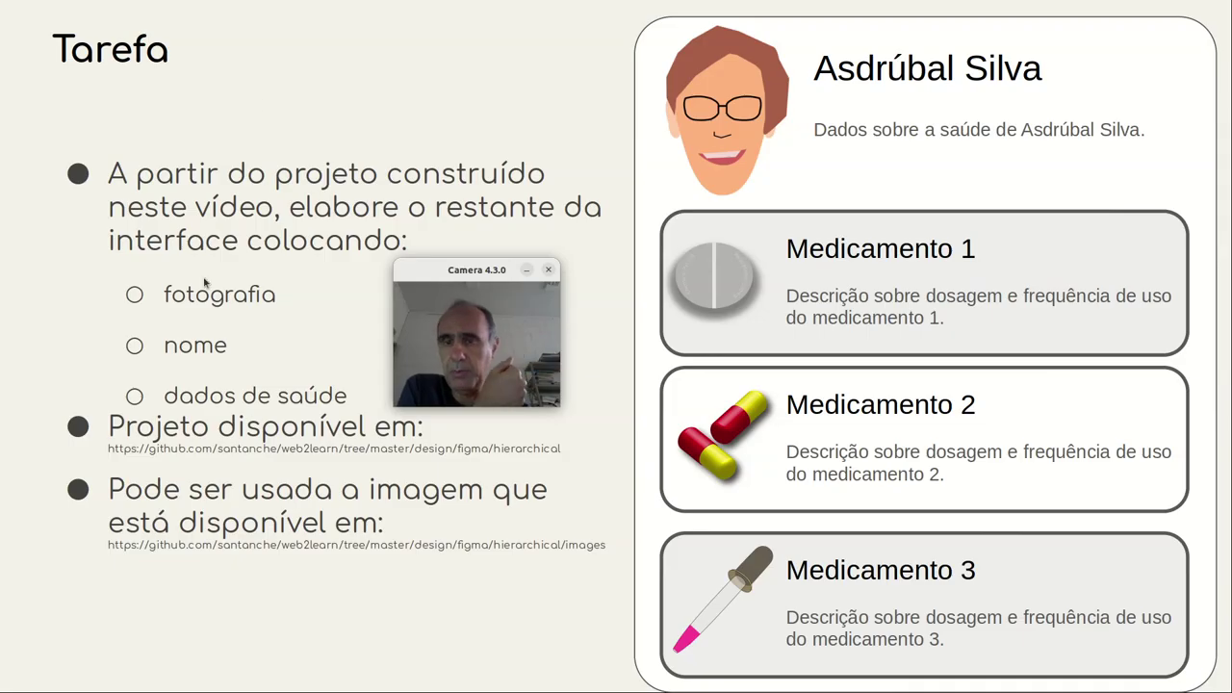
pyautogui.click(328, 174)
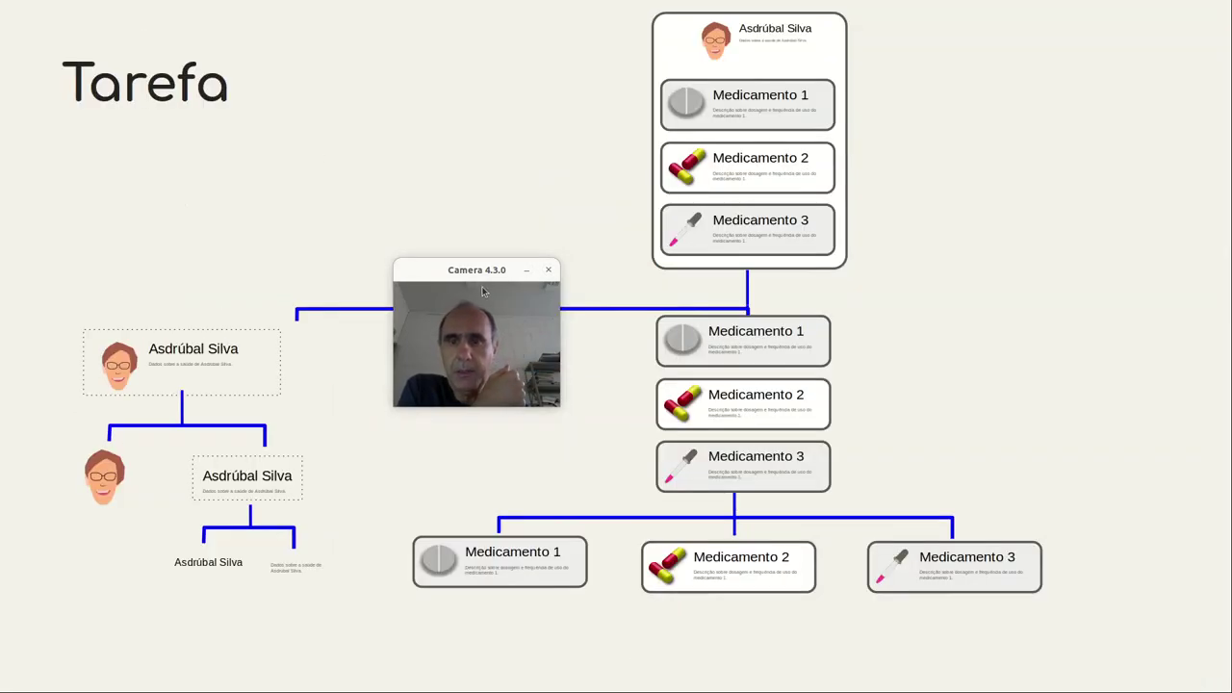
pyautogui.moveTo(477, 275); pyautogui.dragTo(239, 147)
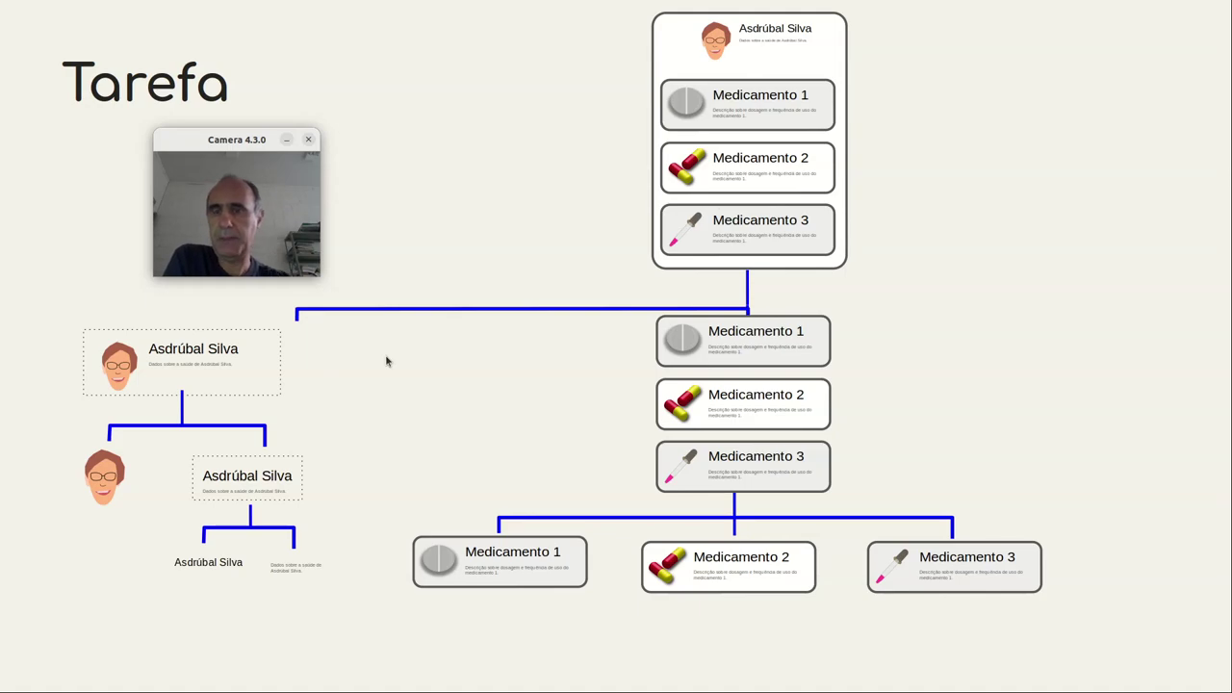
# Advance through the closing title and Licença slides to the end screen
pyautogui.press('Right')
pyautogui.moveTo(244, 144); pyautogui.dragTo(633, 104)
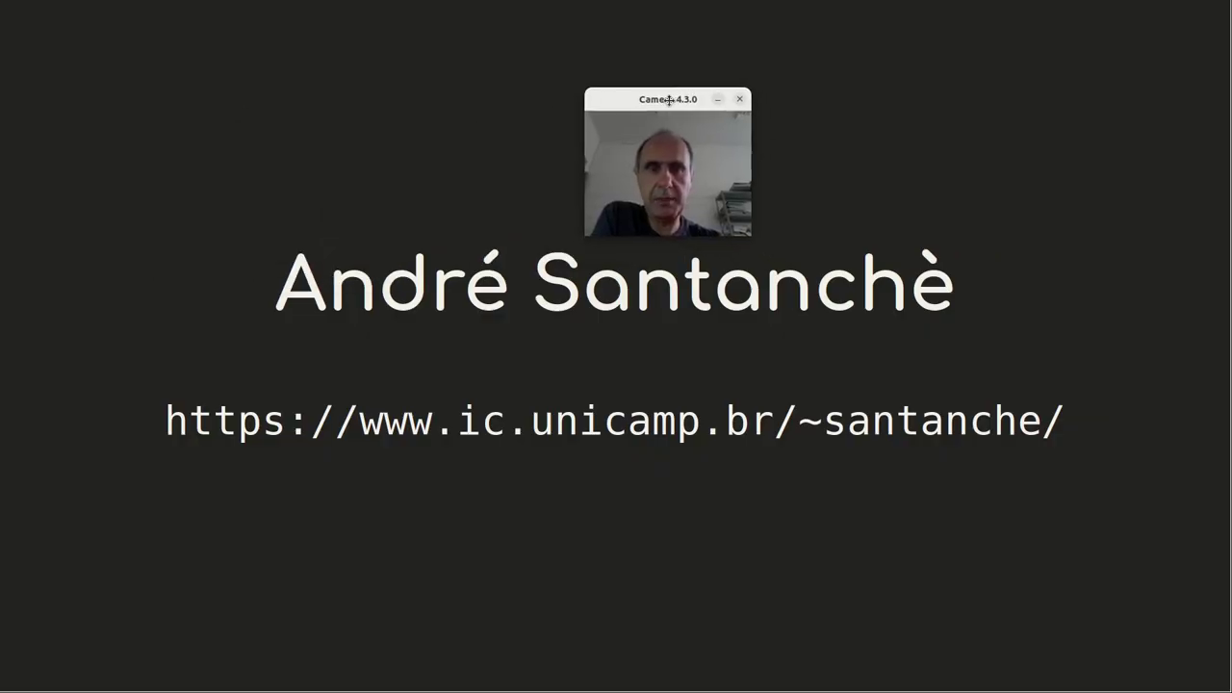
pyautogui.press('Right')
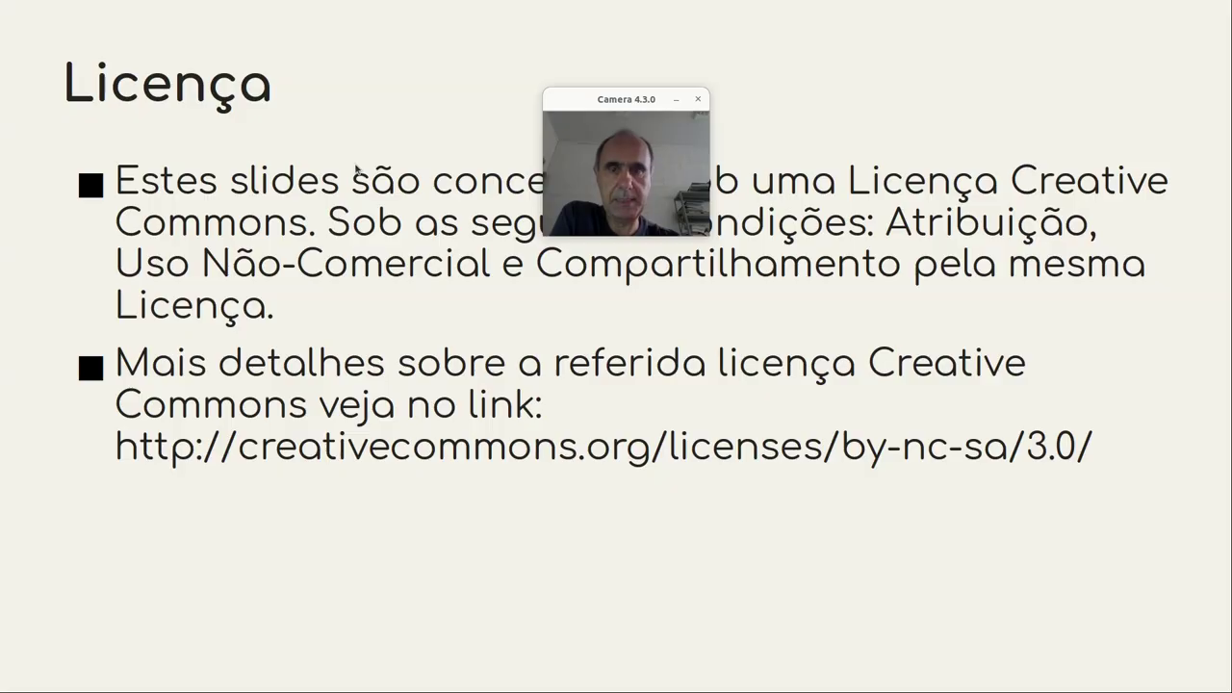
pyautogui.moveTo(616, 99); pyautogui.dragTo(631, 13)
pyautogui.press('Right')
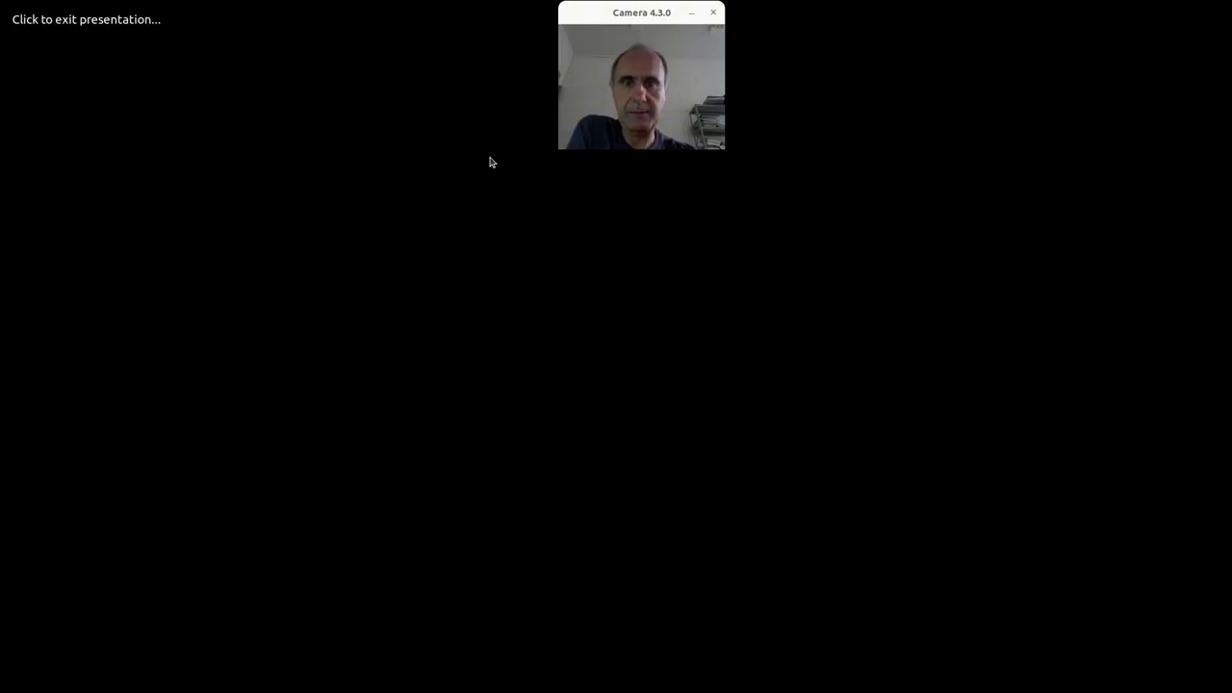